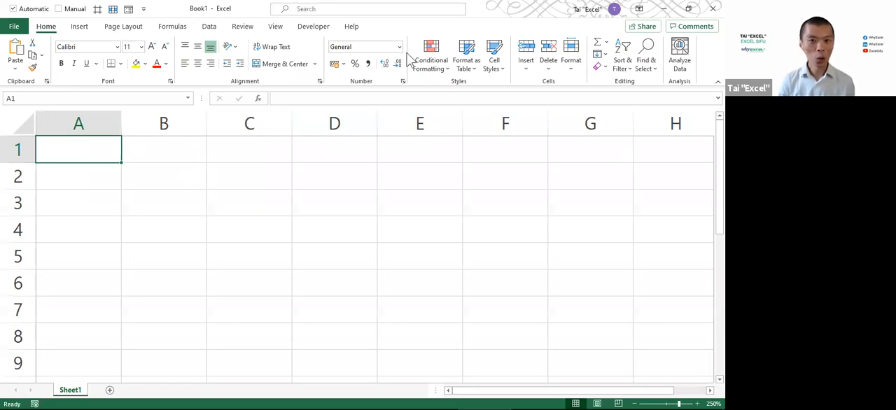
Widen column A to fit a date with a time and enter 01.01.21 9.15PM in cell A1
{"action": "key", "text": "alt+Tab"}
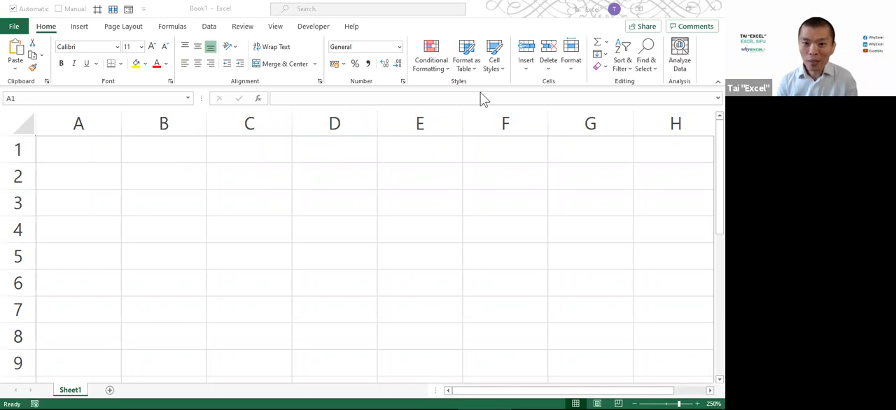
{"action": "left_click", "coordinate": [296, 182]}
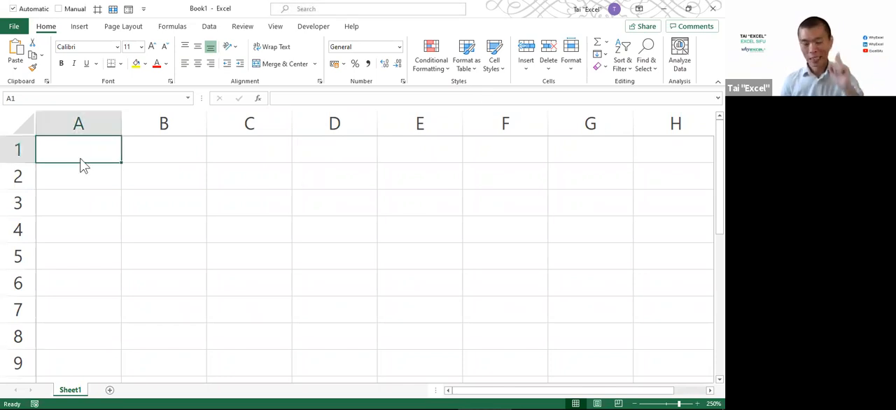
{"action": "left_click_drag", "start_coordinate": [130, 119], "coordinate": [243, 120]}
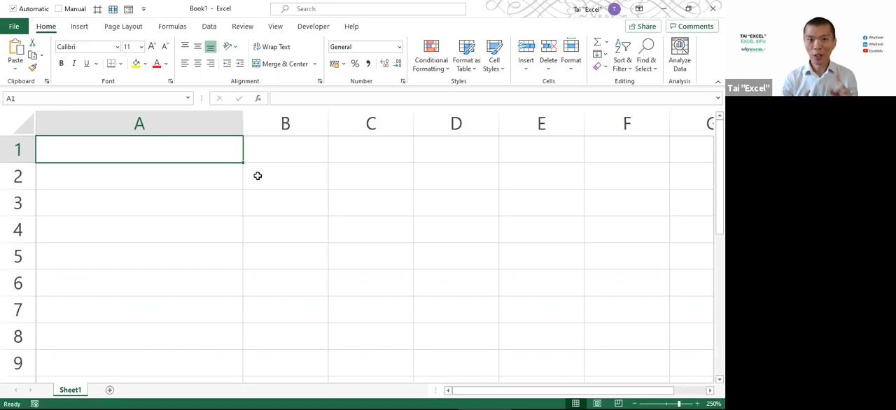
{"action": "type", "text": "01"}
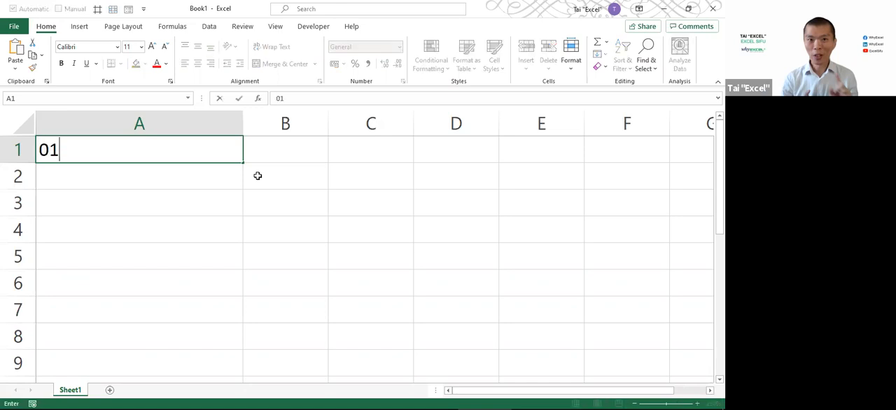
{"action": "type", "text": ".01.21 9.15PM"}
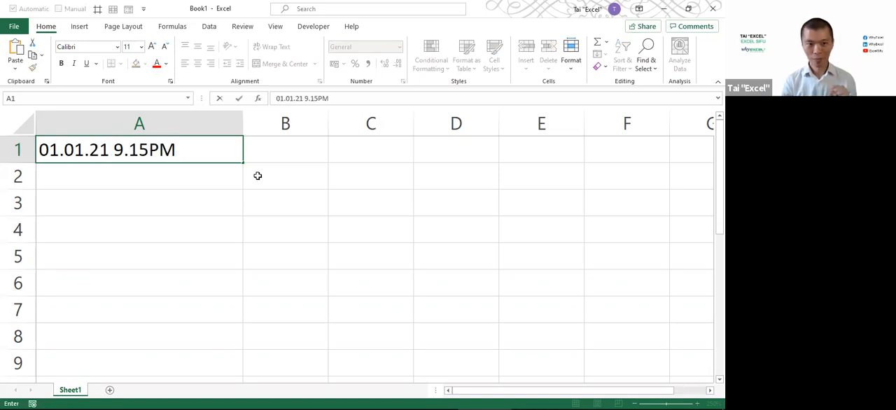
{"action": "key", "text": "Return"}
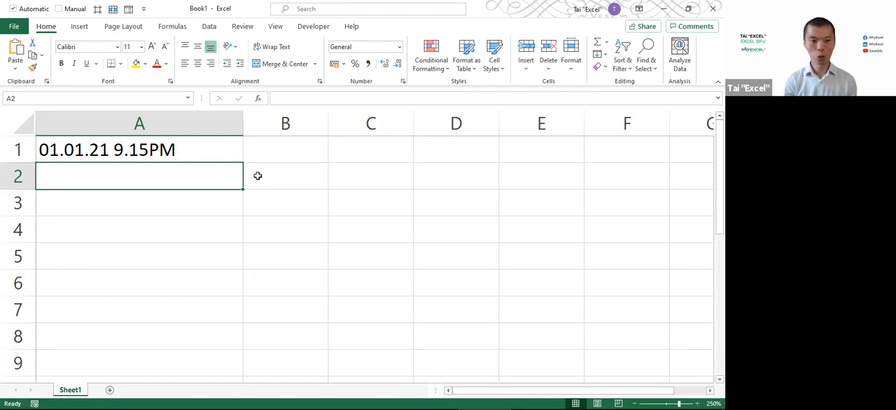
Enter the date 01.01.21 in cell A2 and the time 9.15pm separately in cell B2
{"action": "type", "text": "01."}
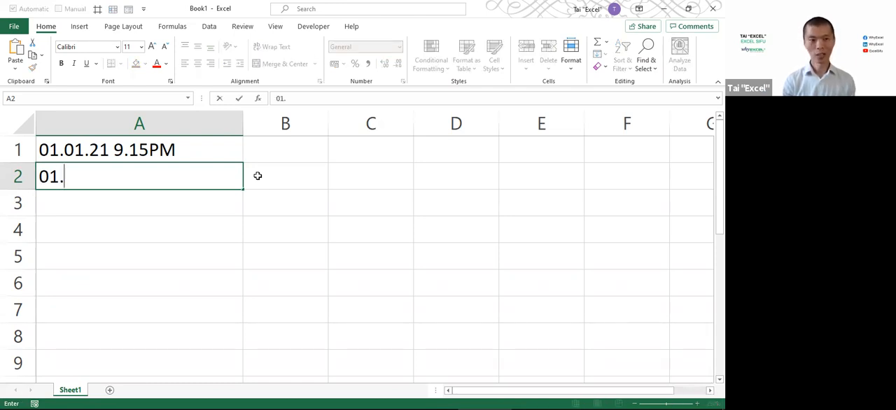
{"action": "type", "text": "01.21"}
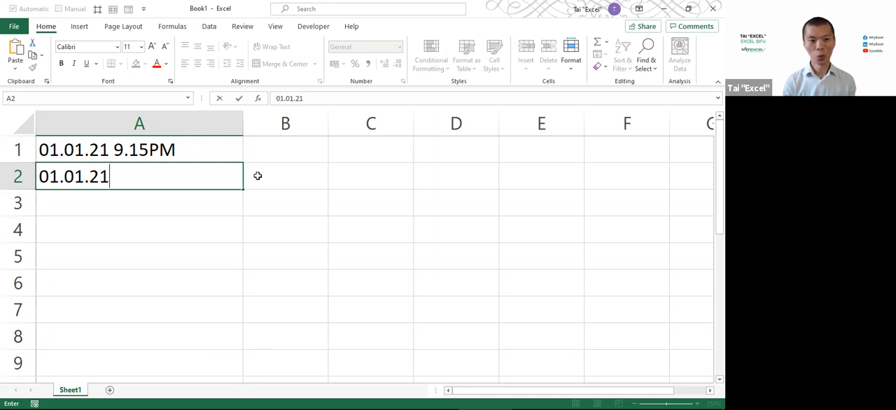
{"action": "left_click", "coordinate": [257, 175]}
{"action": "type", "text": "9"}
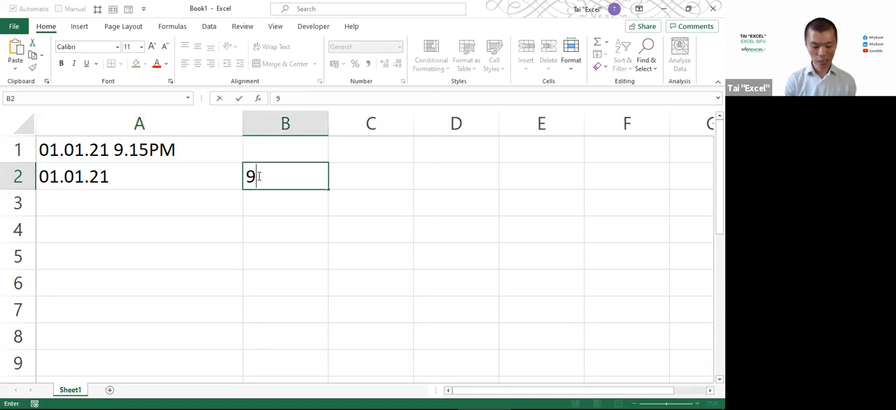
{"action": "type", "text": ".15pm"}
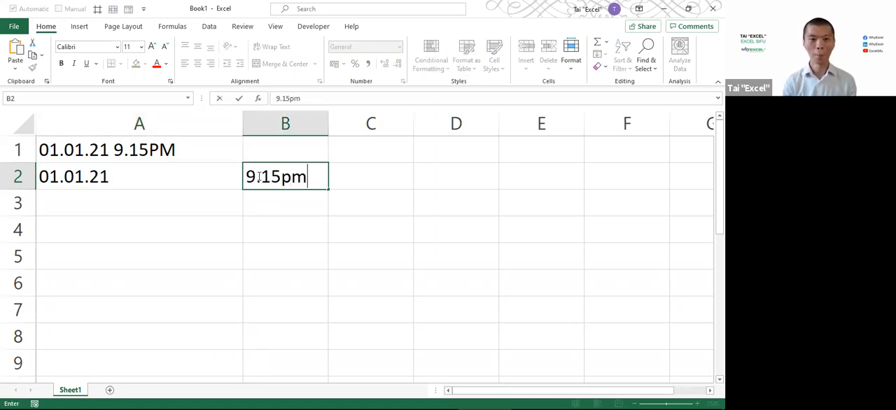
{"action": "key", "text": "Return"}
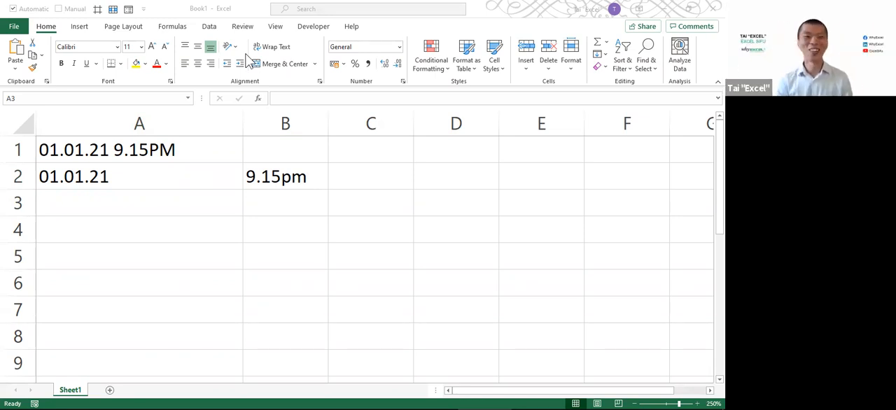
{"action": "left_click", "coordinate": [174, 173]}
{"action": "left_click_drag", "start_coordinate": [140, 152], "coordinate": [138, 175]}
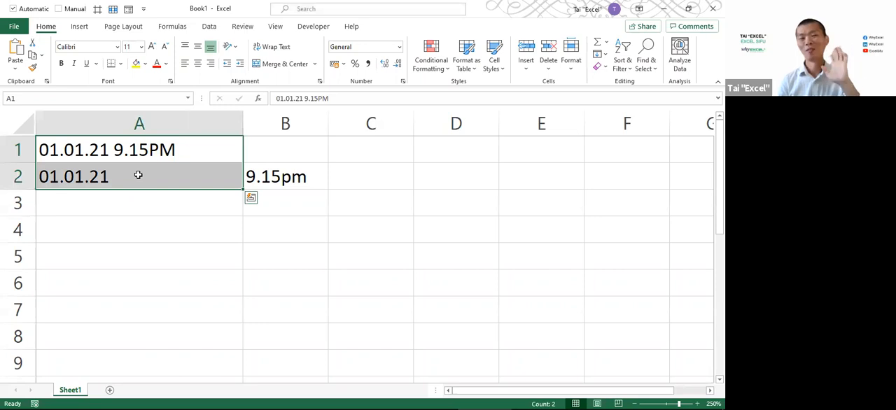
{"action": "left_click_drag", "start_coordinate": [131, 154], "coordinate": [250, 176]}
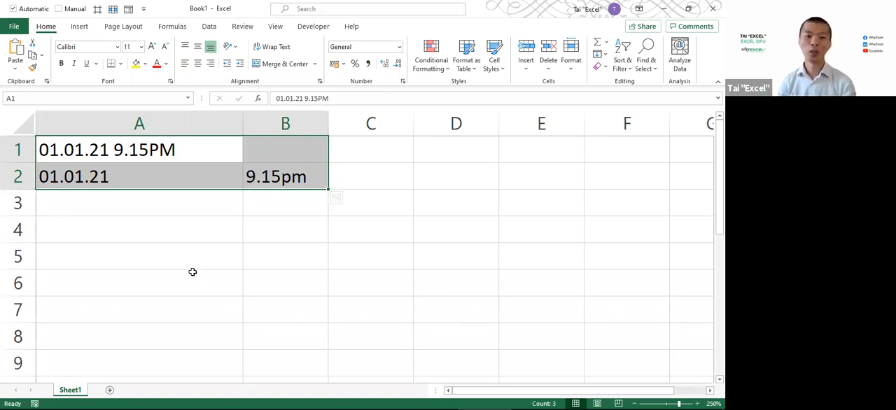
{"action": "left_click", "coordinate": [181, 238]}
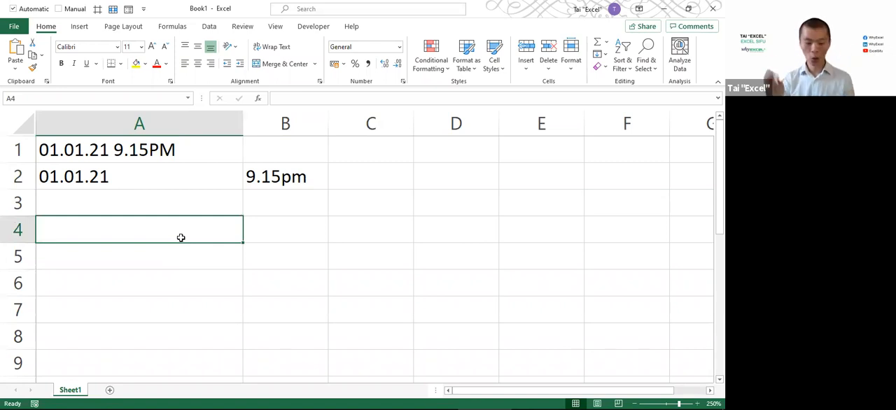
Enter the note G.I.G.O. in capitals in cell A4
{"action": "key", "text": "Caps_Lock"}
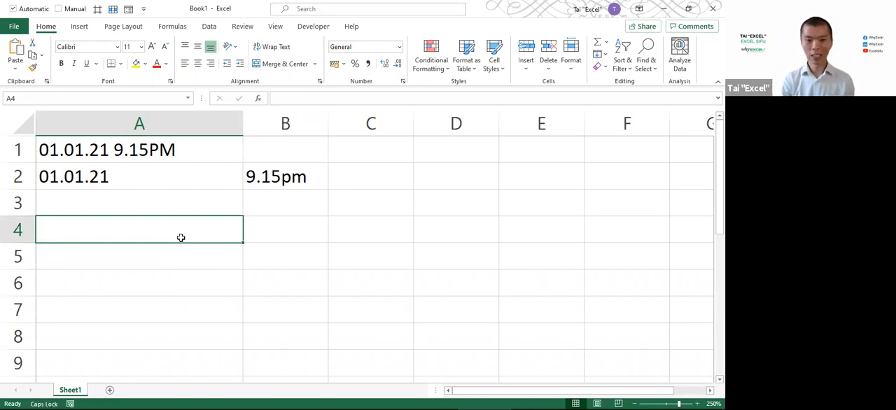
{"action": "type", "text": "G"}
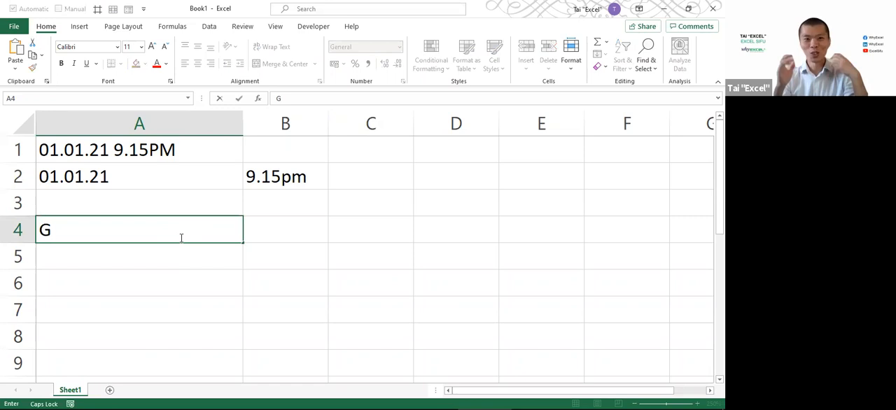
{"action": "type", "text": ".I.G.O."}
{"action": "key", "text": "Return"}
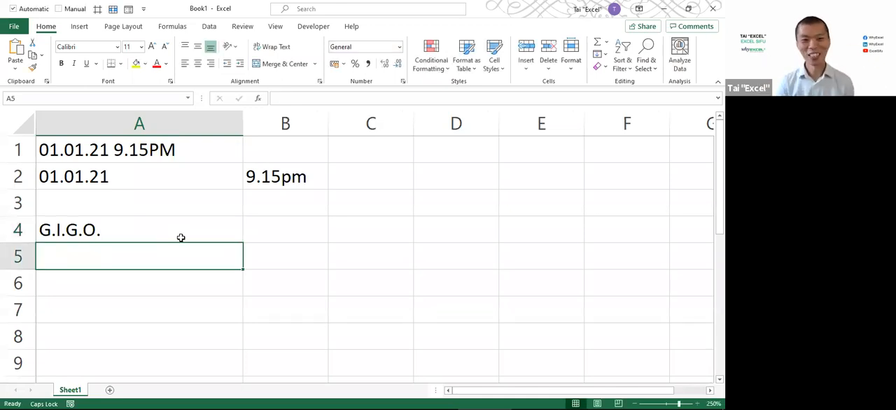
Clear the G.I.G.O. note from cell A4
{"action": "left_click", "coordinate": [181, 238]}
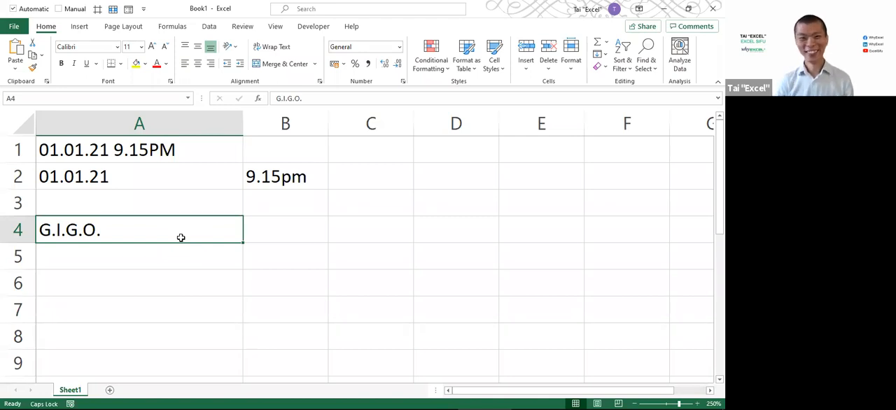
{"action": "key", "text": "Down"}
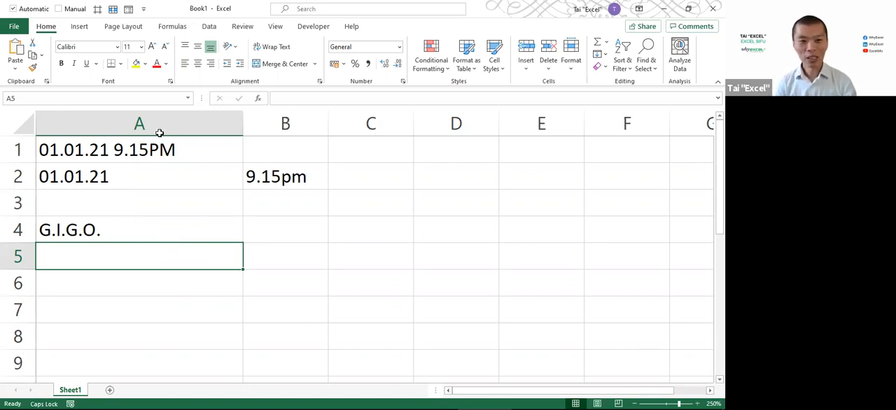
{"action": "left_click_drag", "start_coordinate": [146, 149], "coordinate": [264, 174]}
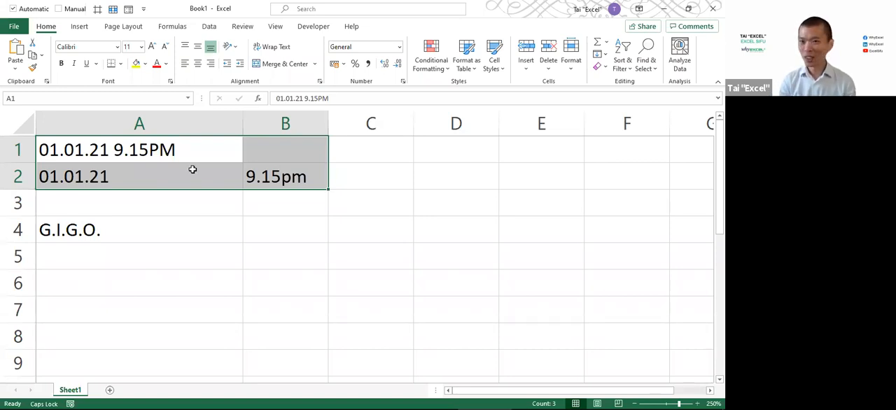
{"action": "left_click", "coordinate": [158, 229]}
{"action": "key", "text": "Delete"}
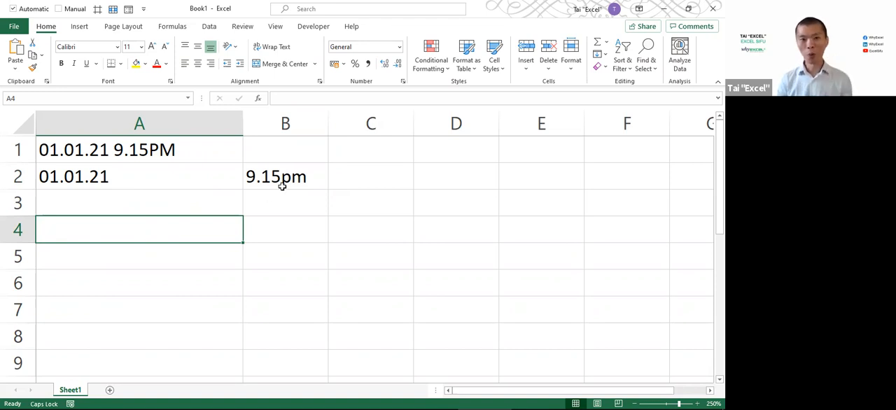
{"action": "left_click", "coordinate": [360, 152]}
{"action": "left_click_drag", "start_coordinate": [182, 151], "coordinate": [256, 180]}
{"action": "left_click_drag", "start_coordinate": [172, 150], "coordinate": [262, 180]}
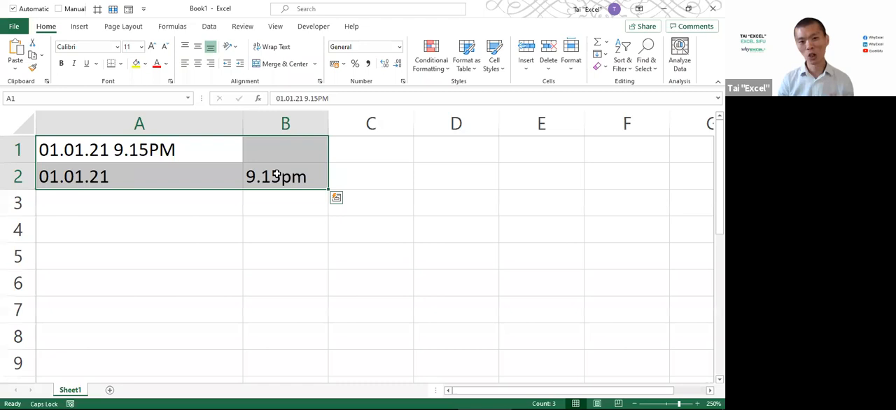
{"action": "left_click", "coordinate": [198, 208]}
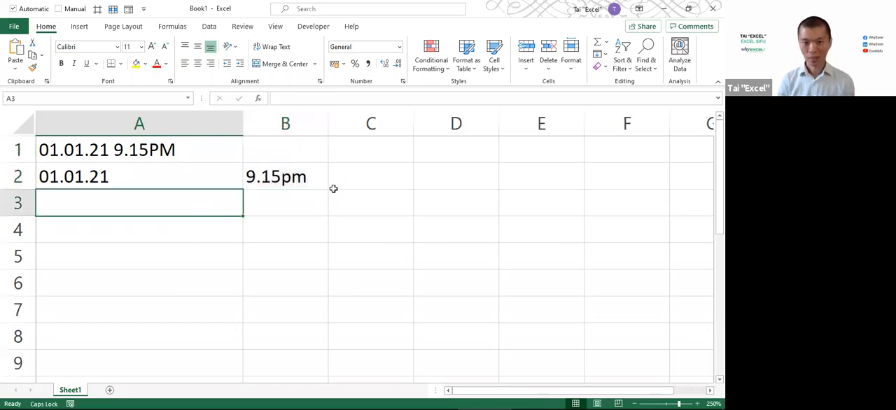
{"action": "left_click", "coordinate": [355, 157]}
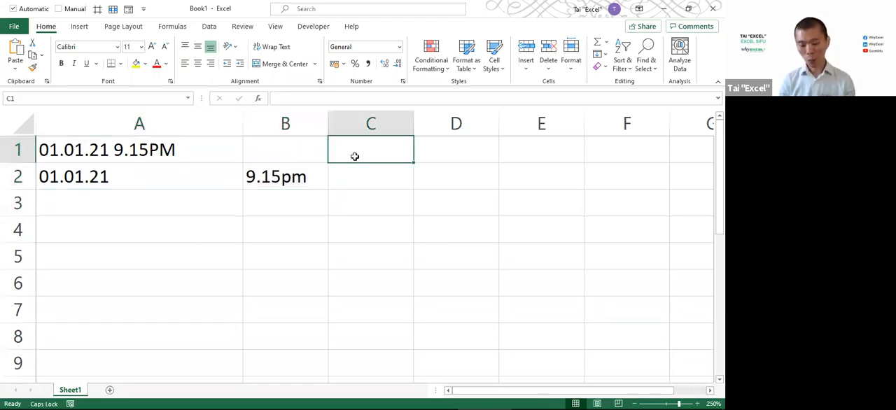
{"action": "type", "text": "=ISNUMBER("}
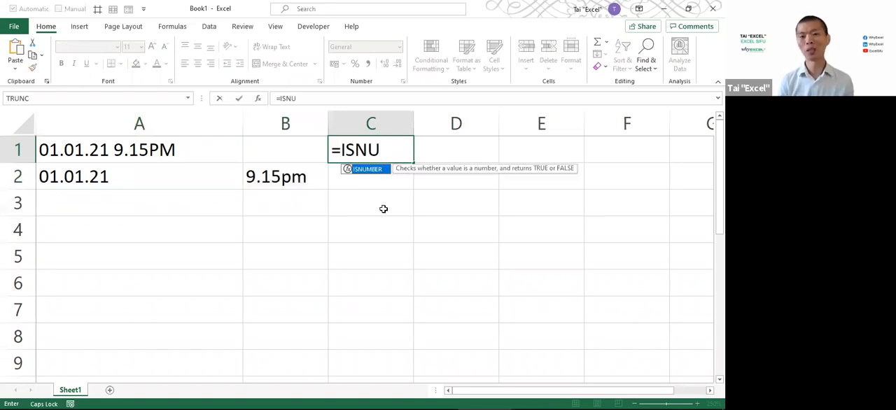
{"action": "key", "text": "Tab"}
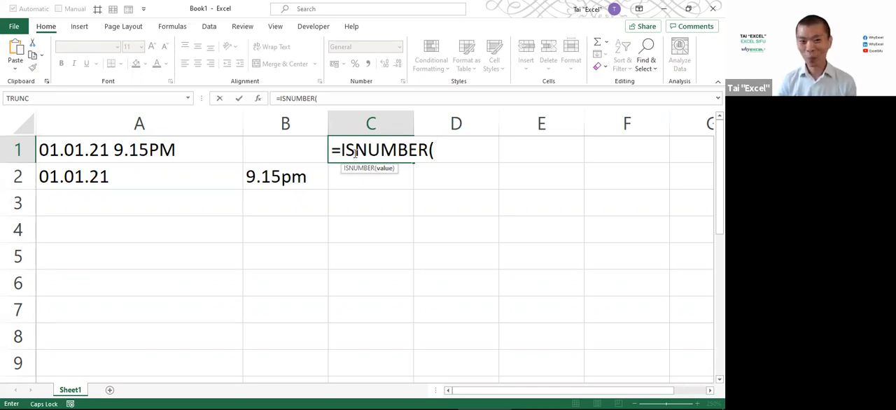
{"action": "key", "text": "Escape"}
{"action": "left_click", "coordinate": [224, 126]}
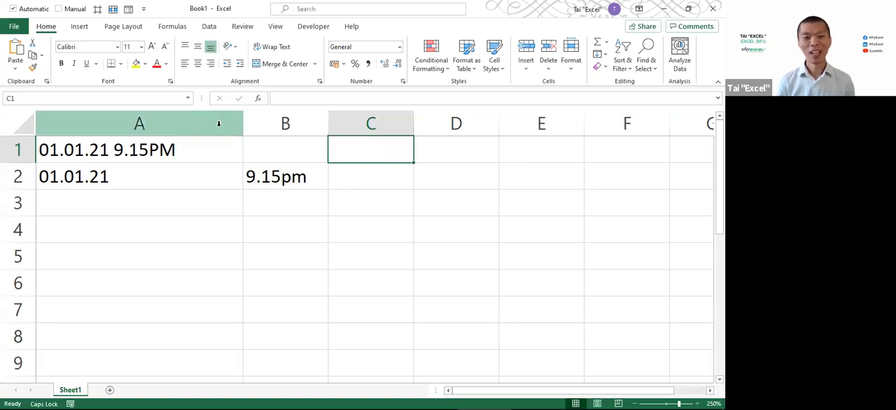
{"action": "left_click_drag", "start_coordinate": [225, 125], "coordinate": [254, 122]}
Enter the date with slashes as 1/1/2021 in cell A3
{"action": "left_click", "coordinate": [206, 206]}
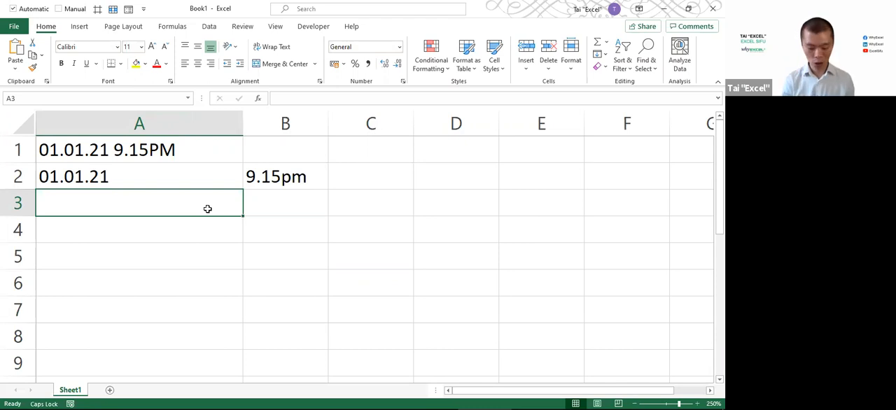
{"action": "type", "text": "1/1/"}
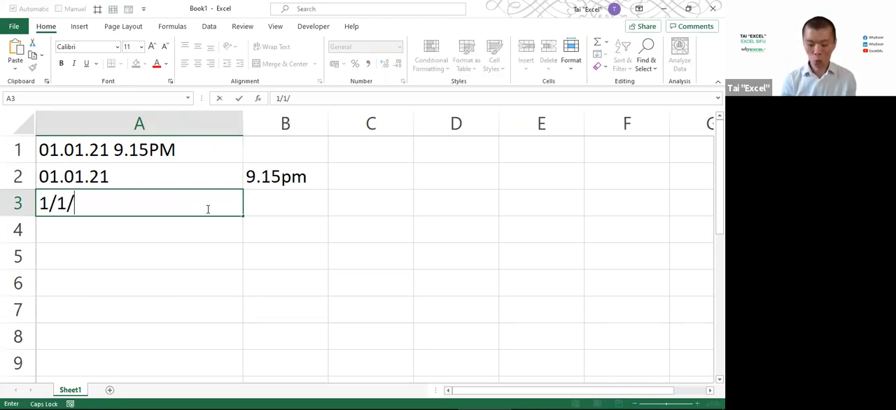
{"action": "type", "text": "2021"}
{"action": "key", "text": "Return"}
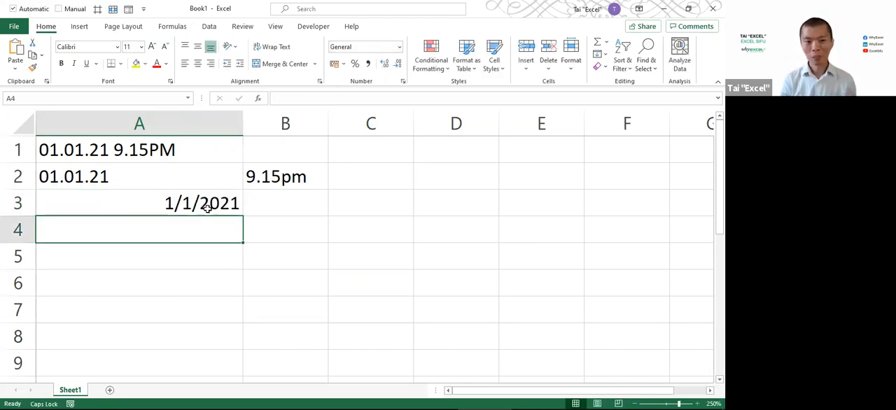
Enter 1/1/21 9:15PM in cell A4, with no space before PM
{"action": "type", "text": "1/1/21 9"}
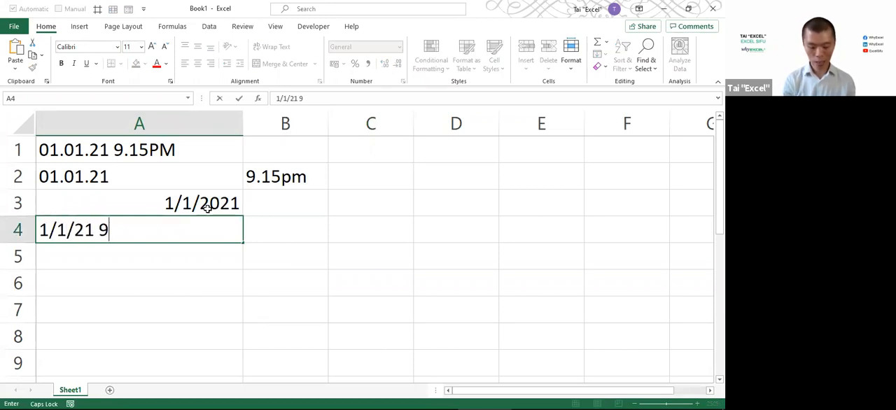
{"action": "type", "text": ":15PM"}
{"action": "key", "text": "Return"}
Enter 1/1/21 9:15 PM in cell A5, with a space before PM
{"action": "type", "text": "1"}
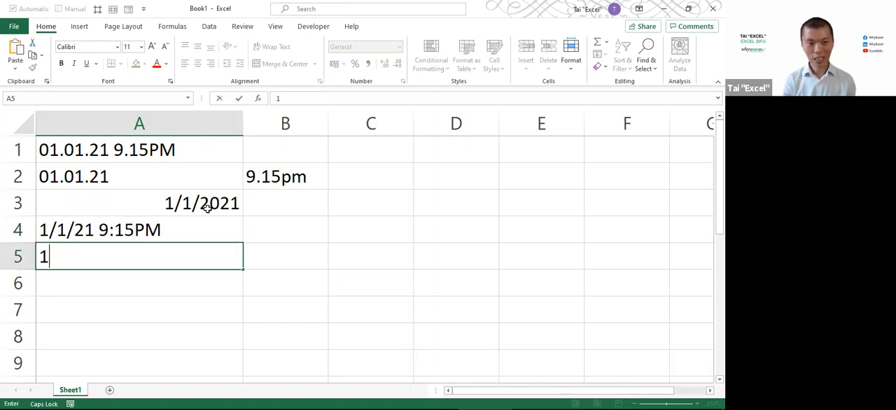
{"action": "type", "text": "/1/21"}
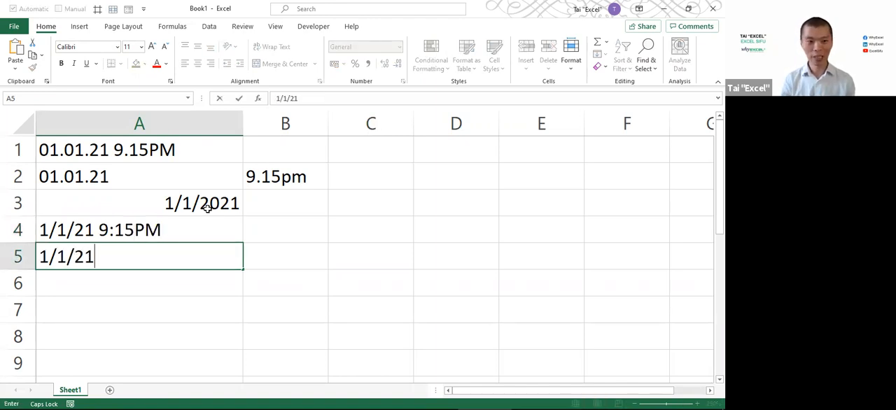
{"action": "type", "text": " 9:15 PM"}
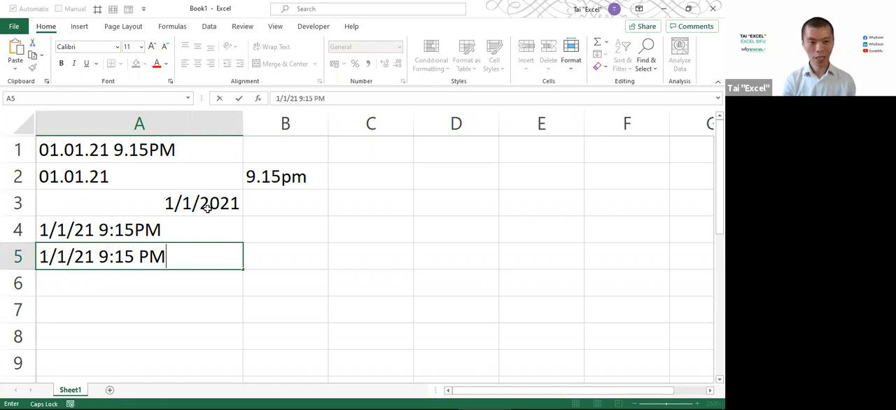
{"action": "key", "text": "Return"}
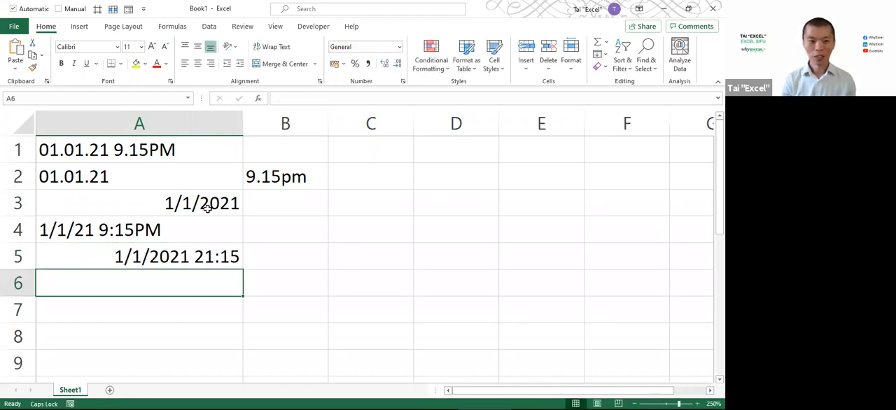
Enter the date 1/1/21 in cell A6 and the time 9.15PM, with a dot, in cell B6
{"action": "type", "text": "1/1/21"}
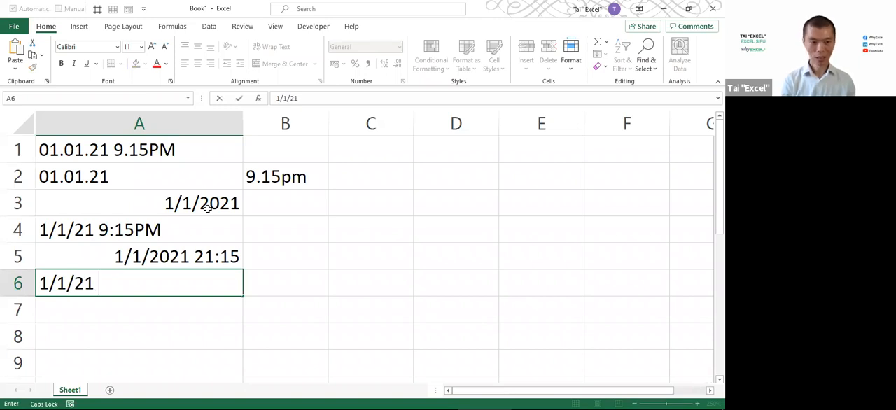
{"action": "key", "text": "Tab"}
{"action": "type", "text": "9"}
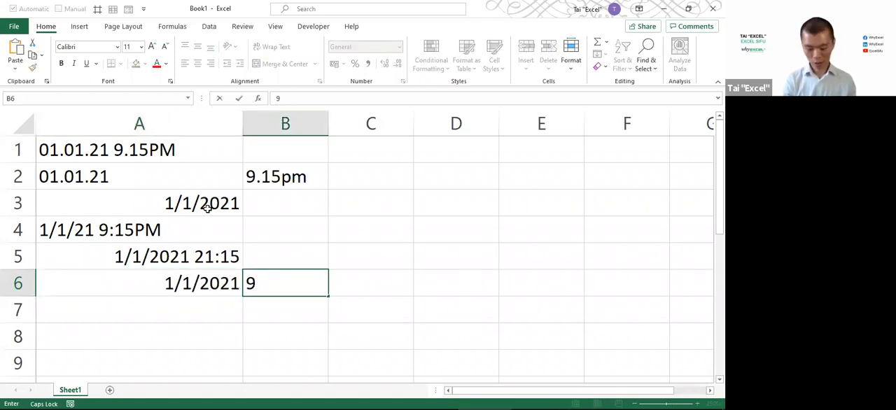
{"action": "type", "text": ".15PM"}
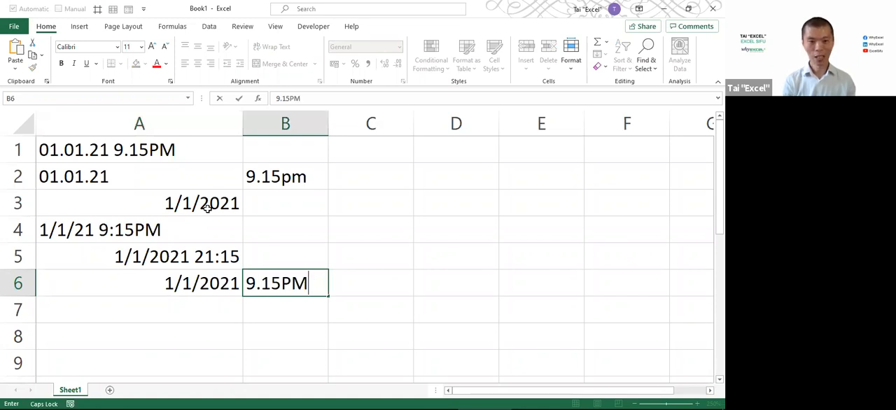
{"action": "key", "text": "Return"}
Fill the date from A6 down into A7 and enter 9:15PM, with no space before PM, in B7
{"action": "key", "text": "ctrl+d"}
{"action": "key", "text": "Tab"}
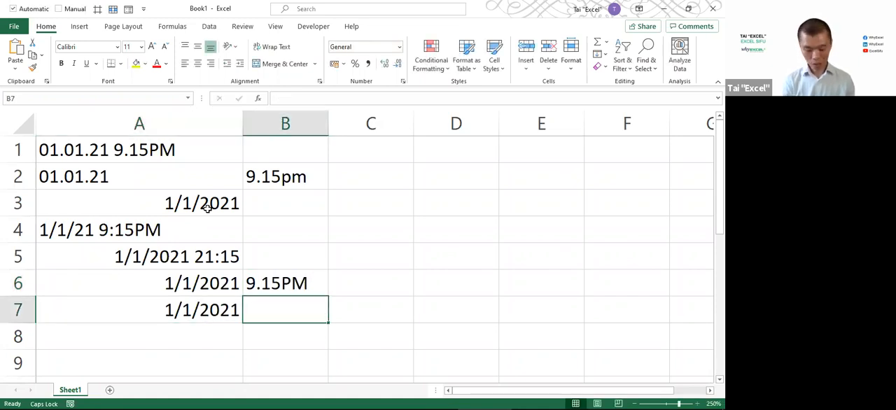
{"action": "type", "text": "9:15PM"}
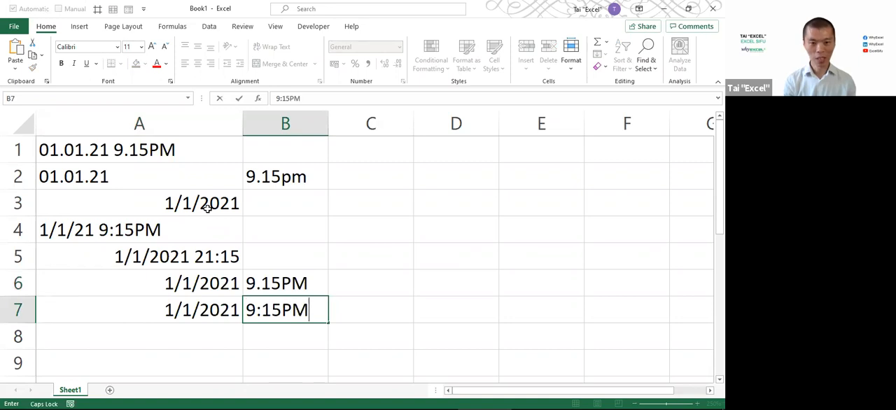
{"action": "key", "text": "Return"}
Fill the date from A7 down into A8 and enter 9:15 PM, with a space before PM, in B8
{"action": "key", "text": "Left"}
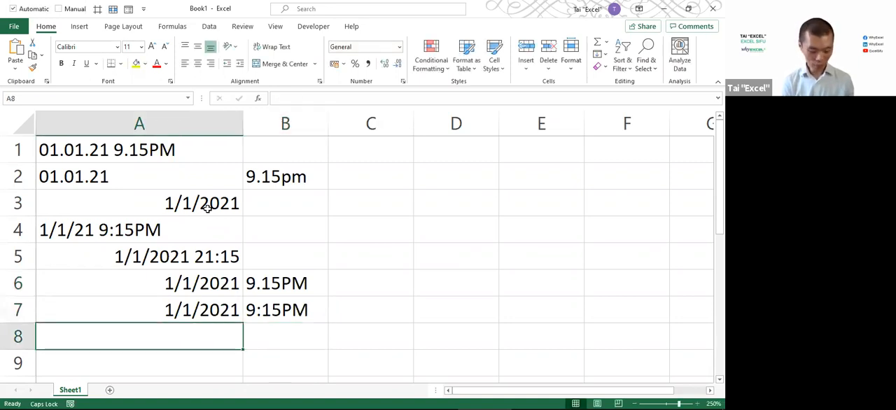
{"action": "key", "text": "ctrl+d"}
{"action": "key", "text": "Tab"}
{"action": "type", "text": "9:15 PM"}
{"action": "key", "text": "Return"}
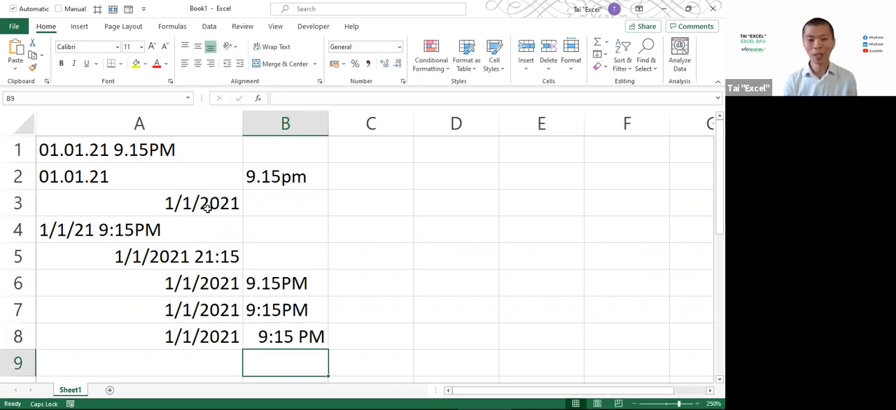
Begin an ISNUMBER formula in cell C1 so that the function is suggested
{"action": "left_click", "coordinate": [365, 202]}
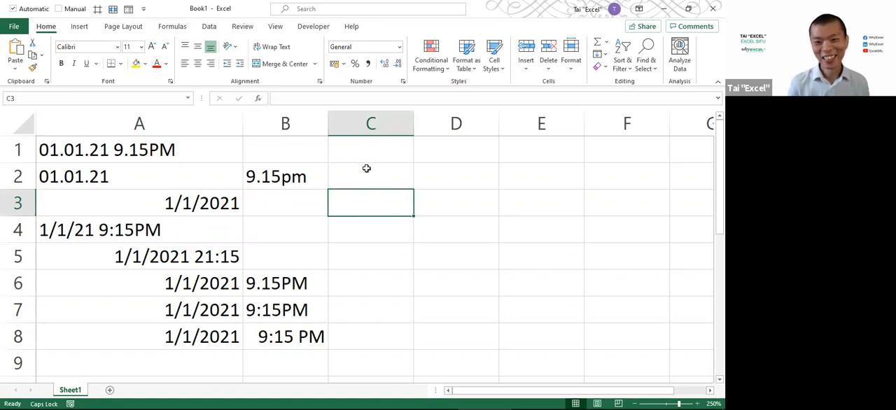
{"action": "left_click", "coordinate": [365, 159]}
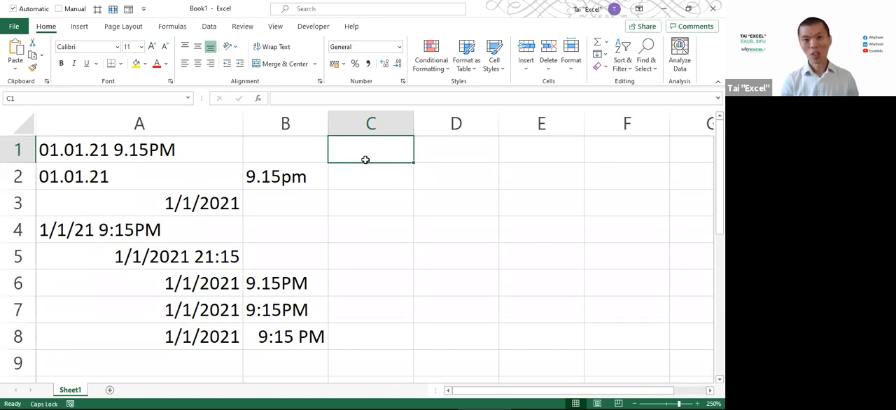
{"action": "type", "text": "="}
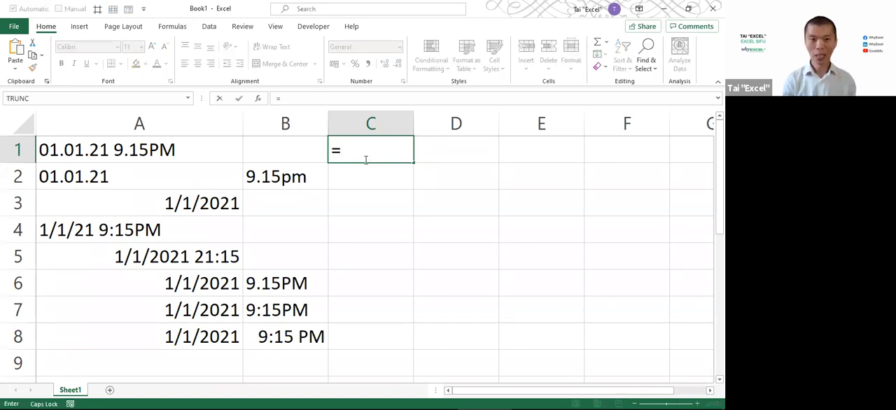
{"action": "type", "text": "ISNU"}
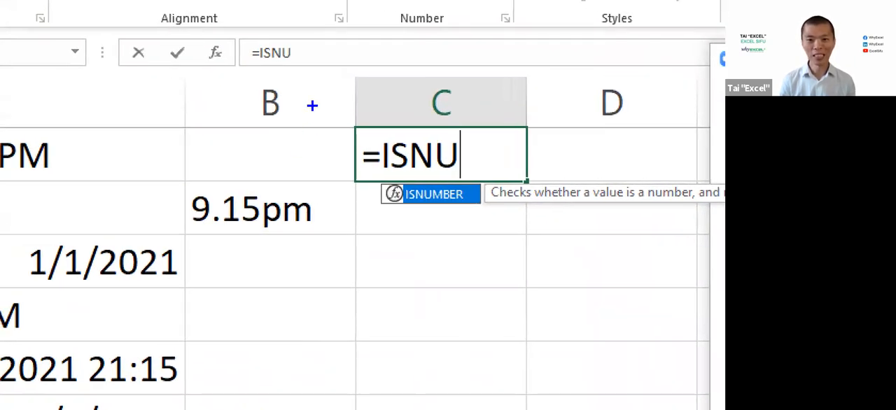
Annotate the ISNUMBER suggestion with an arrow and the notes TAB and AUTO COMPLETE, and clear the annotations
{"action": "left_click_drag", "start_coordinate": [382, 196], "coordinate": [321, 232]}
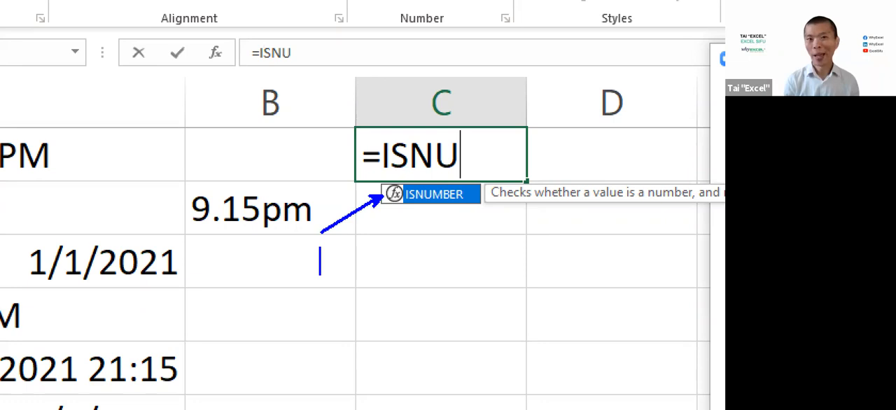
{"action": "type", "text": "TAB"}
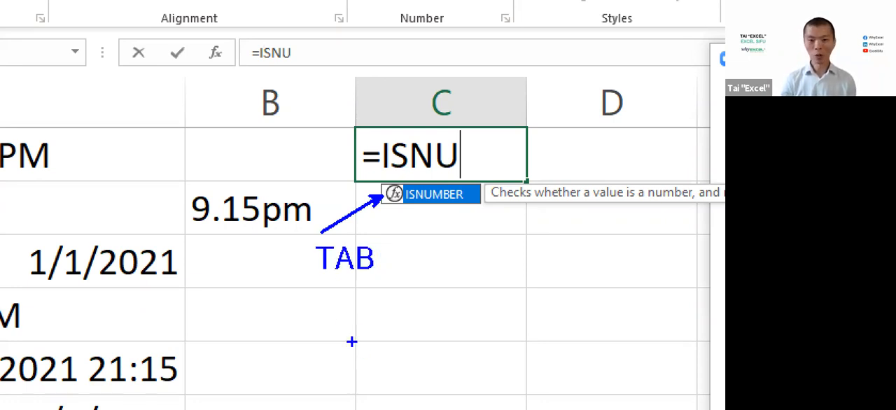
{"action": "type", "text": "rt"}
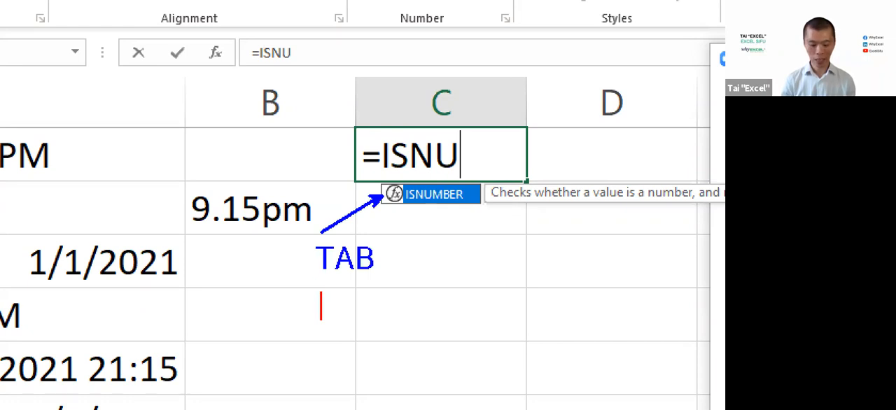
{"action": "type", "text": "AUTO COMPLETE"}
{"action": "key", "text": "Escape"}
{"action": "key", "text": "b"}
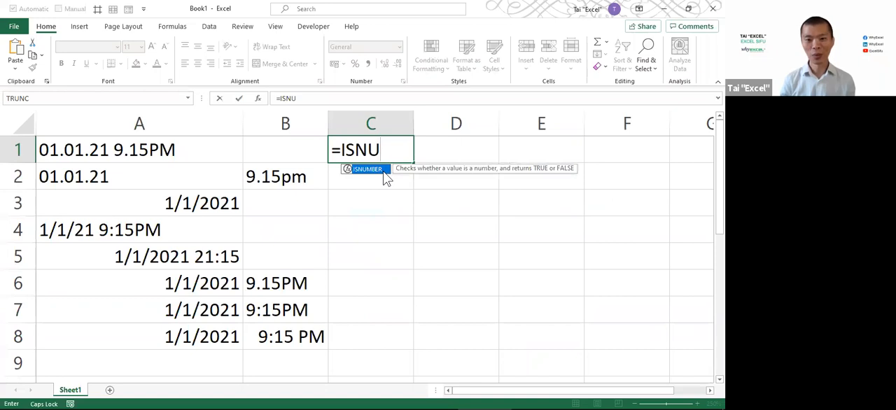
Accept the ISNUMBER suggestion and complete the formula in C1 as =ISNUMBER(A1)
{"action": "double_click", "coordinate": [383, 172]}
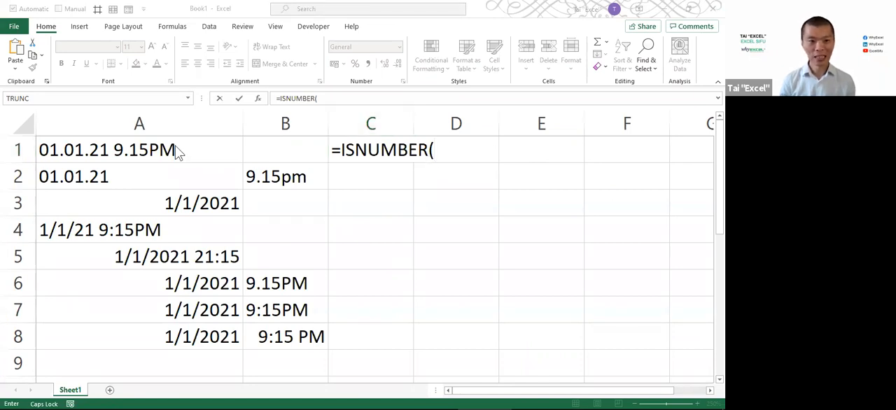
{"action": "left_click", "coordinate": [153, 147]}
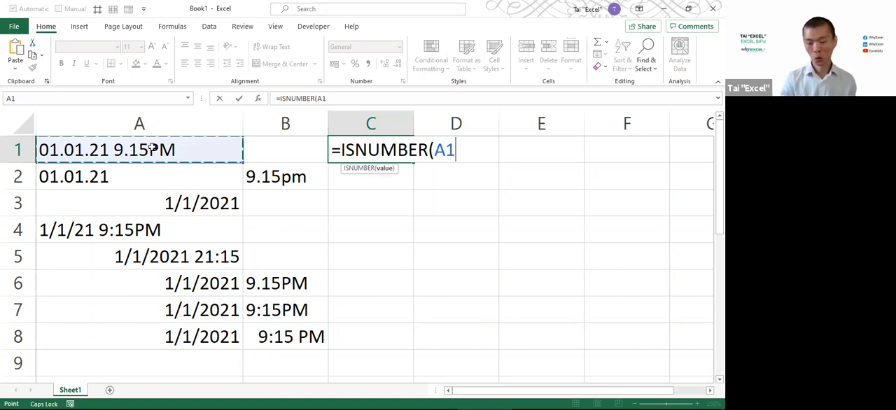
{"action": "key", "text": "Return"}
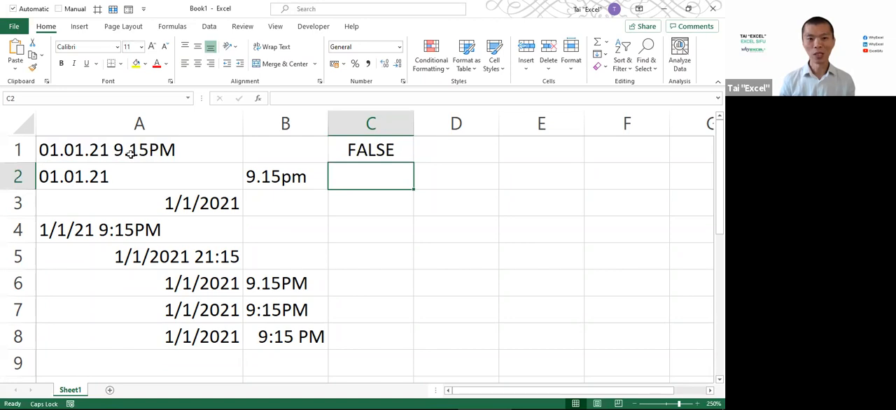
Fill the ISNUMBER formula from C1 down to C8 so that every entry in column A is tested
{"action": "left_click", "coordinate": [130, 154]}
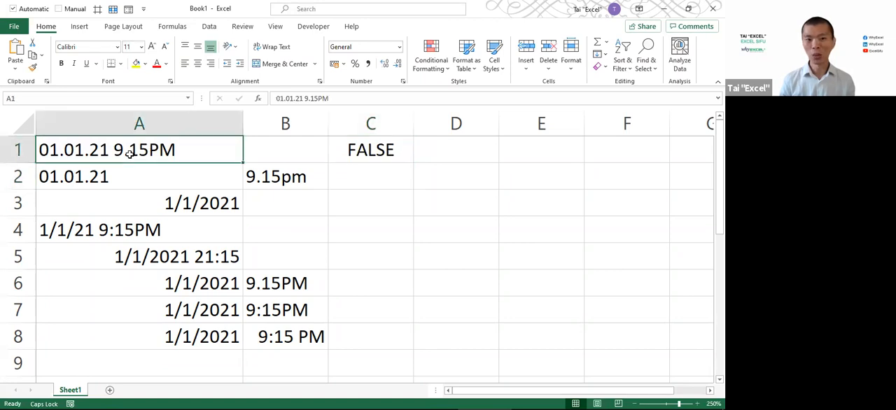
{"action": "left_click", "coordinate": [359, 152]}
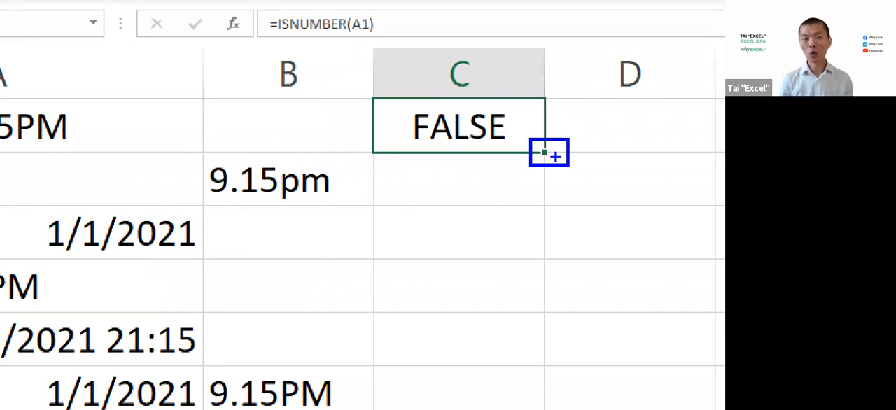
{"action": "left_click_drag", "start_coordinate": [543, 382], "coordinate": [544, 166]}
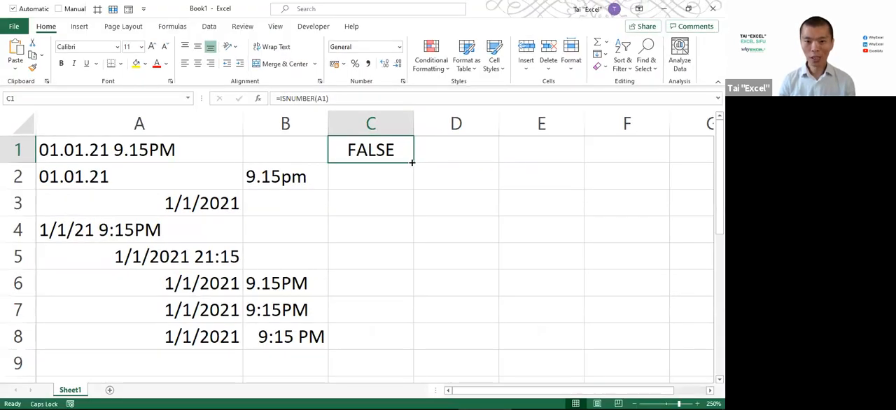
{"action": "double_click", "coordinate": [413, 162]}
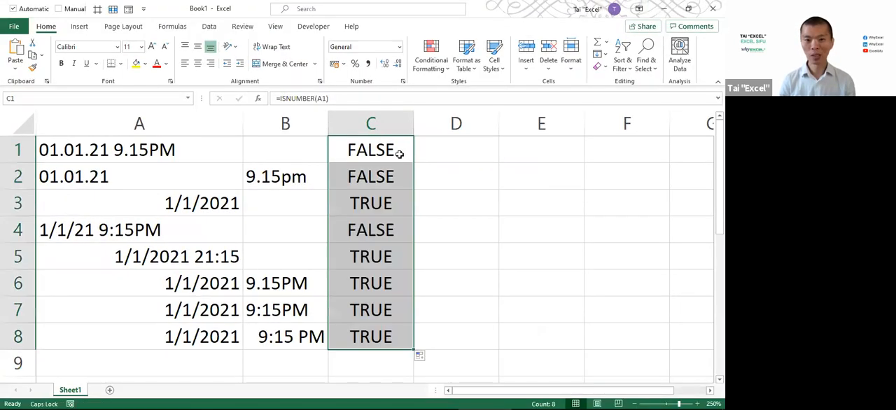
Apply a light green fill to the real date entries in A3 and A5:A8
{"action": "left_click_drag", "start_coordinate": [373, 202], "coordinate": [174, 203]}
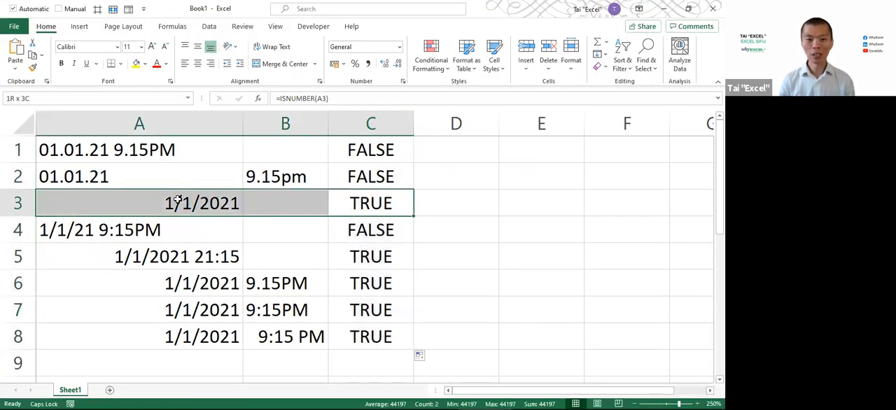
{"action": "left_click", "coordinate": [174, 202]}
{"action": "left_click", "coordinate": [145, 63]}
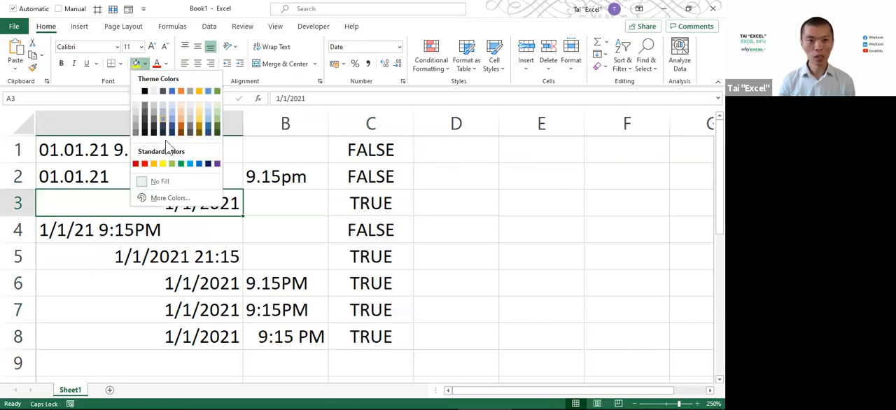
{"action": "left_click", "coordinate": [175, 165]}
{"action": "left_click_drag", "start_coordinate": [205, 263], "coordinate": [203, 336]}
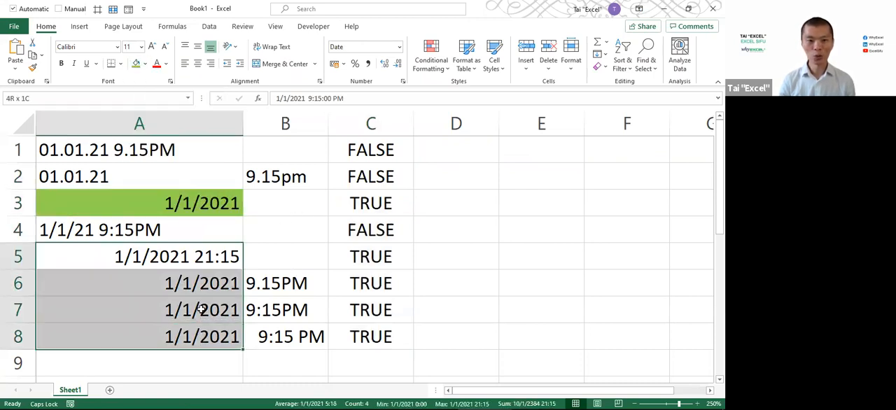
{"action": "left_click", "coordinate": [135, 64]}
Apply the same light green fill to the TRUE results in C3 and C5:C8
{"action": "left_click", "coordinate": [380, 208]}
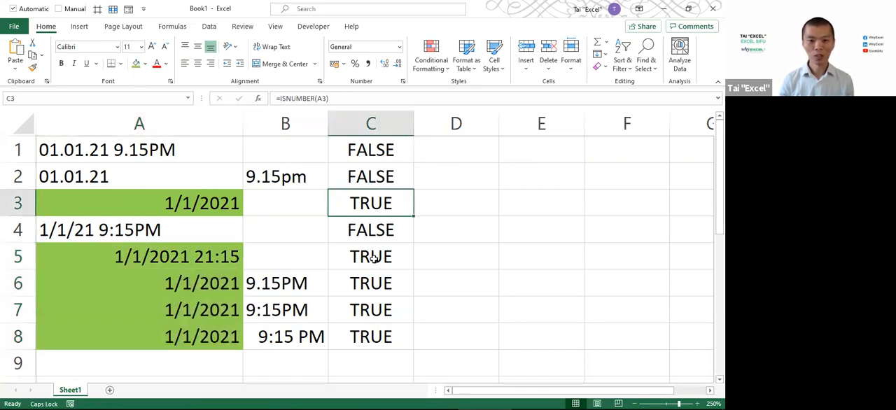
{"action": "left_click_drag", "start_coordinate": [376, 257], "coordinate": [371, 334], "text": "ctrl"}
{"action": "key", "text": "F4"}
{"action": "left_click", "coordinate": [453, 274]}
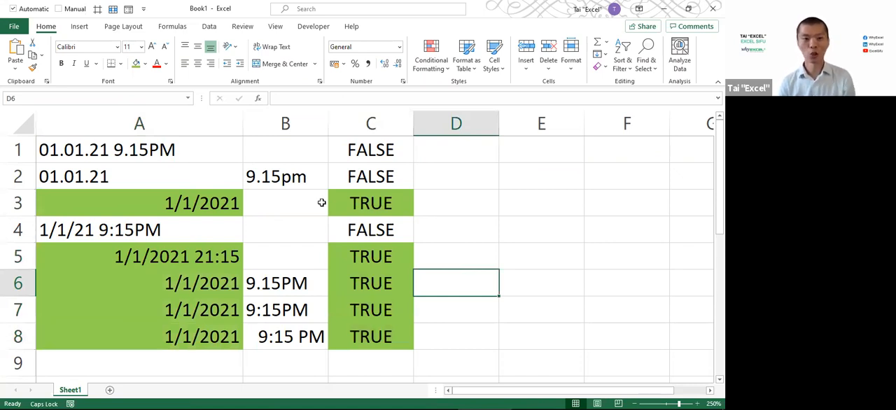
Compare the dot-separated entries in A1:A2 with their results in C1:C2, and inspect the ISNUMBER formula and its argument in C1
{"action": "left_click_drag", "start_coordinate": [142, 153], "coordinate": [130, 175]}
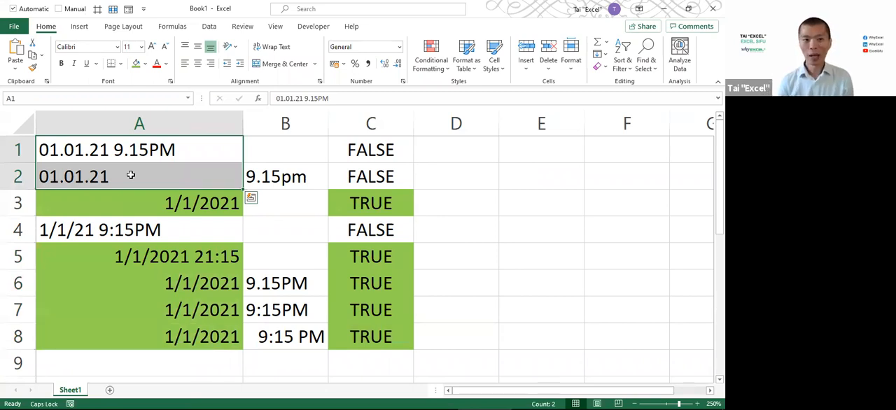
{"action": "left_click_drag", "start_coordinate": [381, 149], "coordinate": [376, 171]}
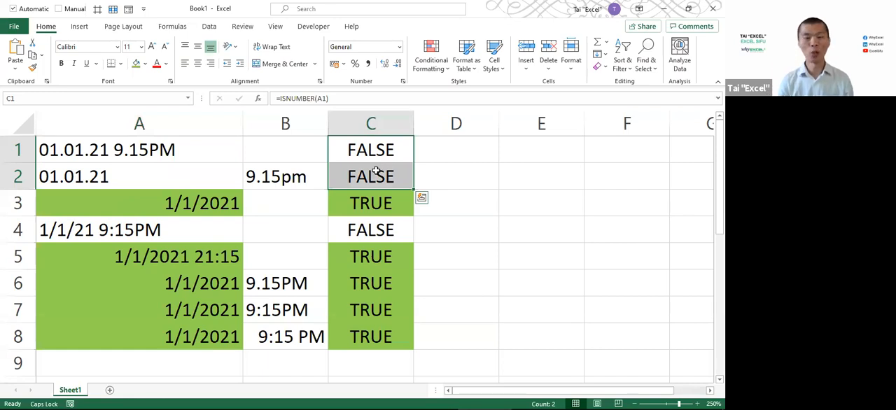
{"action": "key", "text": "alt+Tab"}
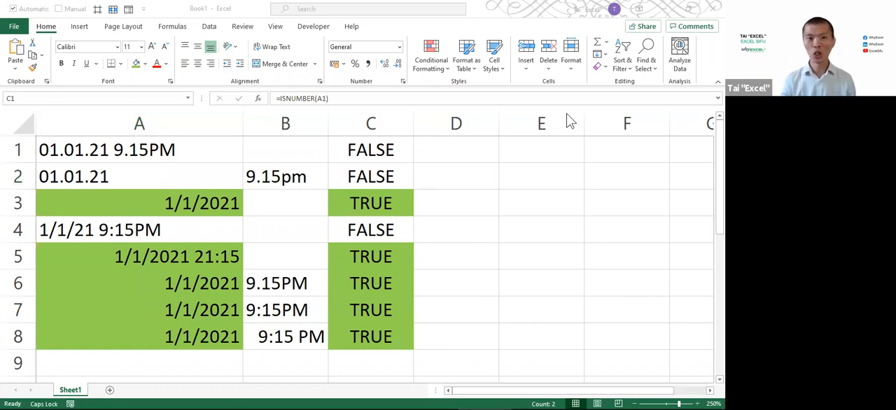
{"action": "left_click", "coordinate": [373, 153]}
{"action": "double_click", "coordinate": [373, 153]}
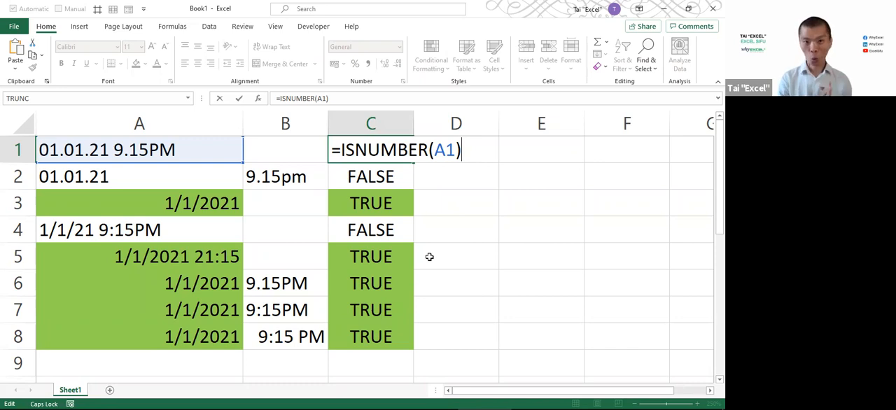
{"action": "left_click", "coordinate": [378, 150]}
{"action": "double_click", "coordinate": [447, 150]}
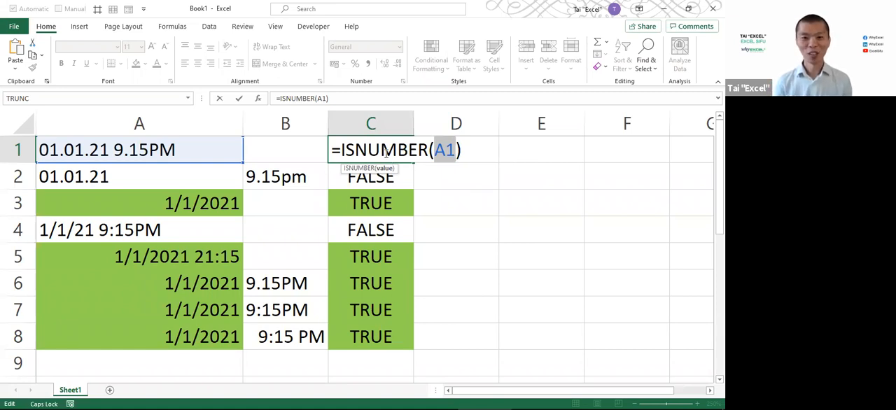
{"action": "key", "text": "ctrl+Return"}
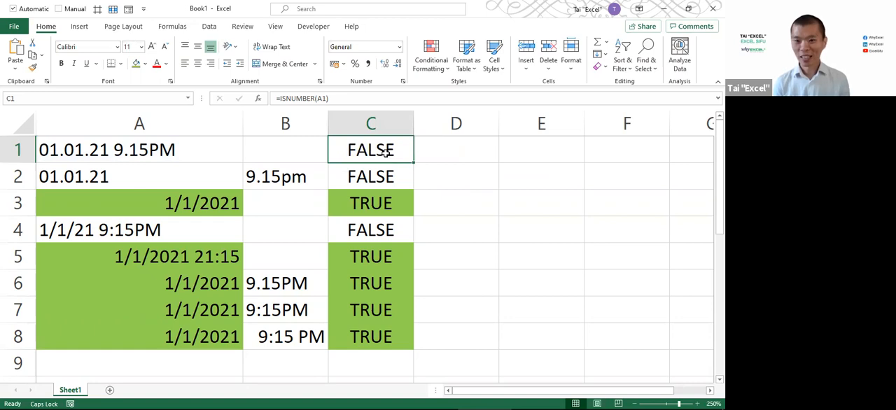
Select the ISNUMBER results in C1:C8 for review
{"action": "key", "text": "alt+Tab"}
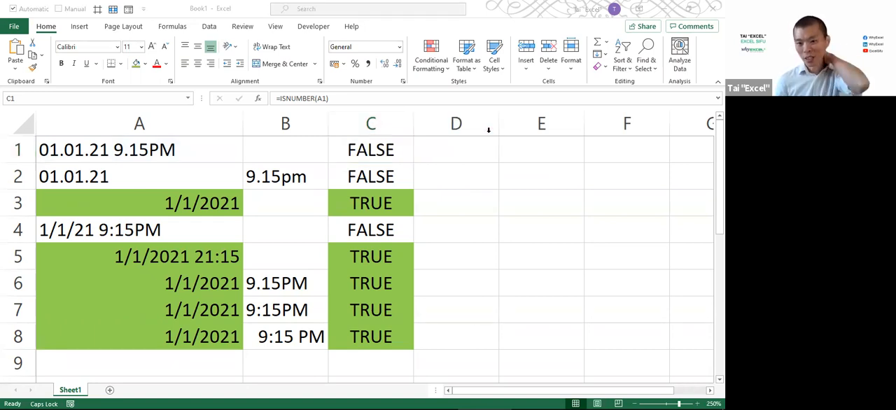
{"action": "left_click", "coordinate": [363, 141]}
{"action": "left_click_drag", "start_coordinate": [363, 142], "coordinate": [377, 335]}
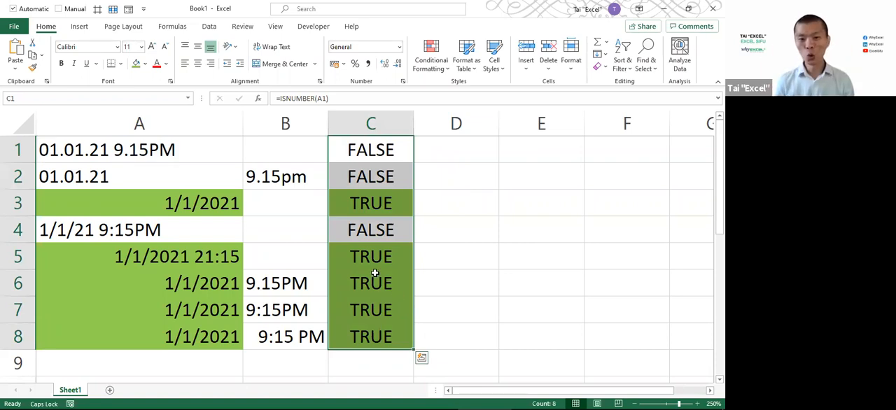
Review the ISNUMBER results in column C by selecting C5:C8, C1:C2, C1:C6, C5 and C7
{"action": "left_click_drag", "start_coordinate": [364, 256], "coordinate": [370, 337]}
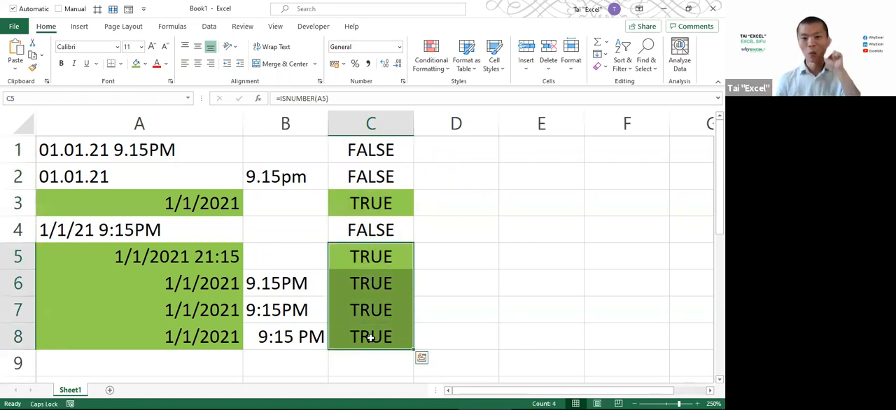
{"action": "left_click", "coordinate": [379, 180]}
{"action": "left_click", "coordinate": [376, 142], "text": "shift"}
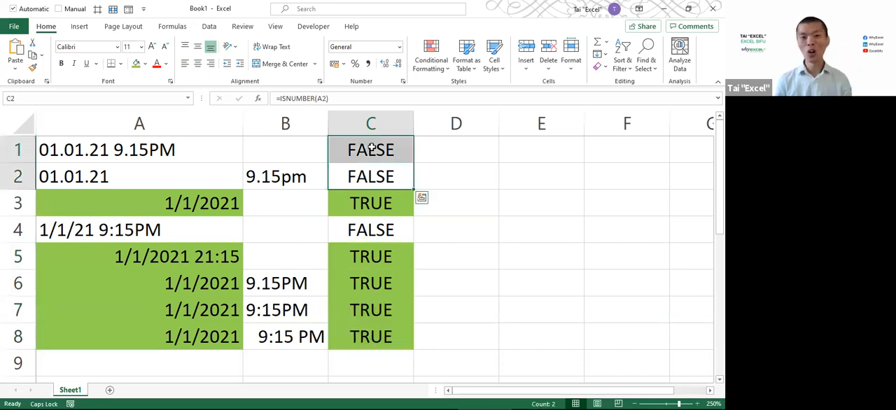
{"action": "left_click_drag", "start_coordinate": [376, 143], "coordinate": [375, 279]}
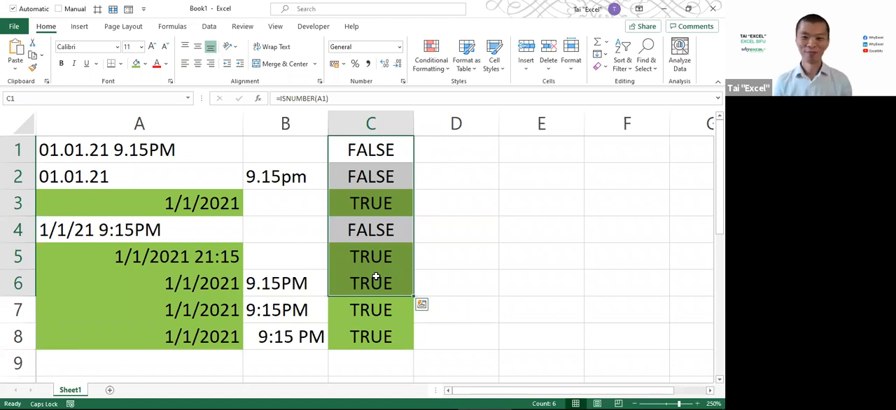
{"action": "left_click", "coordinate": [370, 259]}
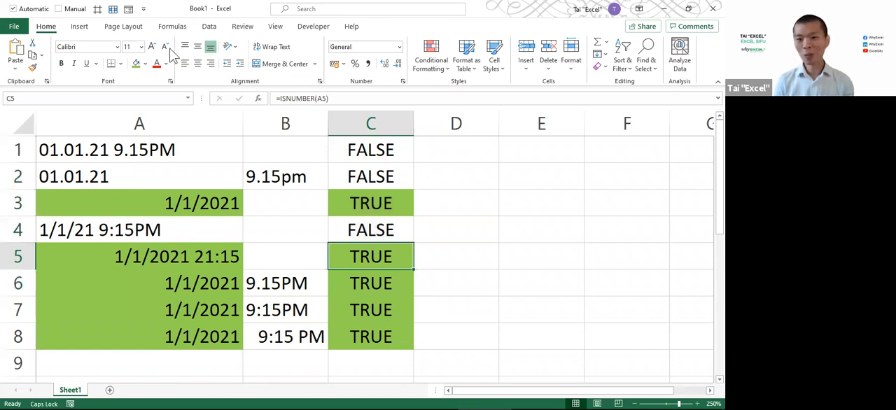
{"action": "left_click", "coordinate": [384, 308]}
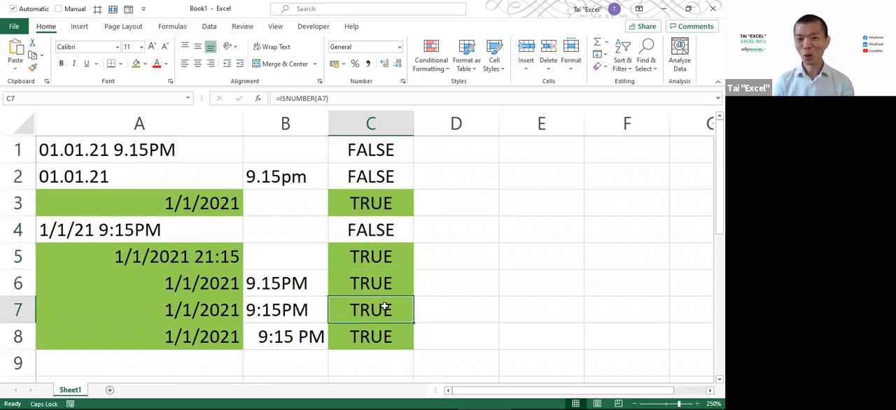
Inspect the ISNUMBER formula in C1, highlighting the function name, and leave the formula as it is
{"action": "left_click", "coordinate": [385, 150]}
{"action": "key", "text": "F2"}
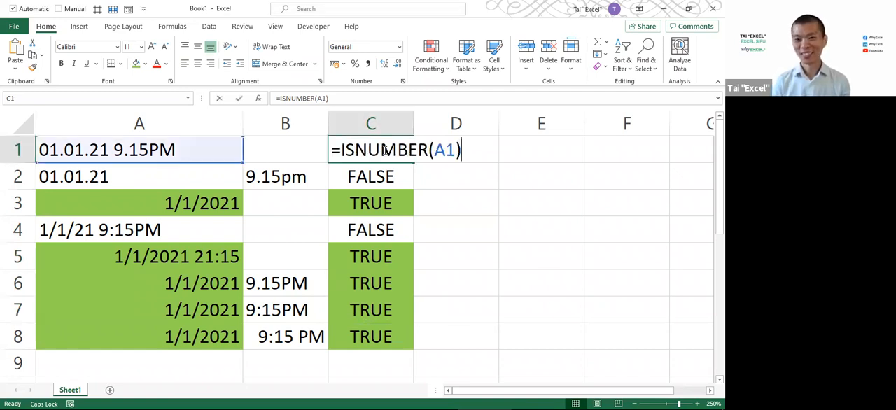
{"action": "double_click", "coordinate": [386, 149]}
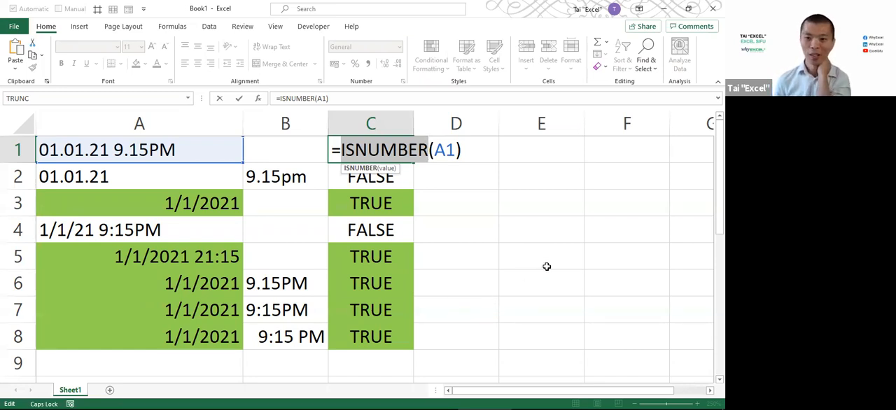
{"action": "key", "text": "alt+Tab"}
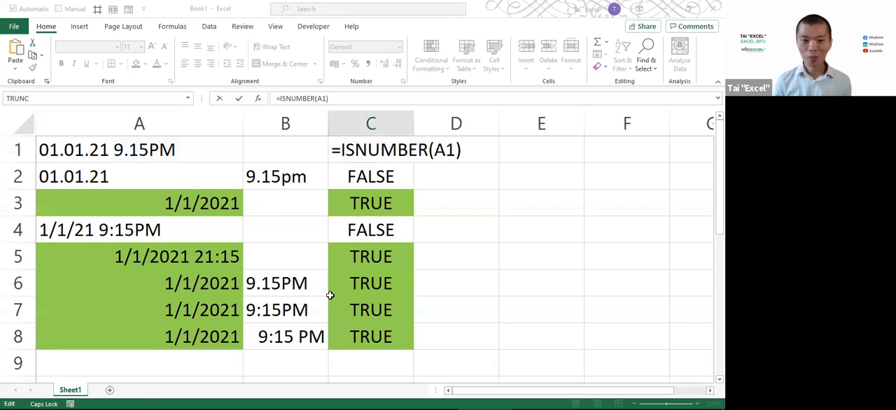
{"action": "key", "text": "alt+Tab"}
{"action": "key", "text": "ctrl+Return"}
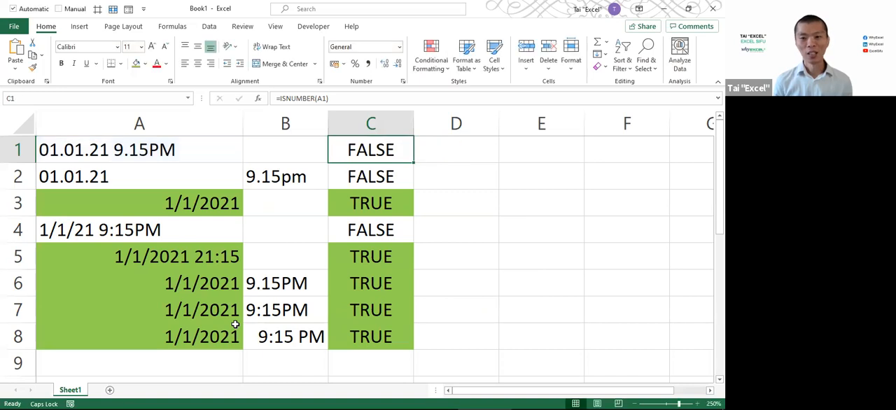
Paste the chat sample entries 1/1/2021, 2-Sep, 8pm and 9:15pm at A9, and delete the pasted results in B9:B12
{"action": "scroll", "coordinate": [208, 180], "scroll_direction": "down", "scroll_amount": 3}
{"action": "scroll", "coordinate": [209, 194], "scroll_direction": "up", "scroll_amount": 2}
{"action": "left_click", "coordinate": [193, 290]}
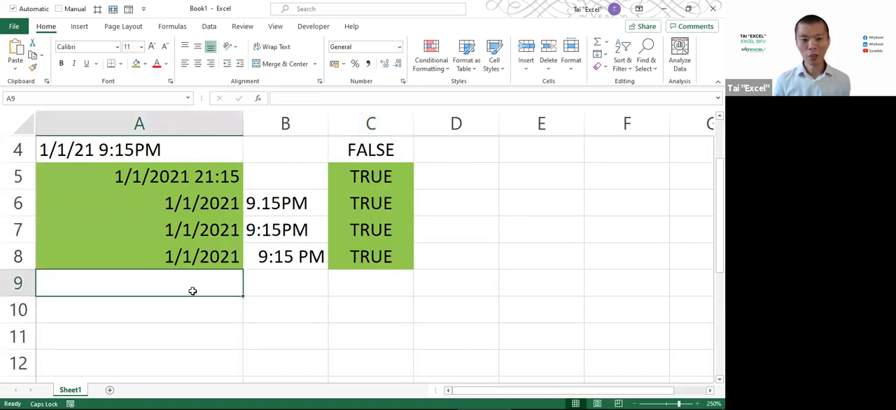
{"action": "type", "text": "1/1/2021\tTRUE 2-Sep\tTRUE 8pm\tFALSE 9:15pm\tFALSE"}
{"action": "left_click_drag", "start_coordinate": [272, 286], "coordinate": [271, 365]}
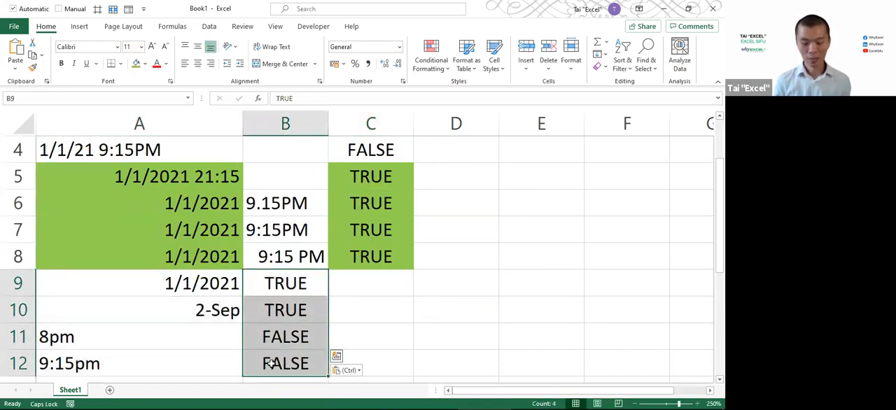
{"action": "key", "text": "Delete"}
Fill the ISNUMBER formula from C8 down to C12, and copy the unfilled cell C4 onto C11:C12 to remove their green fill
{"action": "left_click", "coordinate": [367, 267]}
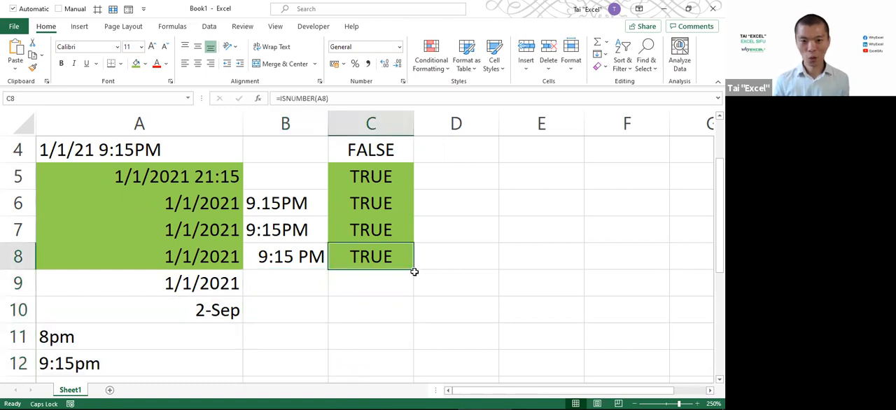
{"action": "double_click", "coordinate": [413, 269]}
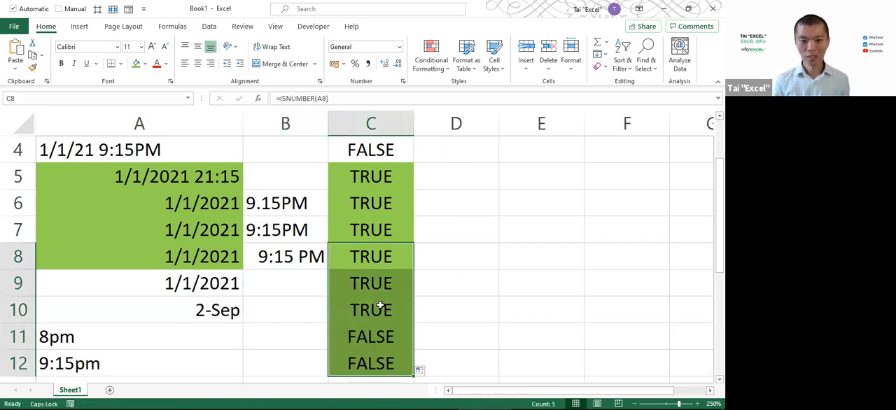
{"action": "left_click", "coordinate": [375, 142]}
{"action": "key", "text": "ctrl+c"}
{"action": "left_click_drag", "start_coordinate": [380, 335], "coordinate": [372, 364]}
{"action": "key", "text": "ctrl+v"}
Zoom the sheet out to 205% and collapse the ribbon to make room for more rows
{"action": "left_click", "coordinate": [418, 309]}
{"action": "scroll", "coordinate": [418, 308], "scroll_direction": "down", "scroll_amount": 2}
{"action": "scroll", "coordinate": [418, 308], "scroll_direction": "up", "scroll_amount": 2}
{"action": "scroll", "coordinate": [415, 305], "scroll_direction": "down", "scroll_amount": 3, "text": "ctrl"}
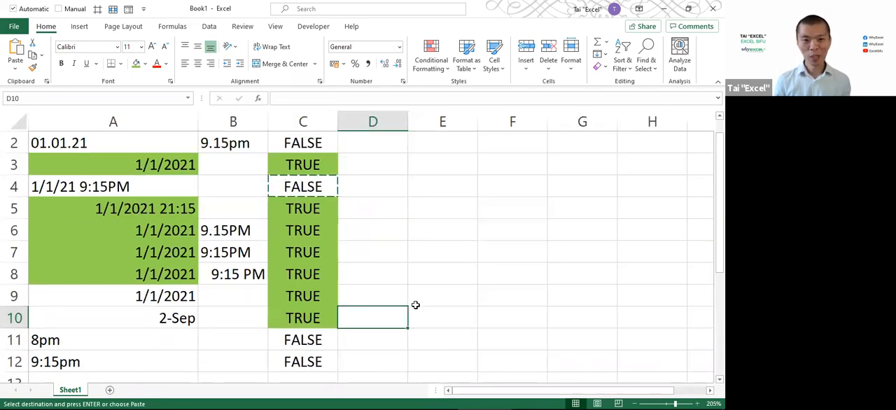
{"action": "key", "text": "ctrl+F1"}
{"action": "left_click", "coordinate": [319, 267]}
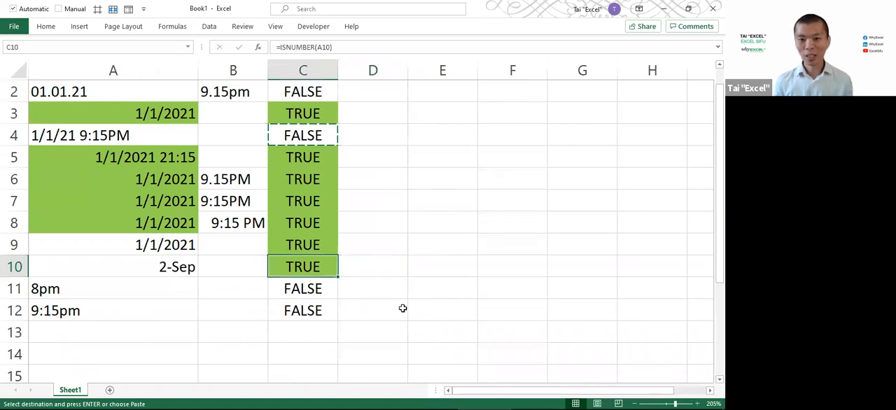
{"action": "key", "text": "alt+Tab"}
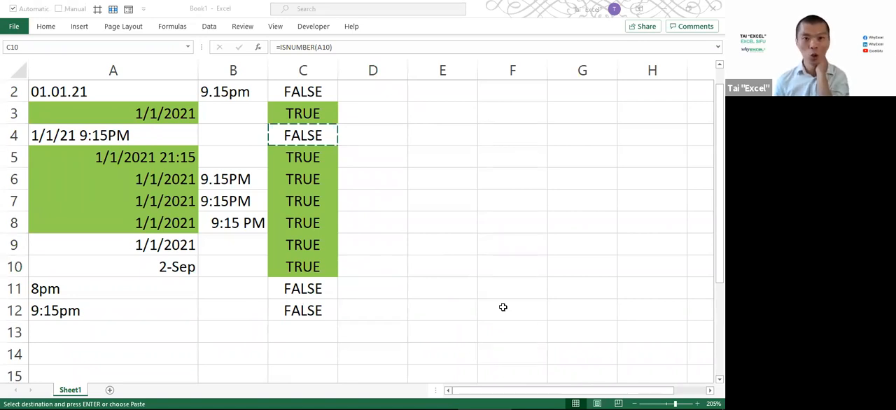
{"action": "key", "text": "alt+Tab"}
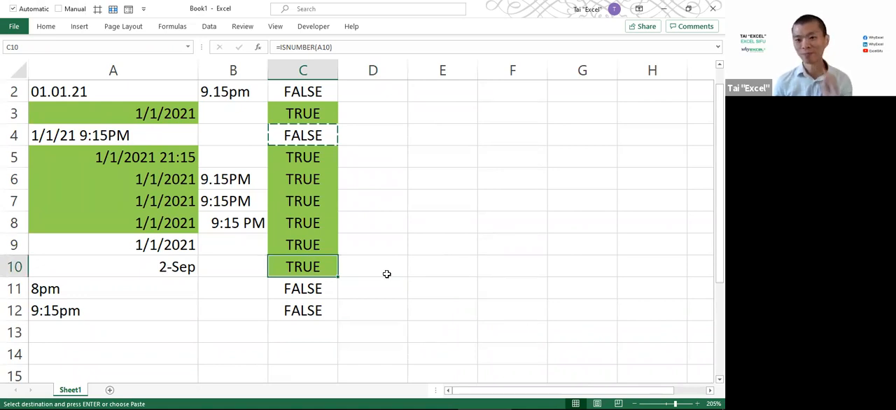
{"action": "key", "text": "alt+Tab"}
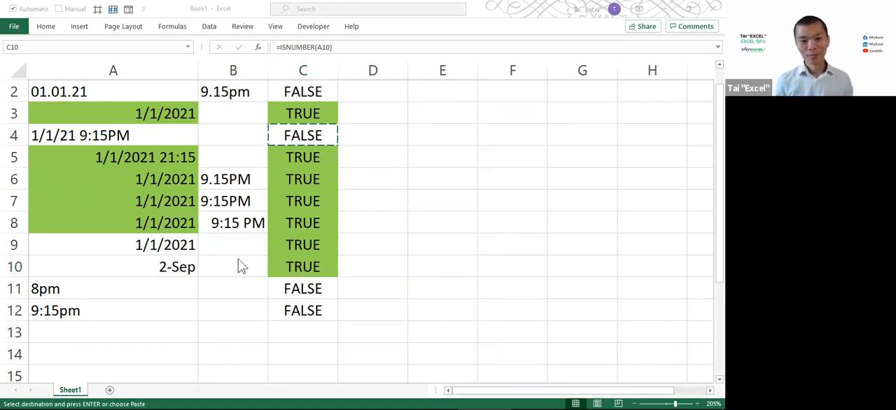
{"action": "key", "text": "alt+Tab"}
Cancel the pending copy, then annotate the dates in A1 and A2 with boxes around the dots and the separators "/" and "-" above
{"action": "key", "text": "Escape"}
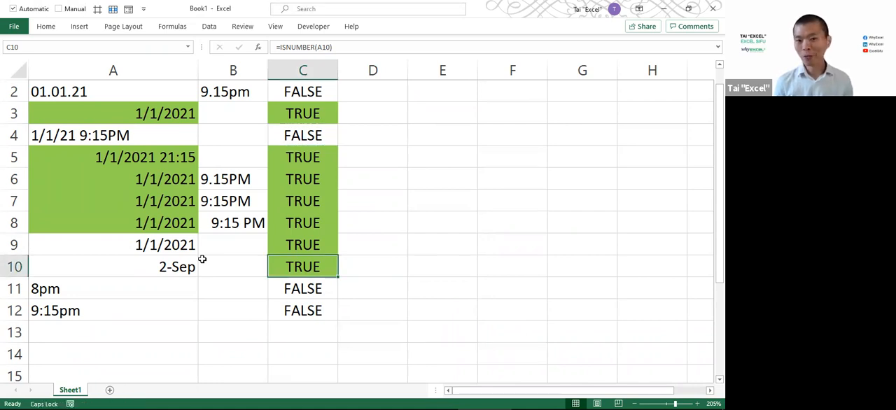
{"action": "left_click", "coordinate": [168, 251]}
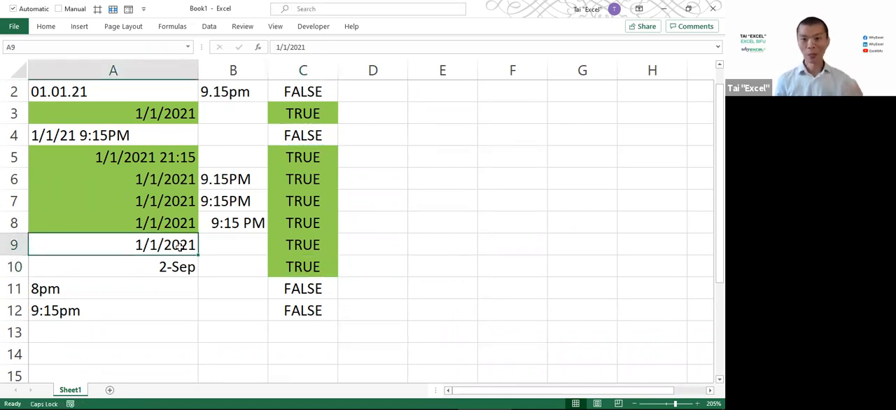
{"action": "scroll", "coordinate": [105, 175], "scroll_direction": "up", "scroll_amount": 1}
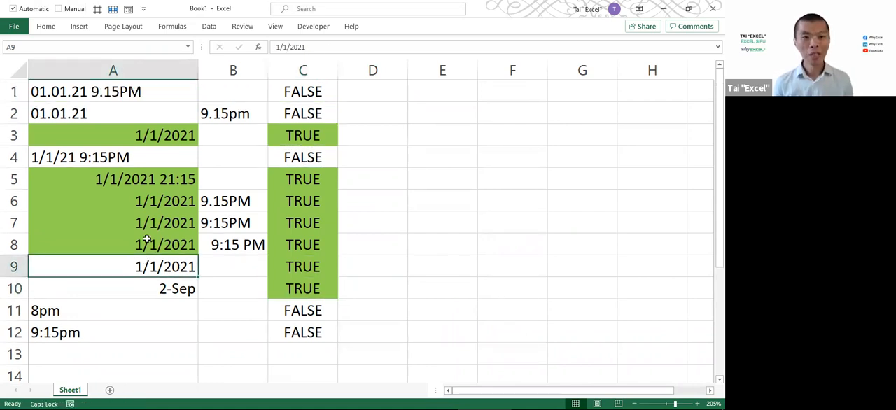
{"action": "left_click", "coordinate": [77, 93]}
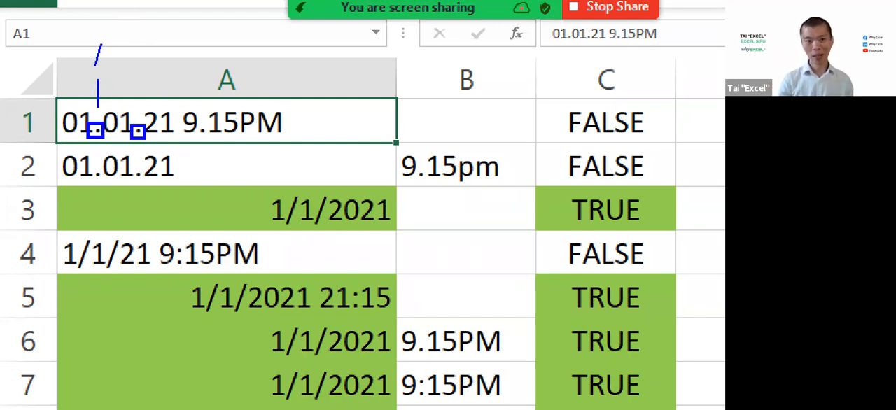
{"action": "type", "text": "/   -"}
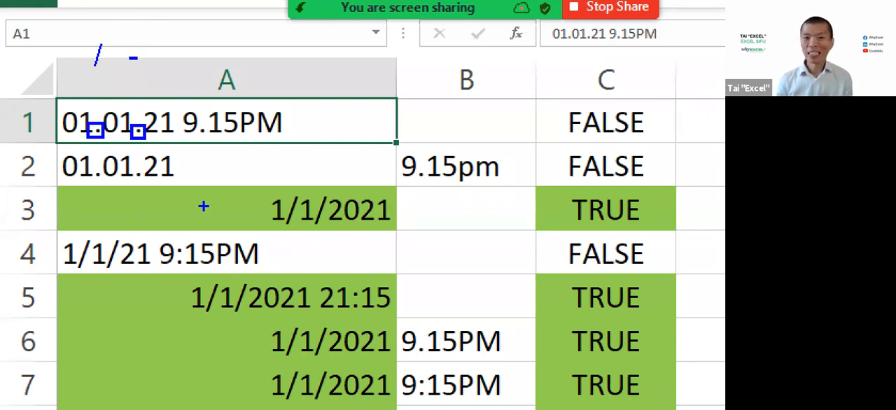
{"action": "mouse_move", "coordinate": [91, 166]}
{"action": "left_mouse_down"}
{"action": "mouse_move", "coordinate": [104, 185]}
{"action": "mouse_move", "coordinate": [144, 175]}
{"action": "mouse_move", "coordinate": [147, 188]}
{"action": "left_mouse_up"}
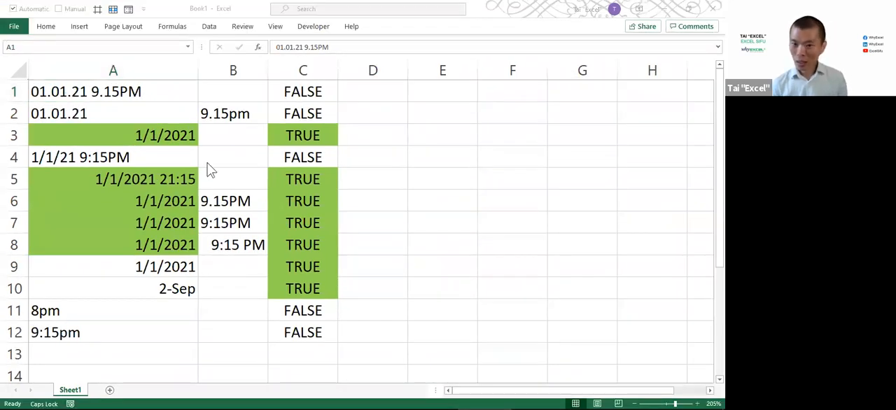
{"action": "left_click", "coordinate": [208, 163]}
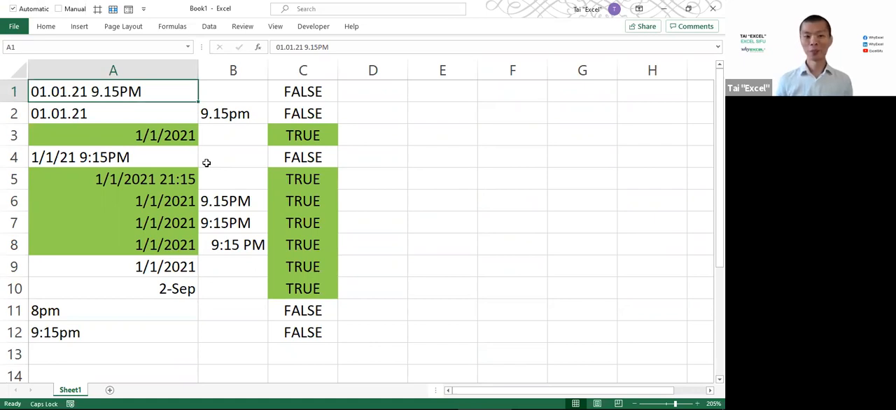
Annotate 9.15pm in B2 with boxes around its dot and the gap before "pm", plus an arrow and a ":" above the dot
{"action": "scroll", "coordinate": [203, 201], "scroll_direction": "down", "scroll_amount": 2}
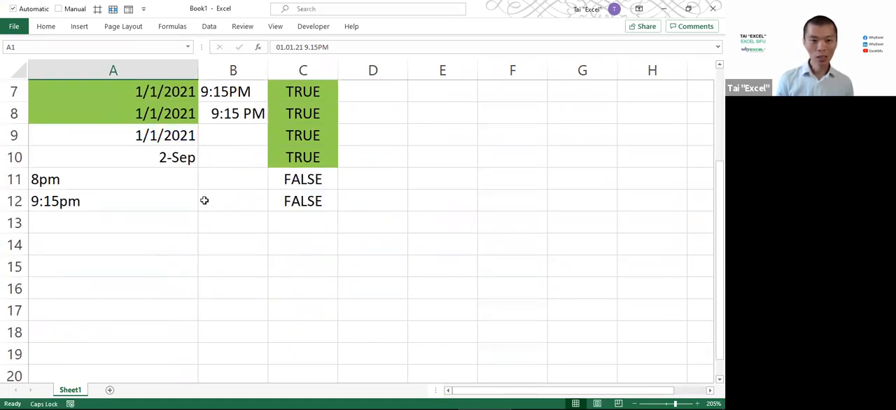
{"action": "left_click", "coordinate": [175, 177]}
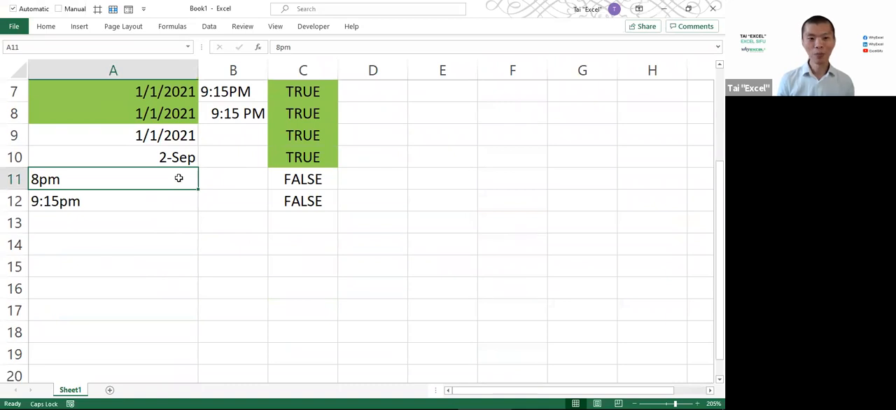
{"action": "scroll", "coordinate": [177, 176], "scroll_direction": "up", "scroll_amount": 2}
{"action": "left_click", "coordinate": [236, 118]}
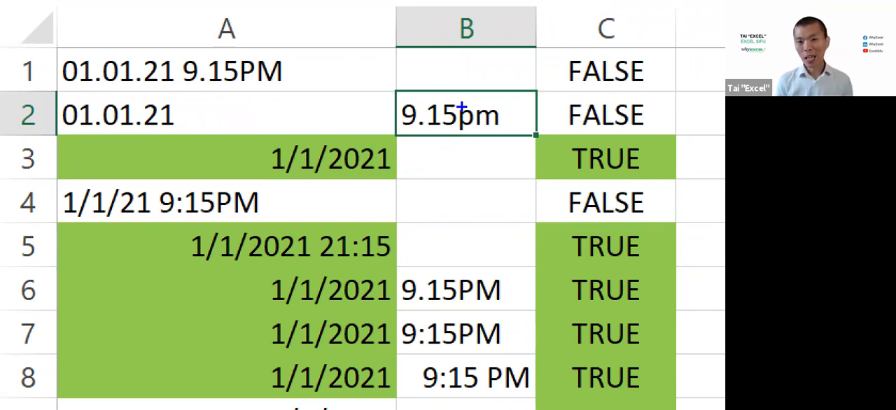
{"action": "left_click_drag", "start_coordinate": [451, 94], "coordinate": [461, 152]}
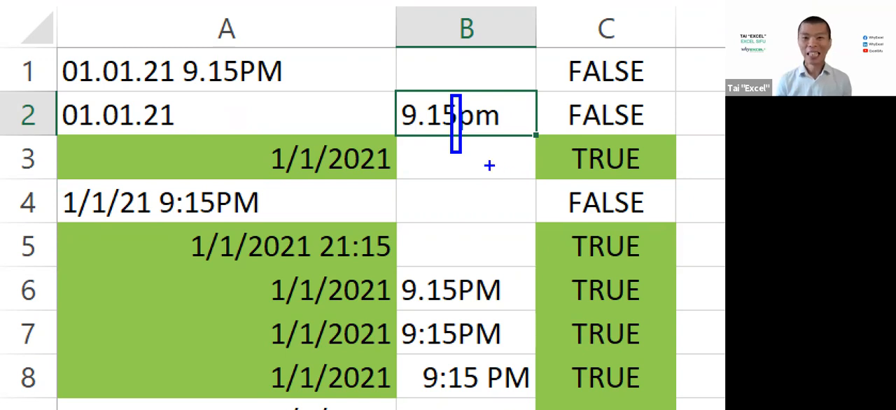
{"action": "left_click_drag", "start_coordinate": [414, 93], "coordinate": [431, 148]}
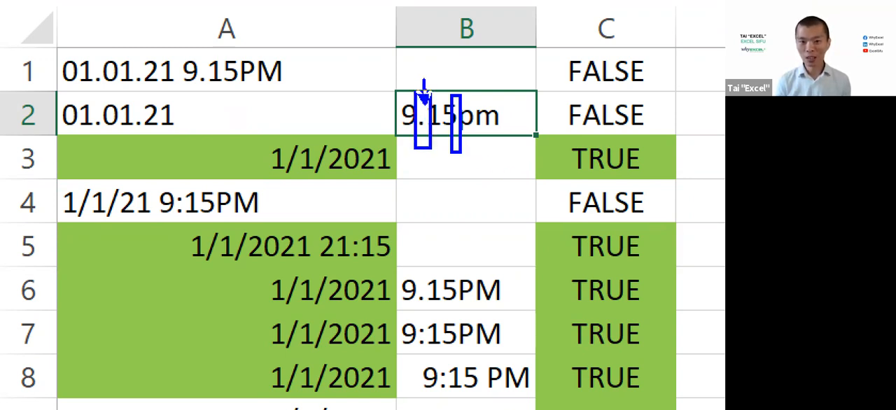
{"action": "key", "text": "t"}
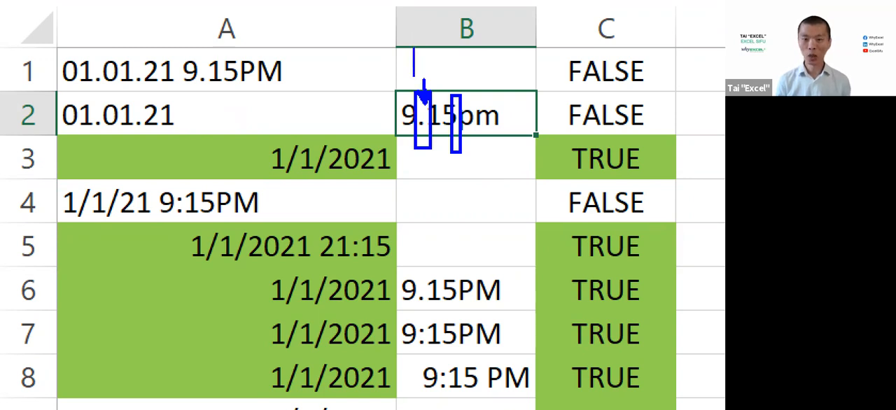
{"action": "type", "text": ":"}
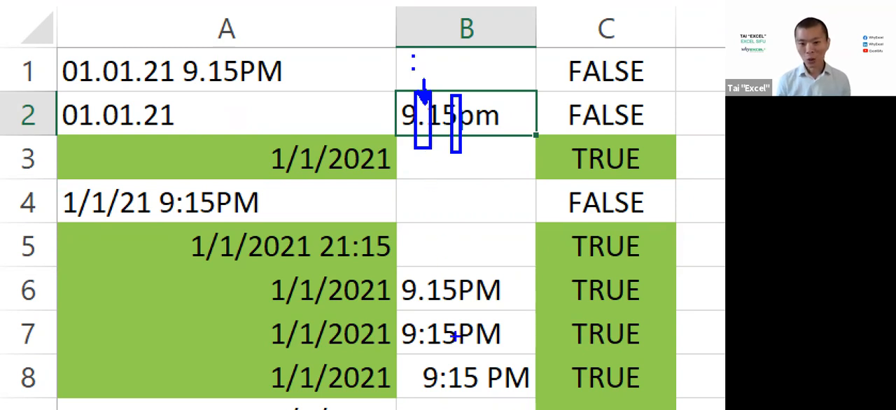
Box the colon and the gap before "PM" in B7, and write "/" and "-" beside the date in A2
{"action": "left_click_drag", "start_coordinate": [413, 312], "coordinate": [430, 353]}
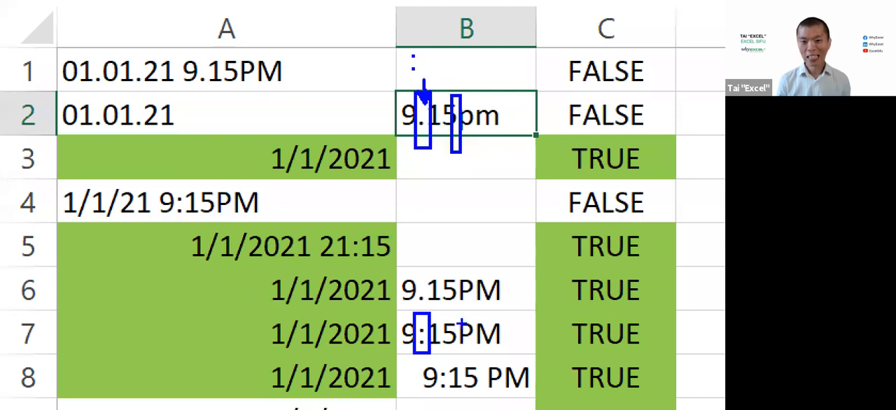
{"action": "mouse_move", "coordinate": [452, 314]}
{"action": "left_mouse_down"}
{"action": "mouse_move", "coordinate": [466, 362]}
{"action": "mouse_move", "coordinate": [460, 357]}
{"action": "left_mouse_up"}
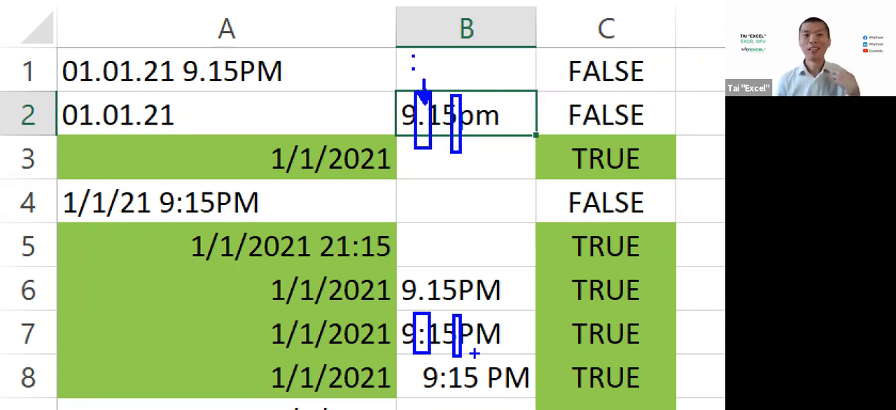
{"action": "type", "text": "t"}
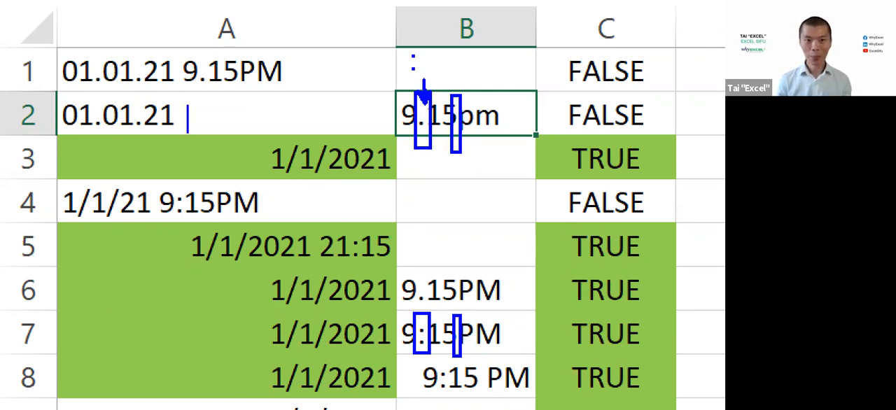
{"action": "type", "text": "/"}
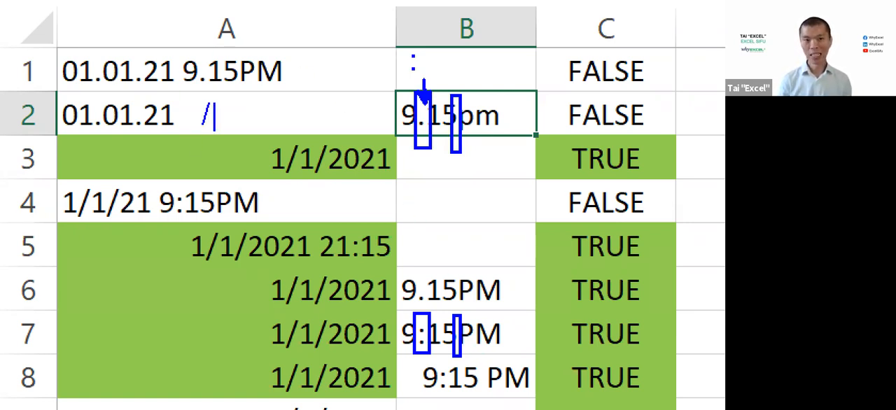
{"action": "type", "text": "   -"}
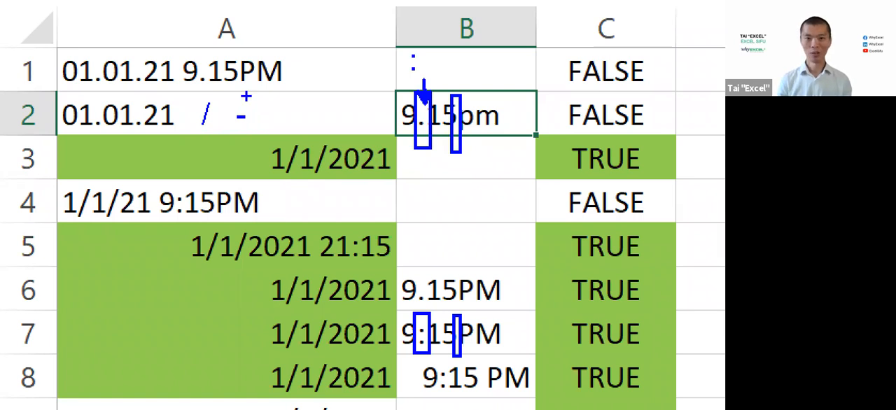
Frame the separator notes in A2 and B1 and the column C results, and add an arrow to the gap before "pm" in B2
{"action": "mouse_move", "coordinate": [178, 86]}
{"action": "left_mouse_down"}
{"action": "mouse_move", "coordinate": [301, 140]}
{"action": "mouse_move", "coordinate": [272, 133]}
{"action": "left_mouse_up"}
{"action": "left_click_drag", "start_coordinate": [397, 44], "coordinate": [438, 82]}
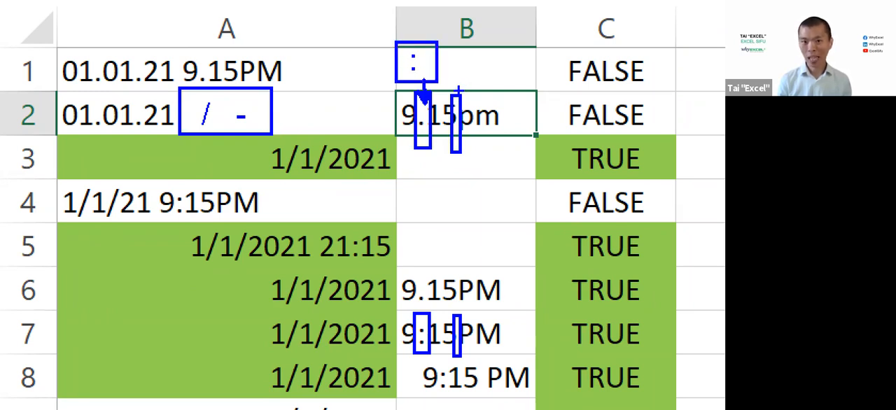
{"action": "left_click_drag", "start_coordinate": [459, 80], "coordinate": [460, 65]}
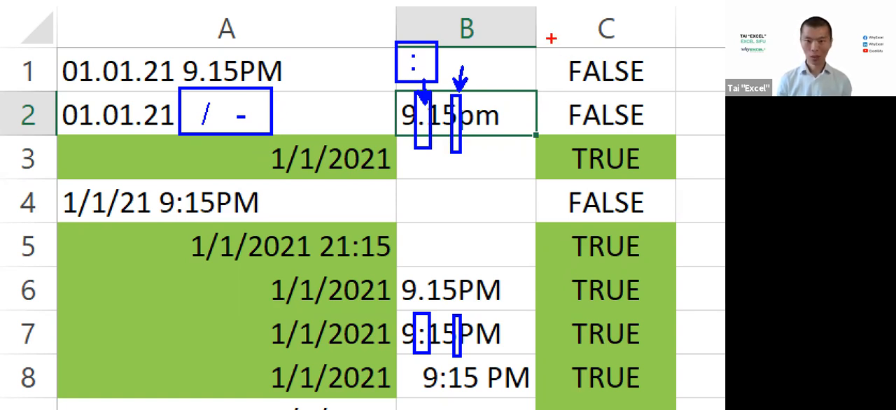
{"action": "mouse_move", "coordinate": [538, 21]}
{"action": "left_mouse_down"}
{"action": "mouse_move", "coordinate": [672, 336]}
{"action": "mouse_move", "coordinate": [678, 393]}
{"action": "left_mouse_up"}
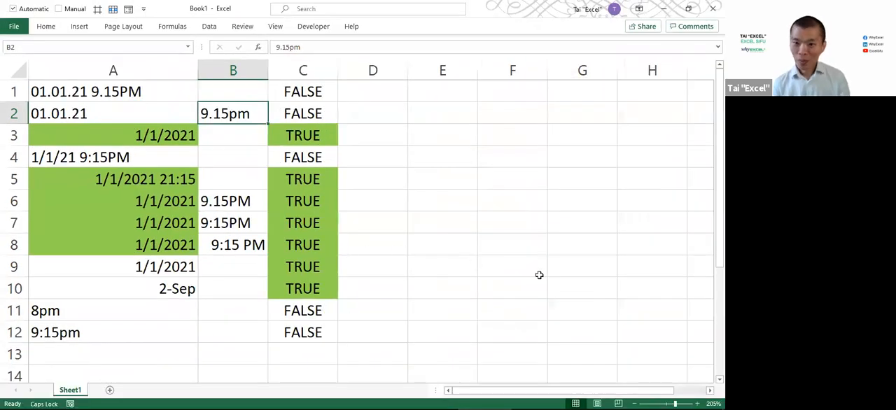
Paste the copied examples 05.30 pm and 05:30pm with their FALSE results into rows 13 and 14, starting at A13
{"action": "key", "text": "alt+Tab"}
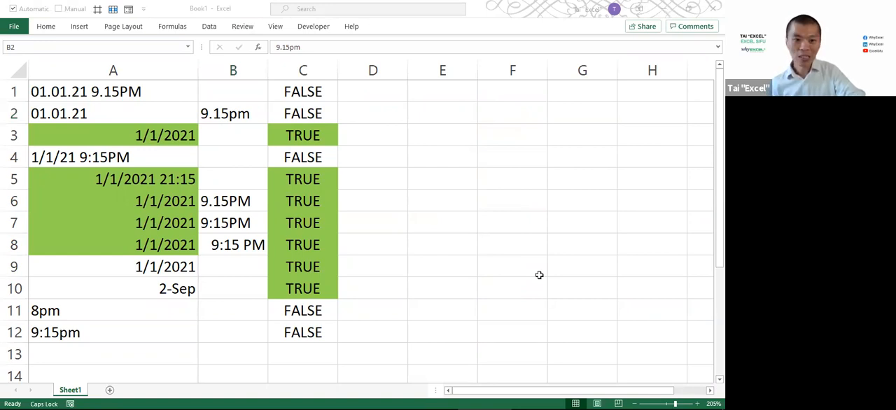
{"action": "key", "text": "alt+Tab"}
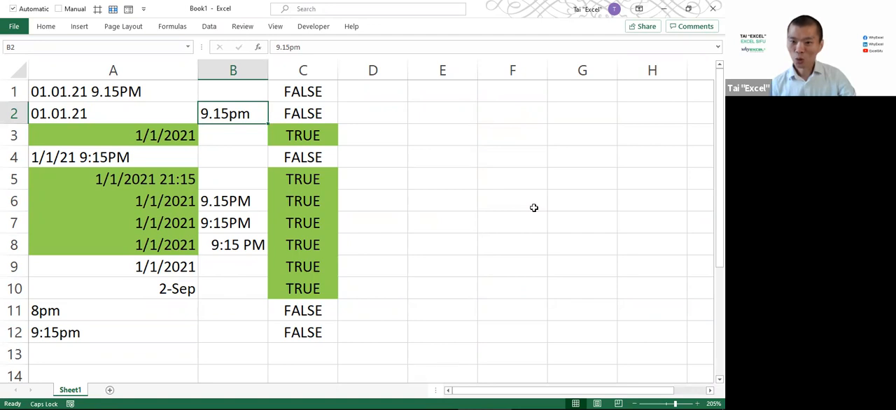
{"action": "key", "text": "ctrl+n"}
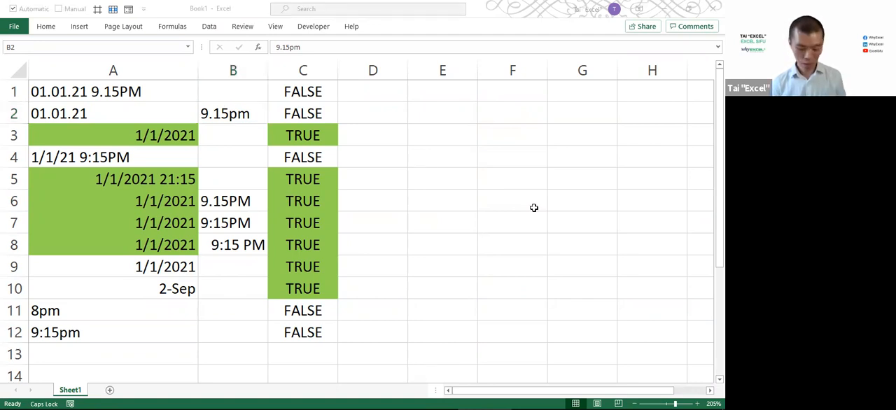
{"action": "scroll", "coordinate": [343, 274], "scroll_direction": "down", "scroll_amount": 2}
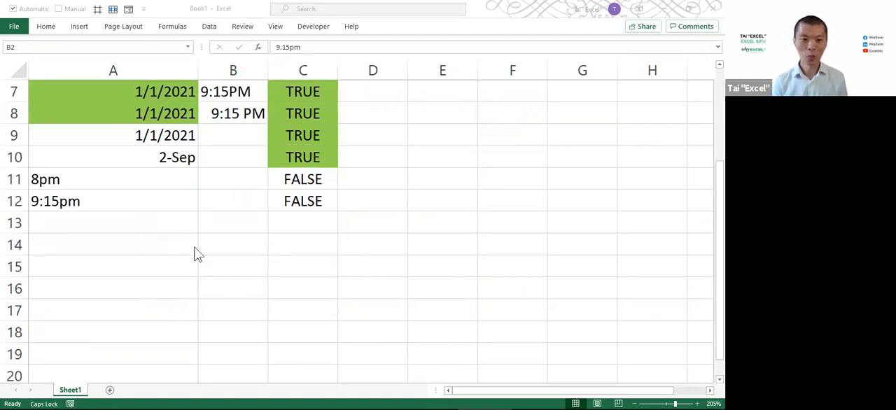
{"action": "left_click", "coordinate": [143, 225]}
{"action": "type", "text": "05.30 pm\t\tFALSE 05:30pm\t\tFALSE"}
{"action": "left_click", "coordinate": [270, 220]}
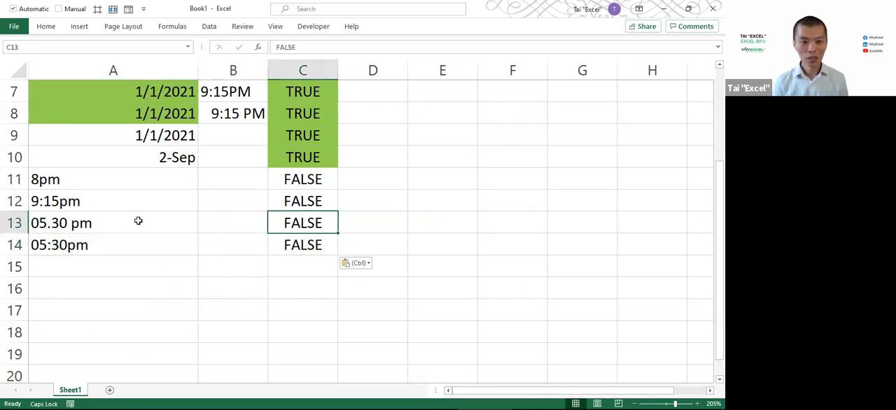
Annotate the dot in A13 and the missing space before "pm" in A14 with boxes, then clear the annotations
{"action": "left_click", "coordinate": [139, 221]}
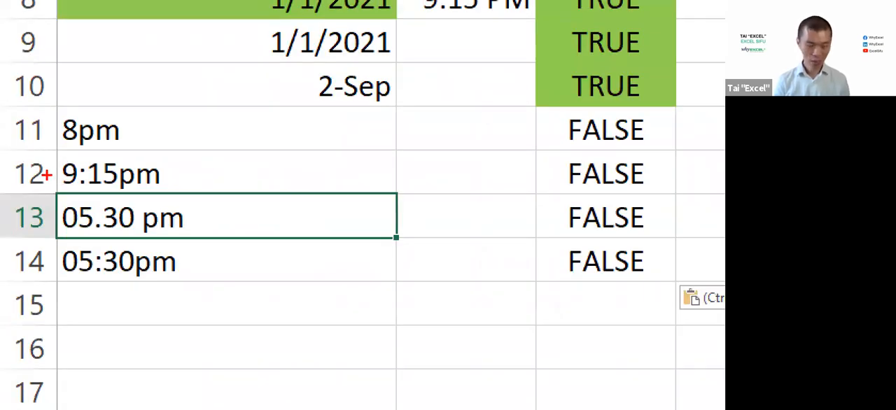
{"action": "left_click_drag", "start_coordinate": [87, 216], "coordinate": [105, 240]}
{"action": "left_click_drag", "start_coordinate": [124, 191], "coordinate": [146, 240]}
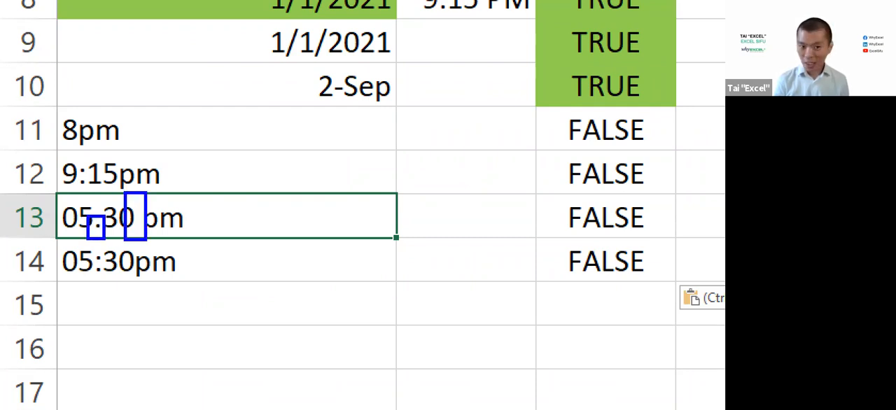
{"action": "key", "text": "ctrl+z"}
{"action": "left_click_drag", "start_coordinate": [130, 243], "coordinate": [140, 291]}
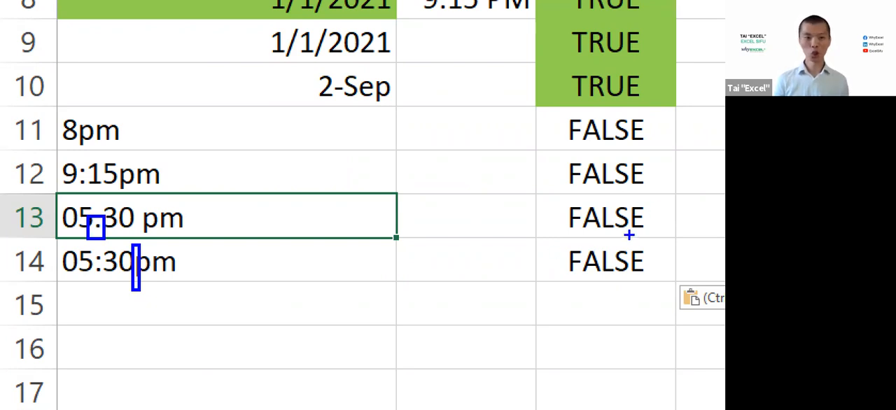
{"action": "key", "text": "Escape"}
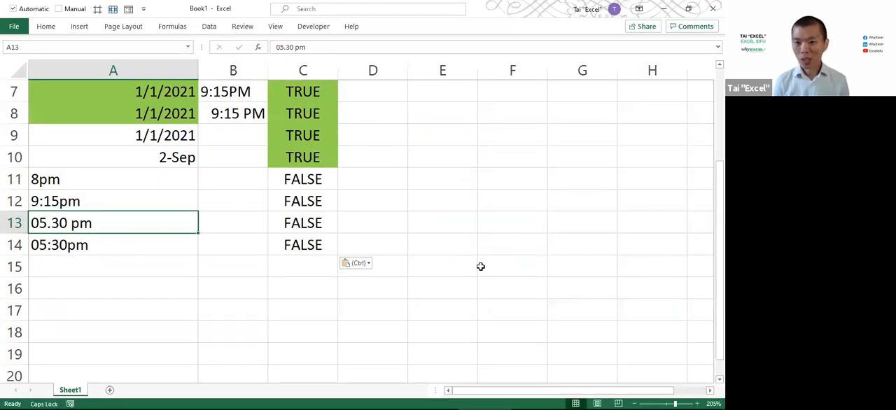
Insert a new blank worksheet before Sheet1
{"action": "left_click", "coordinate": [161, 266]}
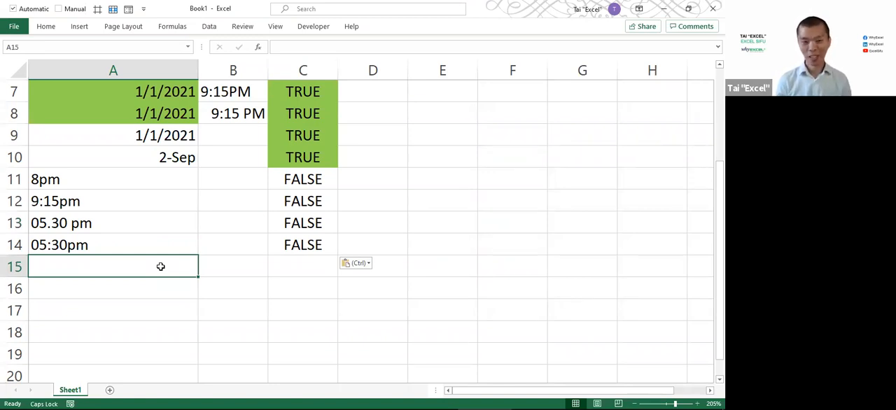
{"action": "scroll", "coordinate": [160, 267], "scroll_direction": "up", "scroll_amount": 2}
{"action": "scroll", "coordinate": [160, 266], "scroll_direction": "down", "scroll_amount": 3}
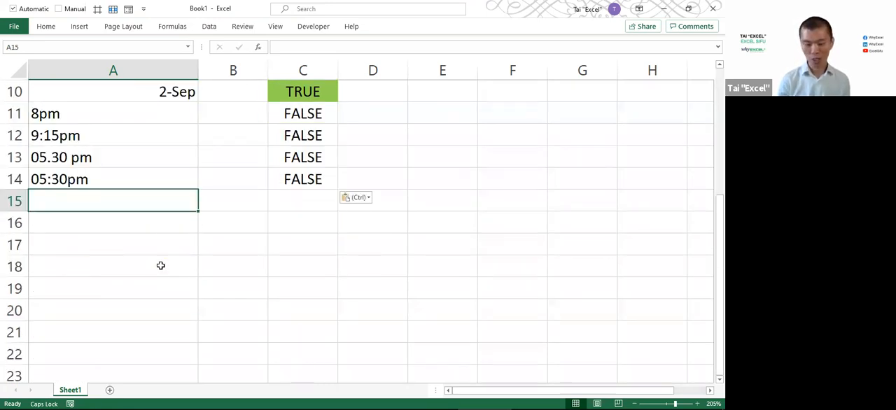
{"action": "key", "text": "shift+F11"}
{"action": "scroll", "coordinate": [160, 265], "scroll_direction": "up", "scroll_amount": 10}
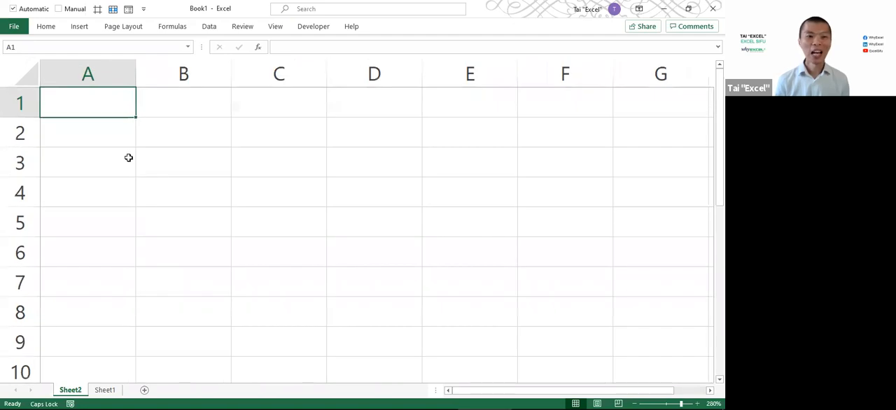
Enter the numbers 1 to 5 in cells A1 to A5 of the new sheet
{"action": "type", "text": "1"}
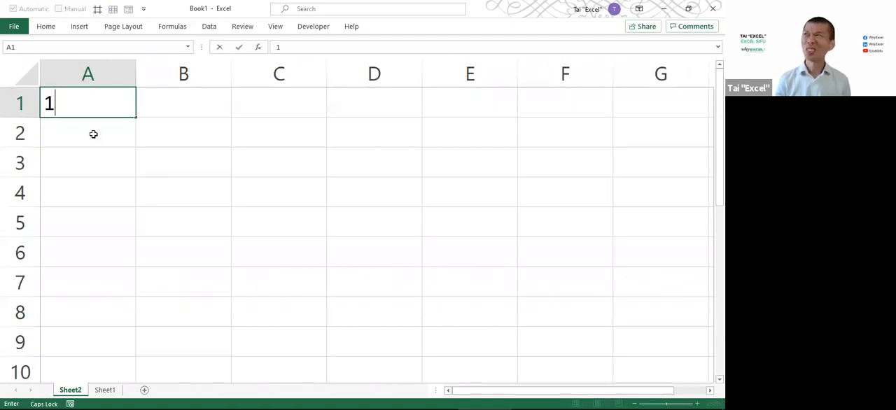
{"action": "key", "text": "Return"}
{"action": "type", "text": "2"}
{"action": "key", "text": "Return"}
{"action": "type", "text": "3"}
{"action": "key", "text": "Return"}
{"action": "type", "text": "4"}
{"action": "key", "text": "Return"}
{"action": "type", "text": "5"}
Copy the numbers in A1:A5 to B1:B5 and end the copy mode
{"action": "left_click_drag", "start_coordinate": [96, 105], "coordinate": [79, 223]}
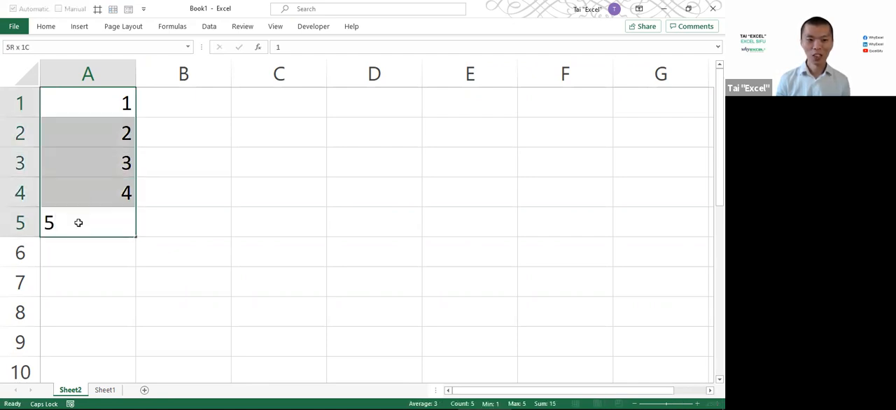
{"action": "key", "text": "ctrl+c"}
{"action": "left_click", "coordinate": [182, 102]}
{"action": "key", "text": "ctrl+v"}
{"action": "key", "text": "Escape"}
Show the number formats available for B1:B5 and annotate Short Date with a box and an arrow
{"action": "left_click_drag", "start_coordinate": [182, 103], "coordinate": [176, 210]}
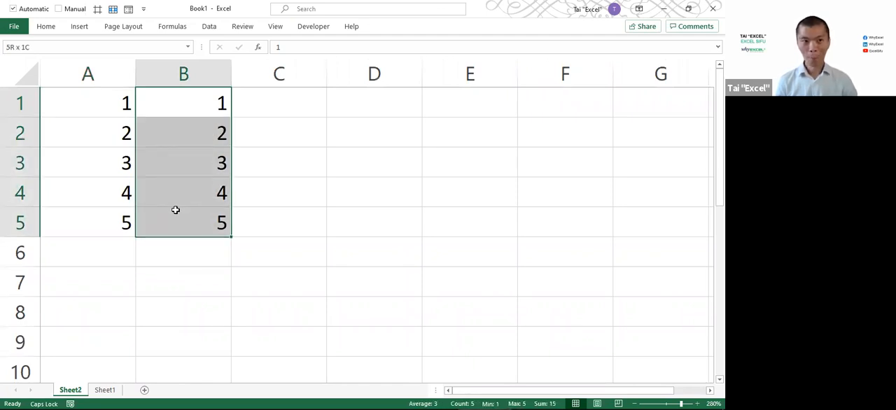
{"action": "left_click", "coordinate": [46, 28]}
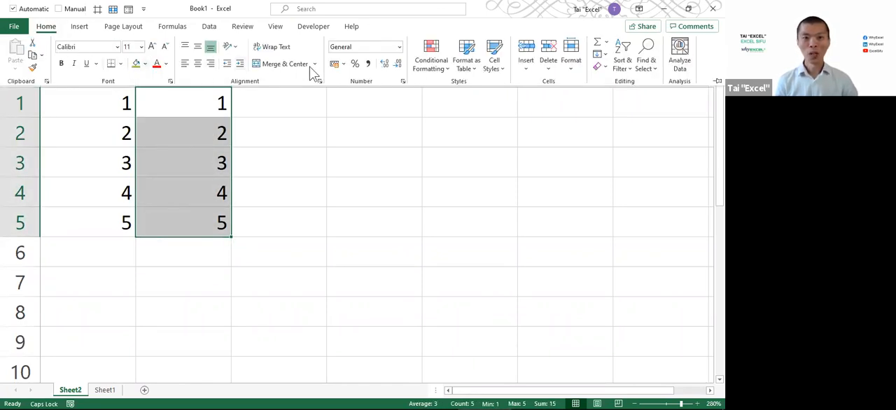
{"action": "left_click", "coordinate": [399, 47]}
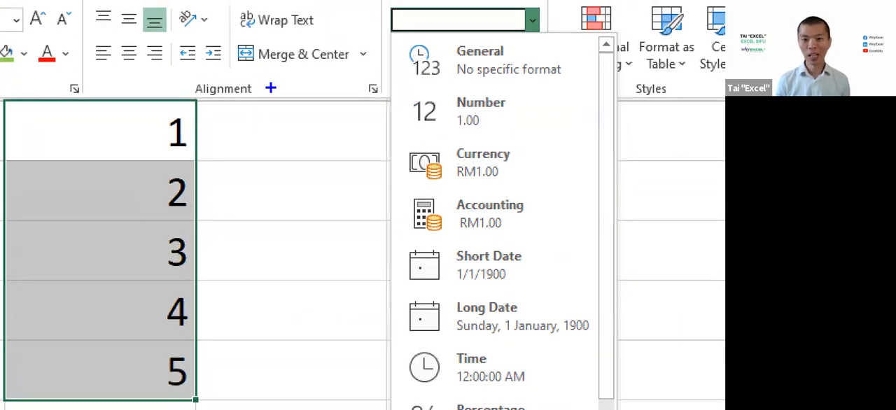
{"action": "left_click_drag", "start_coordinate": [371, 228], "coordinate": [563, 297]}
{"action": "left_click_drag", "start_coordinate": [391, 281], "coordinate": [325, 315]}
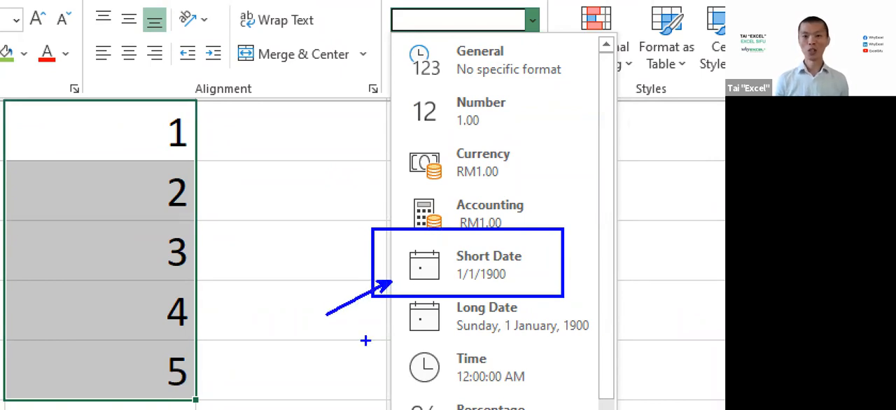
{"action": "key", "text": "Escape"}
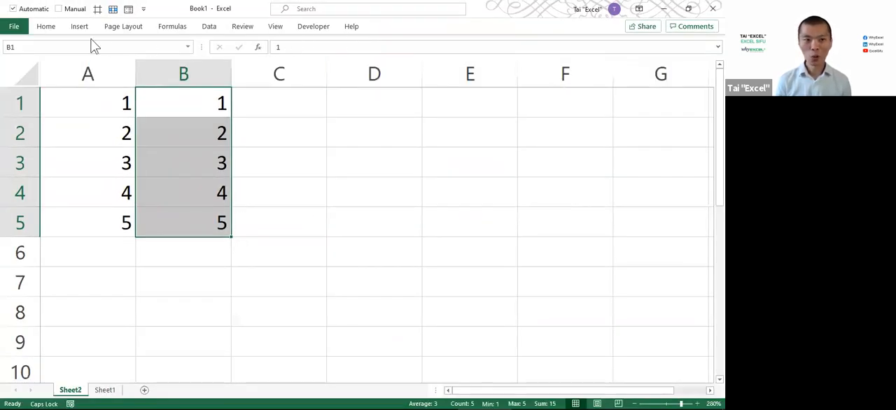
Apply the Short Date format to the numbers in B1:B5
{"action": "left_click", "coordinate": [46, 26]}
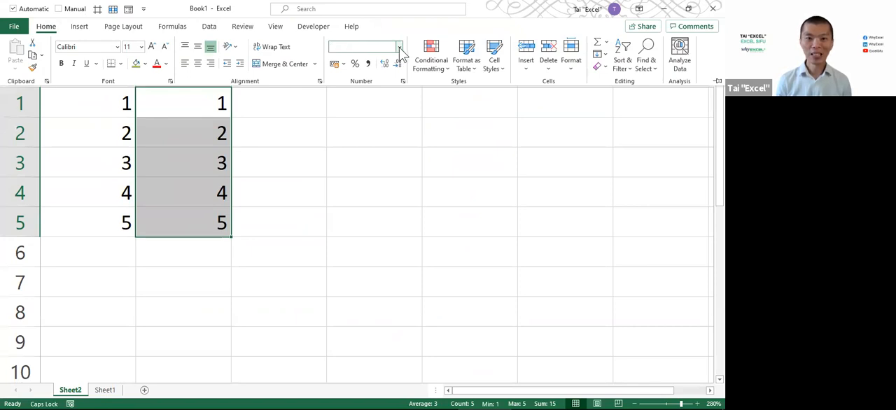
{"action": "left_click", "coordinate": [399, 47]}
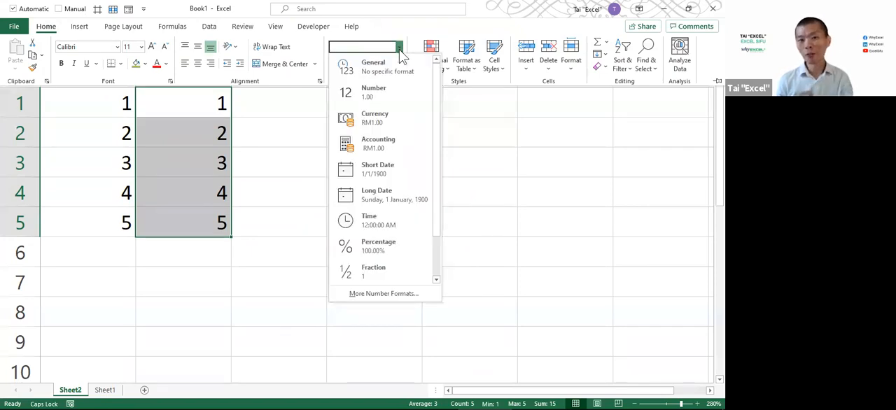
{"action": "left_click", "coordinate": [371, 171]}
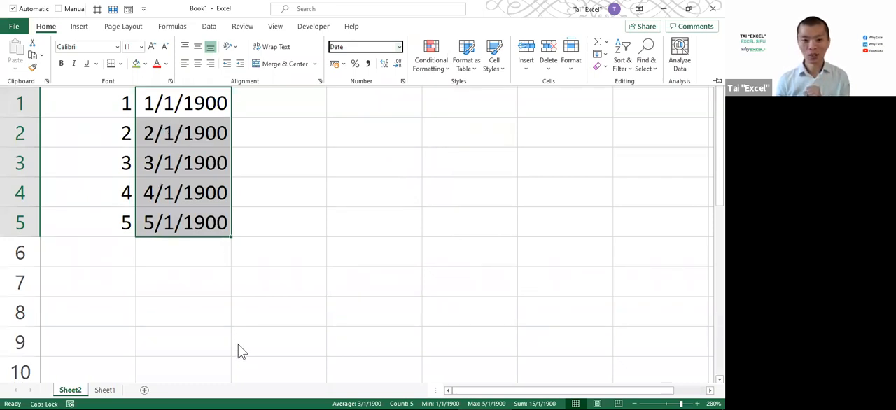
{"action": "key", "text": "Escape"}
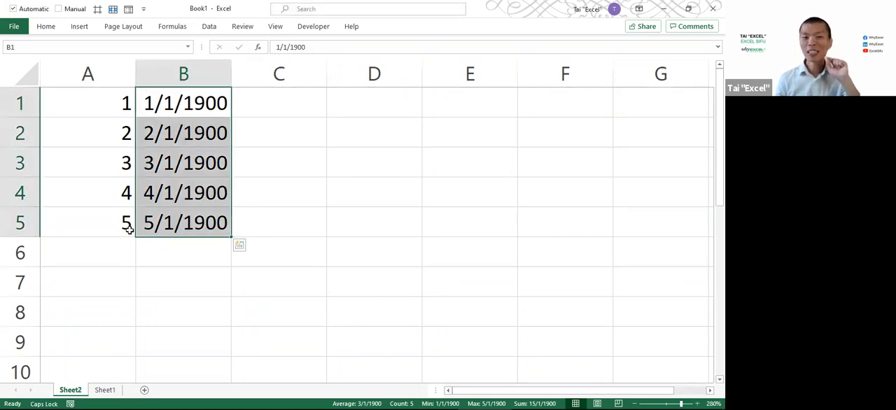
Replace the date in B5 with today's date, 10/6/2021
{"action": "left_click", "coordinate": [150, 223]}
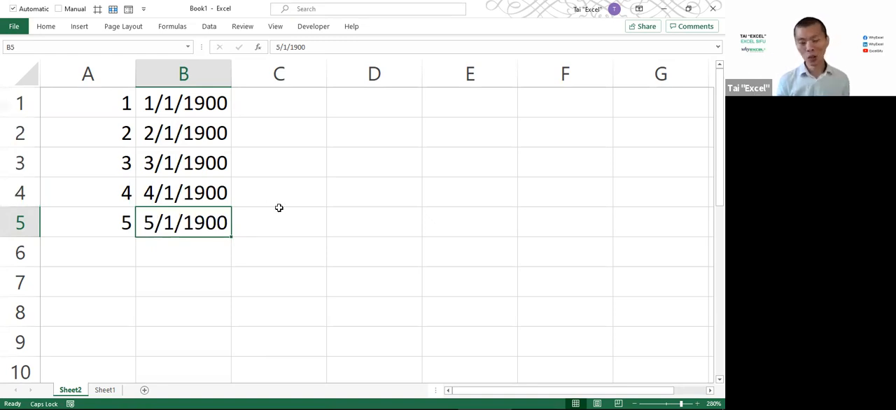
{"action": "key", "text": "ctrl+semicolon"}
{"action": "key", "text": "Return"}
{"action": "key", "text": "Up"}
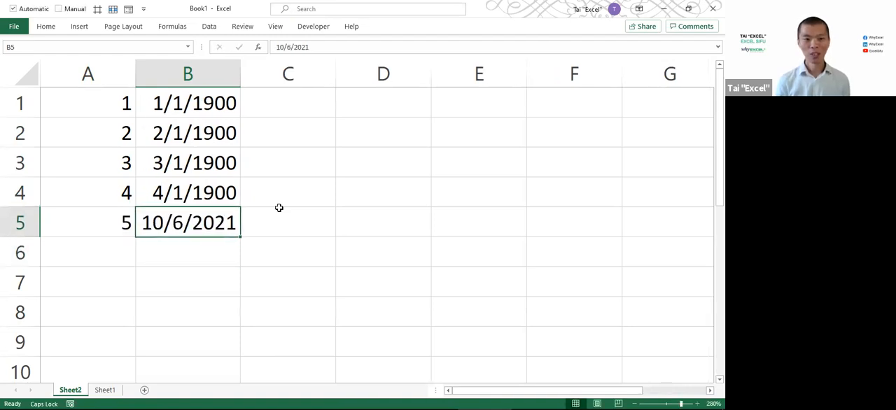
Copy the date in B5 and paste it as values only into A5
{"action": "key", "text": "ctrl+c"}
{"action": "key", "text": "Left"}
{"action": "key", "text": "ctrl+alt+v"}
{"action": "key", "text": "v"}
{"action": "key", "text": "Return"}
{"action": "key", "text": "Escape"}
Compare the numbers in column A with the matching dates in B1 and B2
{"action": "left_click", "coordinate": [170, 104]}
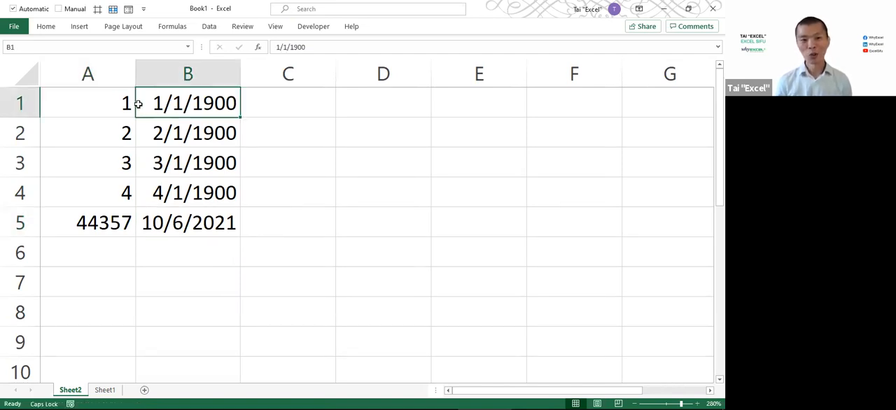
{"action": "left_click", "coordinate": [116, 104]}
{"action": "left_click", "coordinate": [160, 128]}
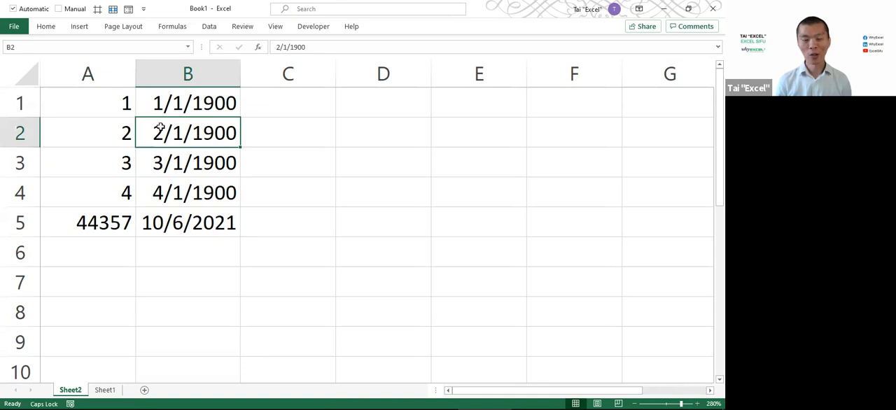
Compare the numbers in A1:A5 with the dates beside them in B1:B5
{"action": "left_click", "coordinate": [107, 132]}
{"action": "left_click", "coordinate": [183, 163]}
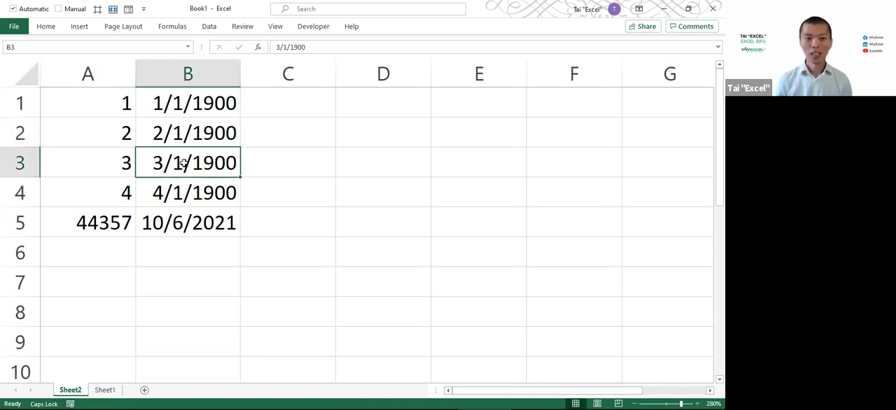
{"action": "left_click", "coordinate": [114, 165]}
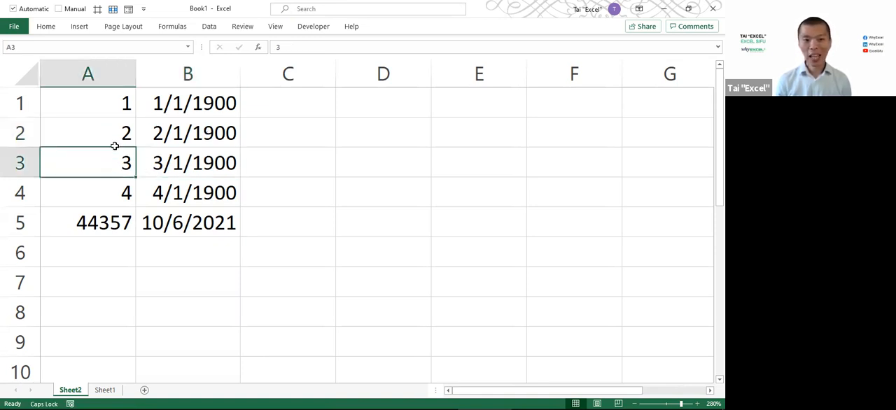
{"action": "left_click_drag", "start_coordinate": [112, 109], "coordinate": [193, 106]}
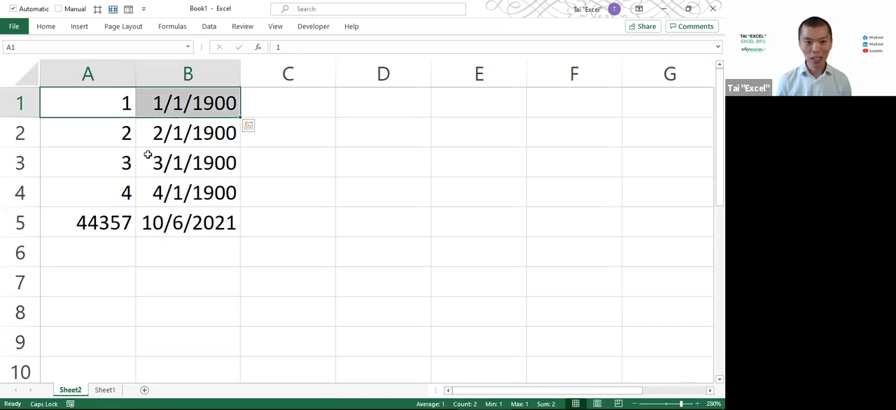
{"action": "left_click", "coordinate": [104, 222]}
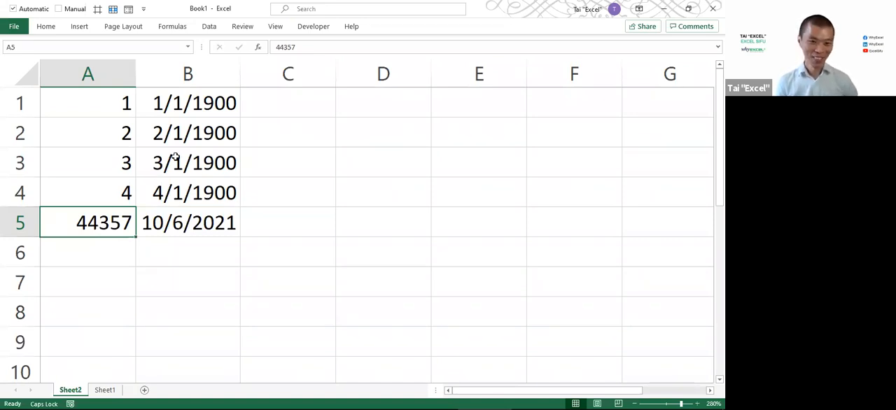
{"action": "left_click_drag", "start_coordinate": [122, 106], "coordinate": [111, 217]}
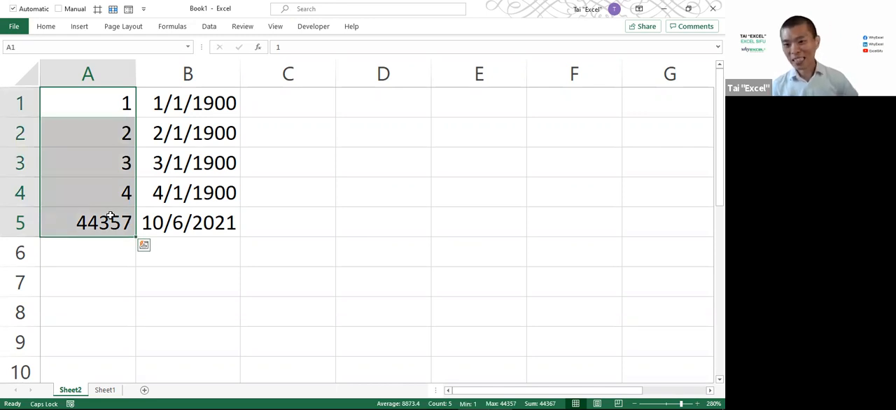
{"action": "left_click", "coordinate": [685, 360]}
{"action": "left_click", "coordinate": [118, 138]}
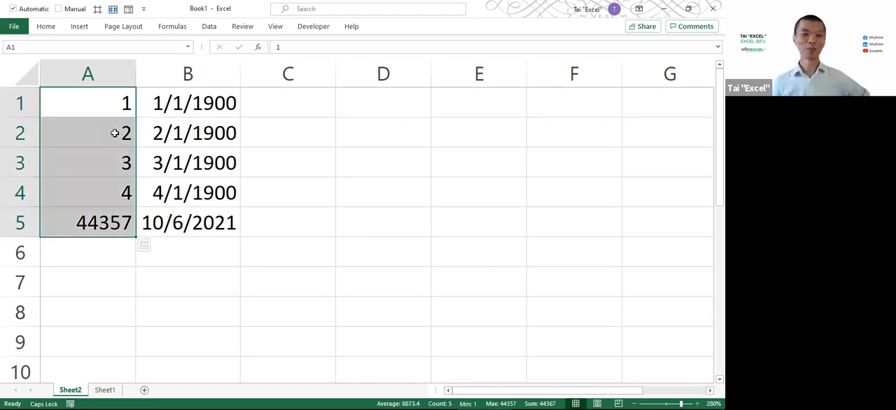
{"action": "left_click", "coordinate": [108, 110]}
{"action": "left_click_drag", "start_coordinate": [104, 133], "coordinate": [203, 221]}
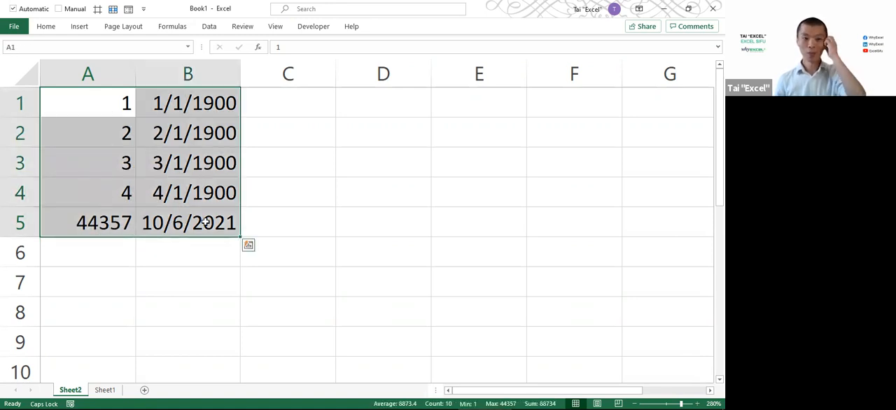
{"action": "mouse_move", "coordinate": [688, 399]}
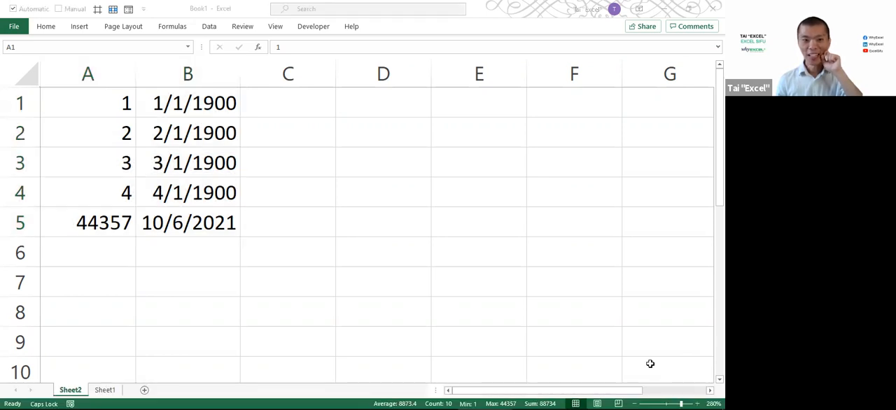
{"action": "left_click", "coordinate": [223, 220]}
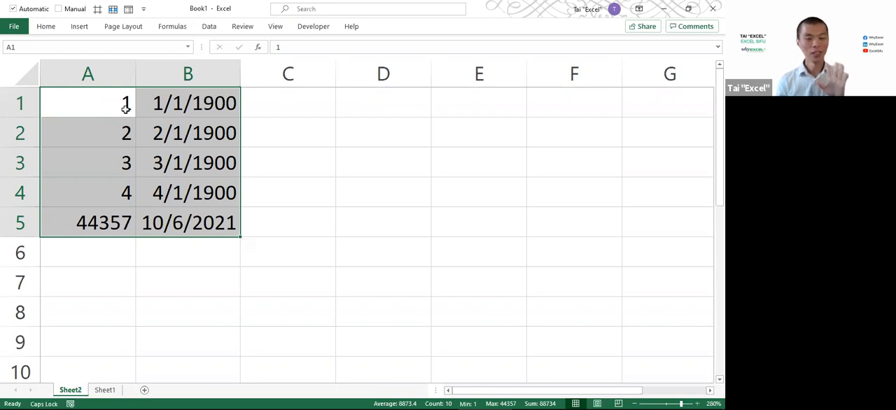
{"action": "key", "text": "ctrl+q"}
{"action": "key", "text": "Escape"}
Enter the values 0, 0.25, 0.5, 0.75 and 1 down cells D1:D5
{"action": "left_click", "coordinate": [309, 103]}
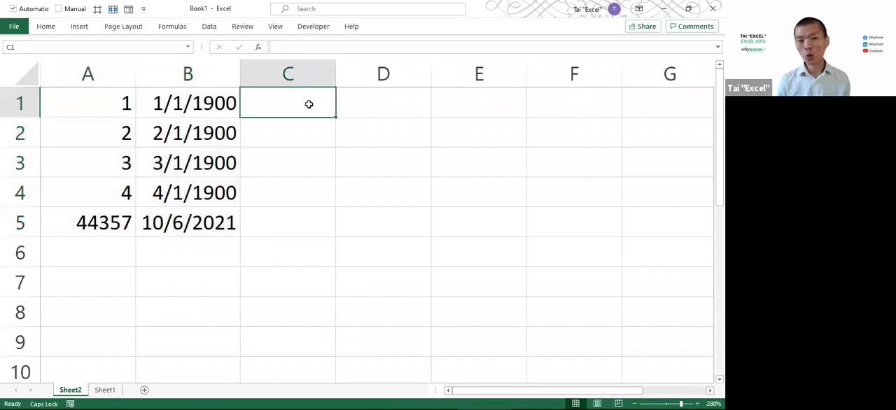
{"action": "left_click", "coordinate": [347, 104]}
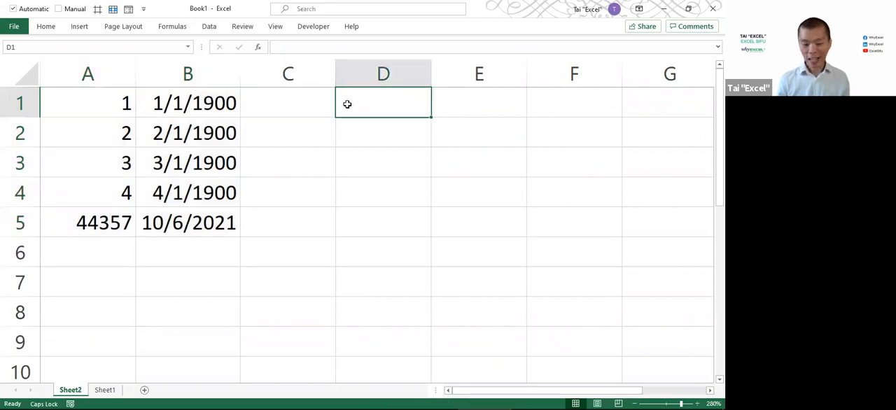
{"action": "type", "text": "0"}
{"action": "key", "text": "Return"}
{"action": "type", "text": ".25"}
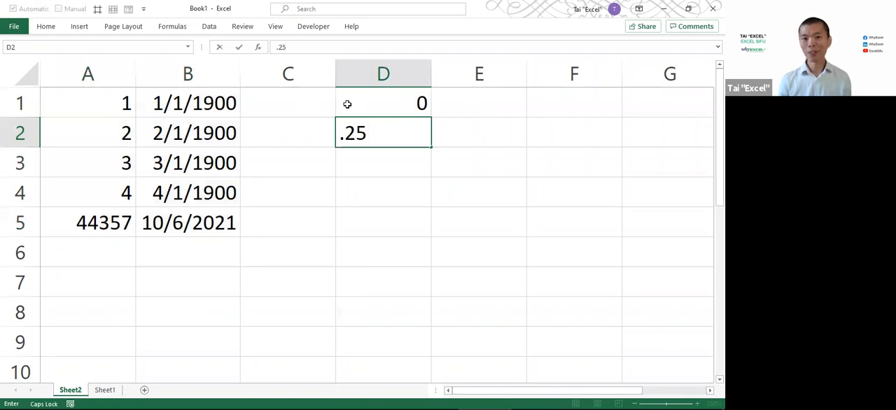
{"action": "key", "text": "Return"}
{"action": "type", "text": ".5."}
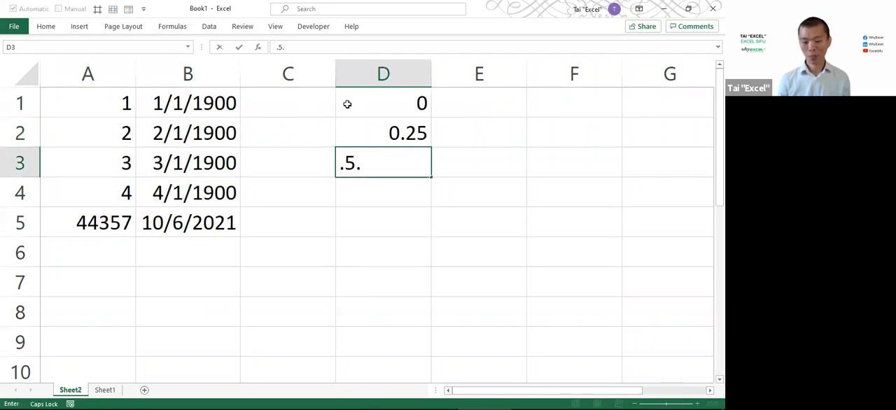
{"action": "key", "text": "Return"}
{"action": "type", "text": ".75"}
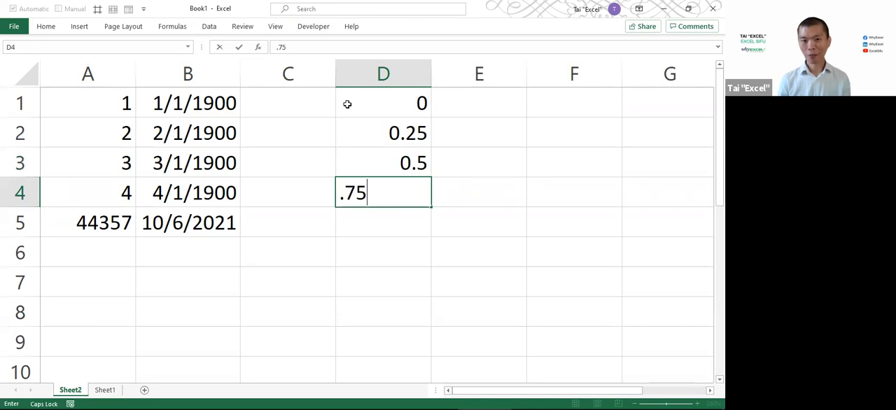
{"action": "key", "text": "Return"}
{"action": "type", "text": "1"}
{"action": "key", "text": "Return"}
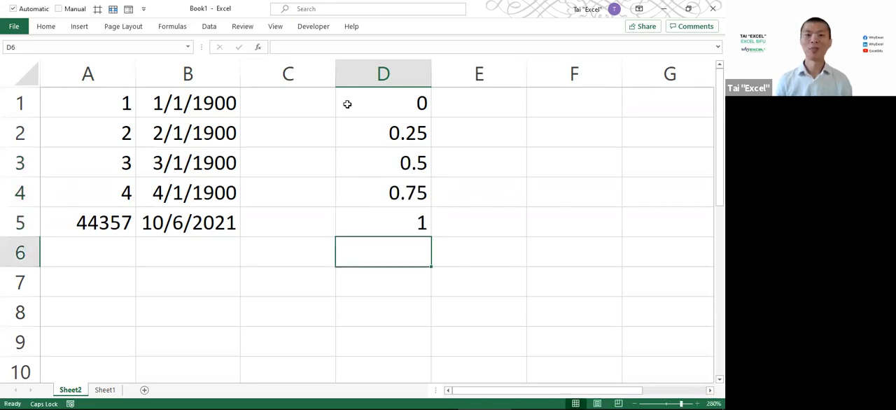
Copy the values in D1:D5 into E1:E5
{"action": "left_click_drag", "start_coordinate": [352, 102], "coordinate": [370, 232]}
{"action": "key", "text": "ctrl+c"}
{"action": "left_click", "coordinate": [468, 105]}
{"action": "key", "text": "ctrl+v"}
{"action": "key", "text": "Escape"}
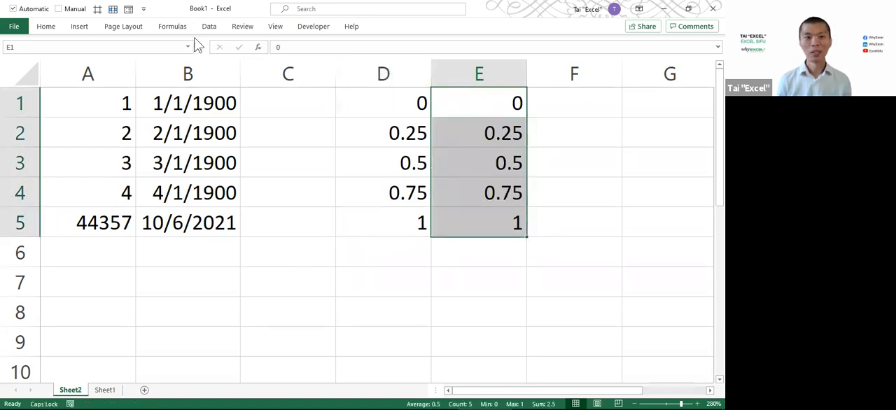
Apply the Time number format to E1:E5 and collapse the ribbon
{"action": "left_click", "coordinate": [45, 28]}
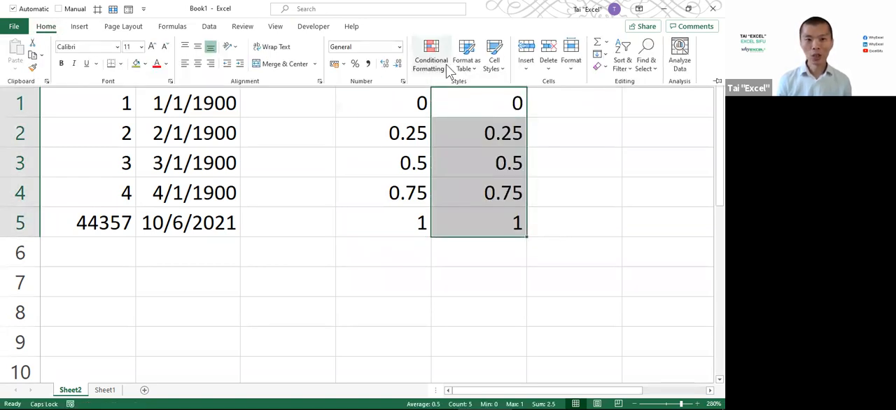
{"action": "left_click", "coordinate": [400, 48]}
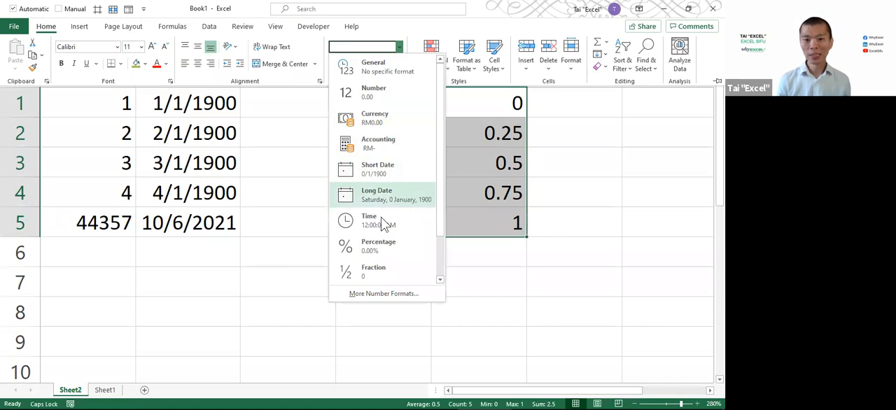
{"action": "left_click", "coordinate": [378, 220]}
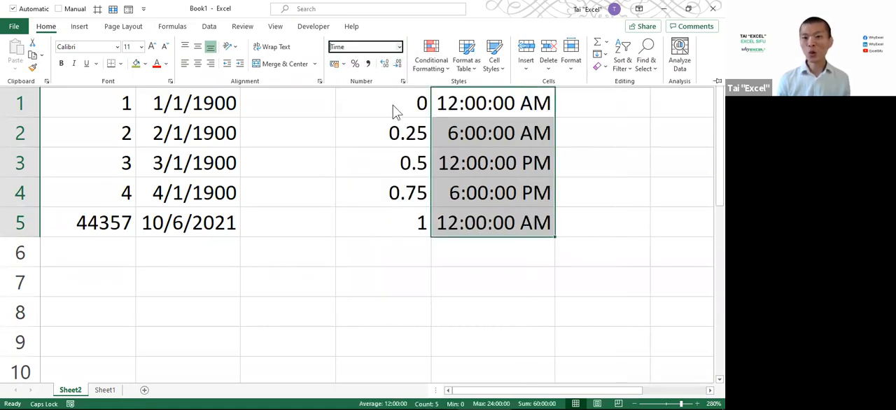
{"action": "key", "text": "ctrl+F1"}
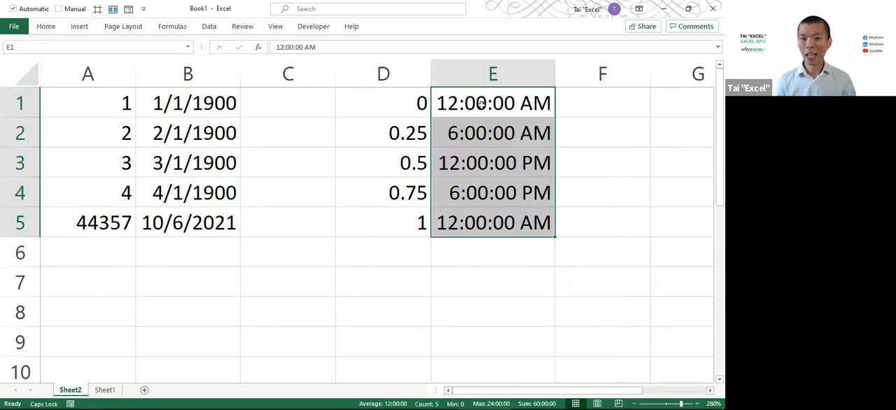
Compare the decimals in D1:D5 with the times in column E, and the whole numbers in column A with the dates in column B
{"action": "left_click", "coordinate": [423, 133]}
{"action": "left_click", "coordinate": [469, 133]}
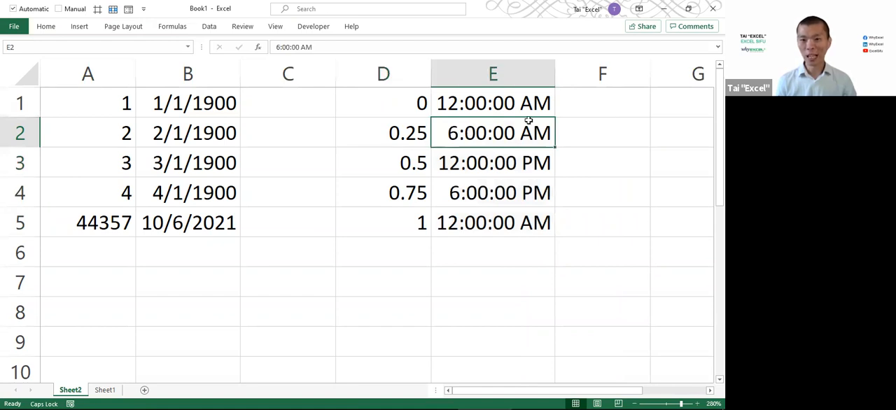
{"action": "left_click", "coordinate": [496, 163]}
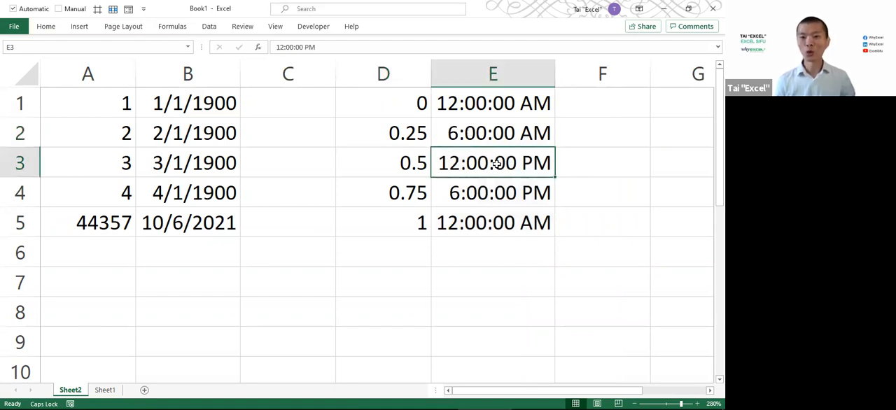
{"action": "left_click", "coordinate": [412, 194]}
{"action": "left_click", "coordinate": [462, 196]}
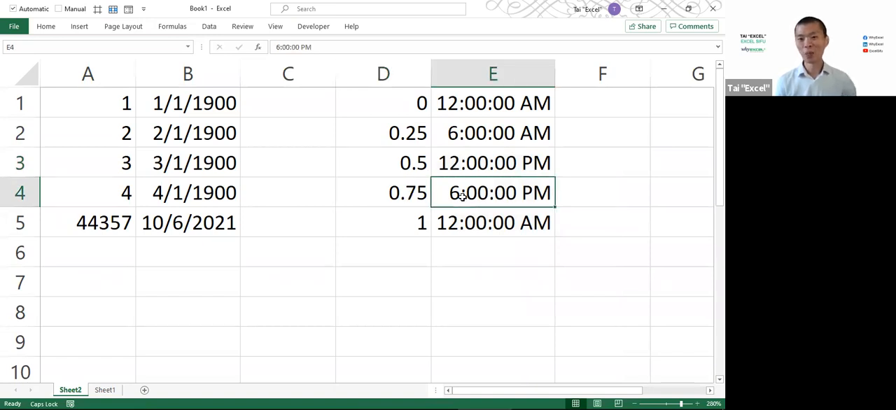
{"action": "left_click", "coordinate": [409, 222]}
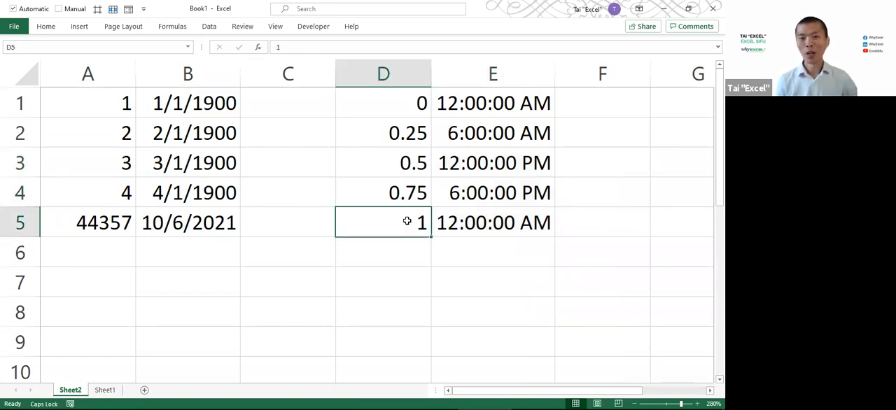
{"action": "left_click", "coordinate": [384, 102]}
{"action": "left_click", "coordinate": [461, 224]}
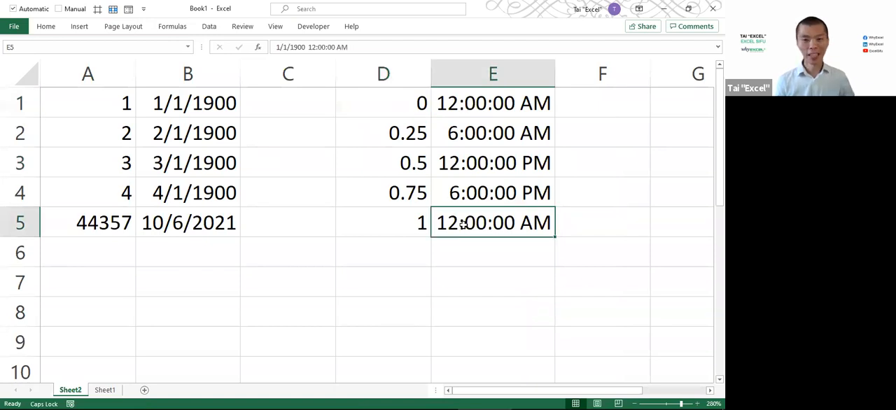
{"action": "left_click_drag", "start_coordinate": [405, 105], "coordinate": [385, 191]}
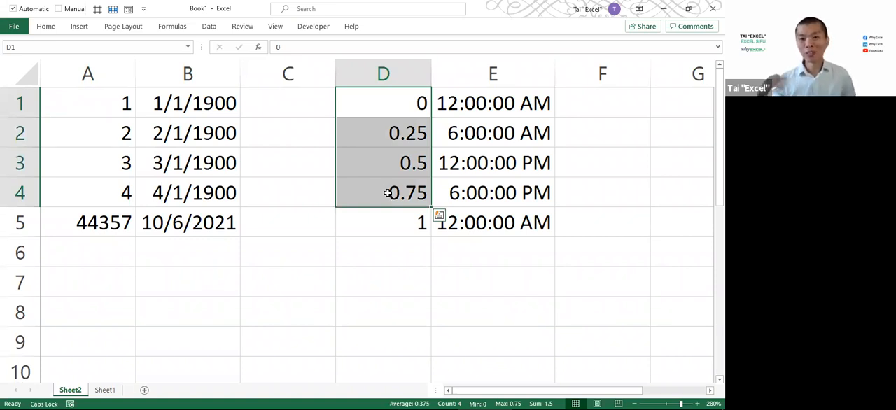
{"action": "left_click_drag", "start_coordinate": [95, 109], "coordinate": [91, 214]}
{"action": "left_click_drag", "start_coordinate": [196, 105], "coordinate": [191, 224]}
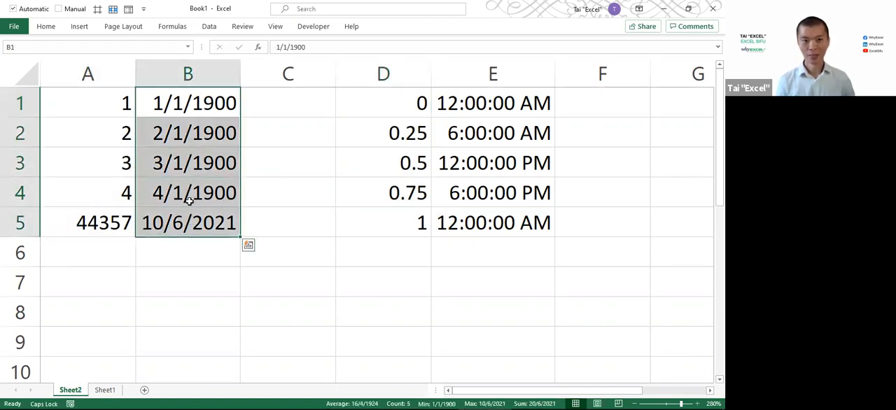
{"action": "left_click", "coordinate": [185, 133]}
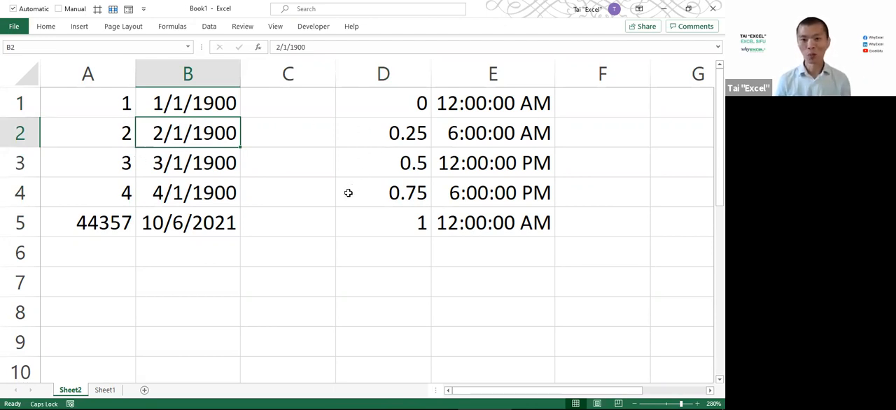
{"action": "left_click", "coordinate": [114, 101]}
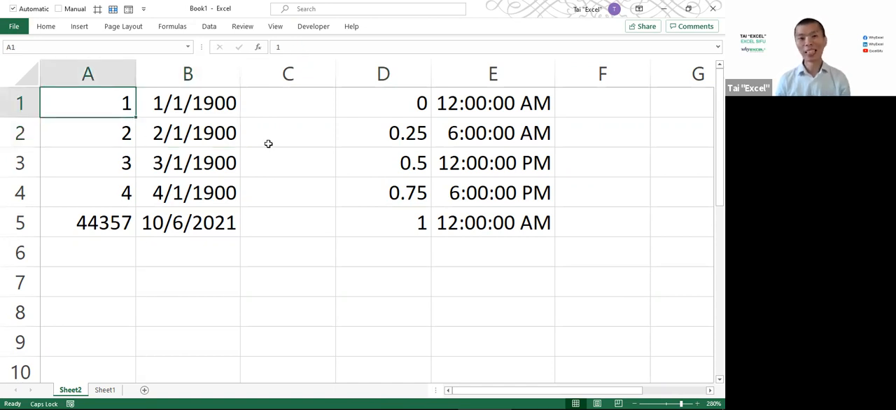
Test whether the dates in B1:B5 are numbers by entering =ISNUMBER(B1) in C1 and filling it down to C5
{"action": "left_click_drag", "start_coordinate": [209, 103], "coordinate": [208, 254]}
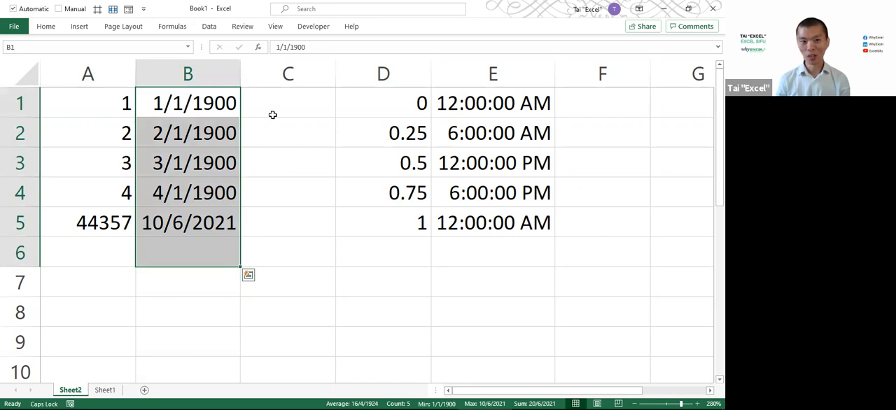
{"action": "left_click", "coordinate": [272, 103]}
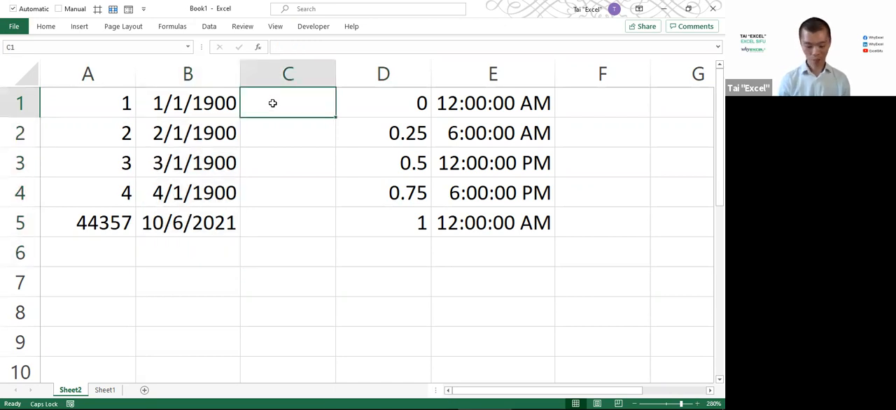
{"action": "type", "text": "=ISNUMBER(B1"}
{"action": "key", "text": "Return"}
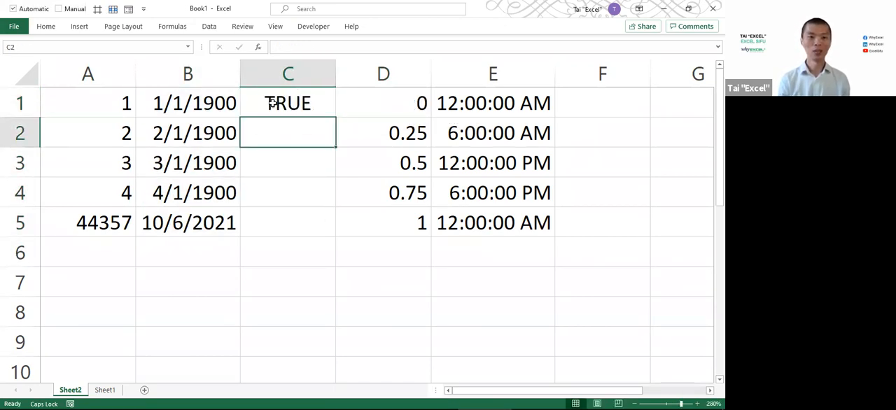
{"action": "left_click", "coordinate": [272, 103]}
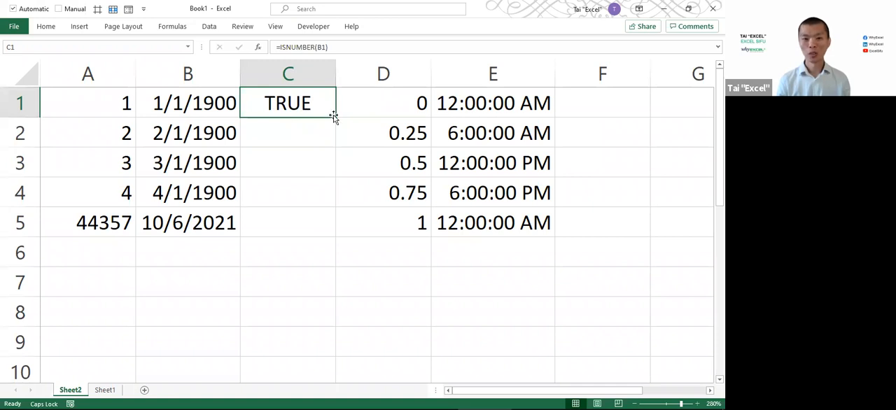
{"action": "double_click", "coordinate": [333, 117]}
Test whether the times in E1:E5 are numbers by entering =ISNUMBER(E1) in F1 and filling it down to F5
{"action": "left_click", "coordinate": [590, 95]}
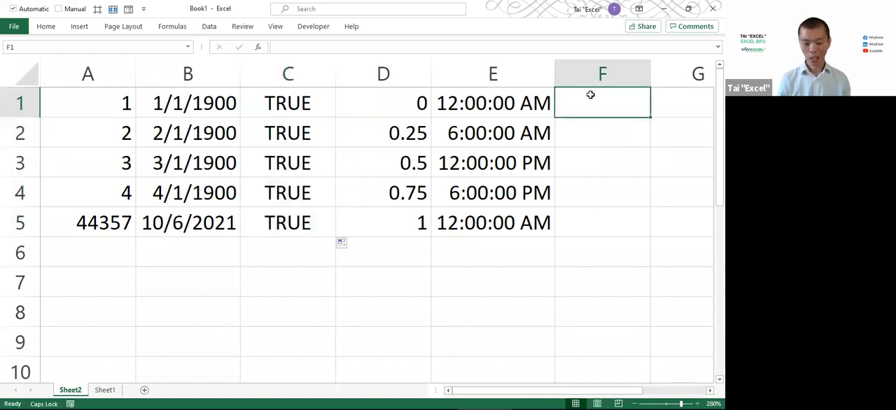
{"action": "type", "text": "=ISNUMBER("}
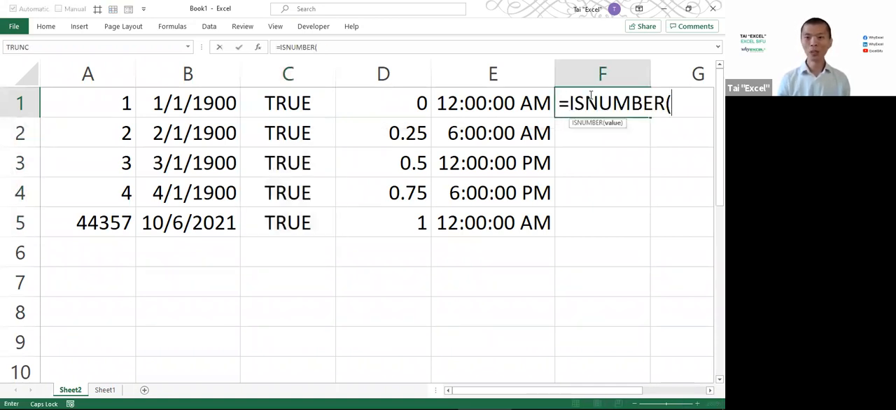
{"action": "left_click", "coordinate": [516, 106]}
{"action": "key", "text": "Return"}
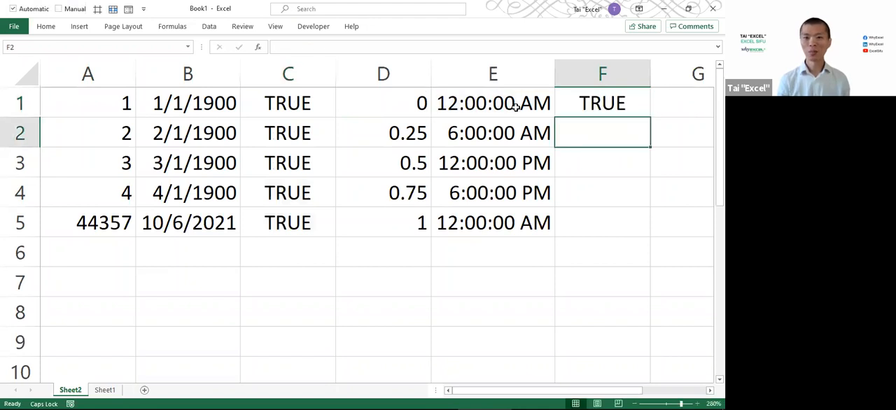
{"action": "key", "text": "Down"}
{"action": "key", "text": "Down"}
{"action": "key", "text": "Down"}
{"action": "key", "text": "ctrl+shift+Up"}
{"action": "key", "text": "ctrl+d"}
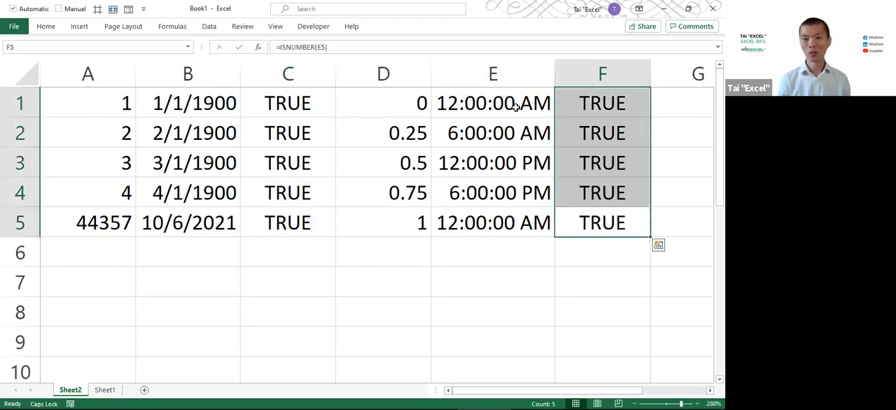
{"action": "key", "text": "Left"}
{"action": "key", "text": "Left"}
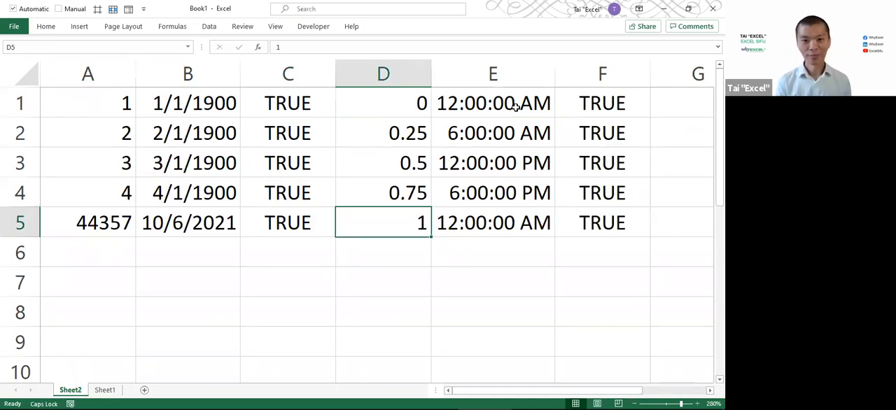
{"action": "left_click", "coordinate": [542, 187]}
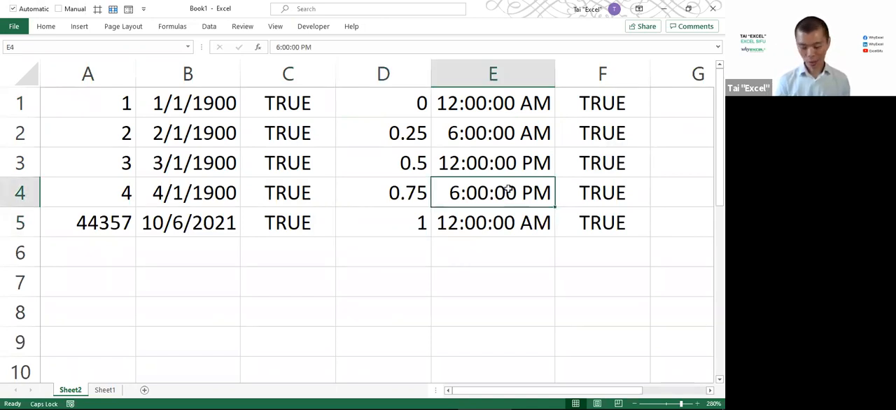
Switch to Sheet1 and start the Text to Columns conversion on the dotted text dates in A1:A2
{"action": "key", "text": "ctrl+Page_Down"}
{"action": "scroll", "coordinate": [508, 188], "scroll_direction": "up", "scroll_amount": 3}
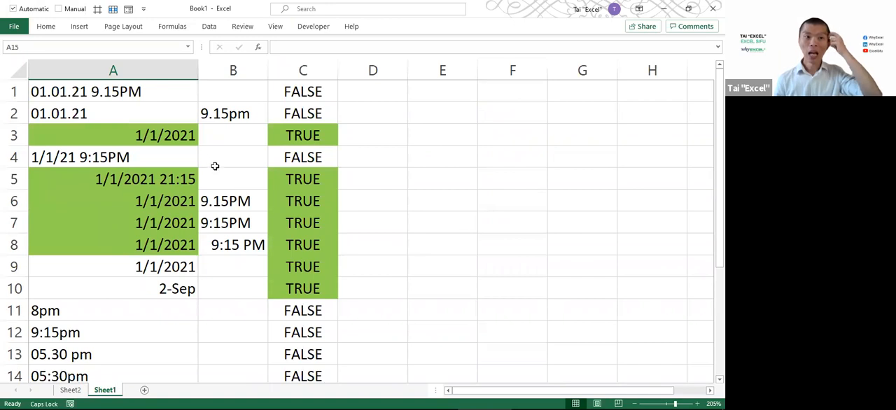
{"action": "left_click", "coordinate": [104, 97]}
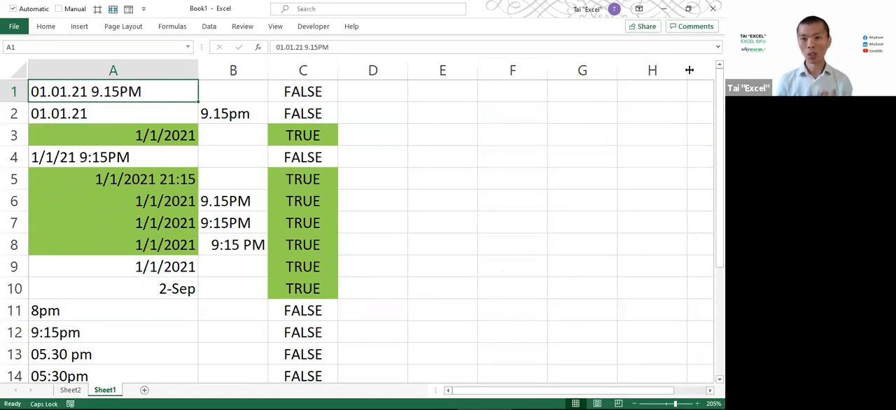
{"action": "key", "text": "alt+Tab"}
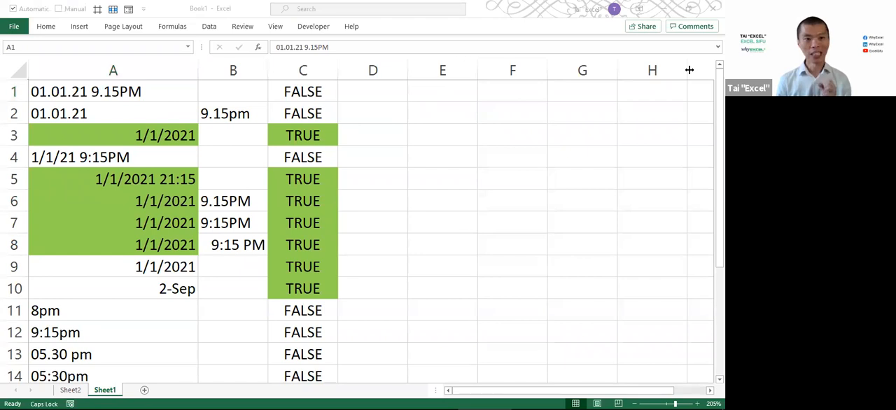
{"action": "left_click", "coordinate": [112, 93]}
{"action": "left_click_drag", "start_coordinate": [98, 92], "coordinate": [100, 117]}
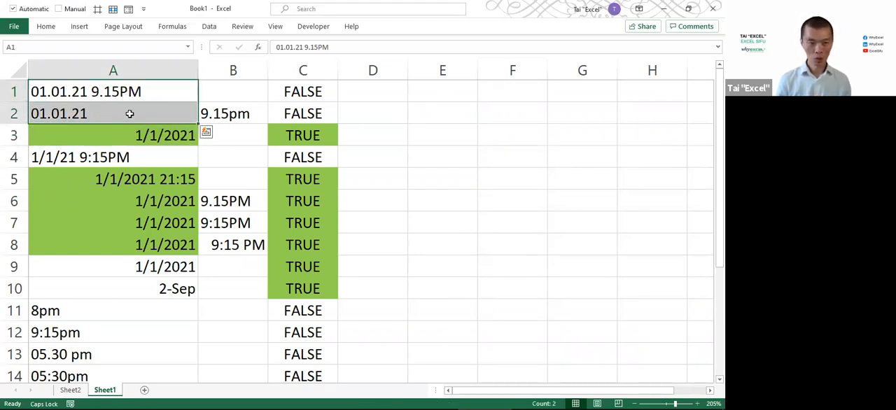
{"action": "left_click", "coordinate": [207, 28]}
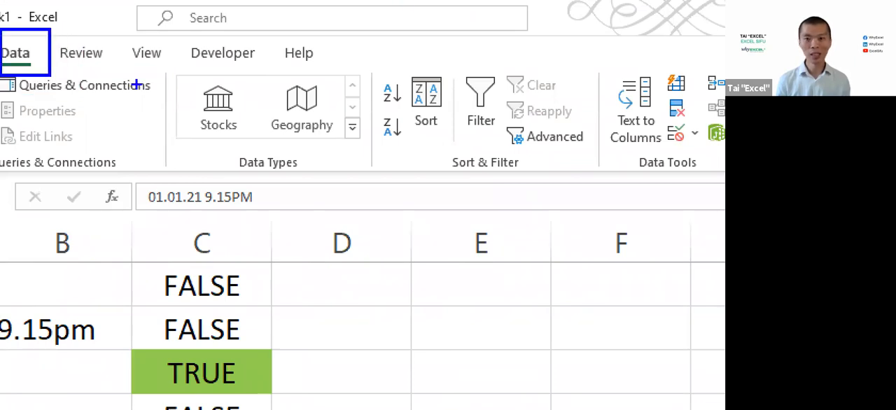
{"action": "mouse_move", "coordinate": [586, 52]}
{"action": "left_mouse_down"}
{"action": "mouse_move", "coordinate": [668, 178]}
{"action": "mouse_move", "coordinate": [674, 160]}
{"action": "left_mouse_up"}
{"action": "mouse_move", "coordinate": [602, 91]}
{"action": "left_mouse_down"}
{"action": "mouse_move", "coordinate": [144, 74]}
{"action": "mouse_move", "coordinate": [40, 76]}
{"action": "mouse_move", "coordinate": [39, 90]}
{"action": "left_mouse_up"}
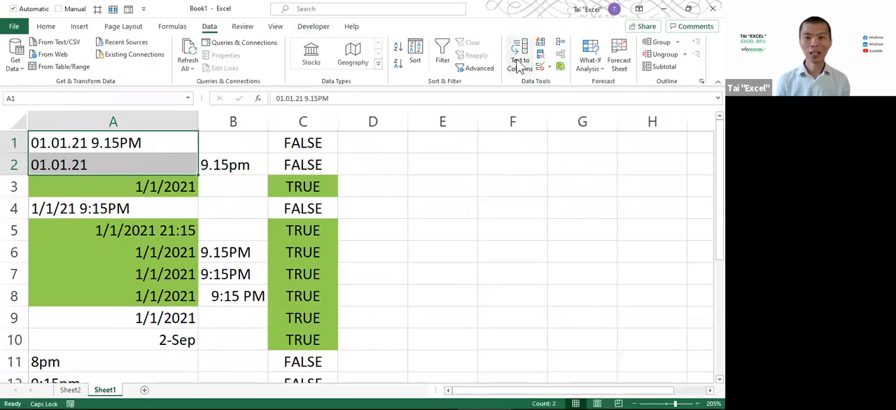
{"action": "left_click", "coordinate": [519, 63]}
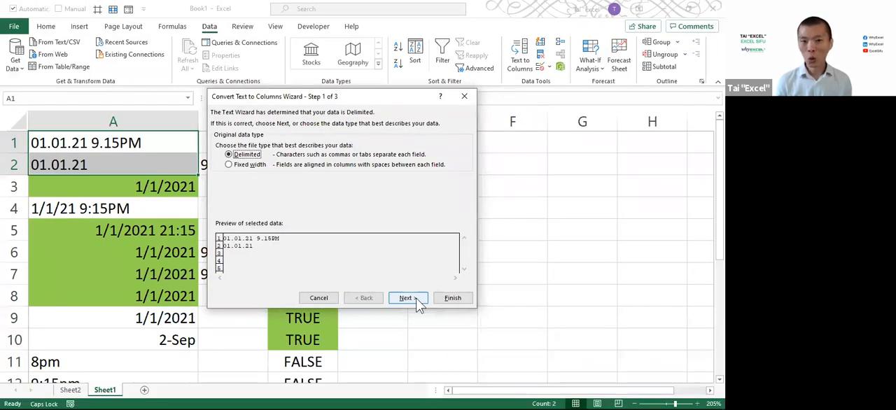
Keep the Delimited data type with the Tab delimiter, and set the column data format to Date
{"action": "left_click", "coordinate": [416, 297]}
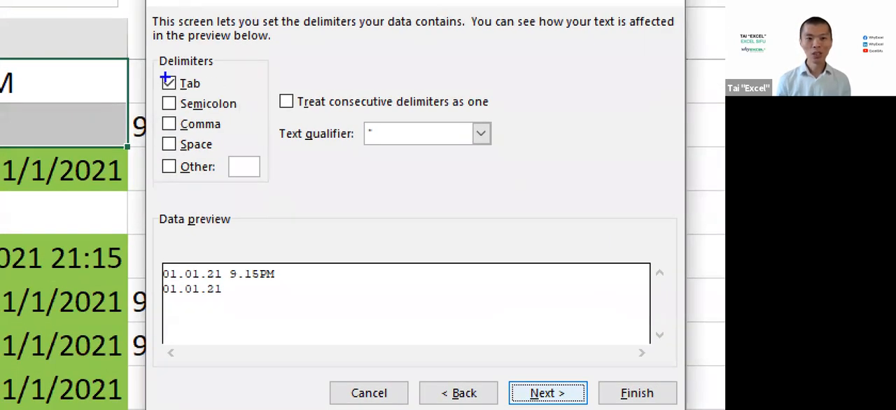
{"action": "left_click_drag", "start_coordinate": [158, 253], "coordinate": [388, 346]}
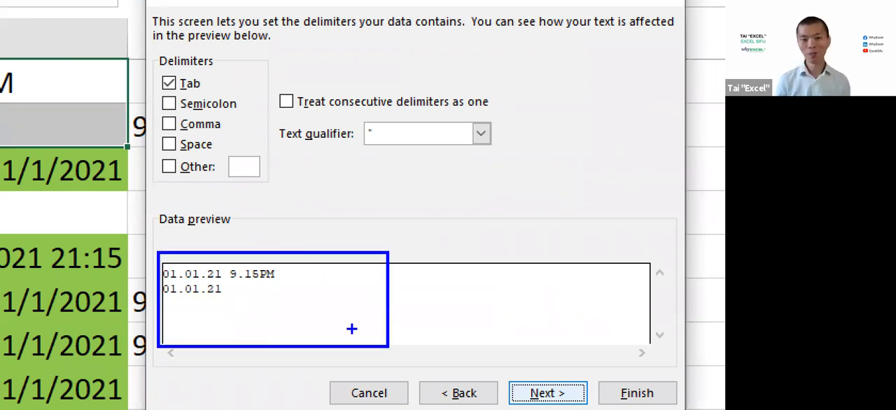
{"action": "left_click_drag", "start_coordinate": [252, 62], "coordinate": [163, 175]}
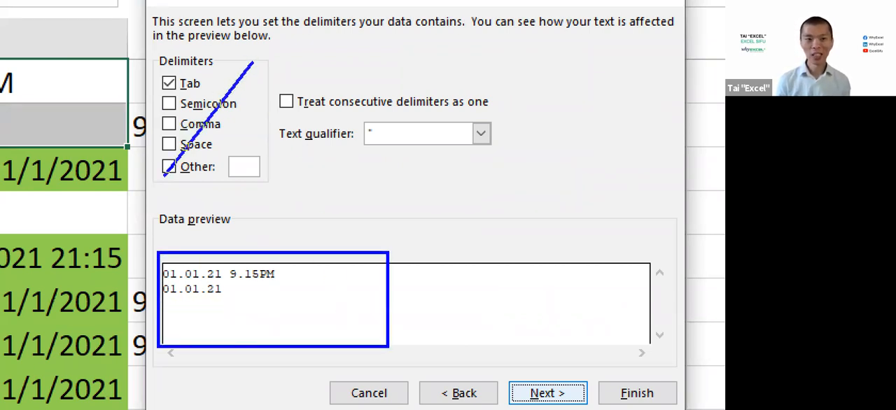
{"action": "left_click_drag", "start_coordinate": [158, 60], "coordinate": [269, 187]}
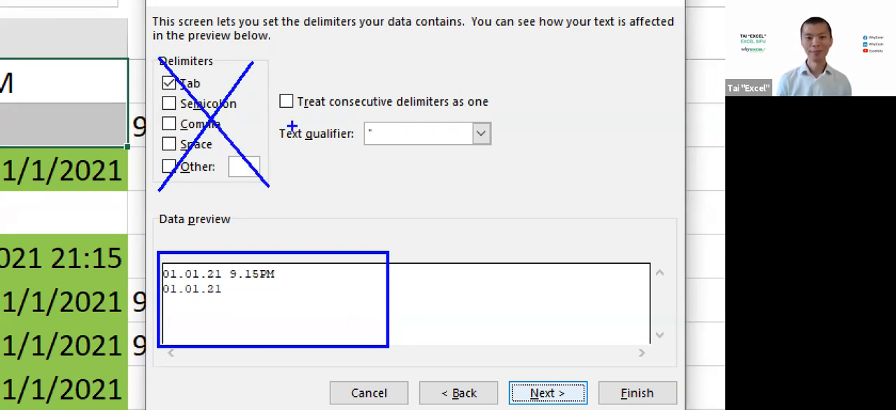
{"action": "key", "text": "Escape"}
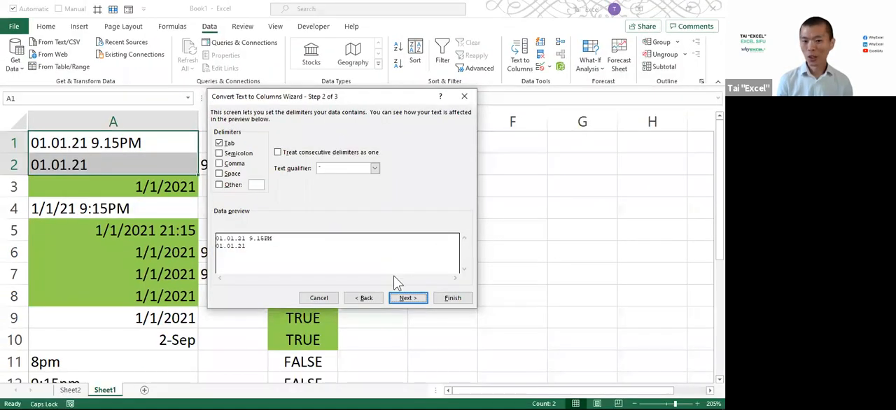
{"action": "left_click", "coordinate": [406, 298]}
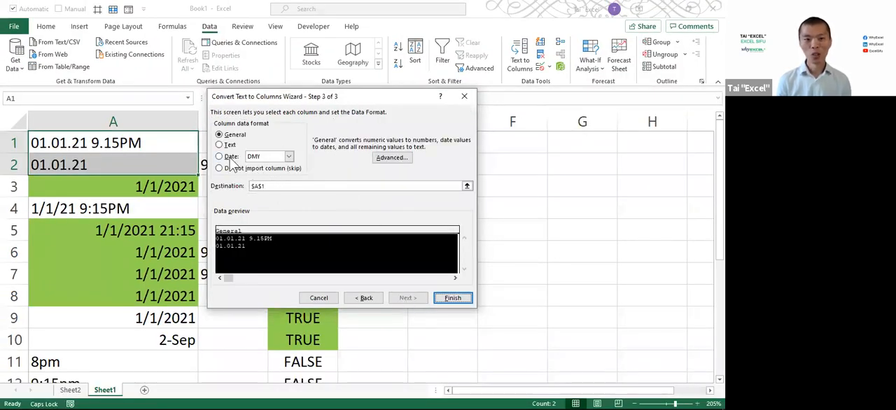
{"action": "left_click", "coordinate": [231, 158]}
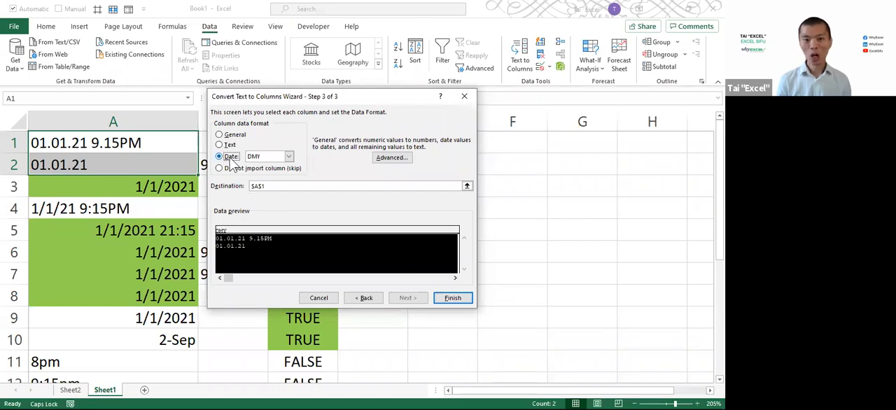
{"action": "left_click", "coordinate": [289, 158]}
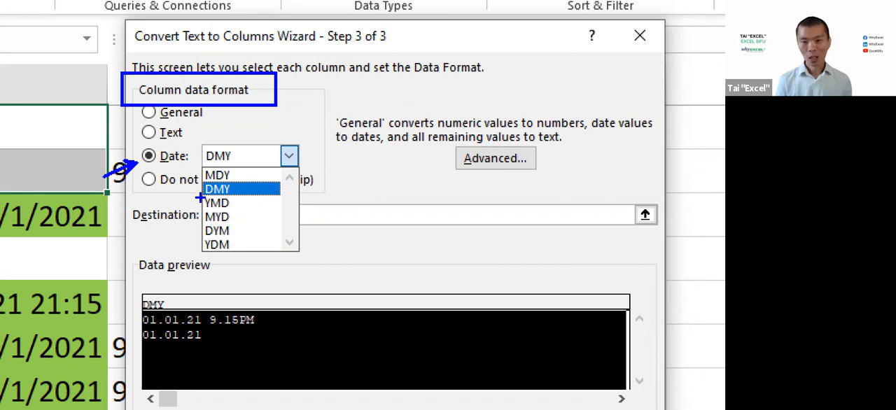
{"action": "left_click_drag", "start_coordinate": [201, 198], "coordinate": [168, 212]}
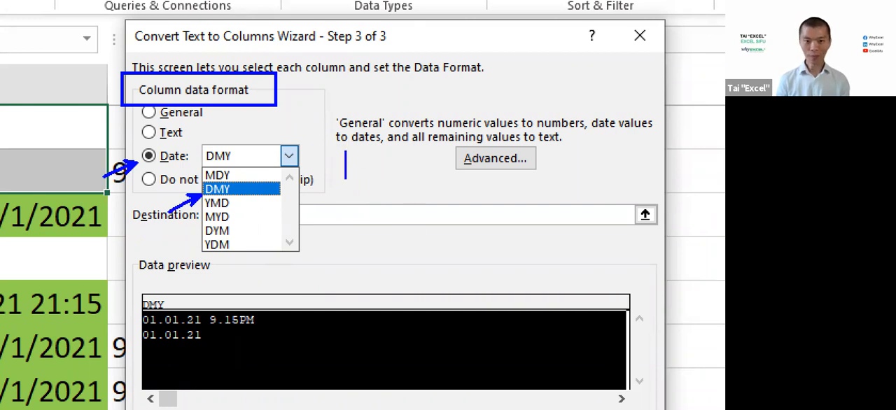
{"action": "type", "text": "D=DAY"}
{"action": "key", "text": "Return"}
{"action": "type", "text": "M=MONTH"}
{"action": "key", "text": "Return"}
{"action": "type", "text": "Y=YEAR"}
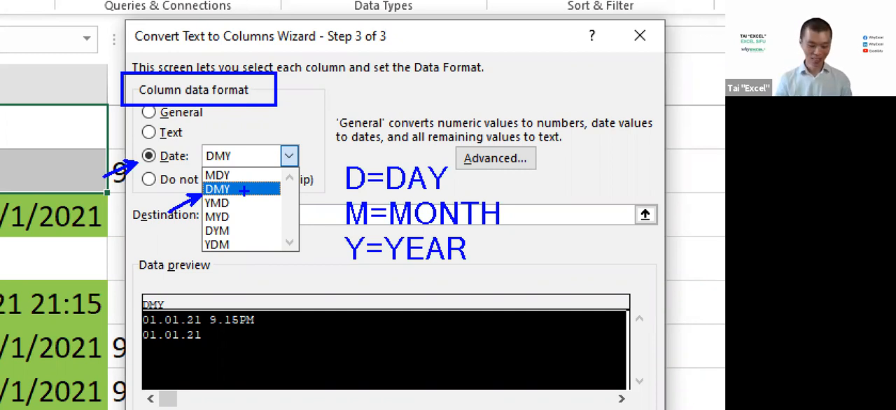
{"action": "type", "text": "t"}
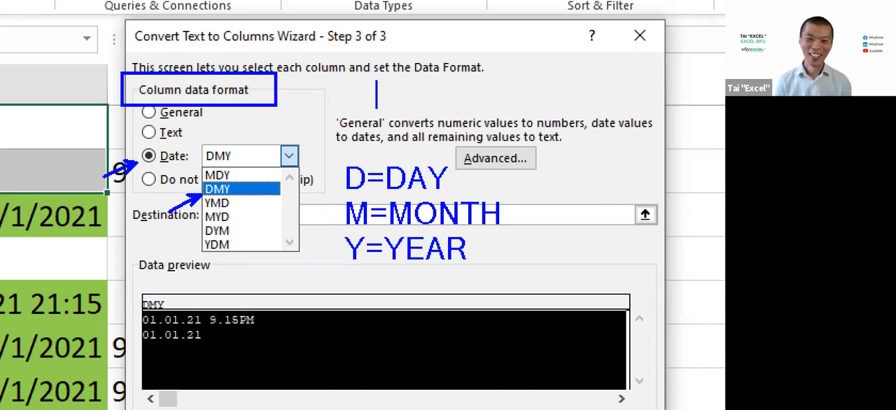
{"action": "type", "text": "GOO"}
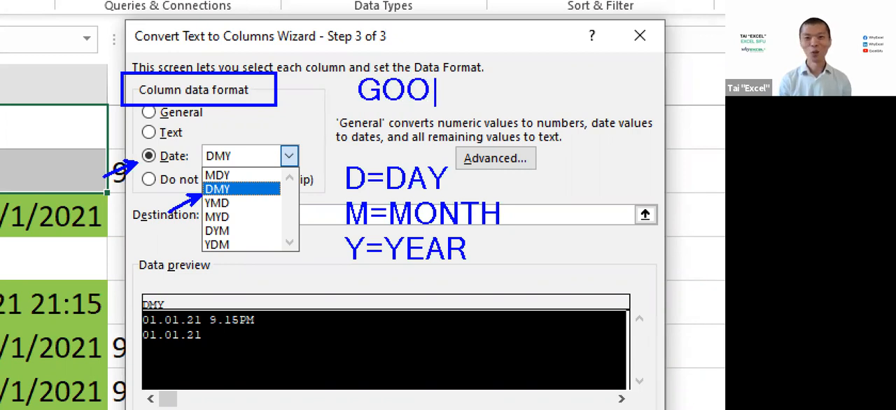
{"action": "type", "text": "D LUCK!!"}
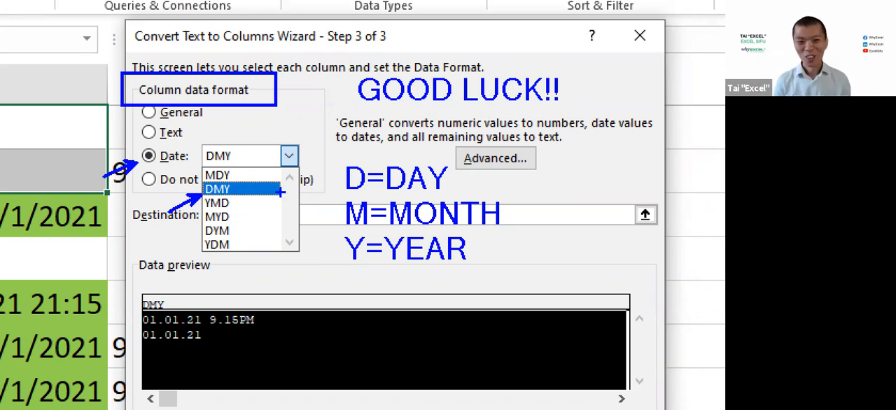
{"action": "left_click_drag", "start_coordinate": [192, 179], "coordinate": [303, 203]}
Keep DMY as the date order and finish the Text to Columns conversion of A1:A2
{"action": "key", "text": "Escape"}
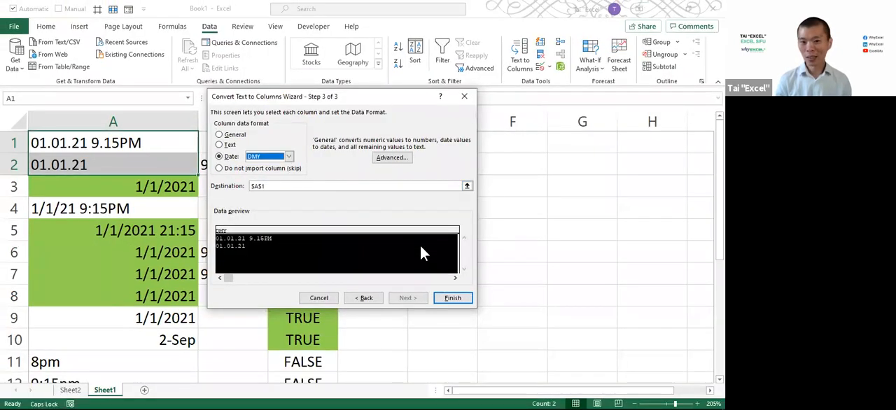
{"action": "left_click", "coordinate": [451, 299]}
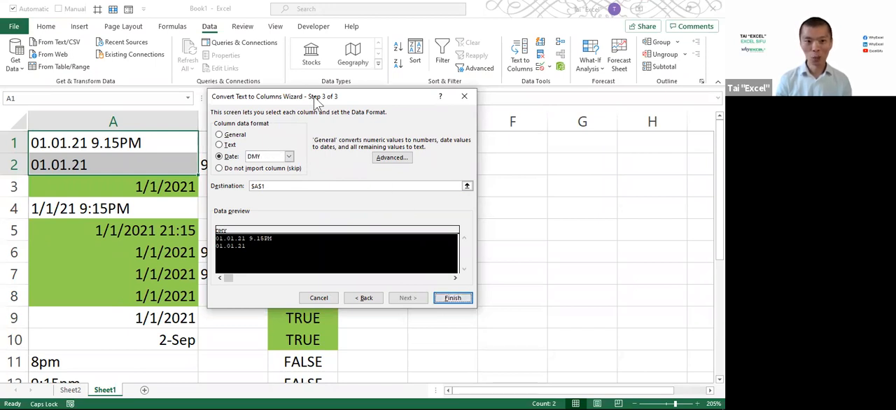
{"action": "left_click_drag", "start_coordinate": [316, 102], "coordinate": [403, 107]}
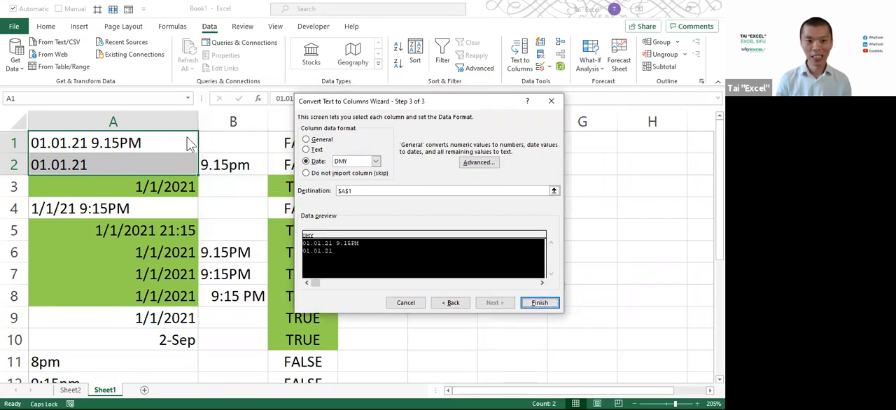
{"action": "left_click", "coordinate": [540, 303]}
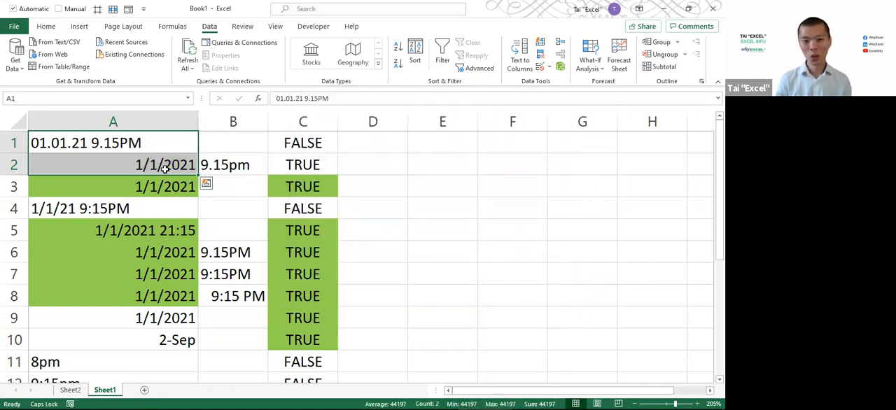
Start the Text to Columns conversion on the combined date and time text in A1, keeping the Delimited data type
{"action": "left_click", "coordinate": [119, 143]}
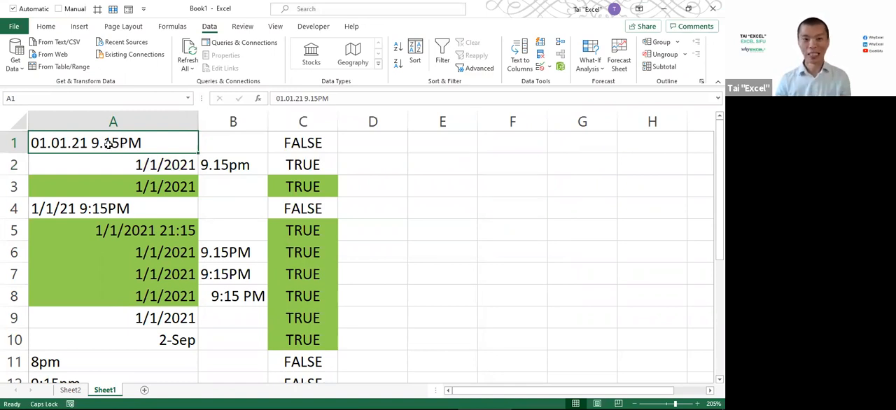
{"action": "double_click", "coordinate": [110, 143]}
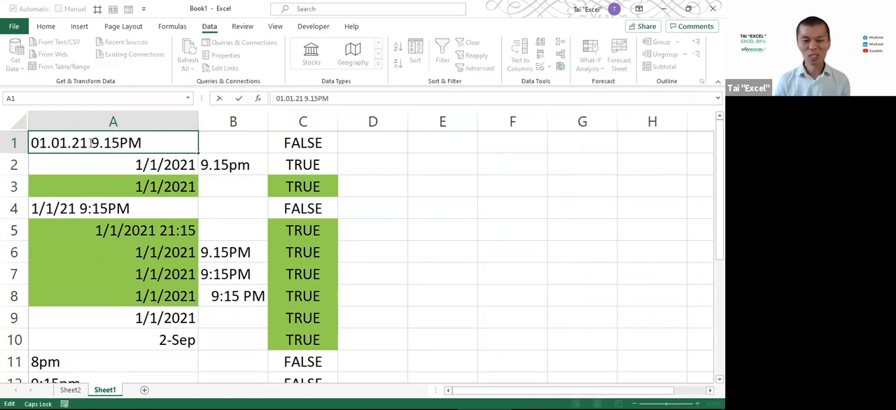
{"action": "key", "text": "Escape"}
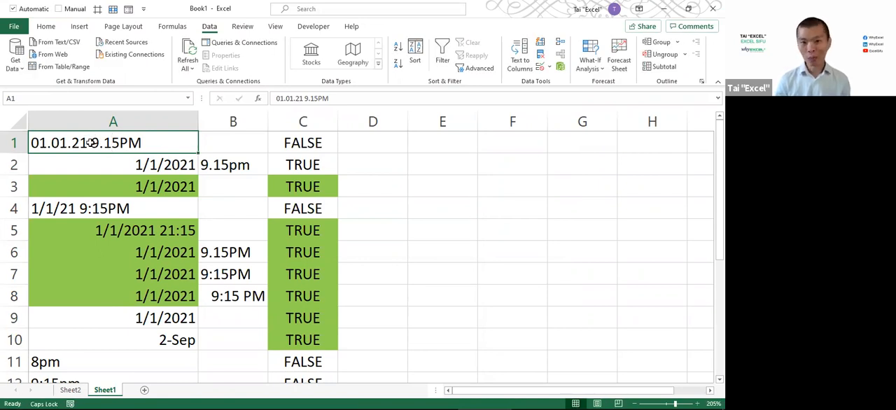
{"action": "left_click", "coordinate": [524, 60]}
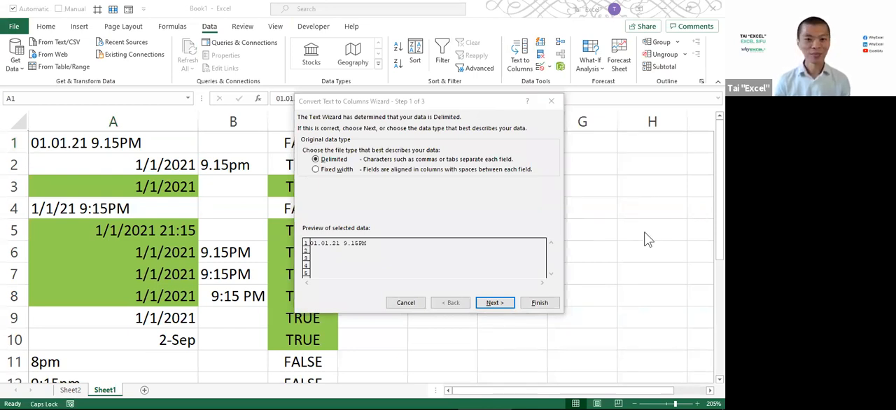
{"action": "left_click", "coordinate": [331, 159]}
{"action": "left_click", "coordinate": [494, 305]}
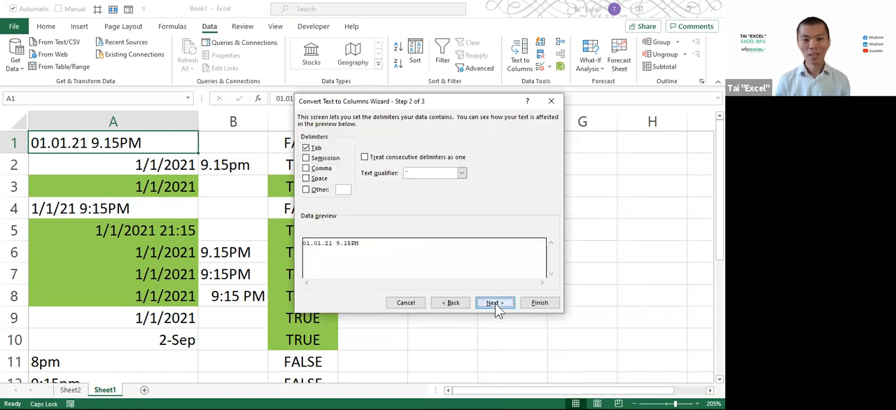
Add Space as a delimiter alongside Tab to split the A1 text into separate date and time columns
{"action": "left_click", "coordinate": [316, 178]}
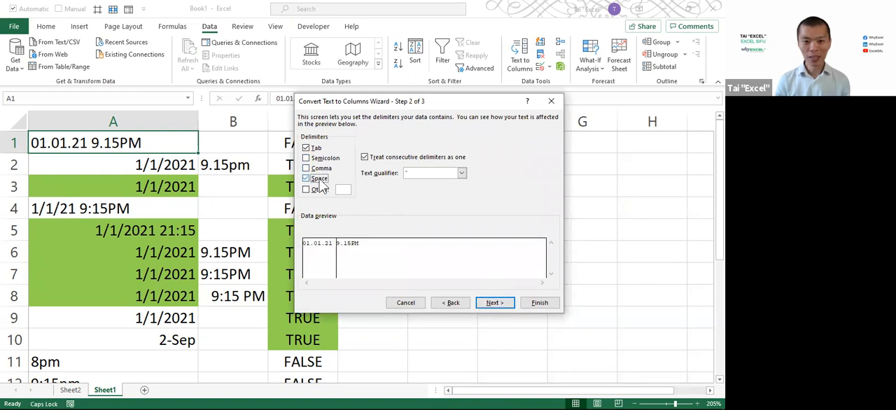
{"action": "key", "text": "ctrl+1"}
{"action": "left_click", "coordinate": [313, 229]}
{"action": "left_click_drag", "start_coordinate": [292, 128], "coordinate": [261, 134]}
{"action": "left_click_drag", "start_coordinate": [283, 231], "coordinate": [353, 329]}
{"action": "left_click_drag", "start_coordinate": [357, 232], "coordinate": [428, 325]}
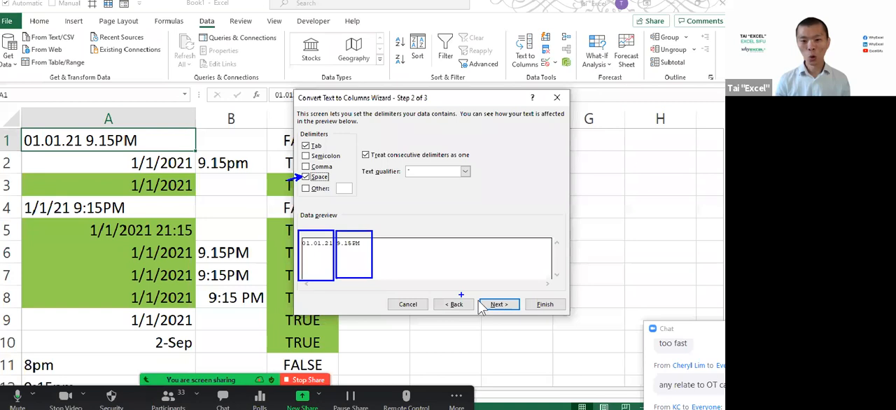
{"action": "left_click", "coordinate": [677, 376]}
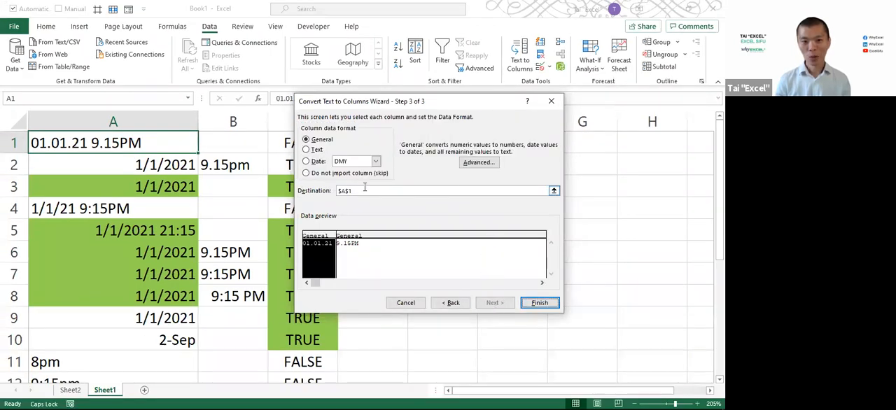
Set the first column's data format to Date in DMY order, keep $A$1 as the destination, and finish the conversion
{"action": "left_click", "coordinate": [313, 162]}
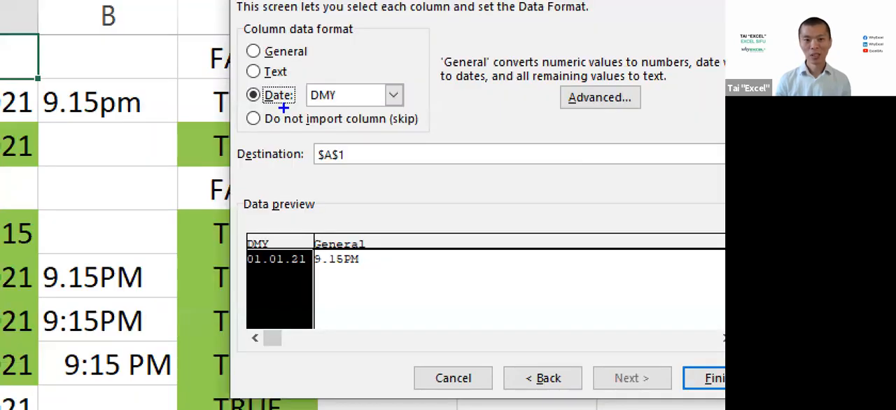
{"action": "left_click_drag", "start_coordinate": [240, 217], "coordinate": [330, 354]}
{"action": "left_click_drag", "start_coordinate": [257, 98], "coordinate": [257, 234]}
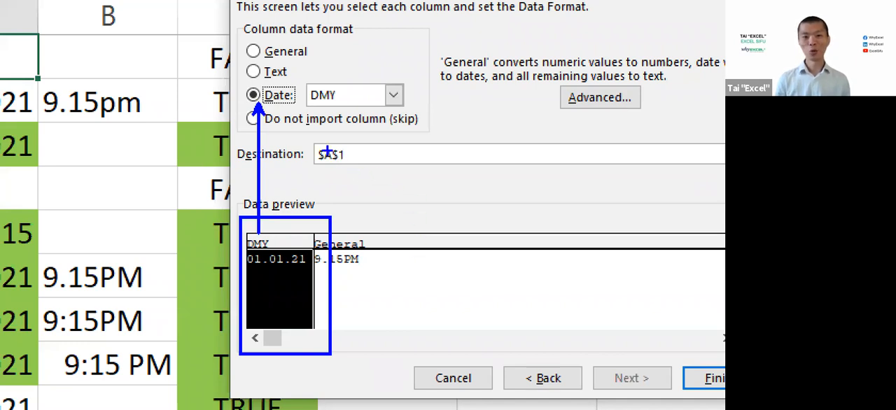
{"action": "left_click_drag", "start_coordinate": [309, 135], "coordinate": [361, 170]}
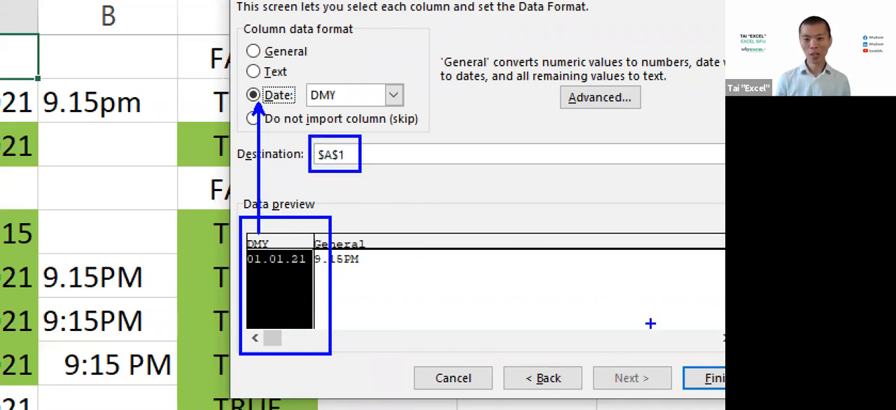
{"action": "left_click_drag", "start_coordinate": [650, 344], "coordinate": [693, 371]}
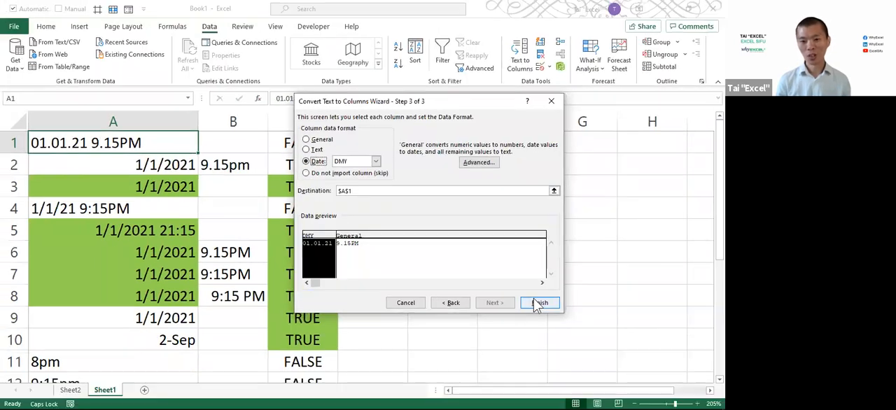
{"action": "left_click", "coordinate": [588, 324]}
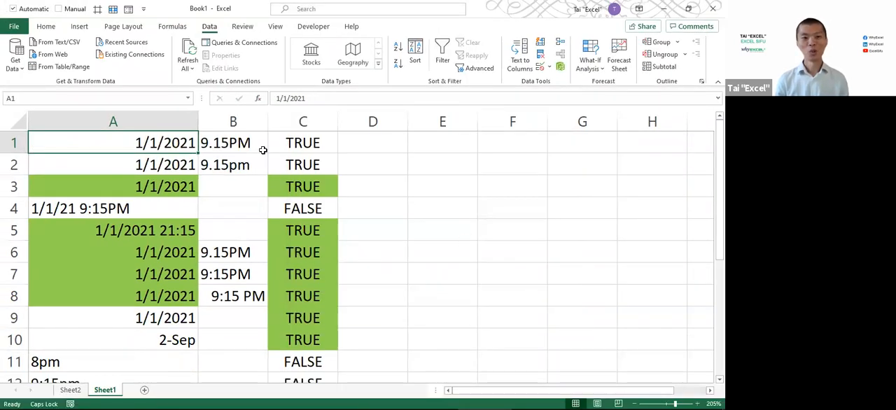
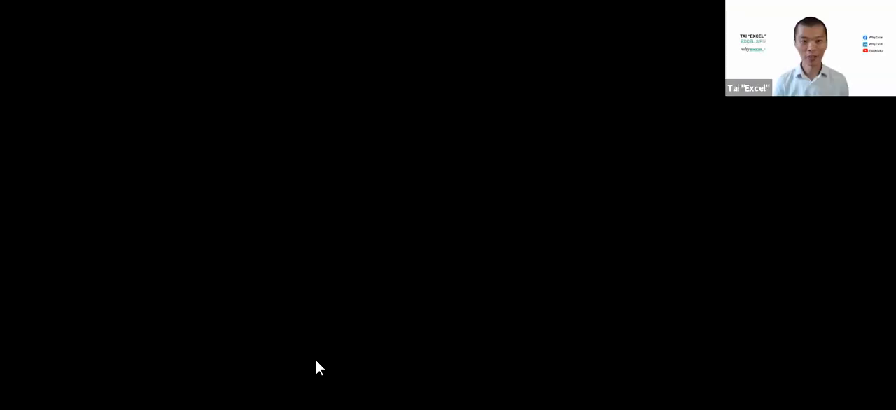
Enter the column headers START in A1 and END in B1 of the blank sheet
{"action": "scroll", "coordinate": [318, 217], "scroll_direction": "up", "scroll_amount": 4}
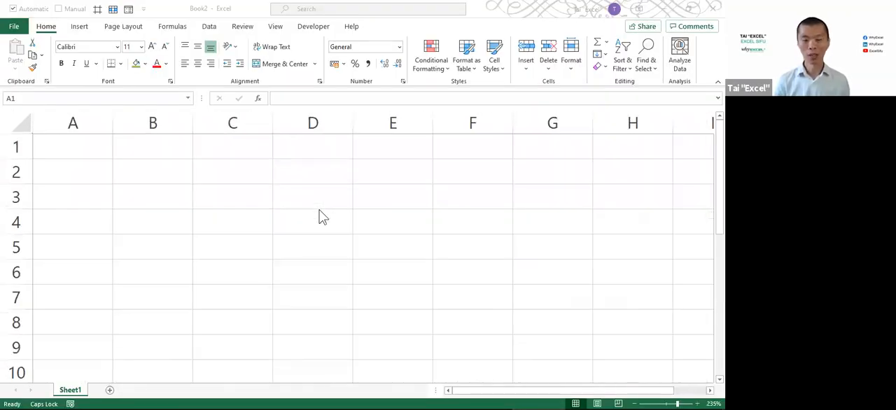
{"action": "left_click", "coordinate": [82, 149]}
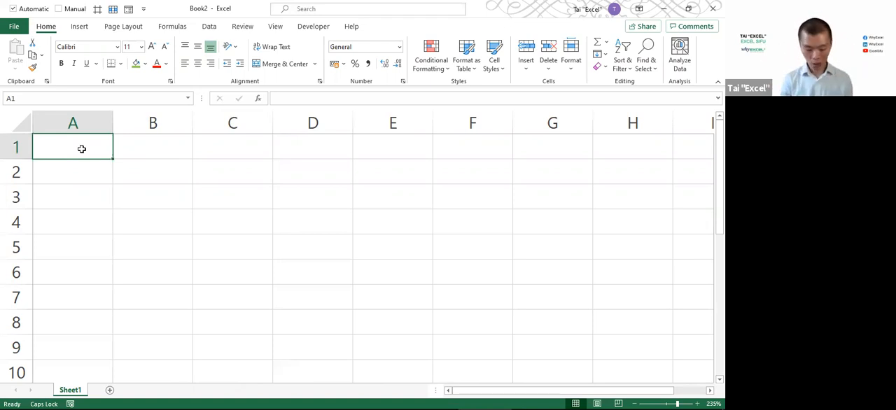
{"action": "type", "text": "S"}
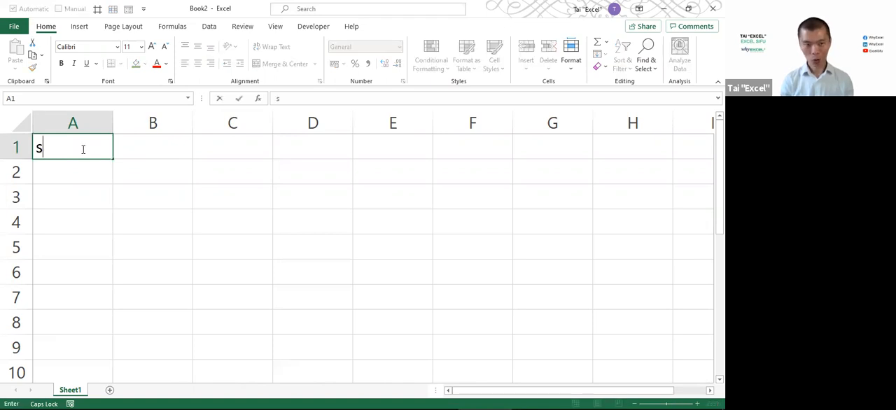
{"action": "type", "text": "TART"}
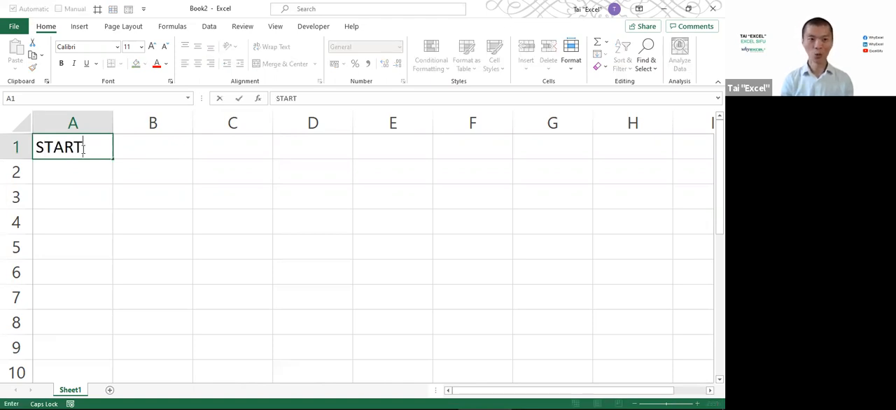
{"action": "key", "text": "Tab"}
{"action": "type", "text": "END"}
{"action": "key", "text": "Return"}
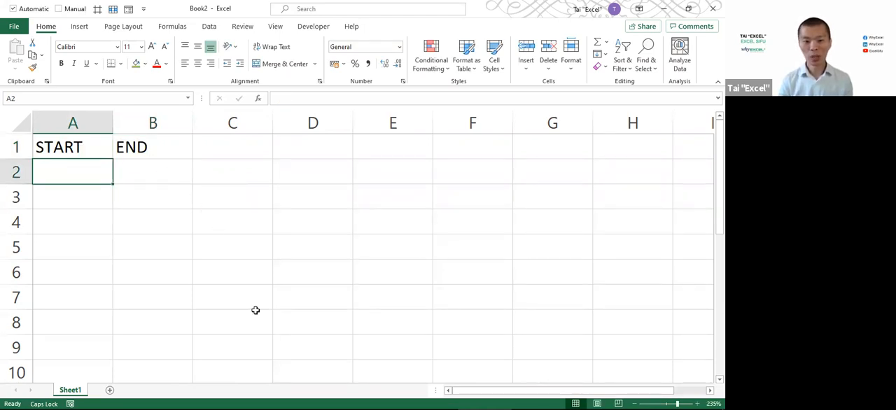
Enter the first time range from the timeline slide as real times, 4 AM in A2 and 11 AM in B2
{"action": "key", "text": "alt+Tab"}
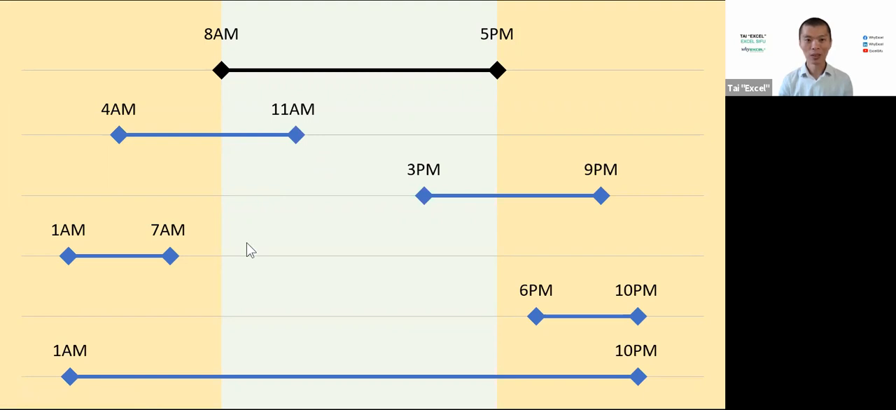
{"action": "key", "text": "alt+Tab"}
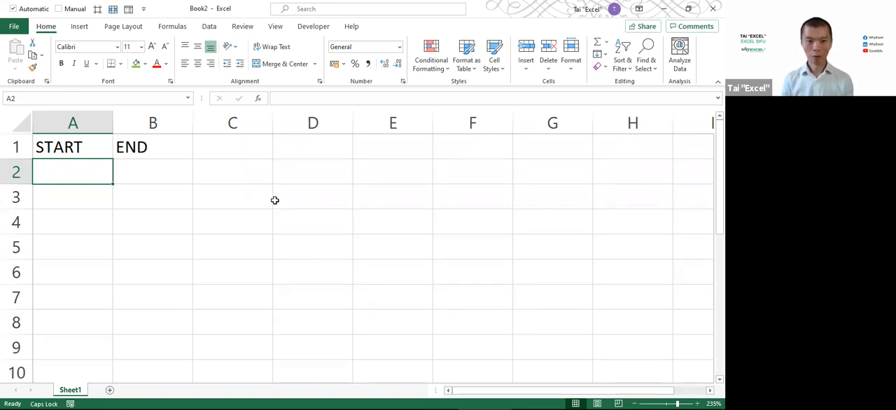
{"action": "type", "text": "4 A"}
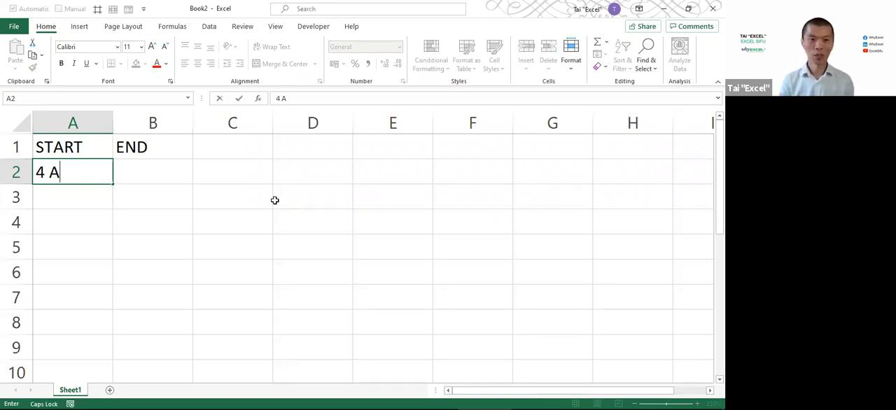
{"action": "key", "text": "alt+Tab"}
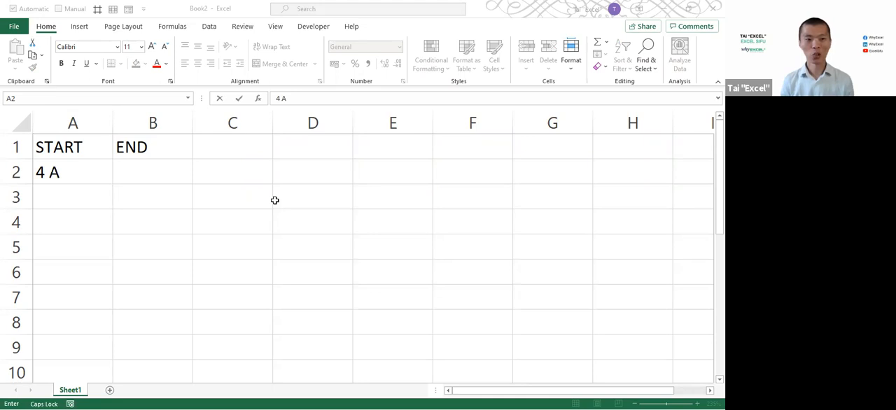
{"action": "key", "text": "Tab"}
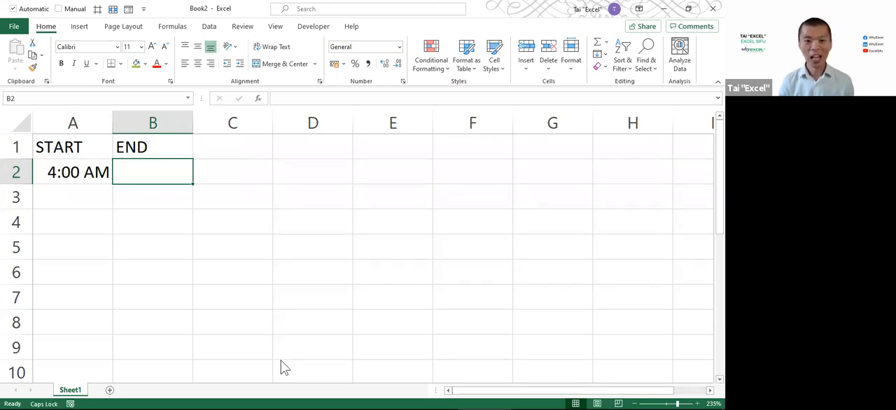
{"action": "key", "text": "alt+Tab"}
{"action": "key", "text": "alt+Tab"}
{"action": "type", "text": "11 A"}
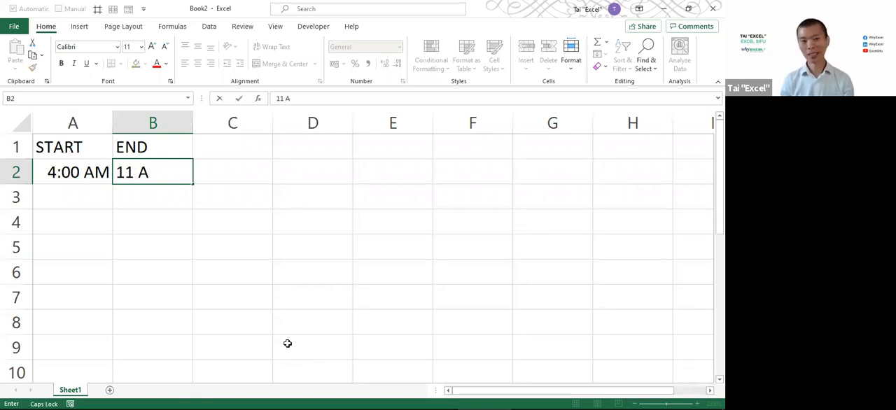
{"action": "key", "text": "Return"}
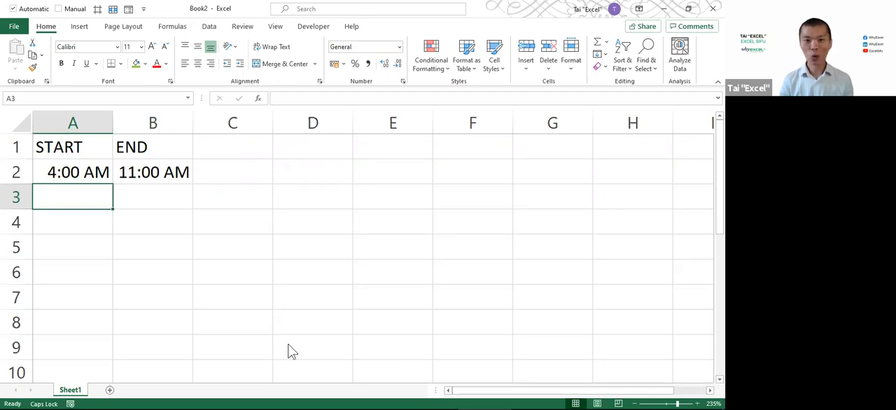
{"action": "key", "text": "alt+Tab"}
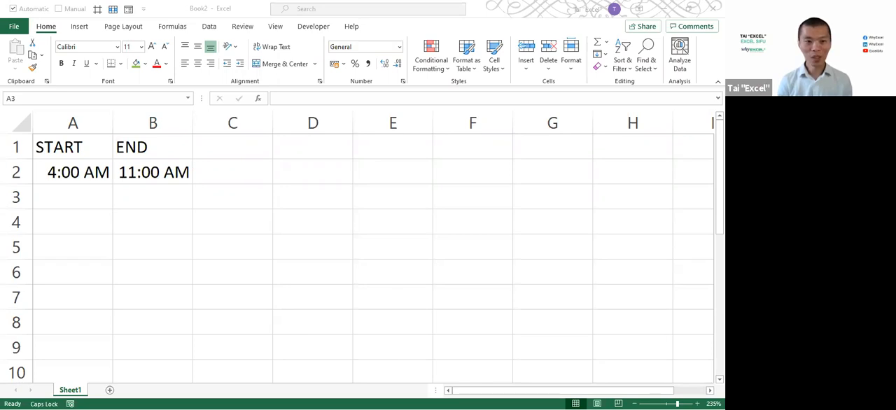
{"action": "left_click", "coordinate": [153, 173]}
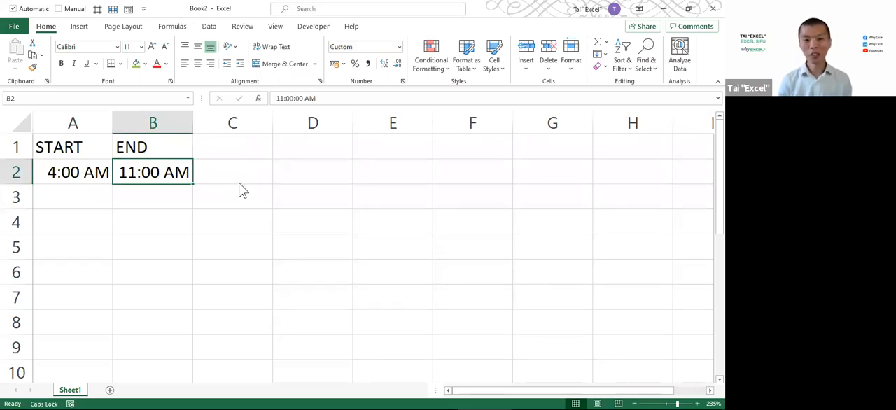
{"action": "key", "text": "alt+Tab"}
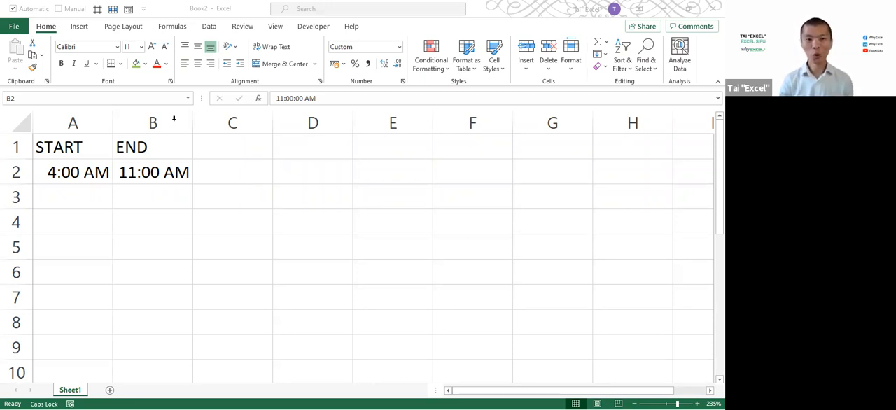
Add the headers B4 START in C1 and B4 END in D1, and make the header row bold
{"action": "left_click", "coordinate": [260, 150]}
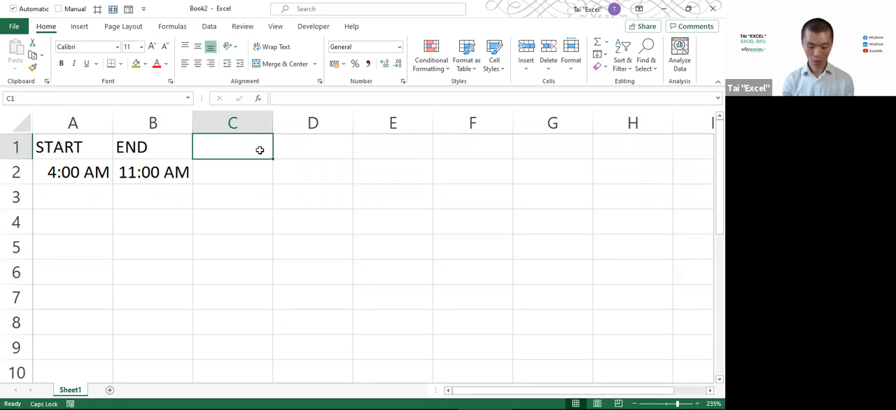
{"action": "type", "text": "B4 START"}
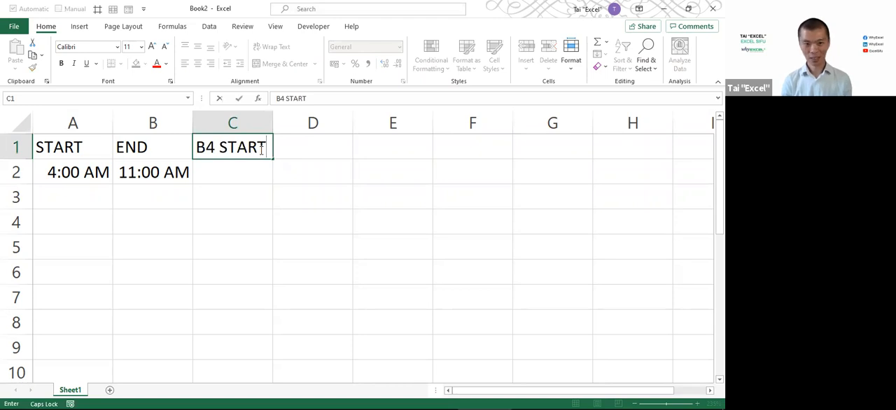
{"action": "key", "text": "Tab"}
{"action": "type", "text": "B4"}
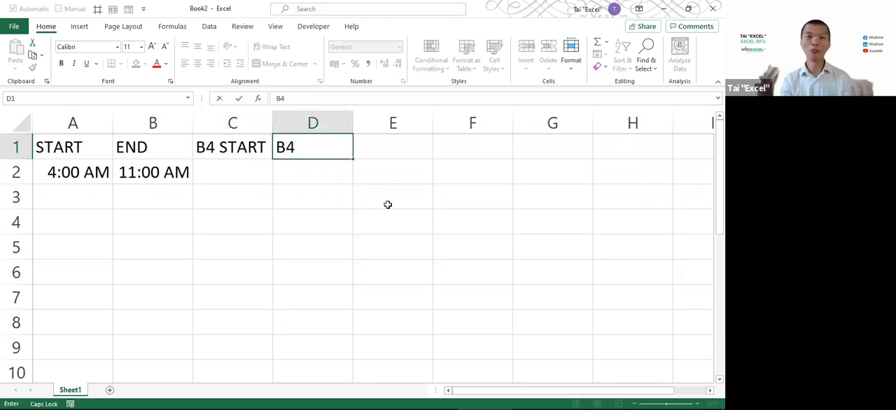
{"action": "type", "text": " END"}
{"action": "key", "text": "BackSpace"}
{"action": "type", "text": "ND"}
{"action": "key", "text": "Return"}
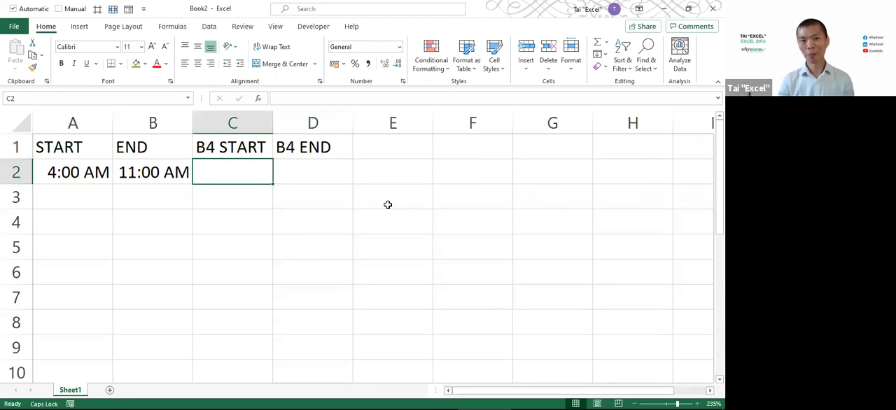
{"action": "left_click", "coordinate": [28, 147]}
{"action": "key", "text": "ctrl+b"}
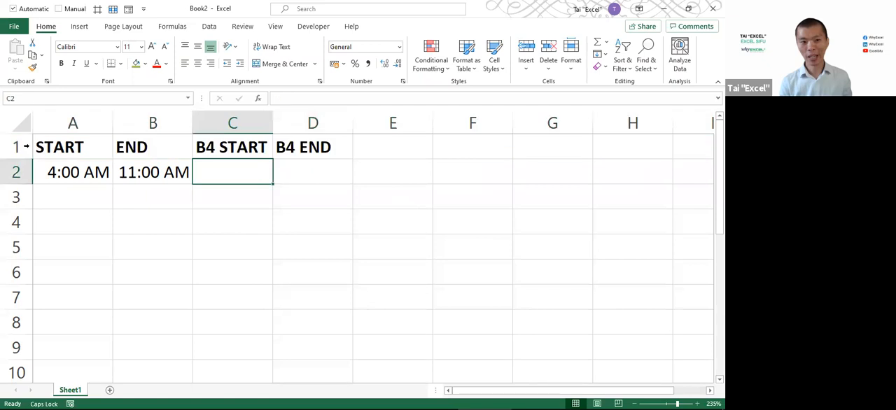
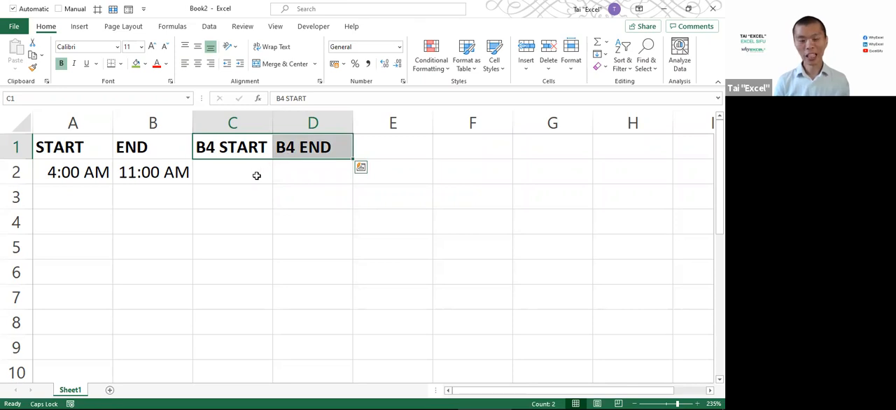
Try the expected before-hours range with 4:00 AM in C2 and 8:00 AM in D2, and clear both cells
{"action": "left_click", "coordinate": [257, 175]}
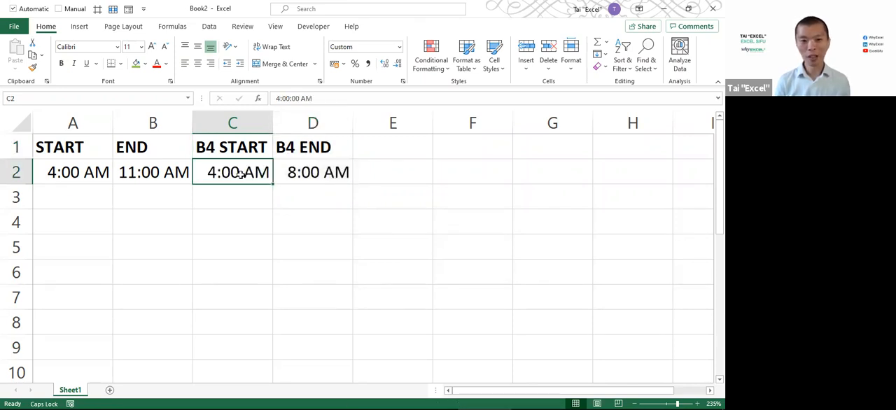
{"action": "left_click", "coordinate": [326, 172]}
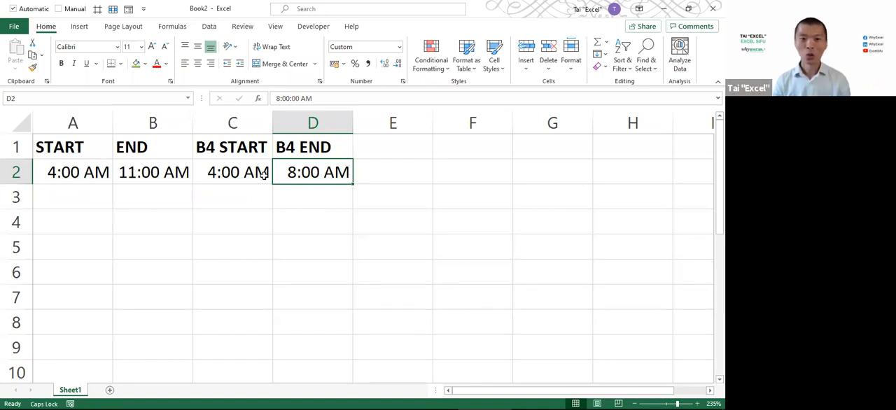
{"action": "left_click_drag", "start_coordinate": [264, 175], "coordinate": [299, 172]}
{"action": "key", "text": "Delete"}
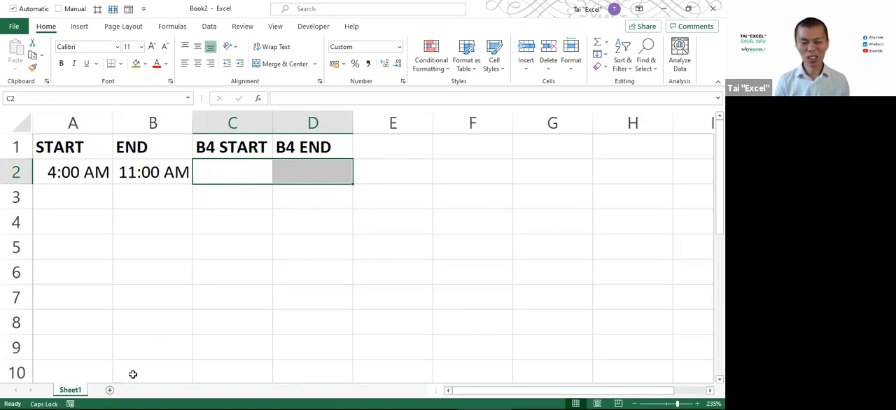
Add the bold labels OFFICE START in G1 and OFFICE END in G2, and widen column G to fit them
{"action": "left_click", "coordinate": [595, 145]}
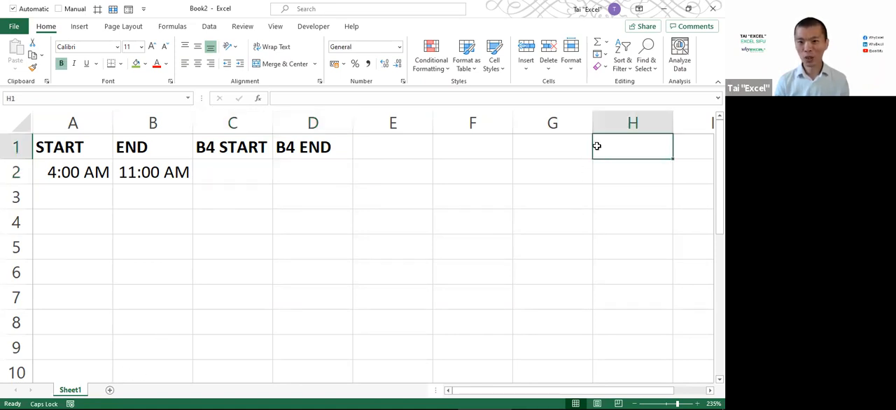
{"action": "left_click", "coordinate": [566, 145]}
{"action": "type", "text": "OFFICE START"}
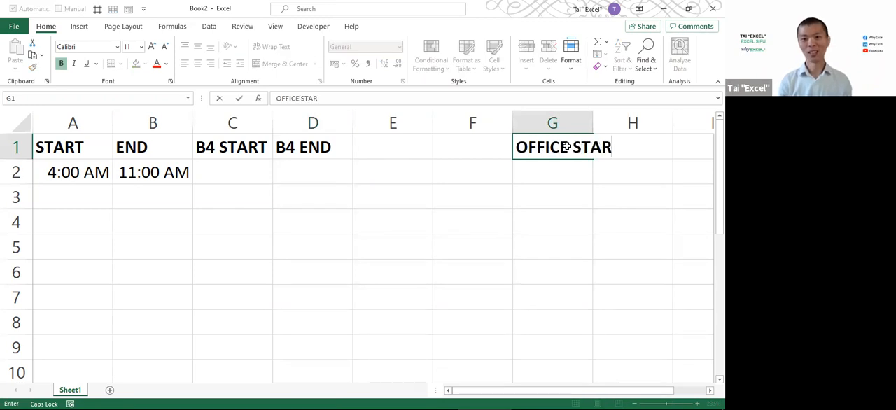
{"action": "key", "text": "Return"}
{"action": "type", "text": "OFFICE END"}
{"action": "key", "text": "Return"}
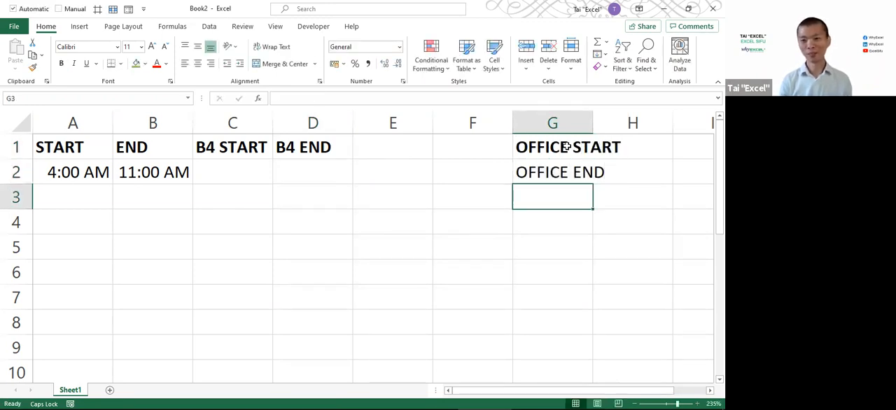
{"action": "left_click_drag", "start_coordinate": [594, 123], "coordinate": [635, 124]}
{"action": "left_click", "coordinate": [596, 172]}
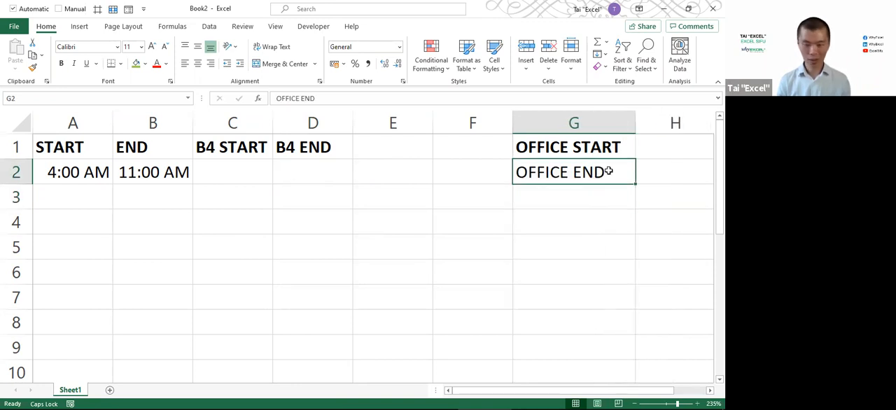
Enter the office hours as real times in bold, 8 AM in H1 and 5 PM in H2
{"action": "left_click", "coordinate": [644, 146]}
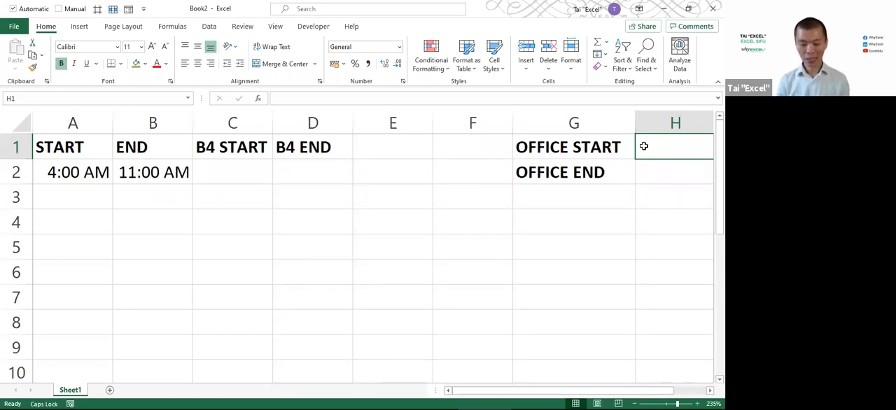
{"action": "type", "text": "8 A"}
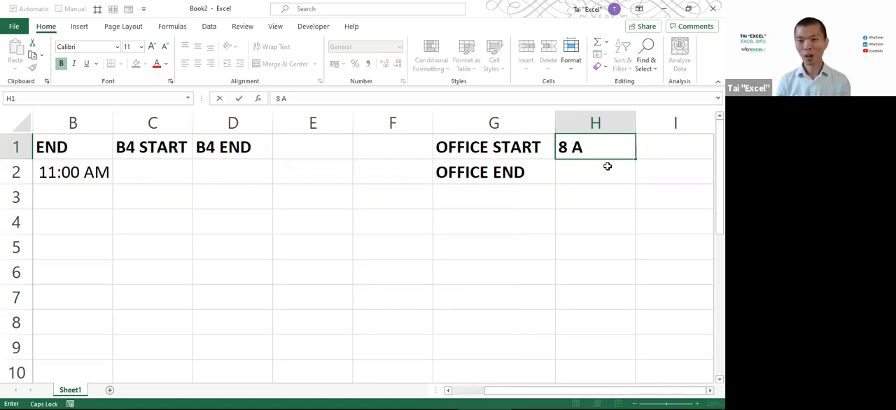
{"action": "key", "text": "Return"}
{"action": "type", "text": "5 P"}
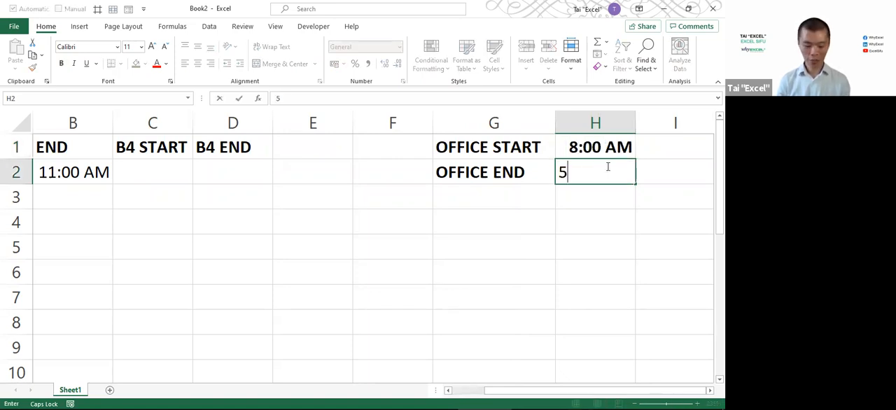
{"action": "key", "text": "Return"}
{"action": "left_click", "coordinate": [593, 174]}
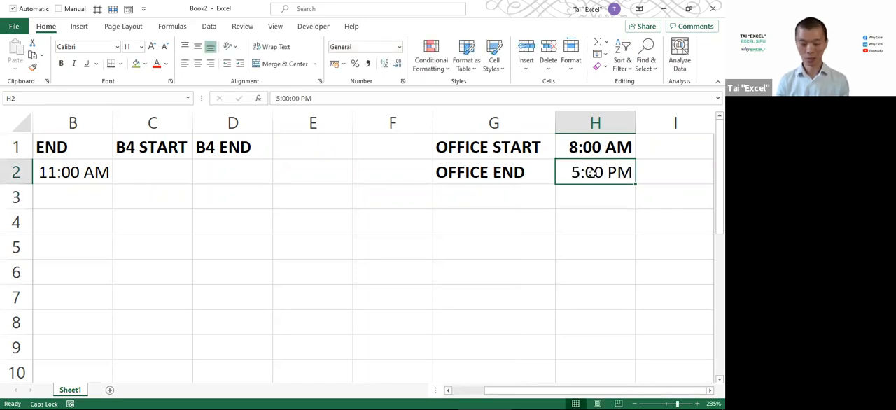
{"action": "key", "text": "ctrl+b"}
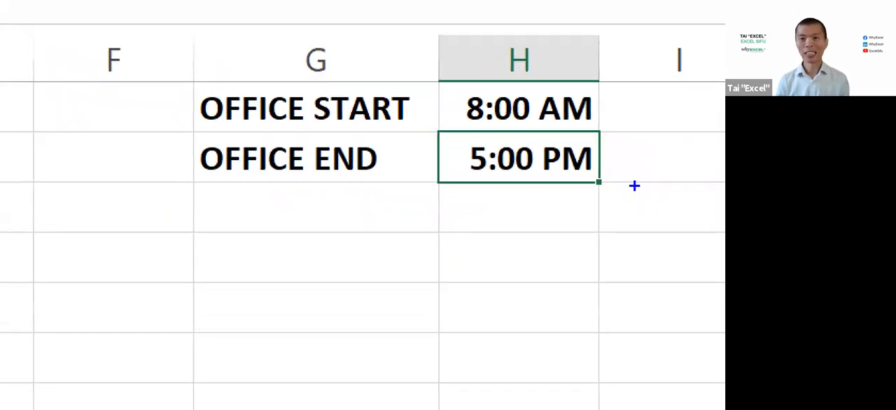
{"action": "mouse_move", "coordinate": [187, 34]}
{"action": "left_mouse_down"}
{"action": "mouse_move", "coordinate": [614, 216]}
{"action": "mouse_move", "coordinate": [614, 202]}
{"action": "left_mouse_up"}
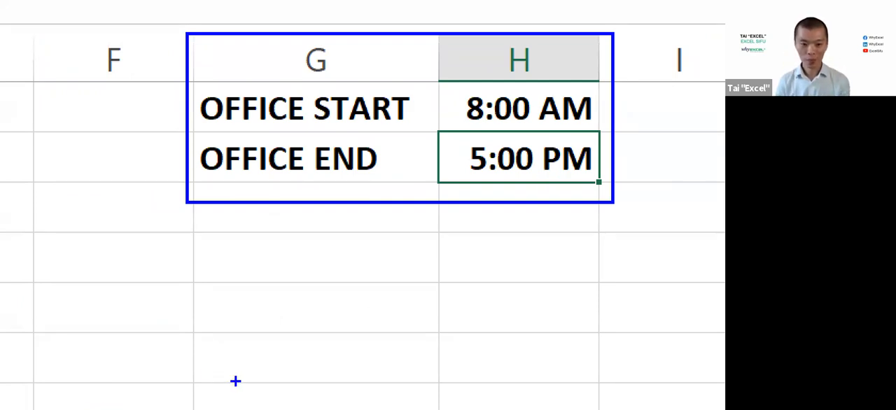
{"action": "key", "text": "Escape"}
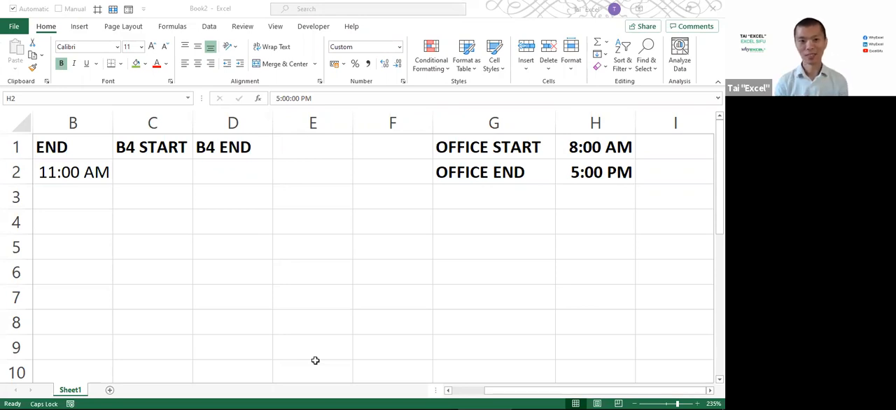
{"action": "left_click", "coordinate": [574, 147]}
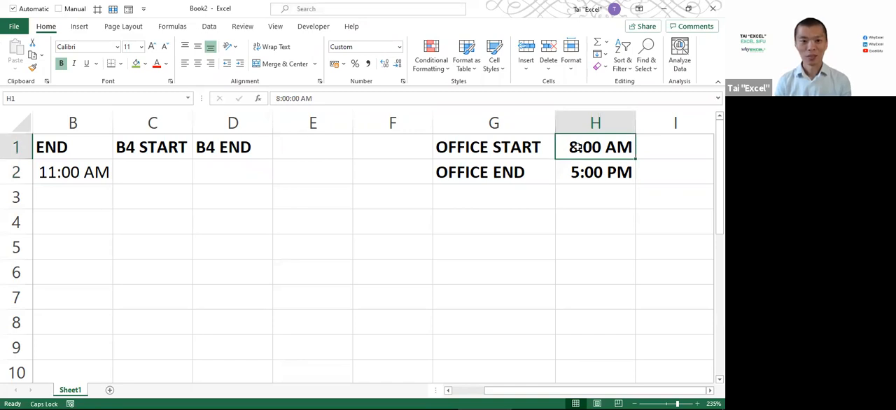
{"action": "key", "text": "alt+Tab"}
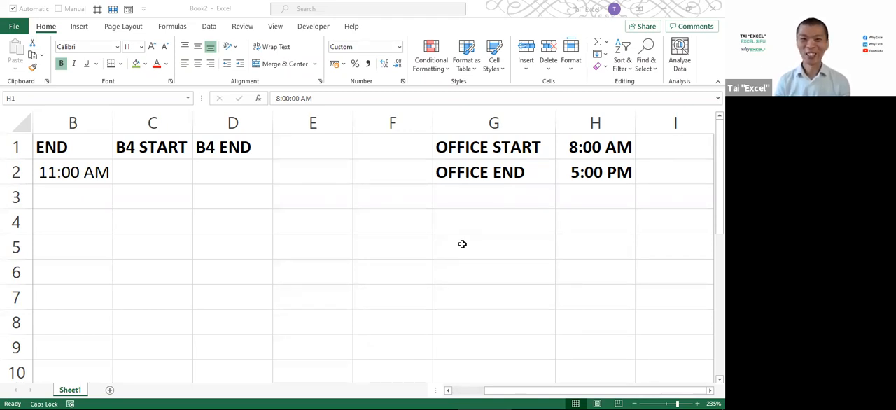
{"action": "left_click", "coordinate": [591, 147]}
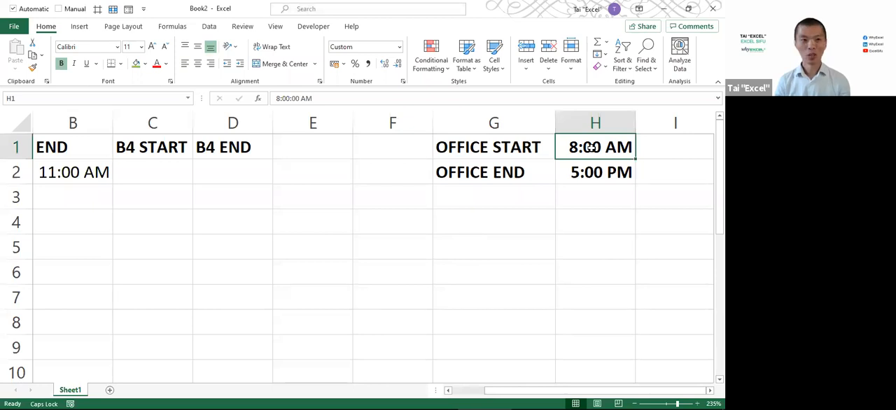
Delete the empty column F so the office hours block sits closer to the time table
{"action": "left_click", "coordinate": [473, 396]}
{"action": "scroll", "coordinate": [404, 280], "scroll_direction": "down", "scroll_amount": 1}
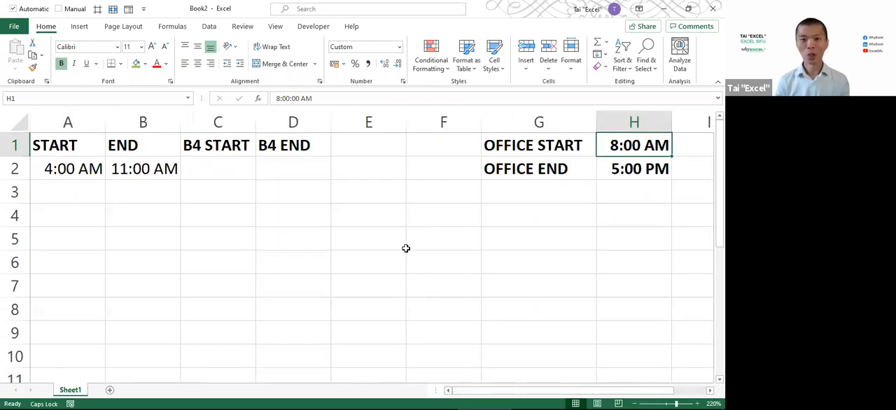
{"action": "left_click", "coordinate": [434, 118]}
{"action": "right_click", "coordinate": [435, 118]}
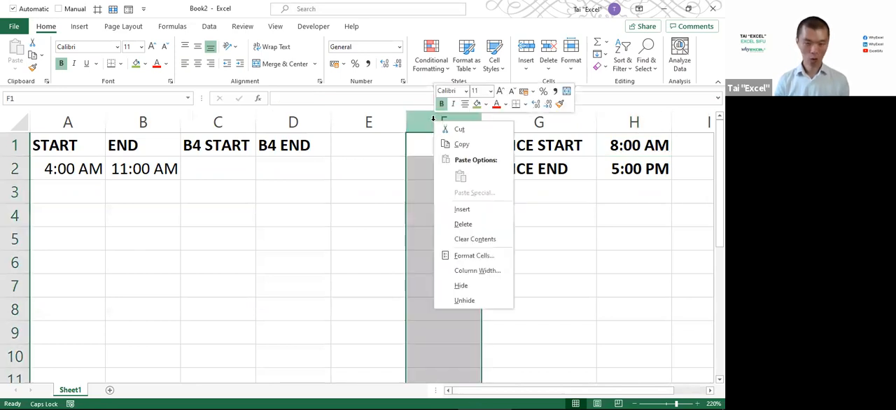
{"action": "key", "text": "d"}
{"action": "left_click", "coordinate": [381, 200]}
Compare the START time in A2 with the OFFICE START time in G1 to decide the logic for B4 START
{"action": "left_click", "coordinate": [238, 175]}
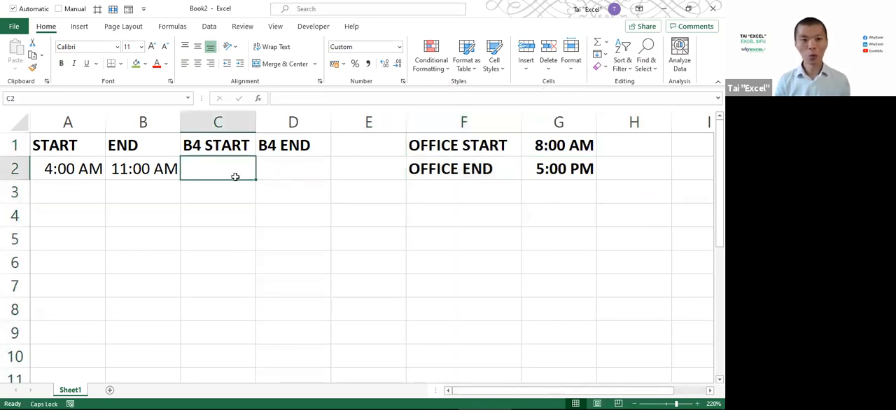
{"action": "left_click", "coordinate": [73, 169]}
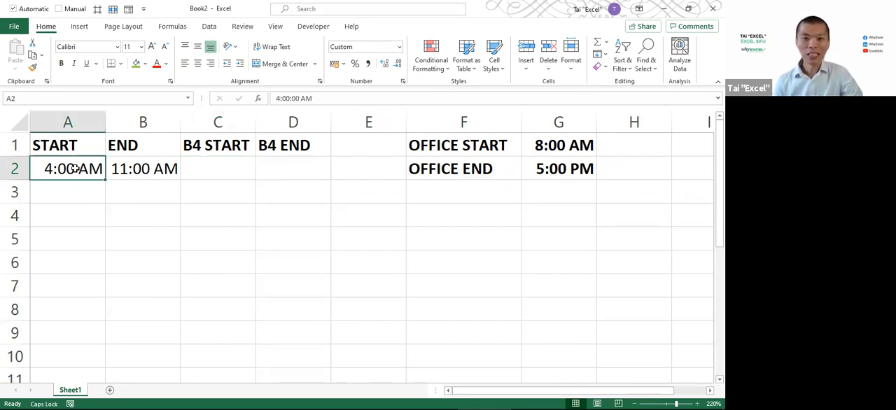
{"action": "left_click", "coordinate": [543, 143]}
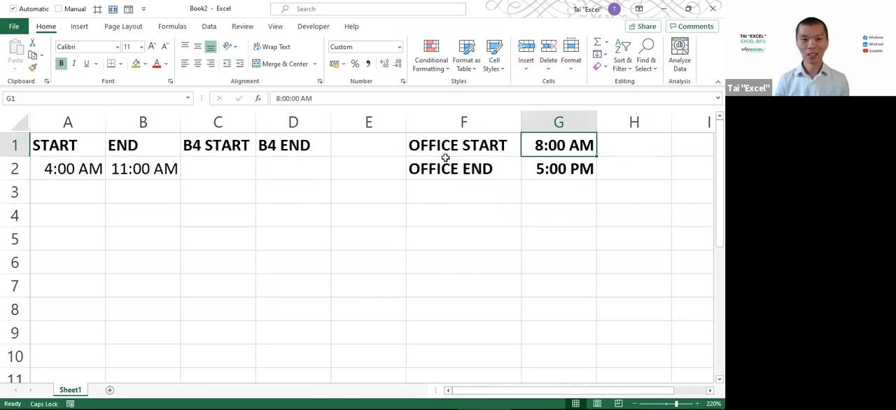
{"action": "left_click", "coordinate": [84, 172]}
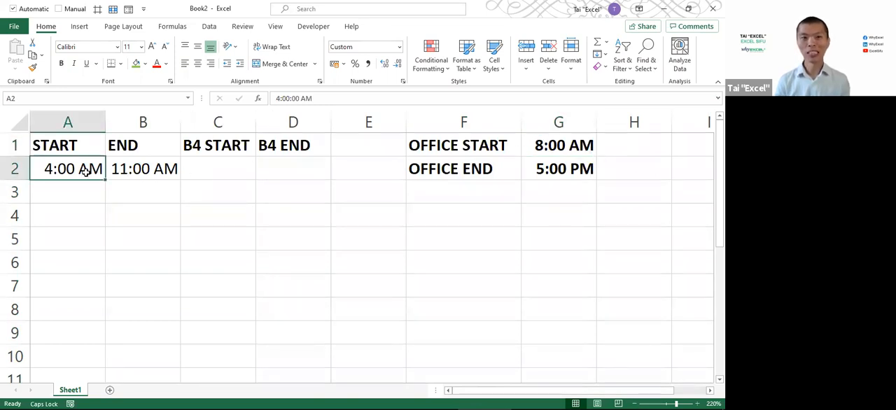
{"action": "left_click", "coordinate": [542, 151]}
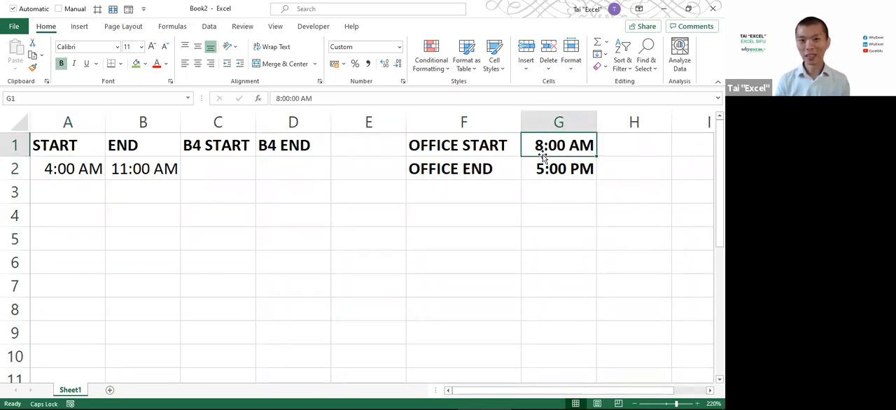
{"action": "left_click", "coordinate": [69, 171]}
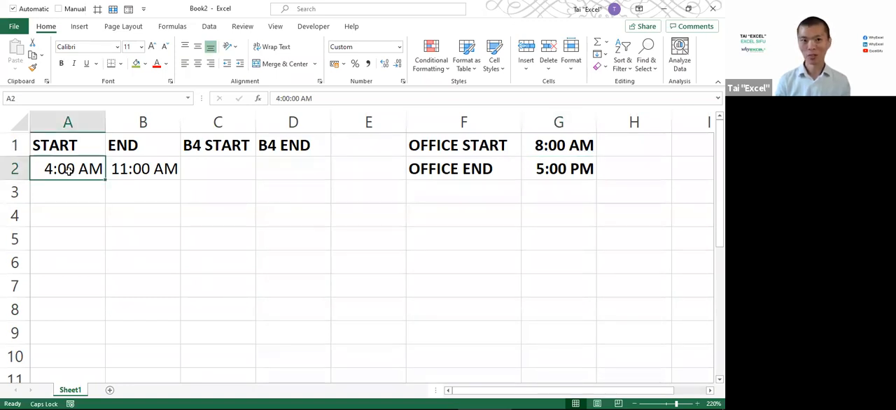
{"action": "left_click", "coordinate": [221, 172]}
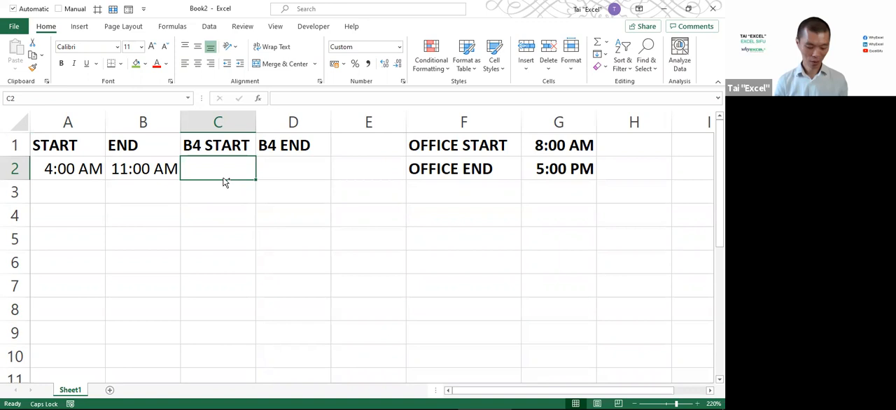
{"action": "key", "text": "alt+Tab"}
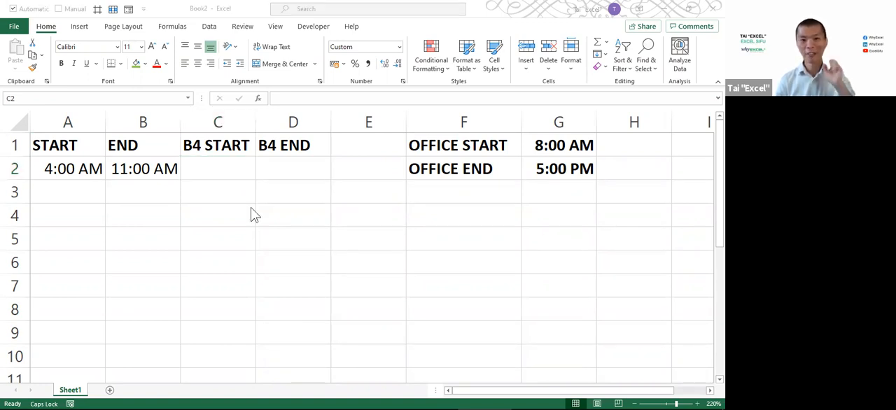
{"action": "key", "text": "alt+Tab"}
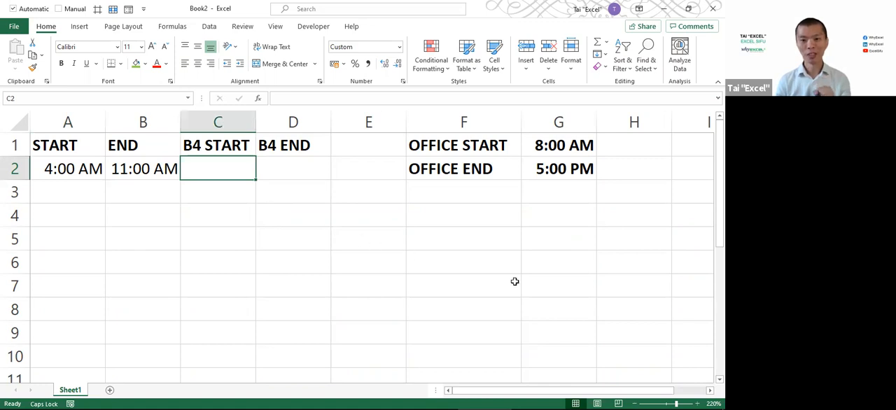
{"action": "key", "text": "alt+Tab"}
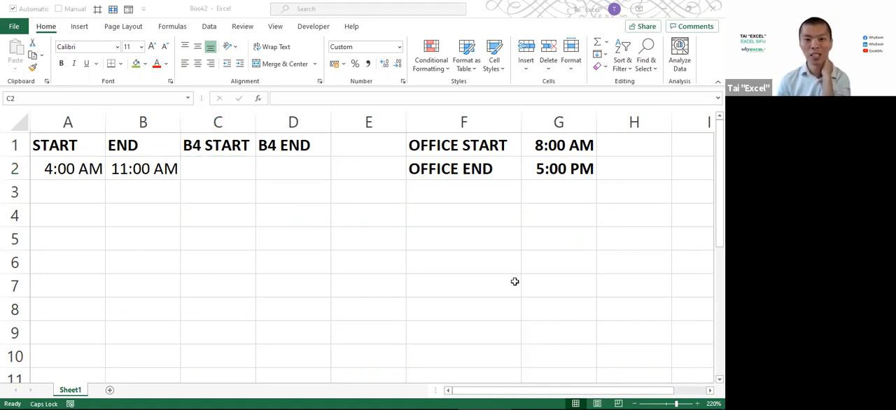
{"action": "left_click", "coordinate": [201, 172]}
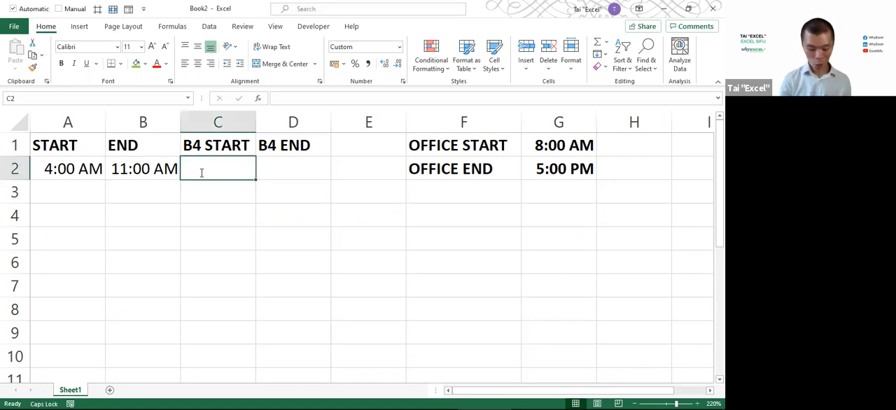
{"action": "type", "text": "=IF("}
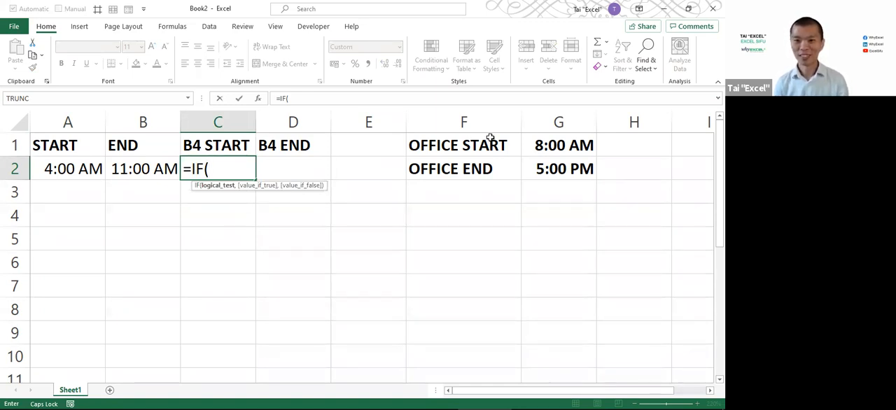
{"action": "key", "text": "alt+Tab"}
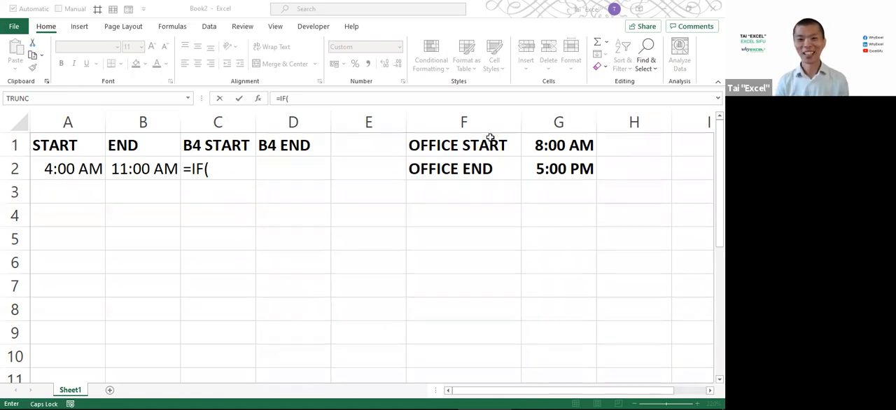
{"action": "left_click", "coordinate": [227, 175]}
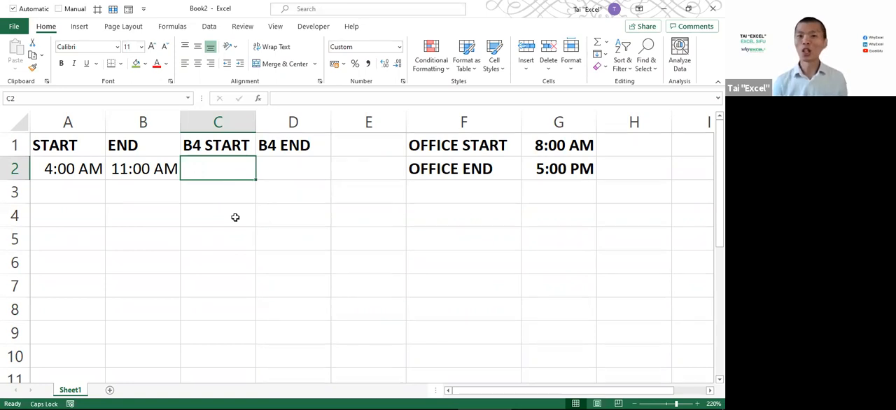
List the comparison operators < as LESS THAN in C4:D4 and > as GREATER THAN in C5:D5
{"action": "left_click", "coordinate": [235, 218]}
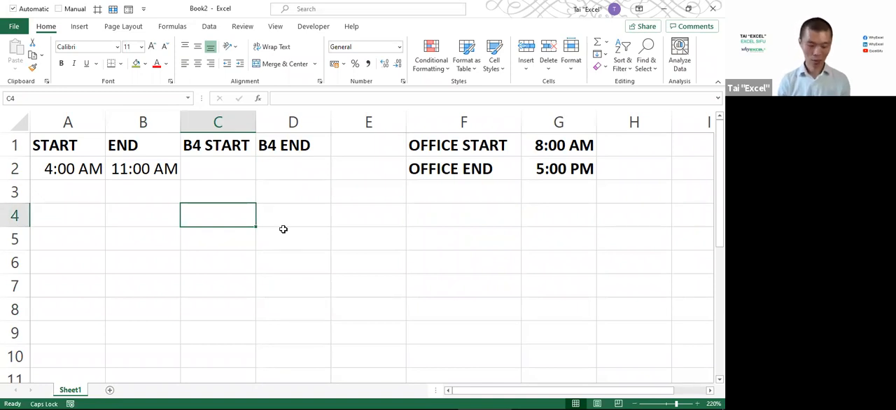
{"action": "type", "text": "<"}
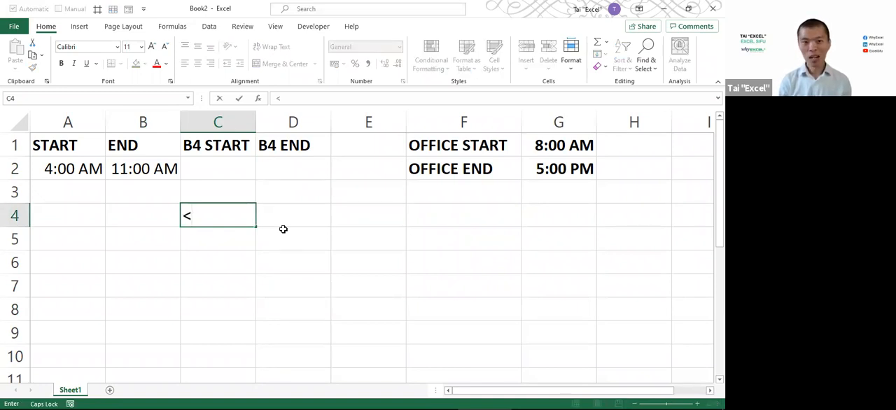
{"action": "key", "text": "Tab"}
{"action": "type", "text": "LESS THA"}
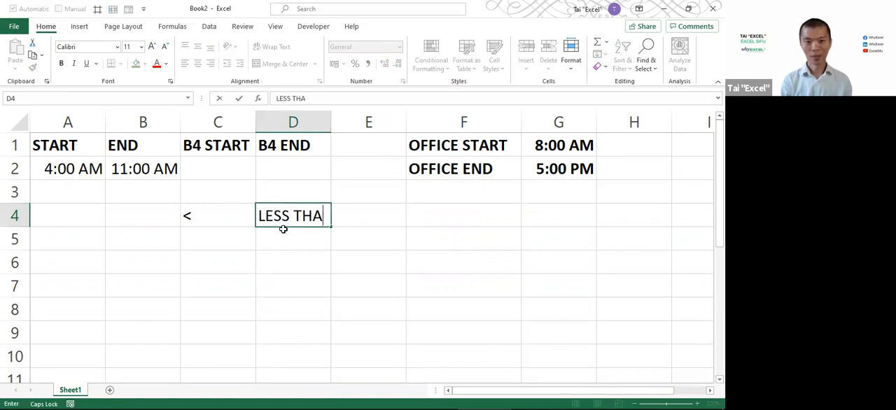
{"action": "type", "text": "N"}
{"action": "key", "text": "Return"}
{"action": "type", "text": ">"}
{"action": "key", "text": "Tab"}
{"action": "type", "text": "G"}
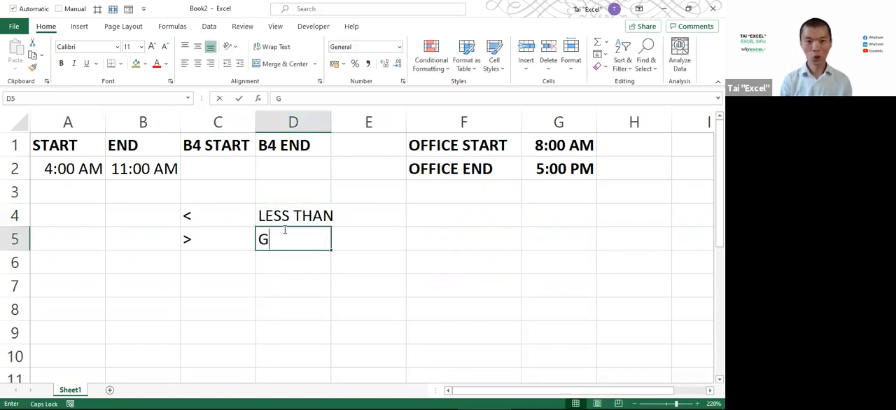
{"action": "type", "text": "REATER THAN"}
{"action": "key", "text": "Return"}
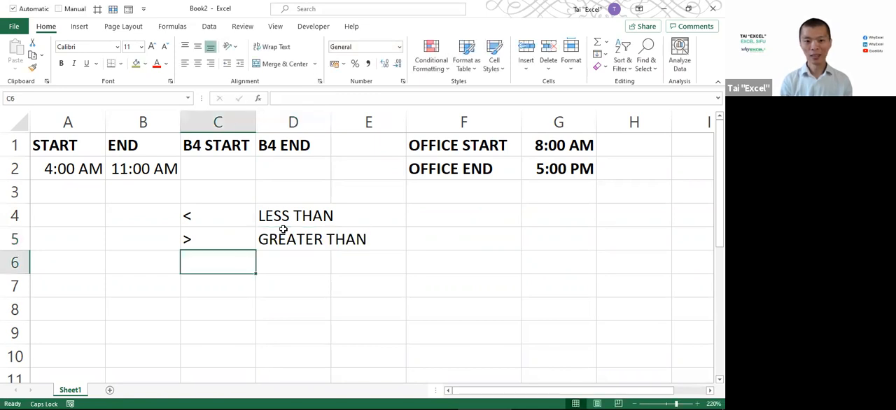
Add the = operator as text in C6 with the description EQUAL in D6
{"action": "type", "text": "'="}
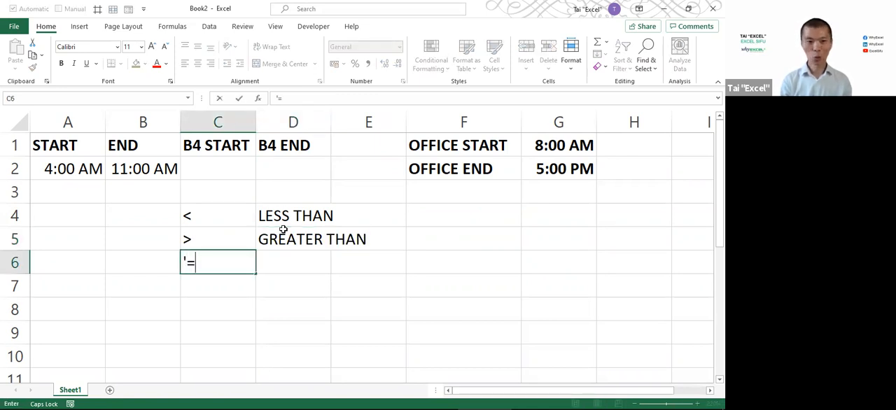
{"action": "key", "text": "Tab"}
{"action": "type", "text": "S"}
{"action": "key", "text": "BackSpace"}
{"action": "type", "text": "EQUAL"}
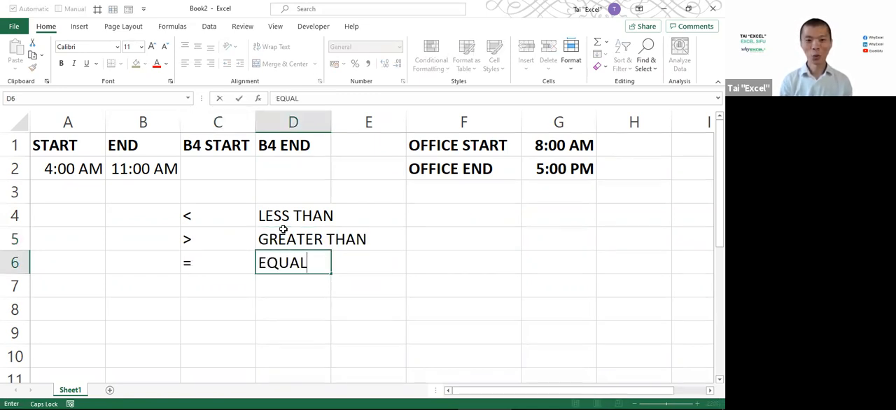
{"action": "key", "text": "Return"}
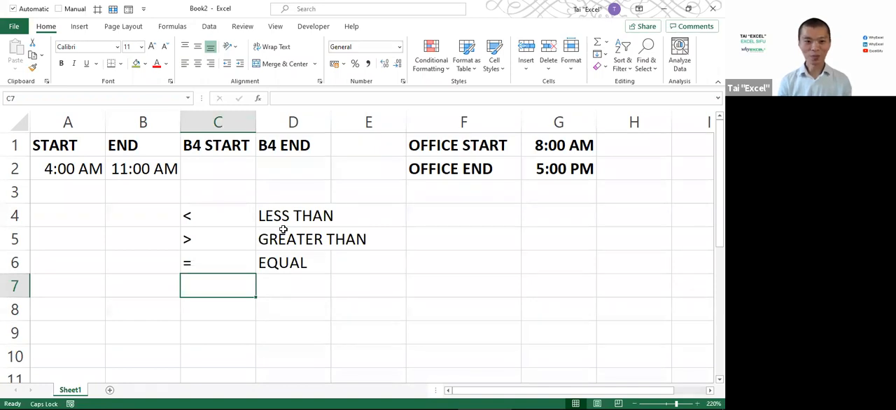
Add the >= operator in C7 with the description GREATER THAN OR EQUAL TO in D7
{"action": "scroll", "coordinate": [345, 272], "scroll_direction": "up", "scroll_amount": 2, "text": "ctrl"}
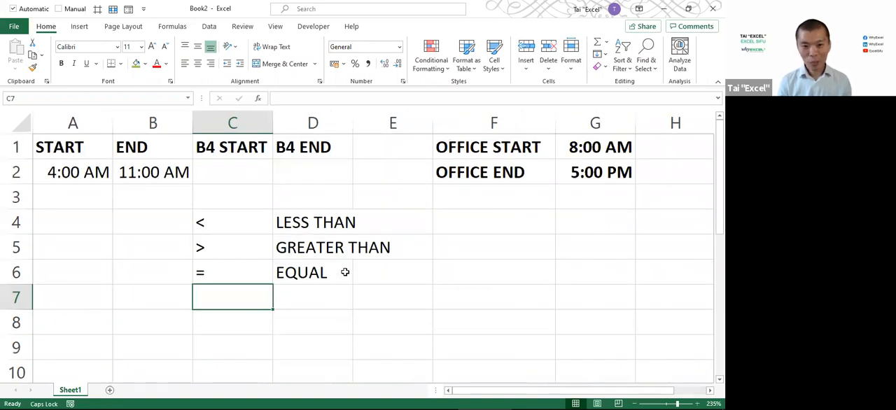
{"action": "scroll", "coordinate": [345, 271], "scroll_direction": "down", "scroll_amount": 1}
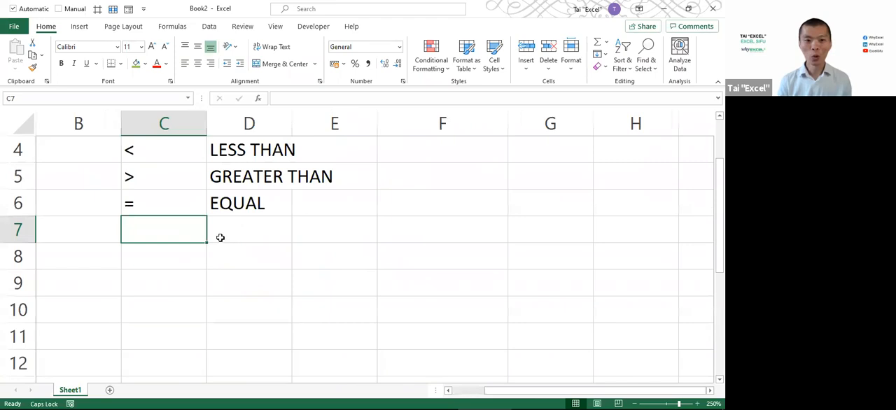
{"action": "type", "text": ">="}
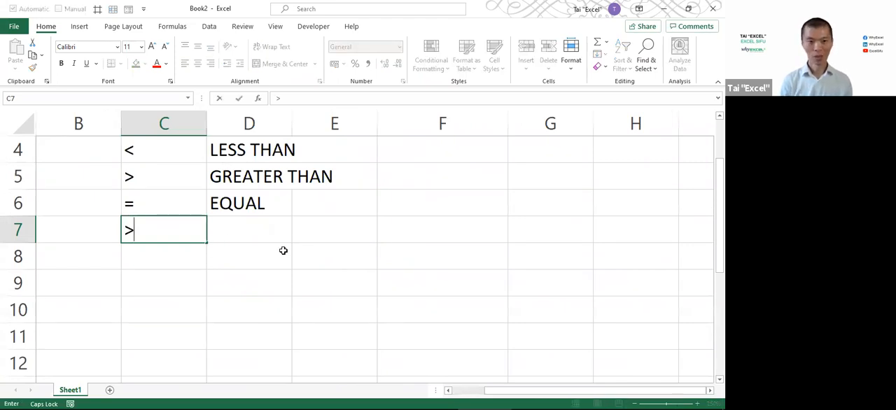
{"action": "key", "text": "Tab"}
{"action": "type", "text": "GREATER THAN OR"}
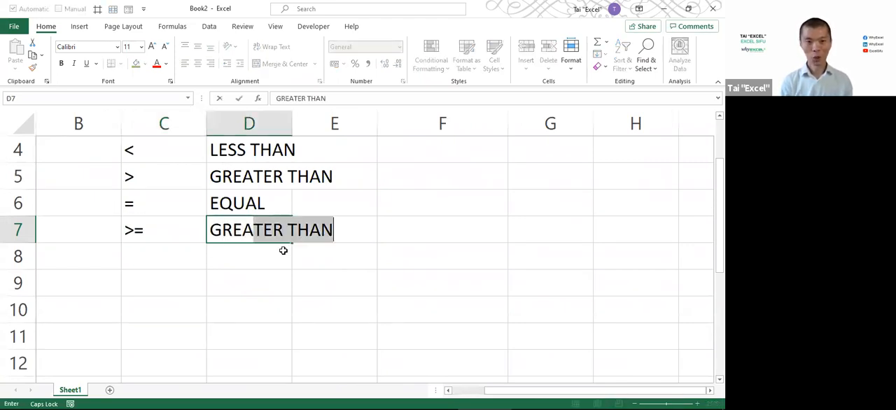
{"action": "type", "text": " EQUAL TO"}
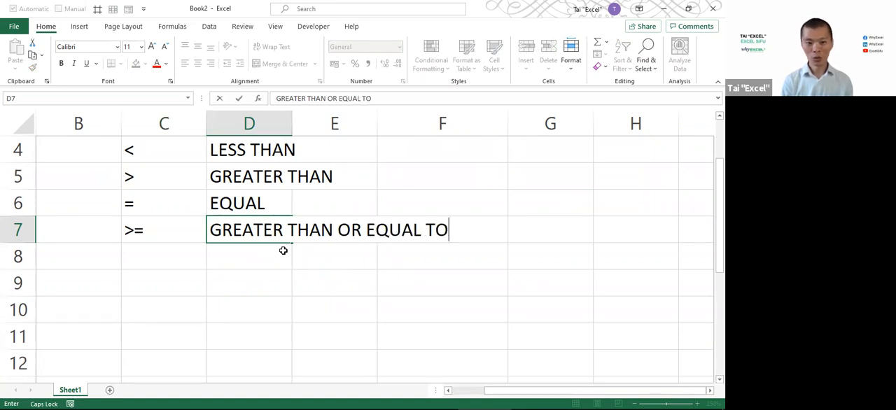
{"action": "key", "text": "Return"}
Add the <= operator in C8 with the description LESS THAN OR EQUAL TO in D8
{"action": "type", "text": "<"}
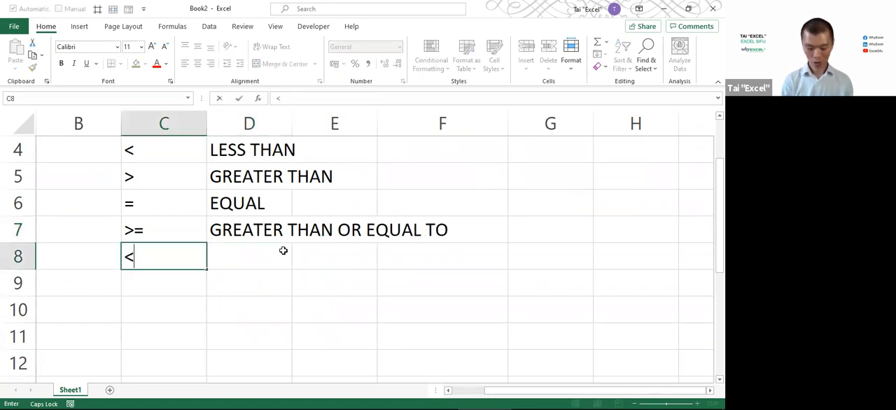
{"action": "type", "text": "= LESS"}
{"action": "key", "text": "BackSpace"}
{"action": "key", "text": "BackSpace"}
{"action": "key", "text": "BackSpace"}
{"action": "key", "text": "BackSpace"}
{"action": "key", "text": "BackSpace"}
{"action": "key", "text": "Tab"}
{"action": "type", "text": "LESS "}
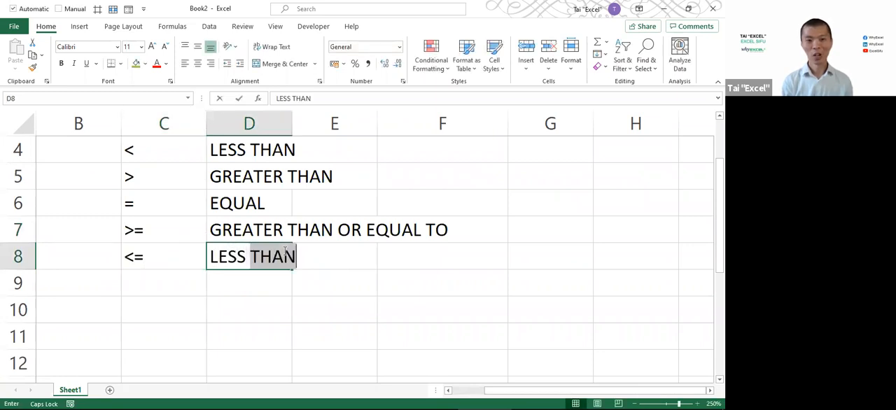
{"action": "type", "text": "THAN OR EQUAL T"}
{"action": "key", "text": "BackSpace"}
{"action": "type", "text": "TO"}
{"action": "key", "text": "Return"}
Add the <> operator in C9 with the description NOT EQUAL TO in D9
{"action": "type", "text": "<>"}
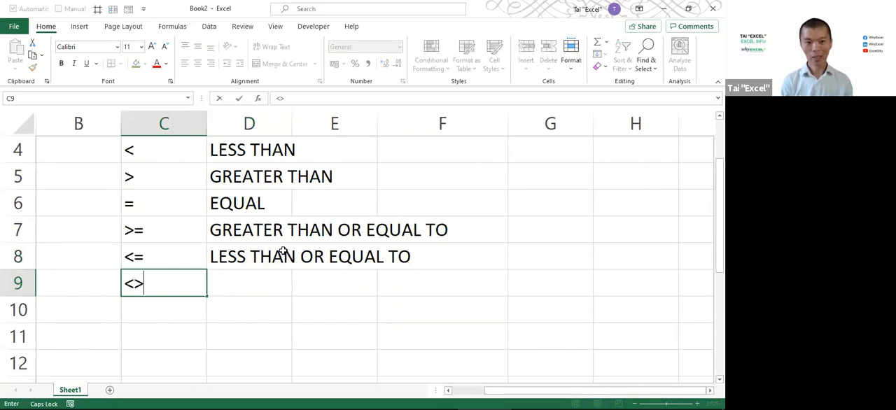
{"action": "key", "text": "Tab"}
{"action": "type", "text": "NO T EUQA"}
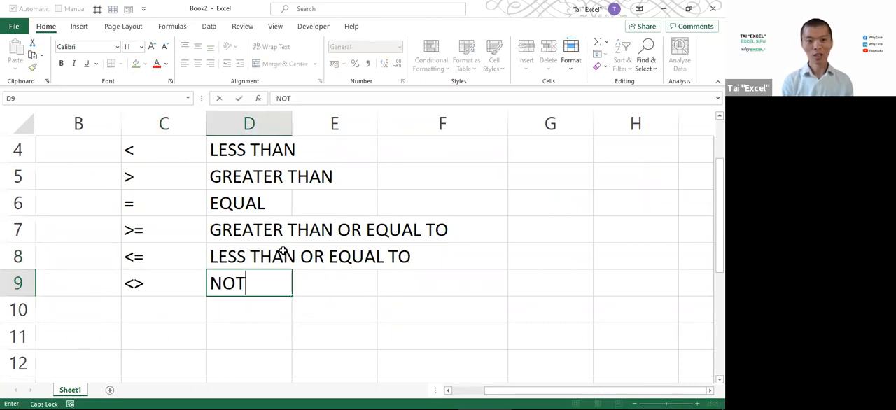
{"action": "key", "text": "BackSpace"}
{"action": "key", "text": "BackSpace"}
{"action": "key", "text": "BackSpace"}
{"action": "key", "text": "BackSpace"}
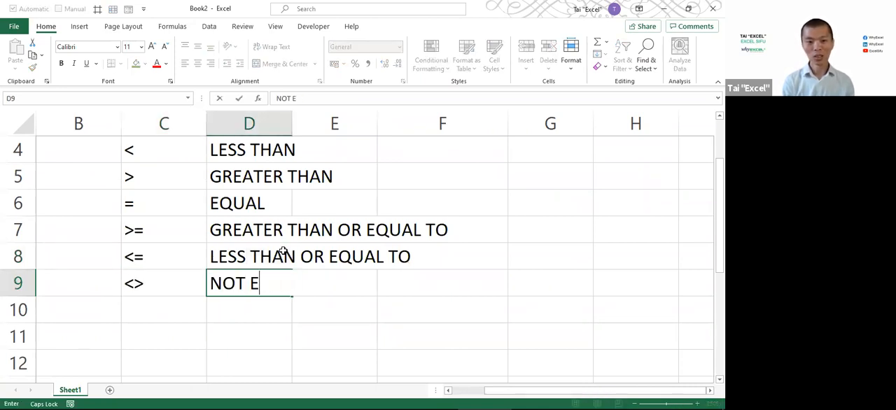
{"action": "type", "text": "EQUAL TO"}
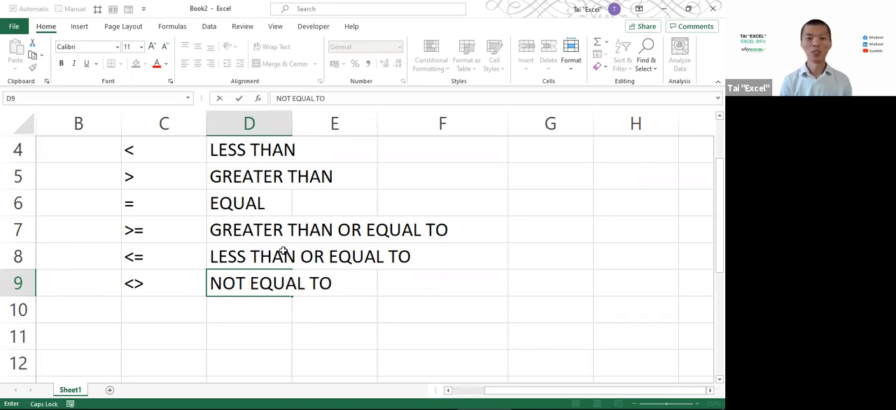
Change the description of the = operator in D6 to EQUAL TO
{"action": "key", "text": "Up"}
{"action": "key", "text": "Up"}
{"action": "key", "text": "Up"}
{"action": "key", "text": "F2"}
{"action": "type", "text": "T"}
{"action": "key", "text": "BackSpace"}
{"action": "type", "text": "TO"}
{"action": "key", "text": "Return"}
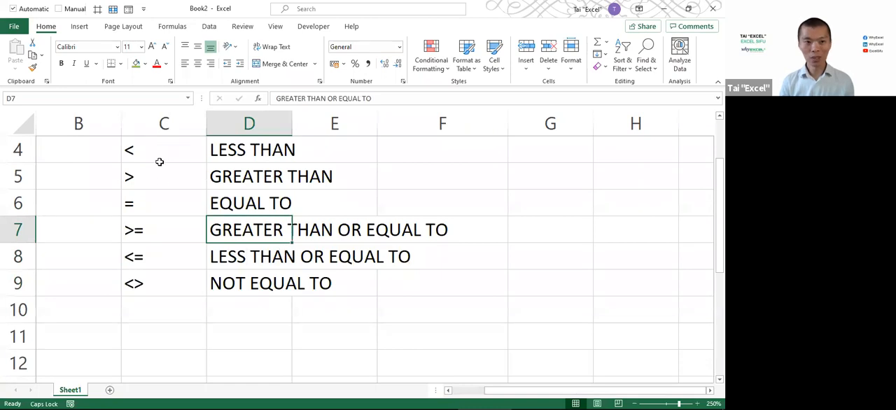
Bold the comparison operators in C4:C9 and go over the list with its descriptions
{"action": "left_click_drag", "start_coordinate": [148, 153], "coordinate": [160, 278]}
{"action": "key", "text": "ctrl+b"}
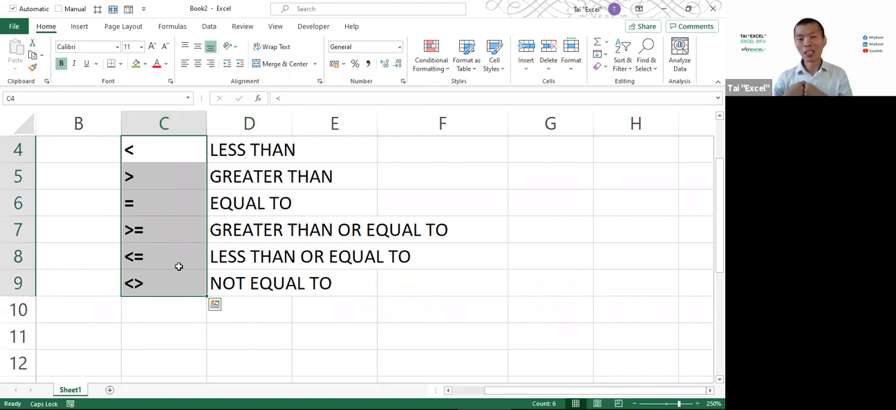
{"action": "left_click", "coordinate": [153, 159]}
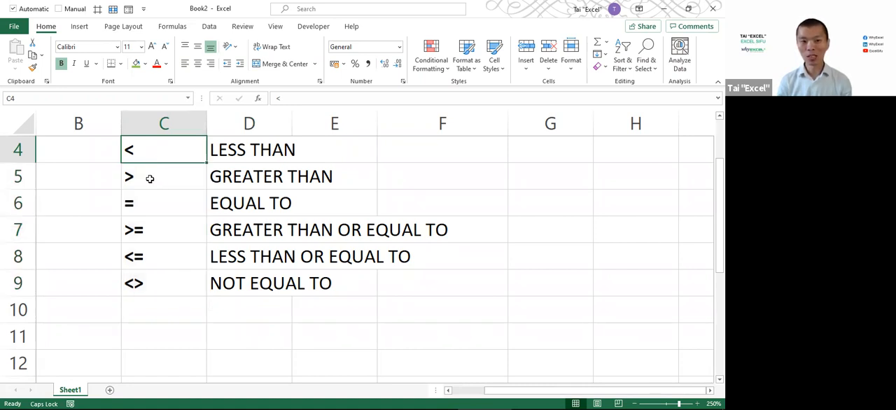
{"action": "left_click", "coordinate": [152, 179]}
{"action": "left_click_drag", "start_coordinate": [158, 153], "coordinate": [242, 270]}
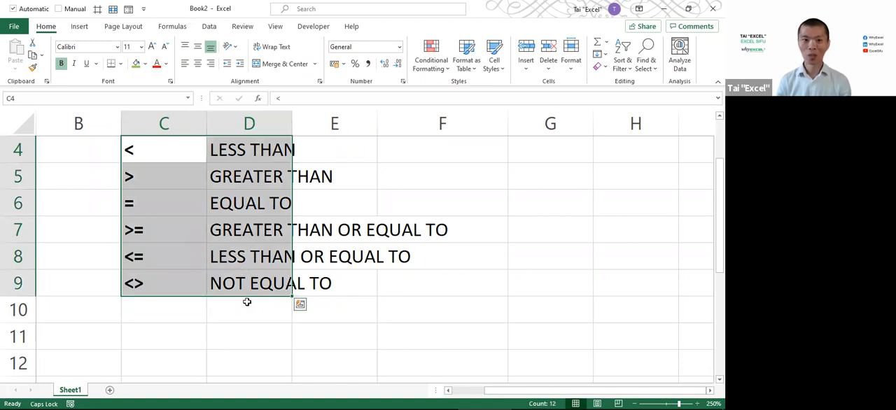
{"action": "left_click", "coordinate": [244, 320]}
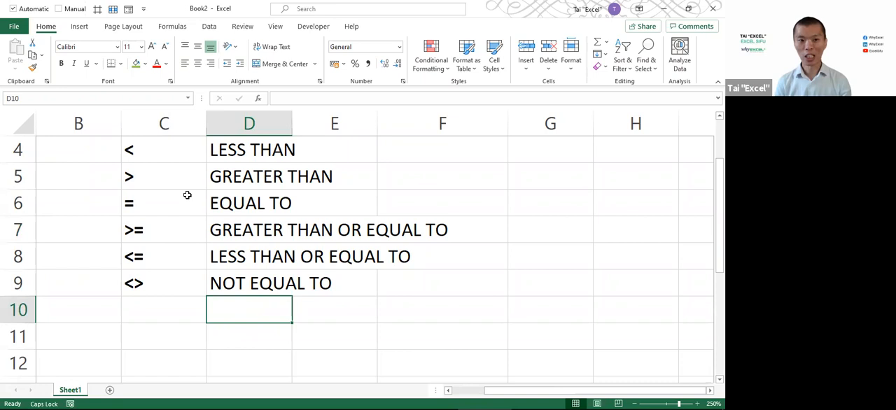
{"action": "left_click", "coordinate": [160, 149]}
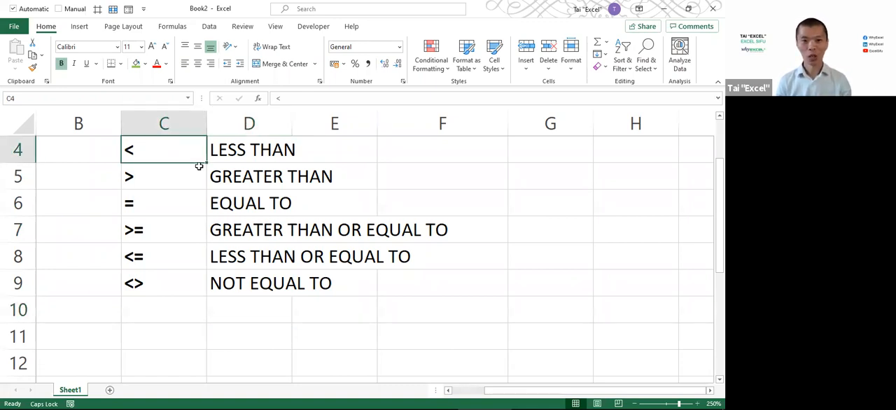
Clear the comparison operator list and its descriptions from C4:D9
{"action": "scroll", "coordinate": [198, 166], "scroll_direction": "up", "scroll_amount": 1}
{"action": "left_click_drag", "start_coordinate": [163, 208], "coordinate": [239, 366]}
{"action": "key", "text": "Delete"}
Write the formula =A2<$G$1 in C2 to test START against OFFICE START, with an absolute reference to G1
{"action": "left_click", "coordinate": [175, 179]}
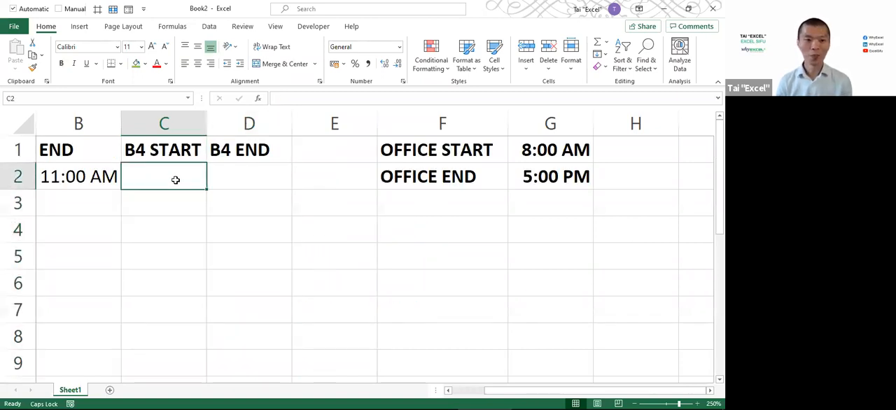
{"action": "scroll", "coordinate": [176, 178], "scroll_direction": "down", "scroll_amount": 2}
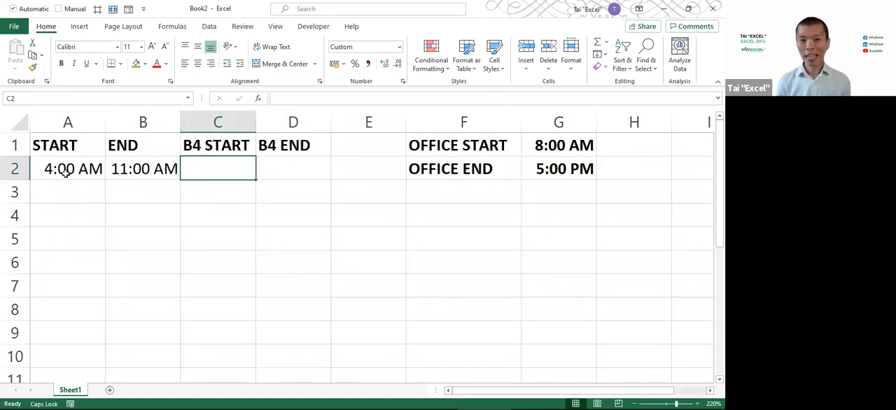
{"action": "left_click", "coordinate": [575, 144]}
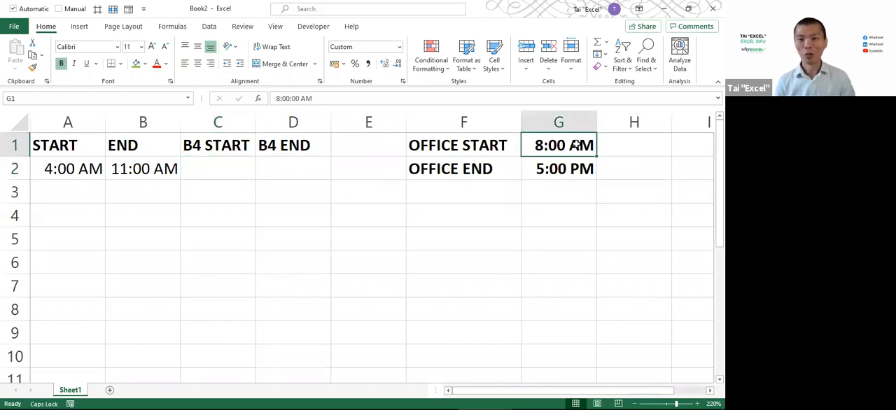
{"action": "left_click", "coordinate": [224, 167]}
{"action": "type", "text": "="}
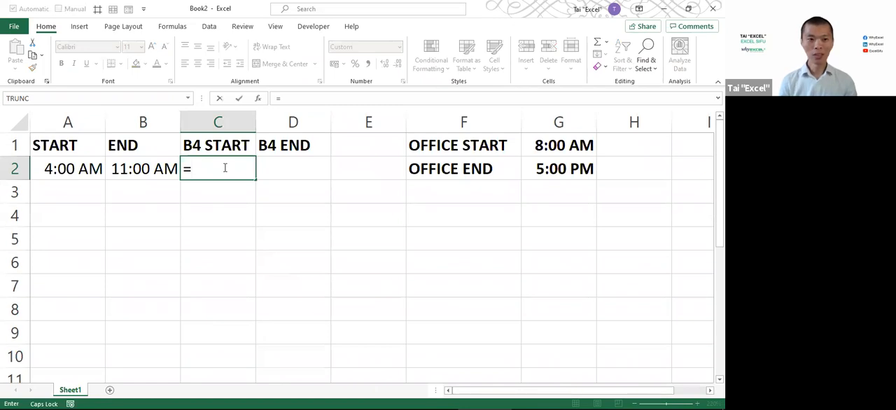
{"action": "left_click", "coordinate": [61, 166]}
{"action": "type", "text": "<"}
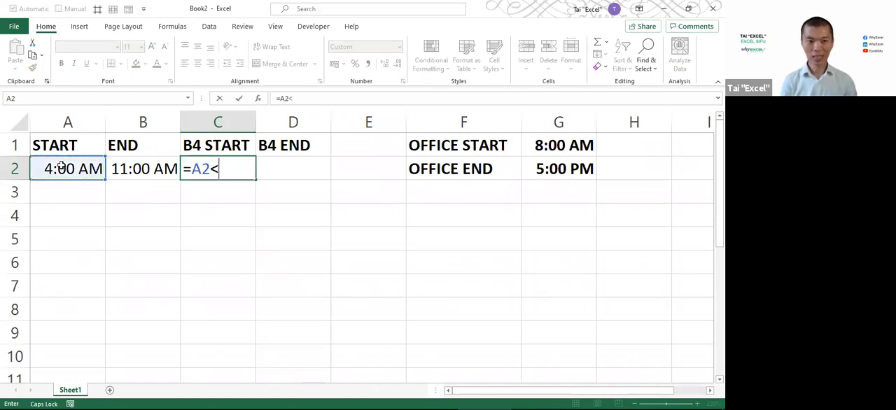
{"action": "left_click", "coordinate": [590, 145]}
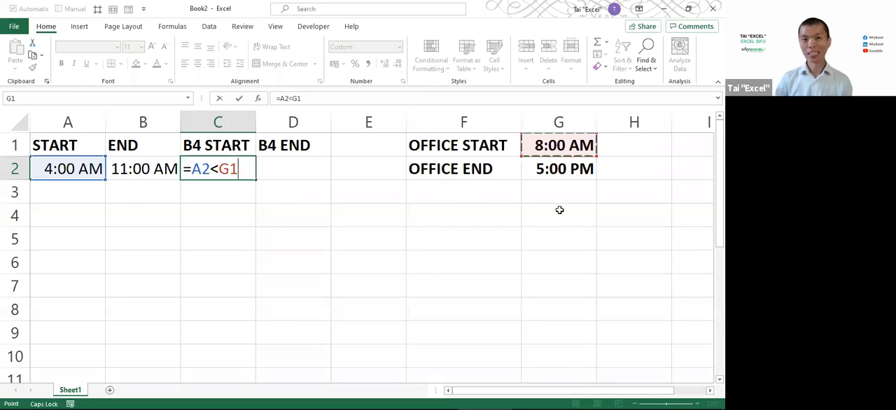
{"action": "key", "text": "F4"}
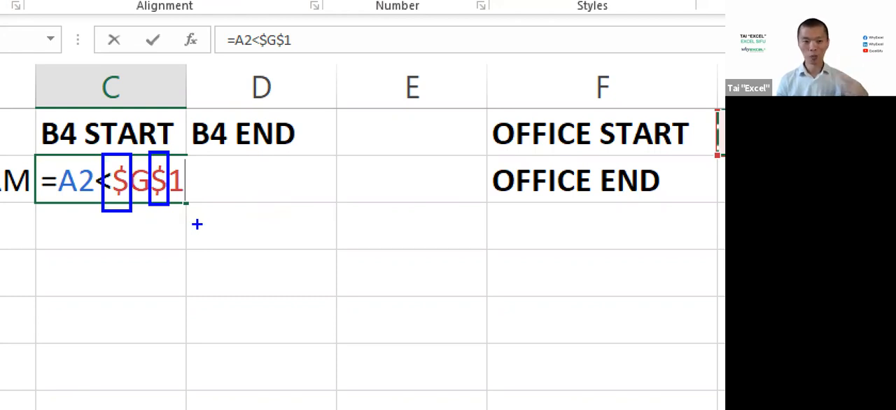
Annotate the zoomed screen with a box below the B4 END heading containing the note F4
{"action": "left_click_drag", "start_coordinate": [223, 184], "coordinate": [321, 273]}
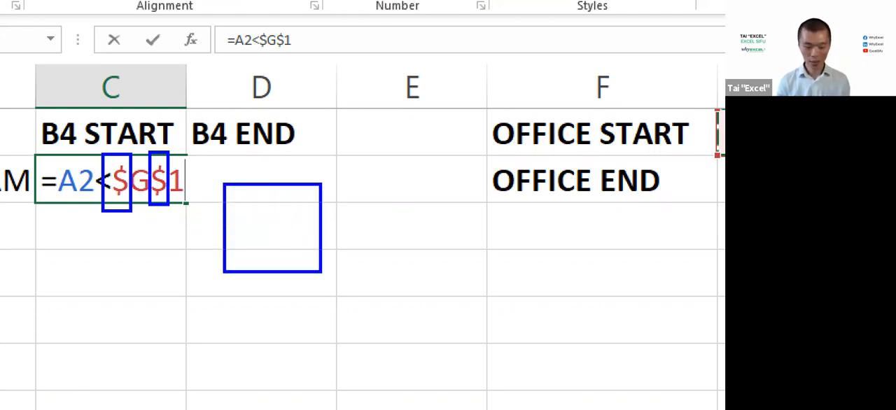
{"action": "type", "text": "t"}
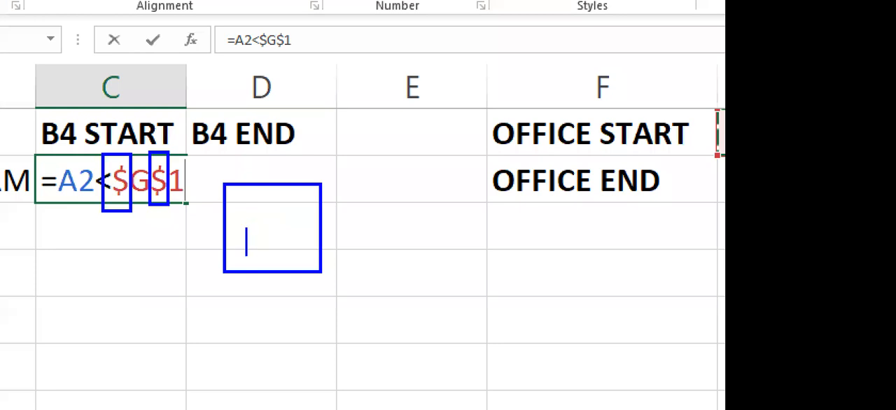
{"action": "type", "text": "F4"}
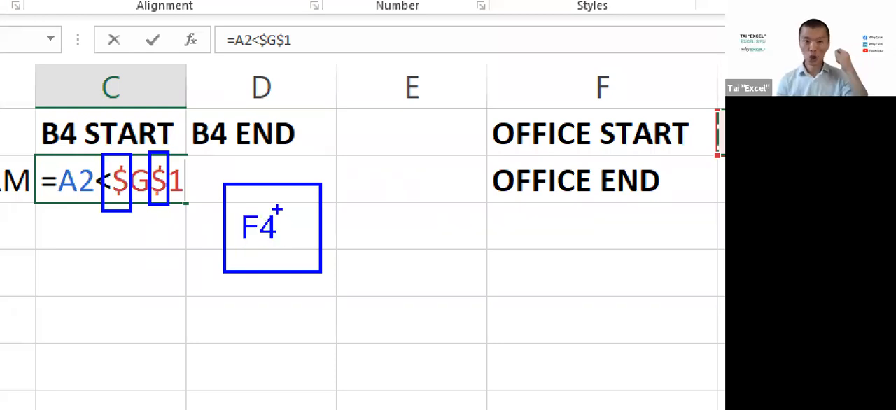
Annotate the zoomed screen with a second box beside the F4 note containing the note Fn, and leave the annotation view
{"action": "mouse_move", "coordinate": [110, 221]}
{"action": "left_mouse_down"}
{"action": "mouse_move", "coordinate": [183, 281]}
{"action": "mouse_move", "coordinate": [204, 286]}
{"action": "left_mouse_up"}
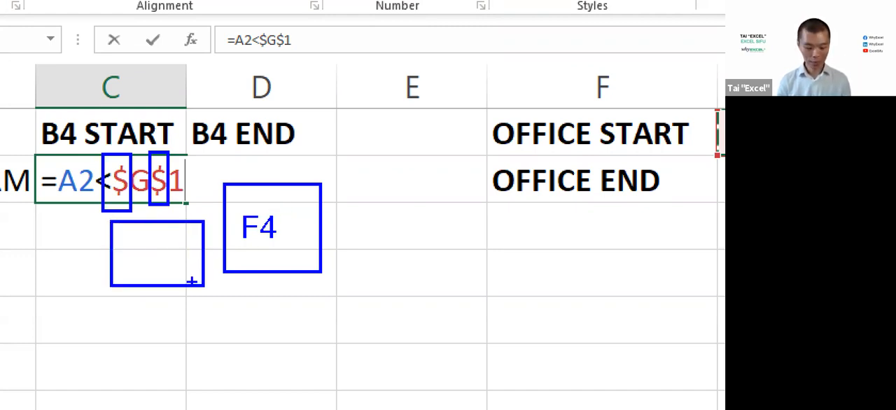
{"action": "type", "text": "Fn"}
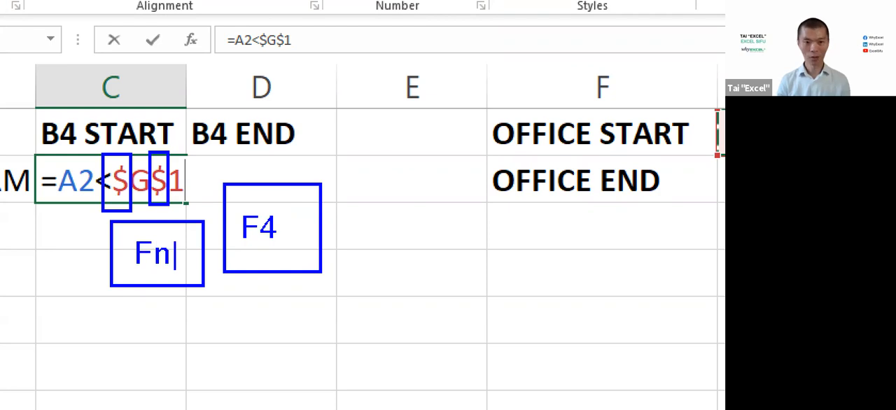
{"action": "key", "text": "Escape"}
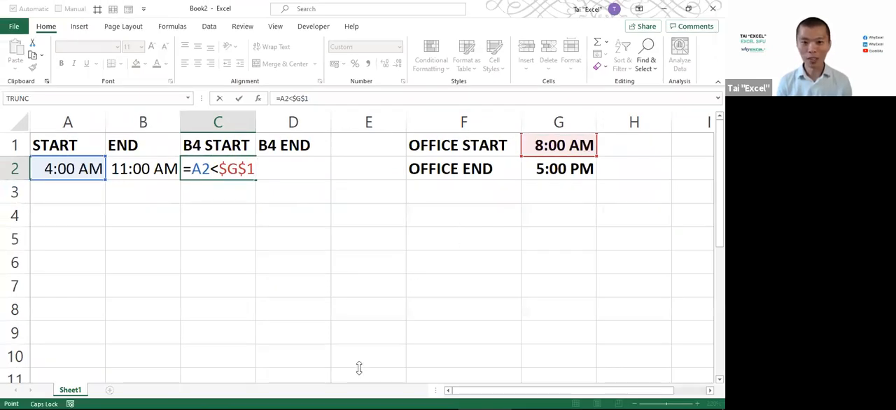
Commit the comparison formula =A2<$G$1 in C2
{"action": "left_click", "coordinate": [372, 301]}
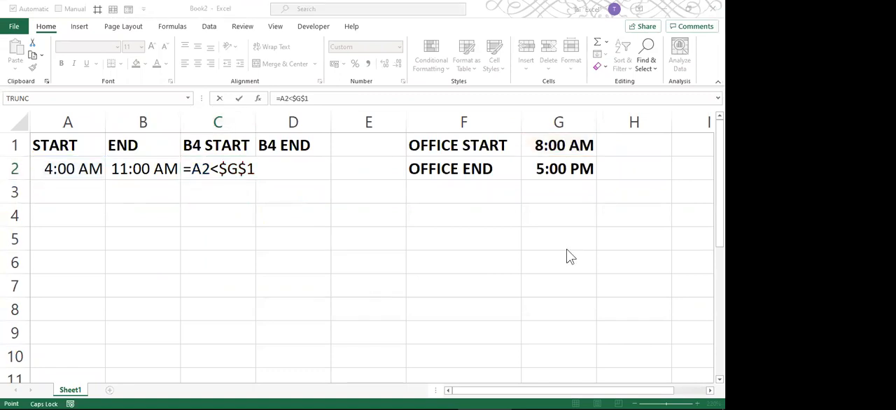
{"action": "left_click", "coordinate": [338, 241]}
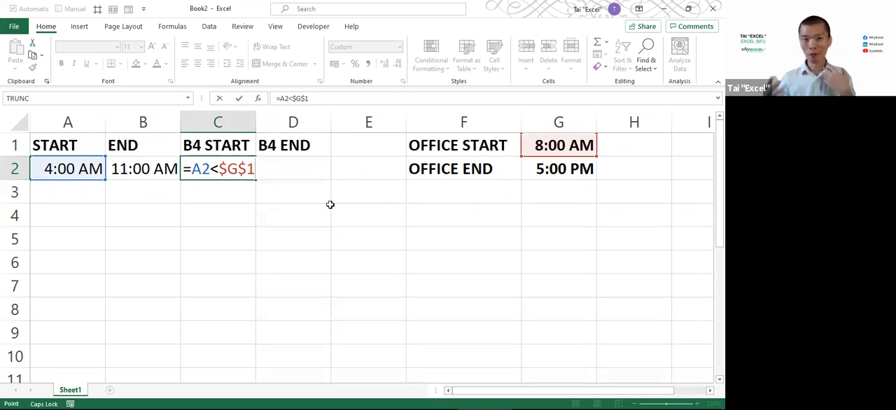
{"action": "key", "text": "Return"}
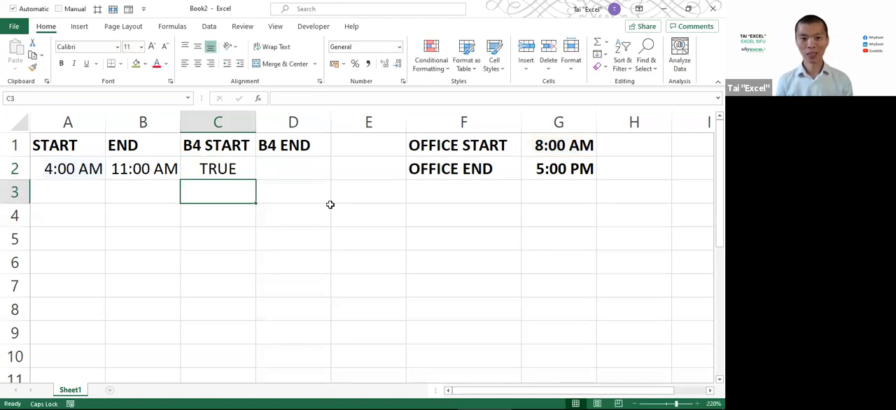
Wrap the C2 comparison in an IF that returns START or OFFICE START, giving =IF(A2<$G$1,A2,G1)
{"action": "left_click", "coordinate": [242, 172]}
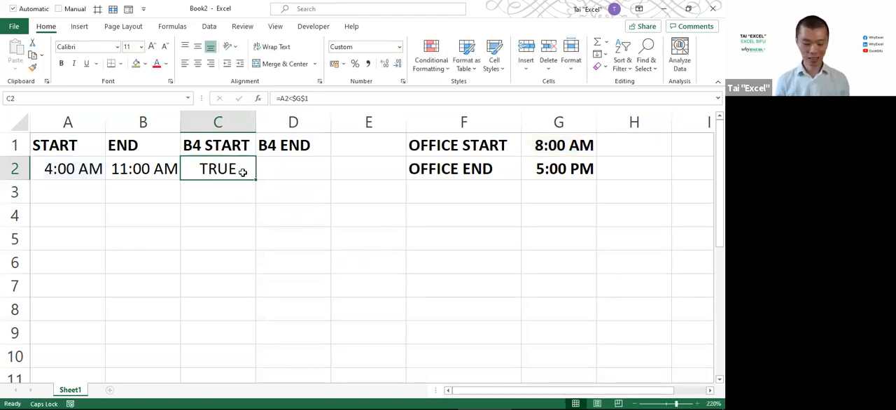
{"action": "double_click", "coordinate": [242, 172]}
{"action": "key", "text": "Left"}
{"action": "key", "text": "Left"}
{"action": "key", "text": "Left"}
{"action": "key", "text": "Left"}
{"action": "key", "text": "Left"}
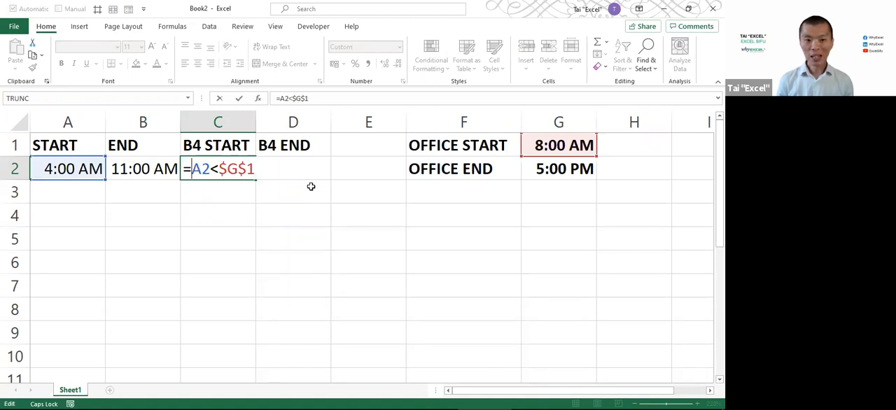
{"action": "type", "text": "IF("}
{"action": "key", "text": "End"}
{"action": "type", "text": ","}
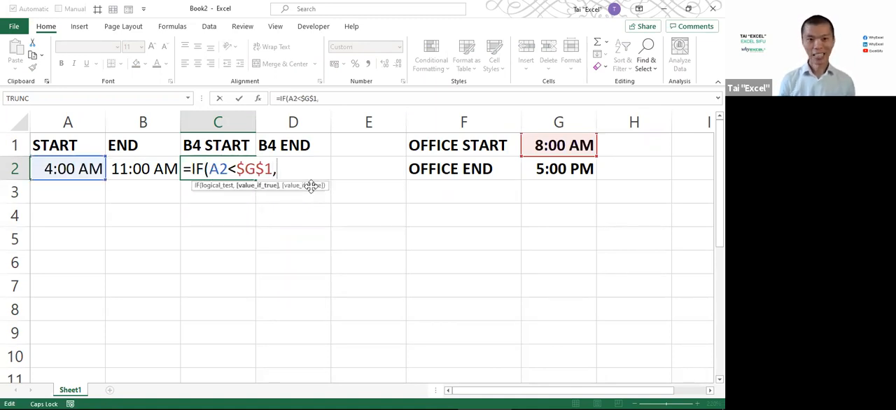
{"action": "left_click", "coordinate": [73, 169]}
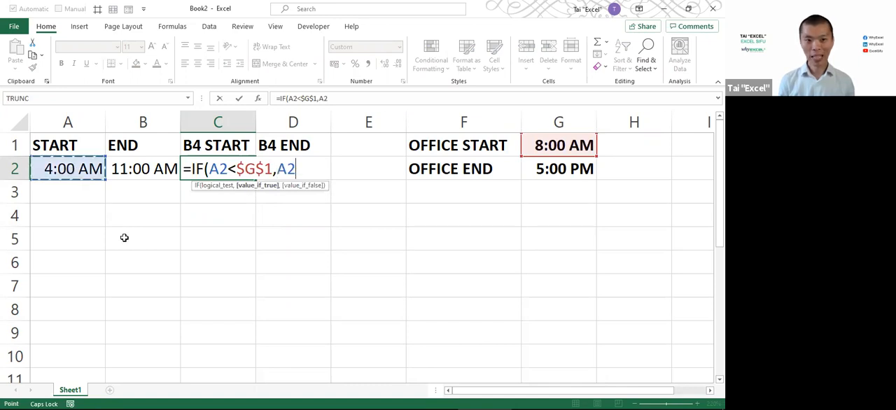
{"action": "type", "text": ","}
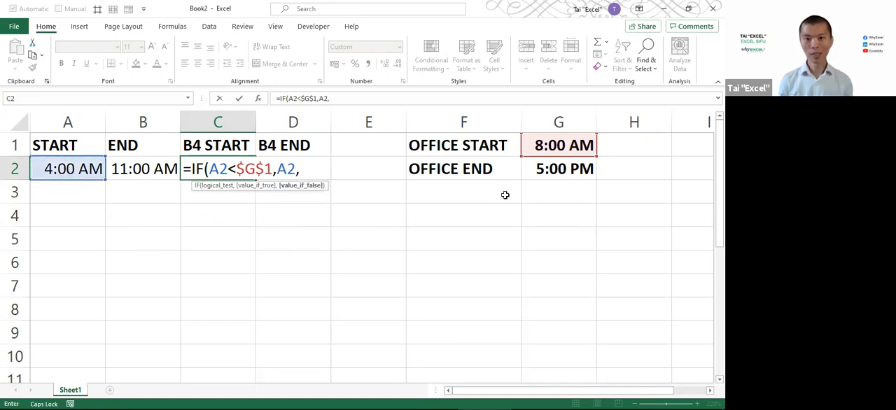
{"action": "left_click", "coordinate": [559, 144]}
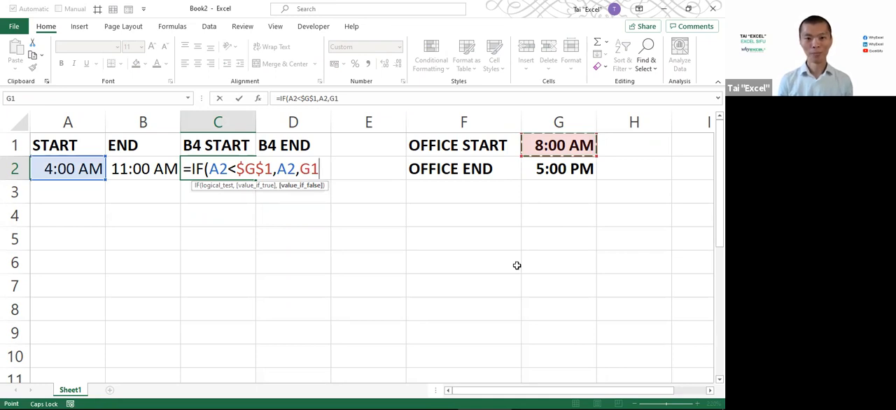
{"action": "type", "text": ")"}
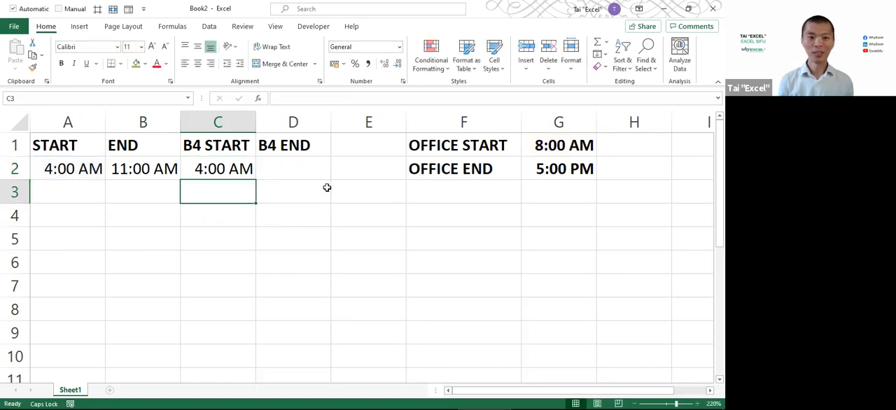
Check the C2 formula, then compare the END time with OFFICE START for the B4 END column
{"action": "left_click", "coordinate": [251, 172]}
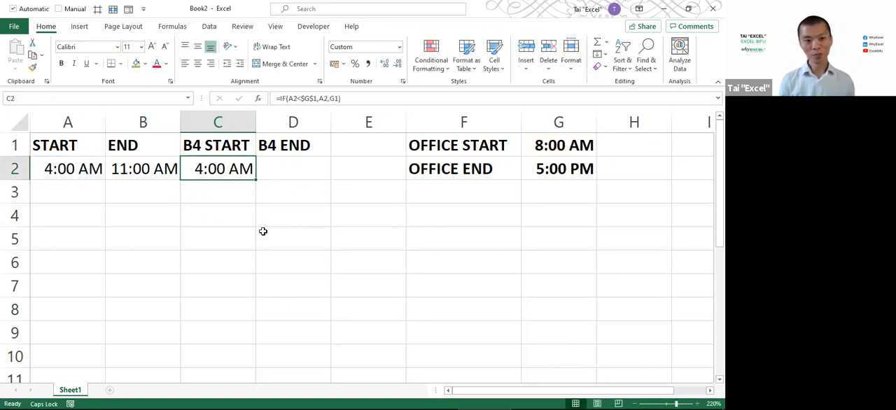
{"action": "left_click", "coordinate": [186, 145]}
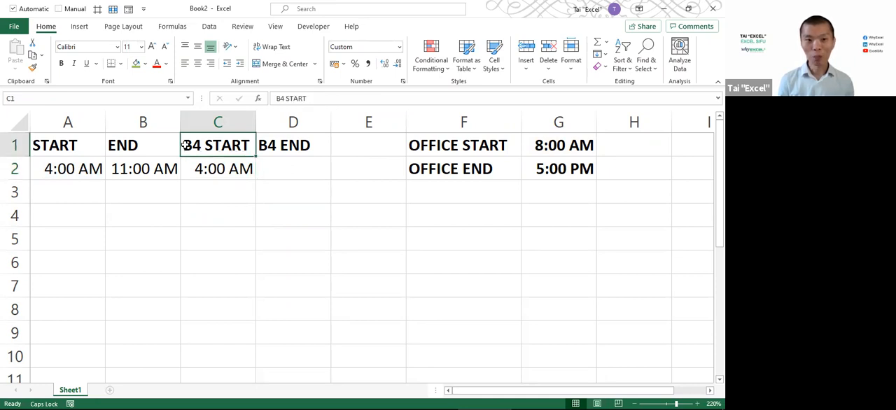
{"action": "left_click", "coordinate": [289, 147]}
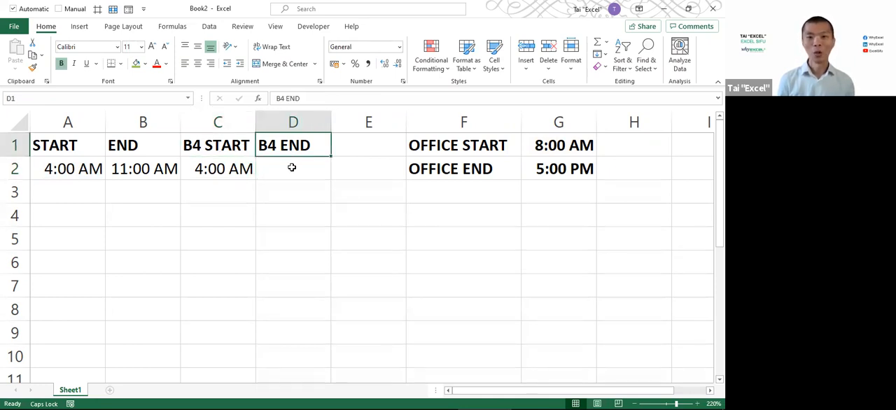
{"action": "left_click", "coordinate": [292, 167]}
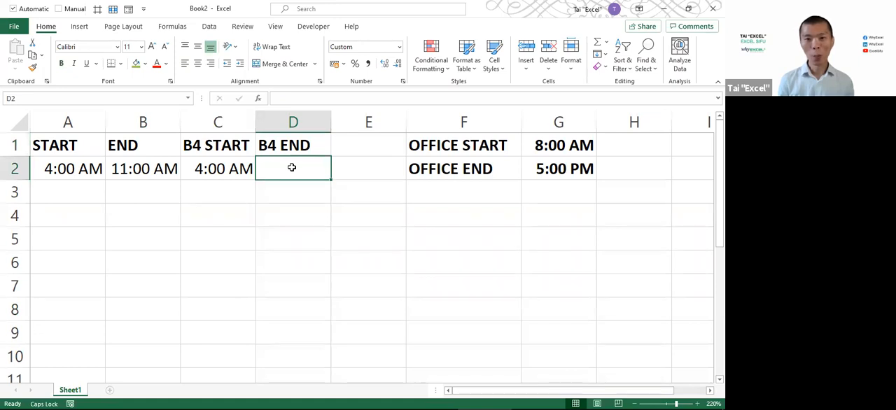
{"action": "left_click", "coordinate": [145, 170]}
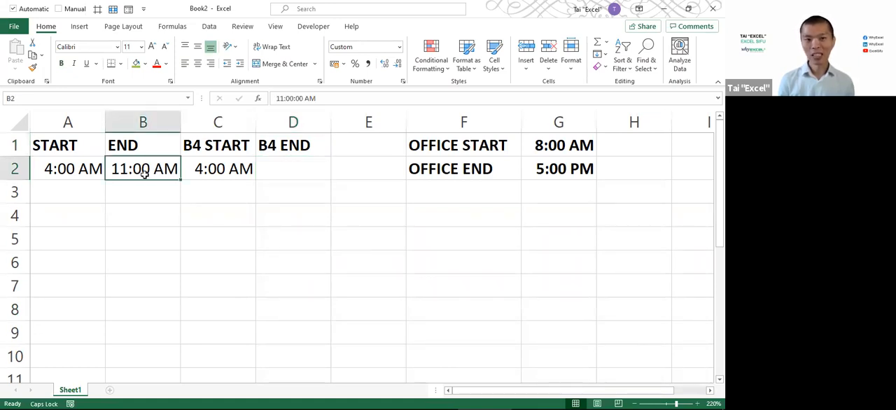
{"action": "left_click", "coordinate": [544, 148]}
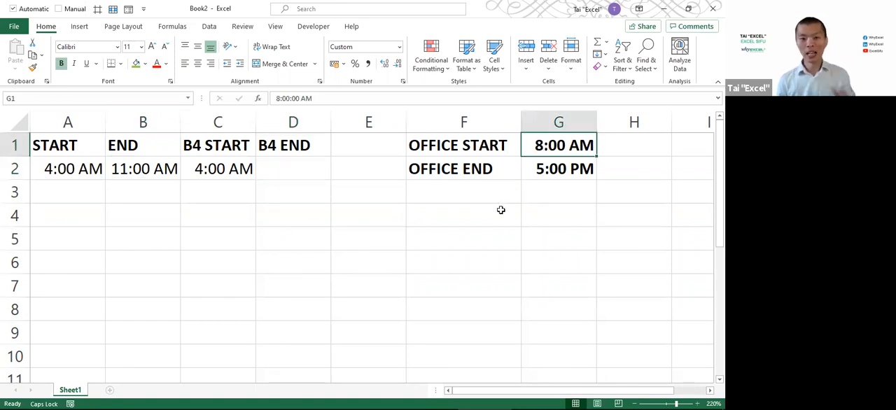
Switch to the timeline chart, zoom in, and box the 8AM and 11AM labels, trying out pointer arrows to each
{"action": "key", "text": "alt+Tab"}
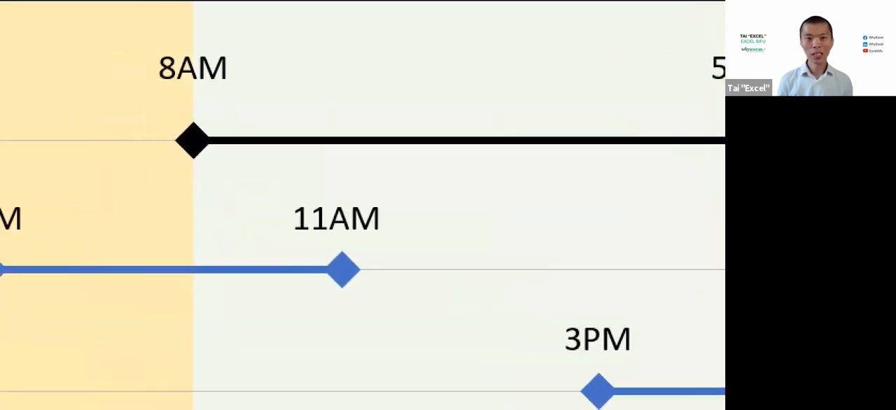
{"action": "left_click_drag", "start_coordinate": [214, 39], "coordinate": [343, 100]}
{"action": "left_click_drag", "start_coordinate": [360, 182], "coordinate": [504, 243]}
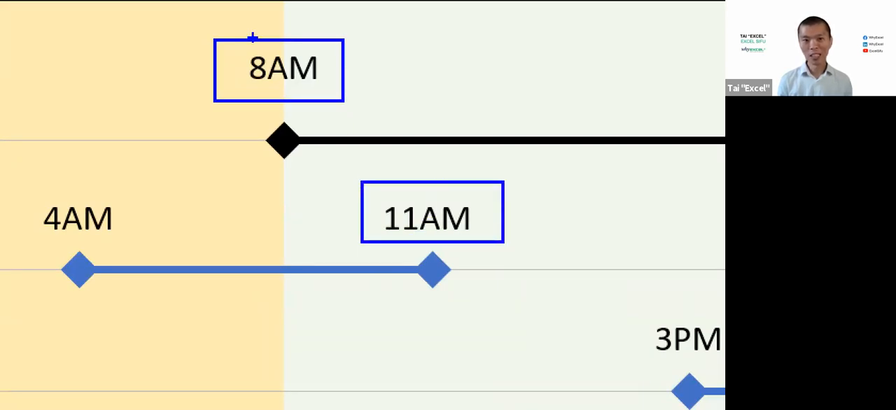
{"action": "left_click_drag", "start_coordinate": [245, 51], "coordinate": [105, 51]}
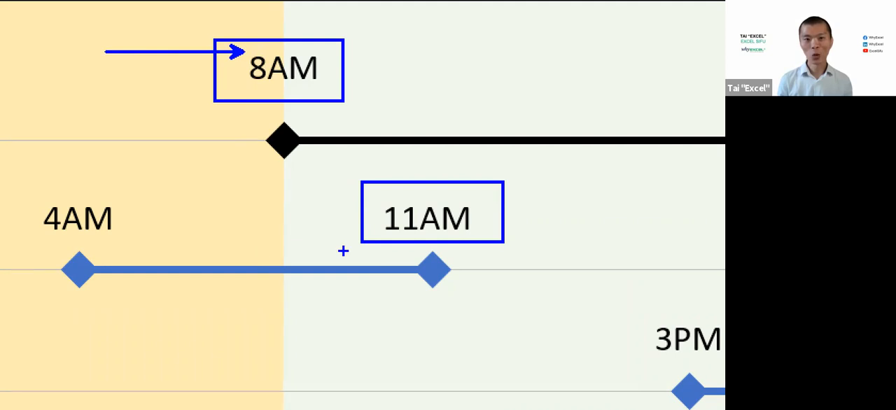
{"action": "key", "text": "ctrl+z"}
{"action": "left_click_drag", "start_coordinate": [495, 198], "coordinate": [514, 103]}
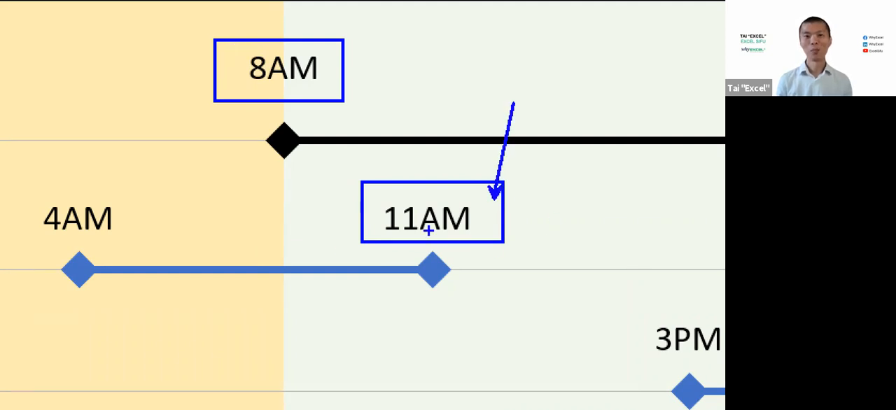
{"action": "key", "text": "ctrl+z"}
Mark the 8AM boundary with a vertical line and an arrow to the 8AM label, and leave the annotation view
{"action": "mouse_move", "coordinate": [282, 4]}
{"action": "left_mouse_down"}
{"action": "mouse_move", "coordinate": [276, 366]}
{"action": "mouse_move", "coordinate": [283, 408]}
{"action": "left_mouse_up"}
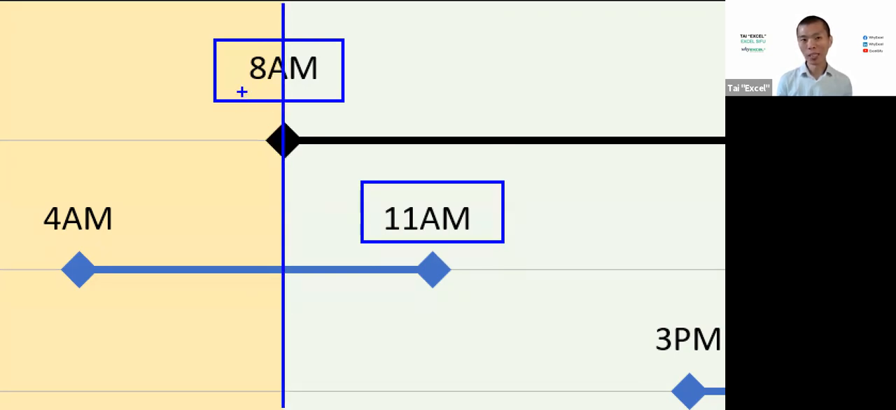
{"action": "left_click_drag", "start_coordinate": [241, 91], "coordinate": [189, 178]}
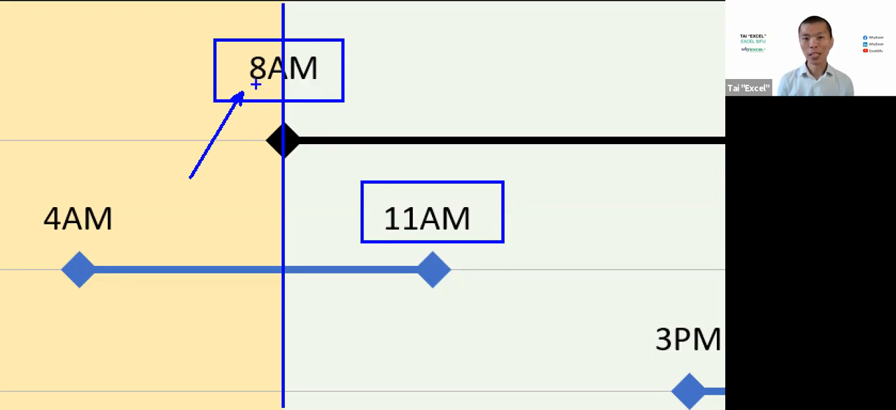
{"action": "key", "text": "Escape"}
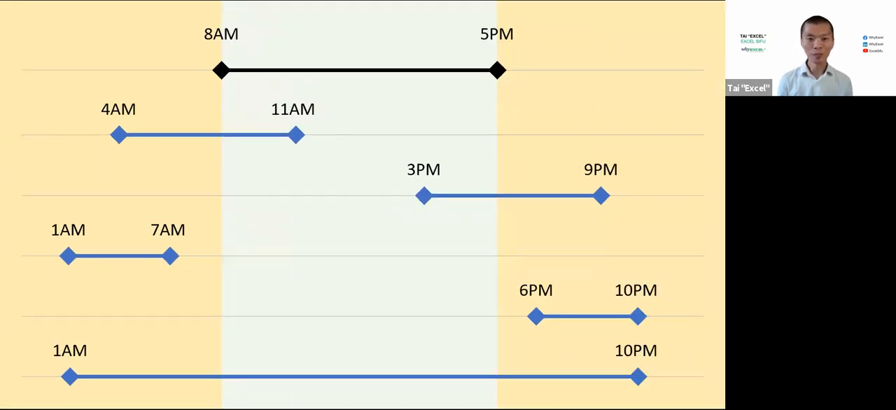
Switch back to Excel and start an IF formula in D2 with the test B2<G1, comparing END with OFFICE START
{"action": "key", "text": "alt+Tab"}
{"action": "left_click", "coordinate": [287, 176]}
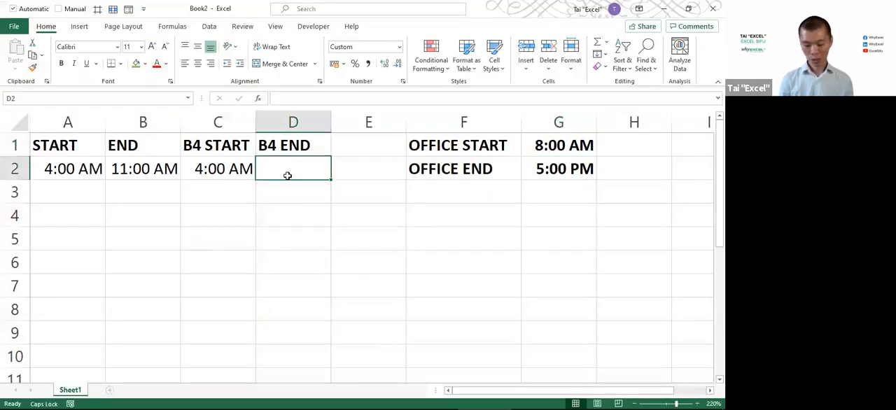
{"action": "type", "text": "=IF"}
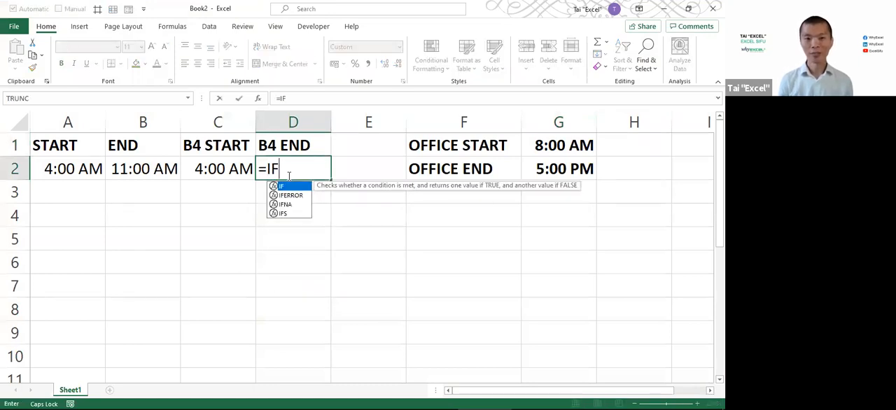
{"action": "type", "text": "("}
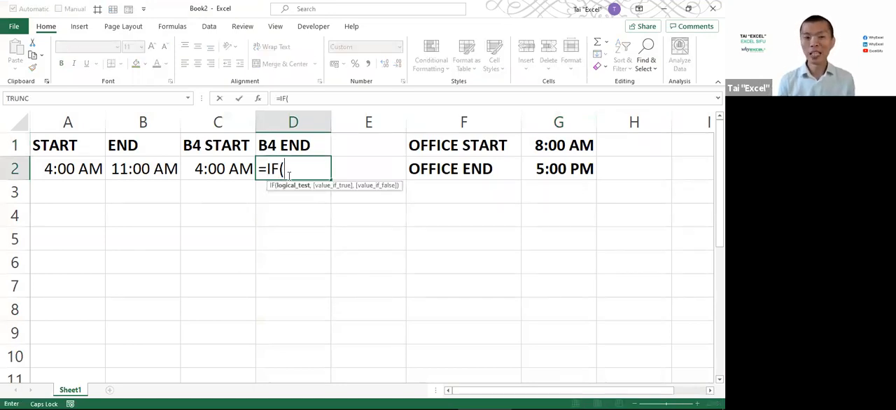
{"action": "left_click", "coordinate": [160, 169]}
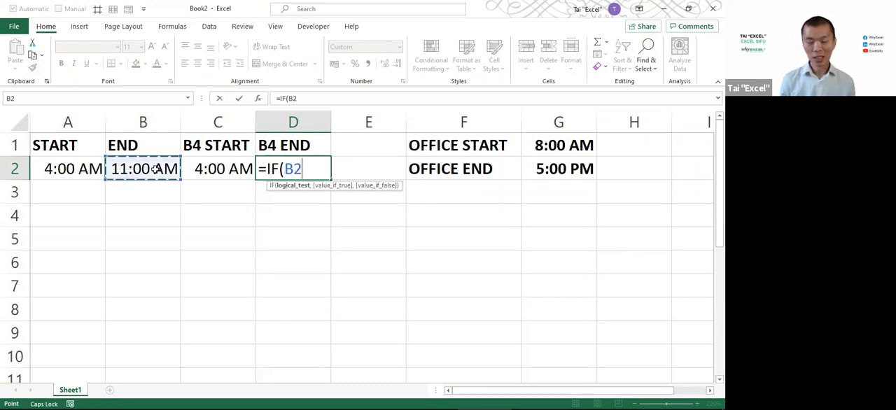
{"action": "type", "text": "<="}
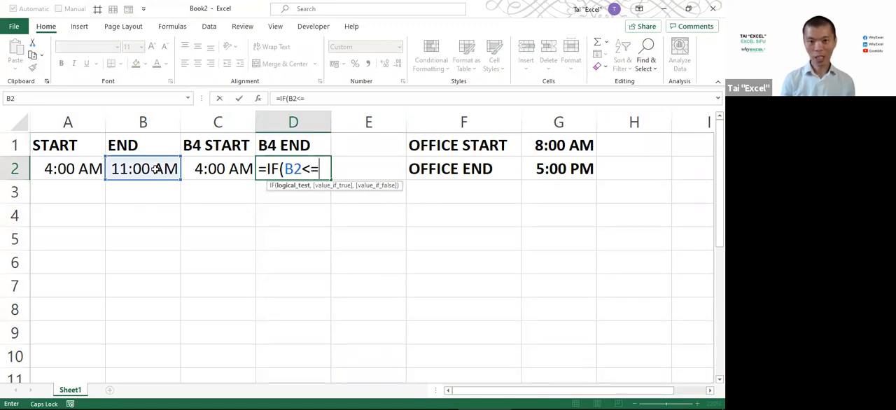
{"action": "left_click", "coordinate": [574, 150]}
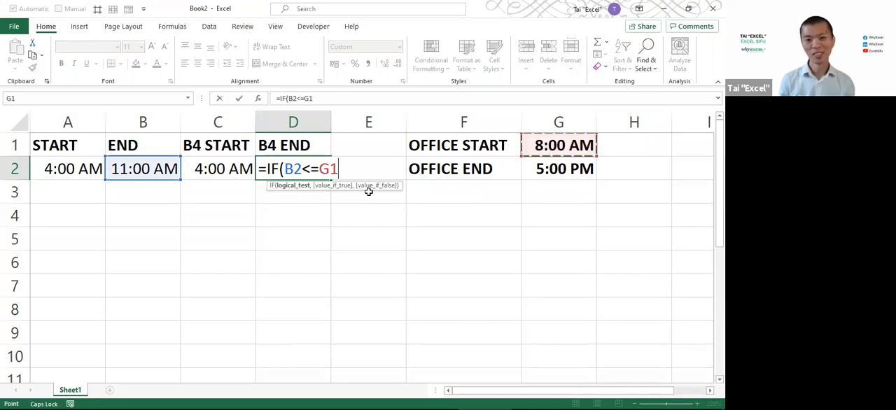
{"action": "left_click", "coordinate": [316, 171]}
{"action": "key", "text": "Delete"}
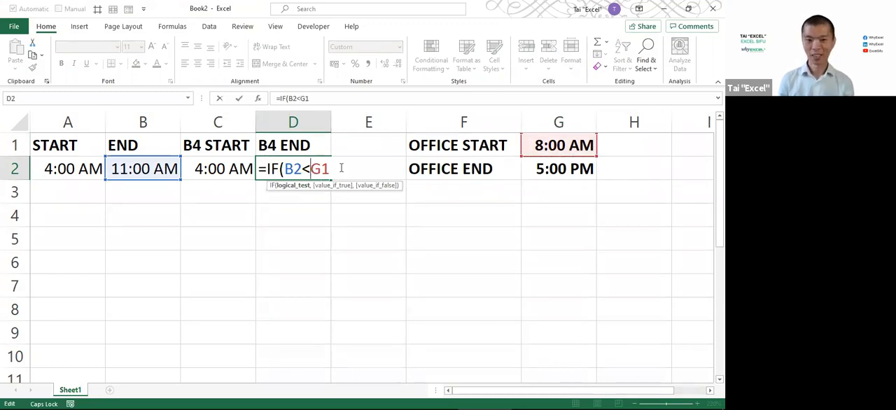
Complete the B4 END formula in D2 as =IF(B2<G1,B2,$G$1) and enter it
{"action": "type", "text": ","}
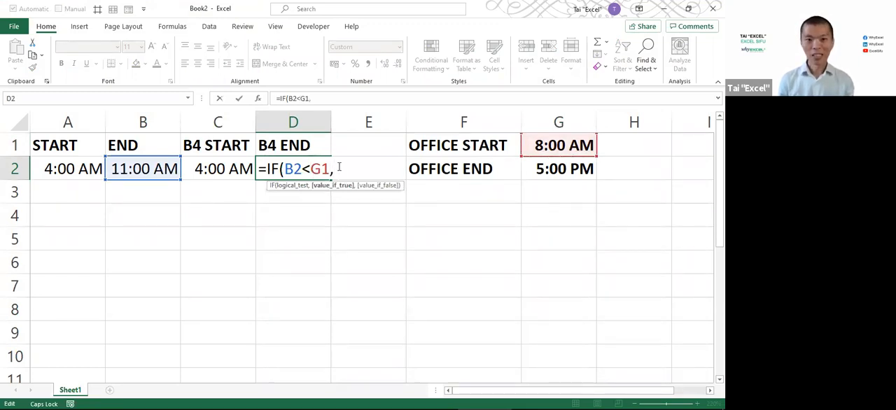
{"action": "left_click", "coordinate": [141, 169]}
{"action": "type", "text": "."}
{"action": "left_click", "coordinate": [565, 145]}
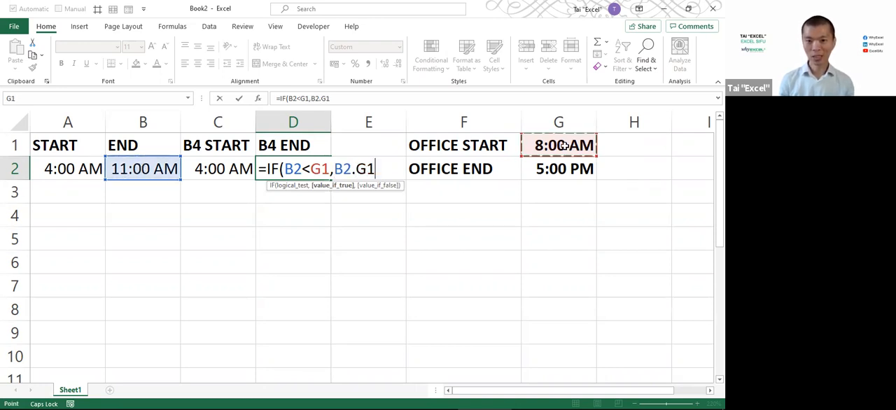
{"action": "key", "text": "F4"}
{"action": "type", "text": ")"}
{"action": "key", "text": "Return"}
{"action": "key", "text": "Return"}
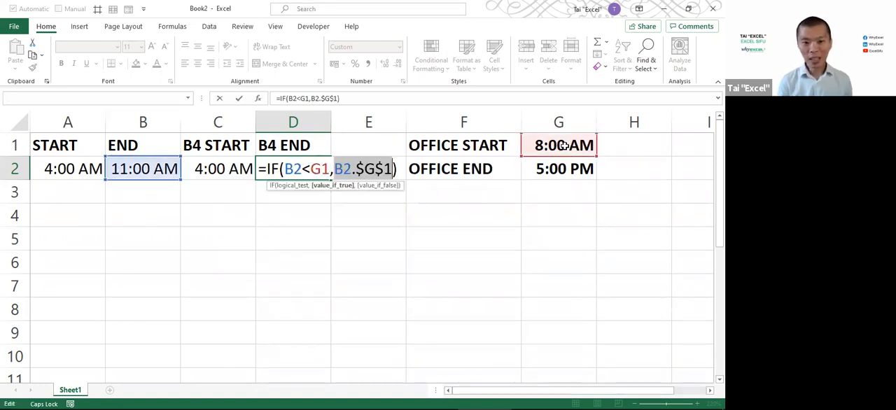
{"action": "left_click", "coordinate": [356, 170]}
{"action": "key", "text": "BackSpace"}
{"action": "type", "text": ","}
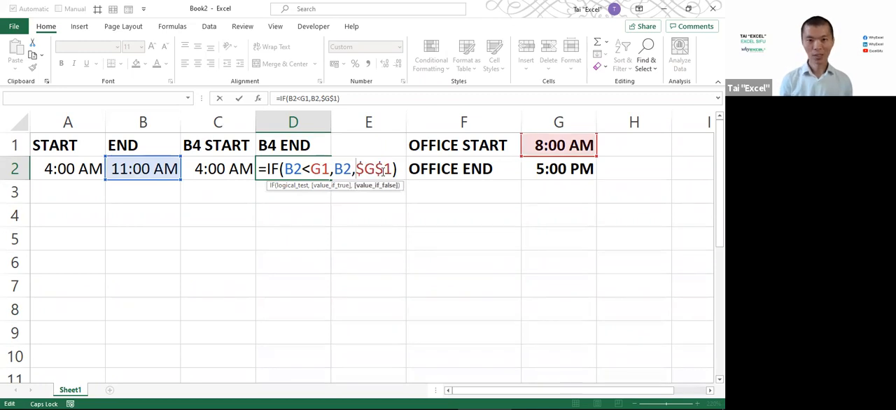
{"action": "key", "text": "ctrl+Return"}
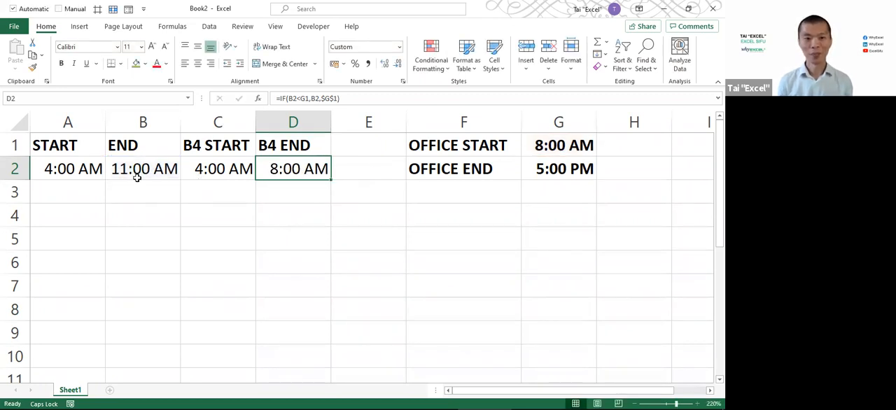
Set the START time in A2 to 3:00 to test the B4 START formula
{"action": "key", "text": "ctrl+Left"}
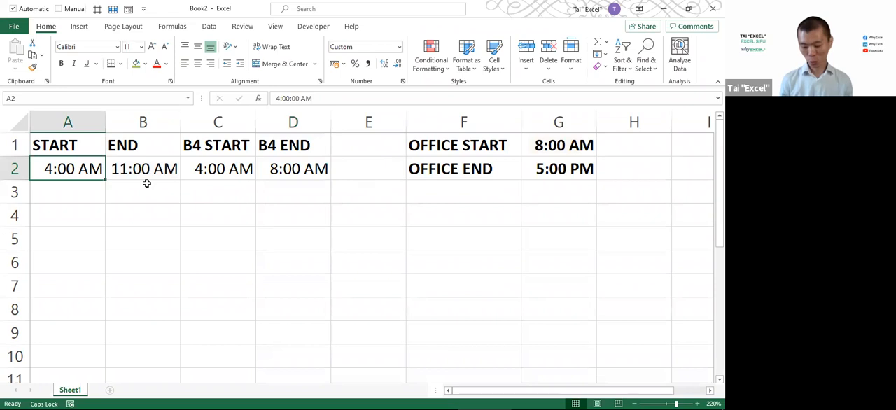
{"action": "type", "text": "3:00"}
{"action": "key", "text": "Return"}
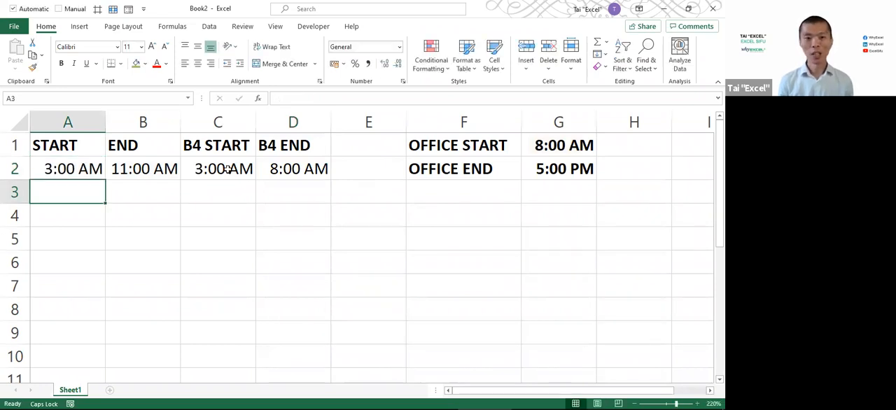
{"action": "key", "text": "Up"}
{"action": "key", "text": "Right"}
{"action": "key", "text": "Right"}
Set the END time in B2 to 12 PM and check the B4 END result in D2
{"action": "left_click", "coordinate": [149, 169]}
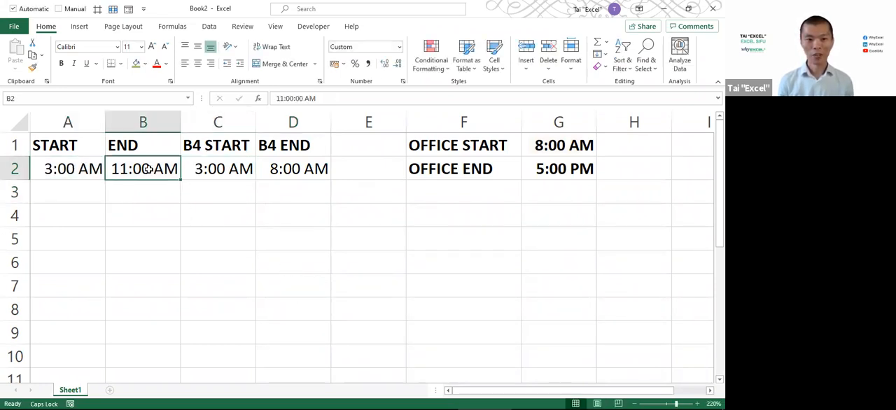
{"action": "type", "text": "15 P"}
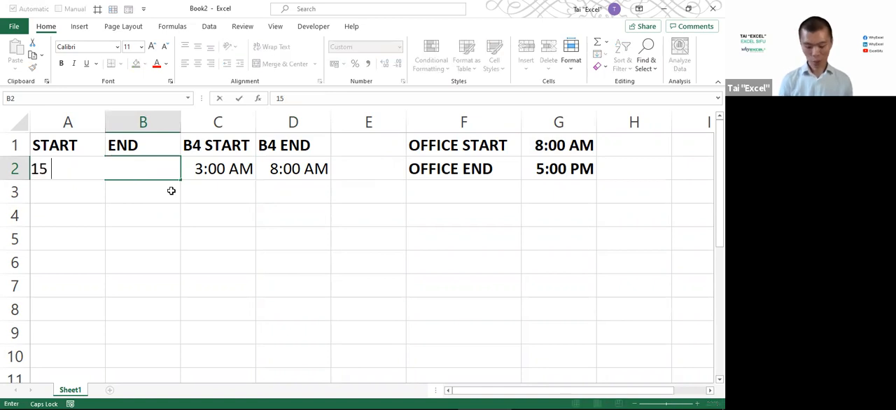
{"action": "key", "text": "Return"}
{"action": "left_click", "coordinate": [145, 170]}
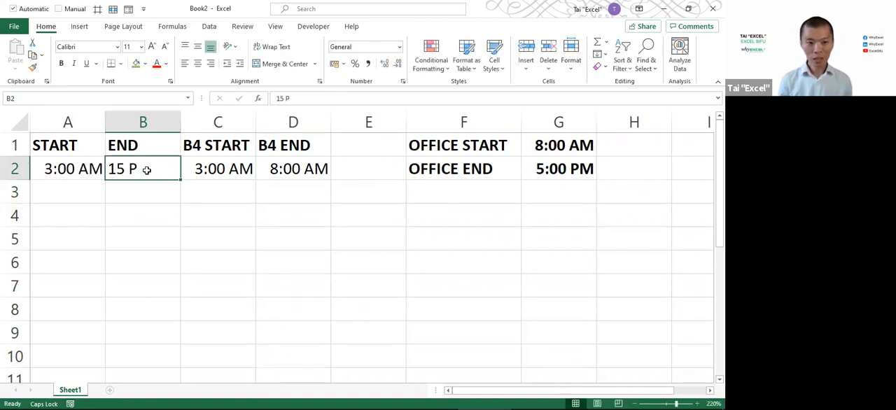
{"action": "type", "text": "12 P"}
{"action": "key", "text": "Return"}
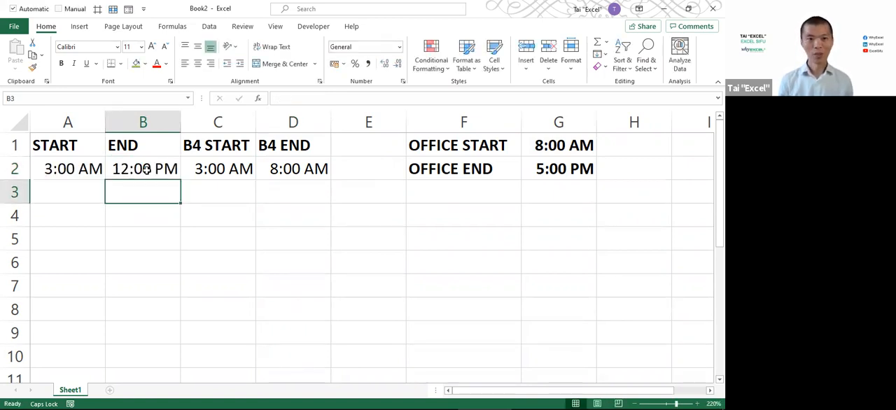
{"action": "left_click", "coordinate": [284, 168]}
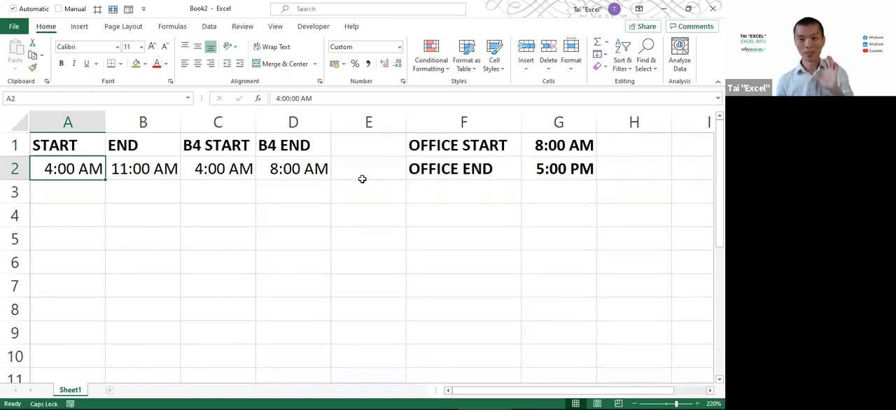
Review the B4 START and B4 END columns and the formula in C2
{"action": "left_click_drag", "start_coordinate": [221, 147], "coordinate": [284, 164]}
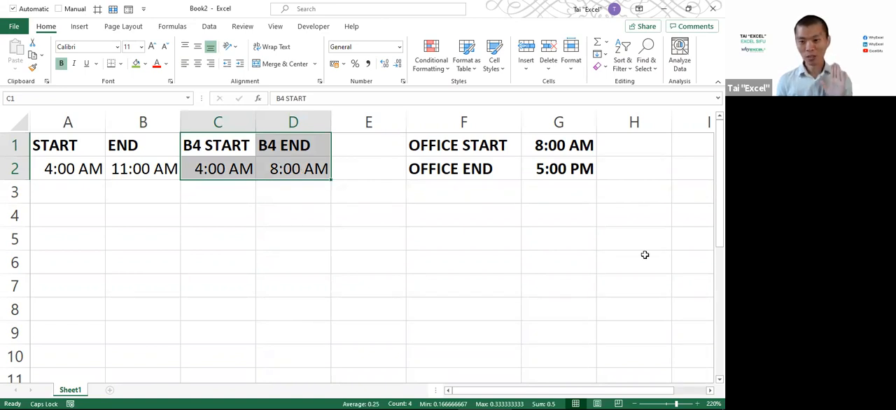
{"action": "key", "text": "alt+Tab"}
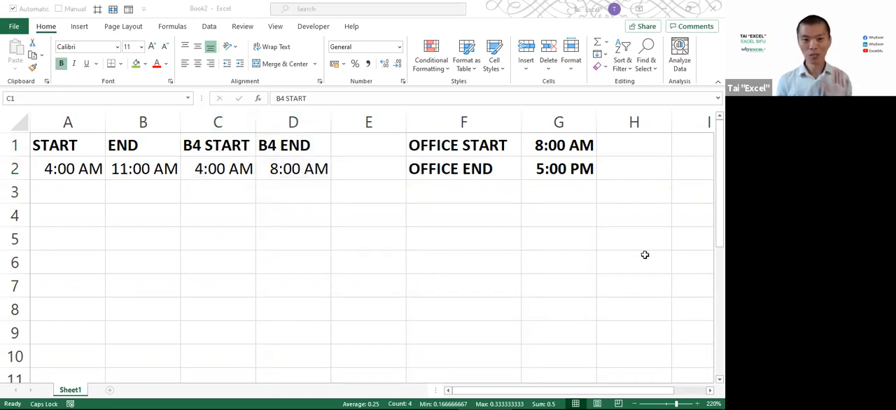
{"action": "key", "text": "alt+Tab"}
{"action": "left_click", "coordinate": [239, 165]}
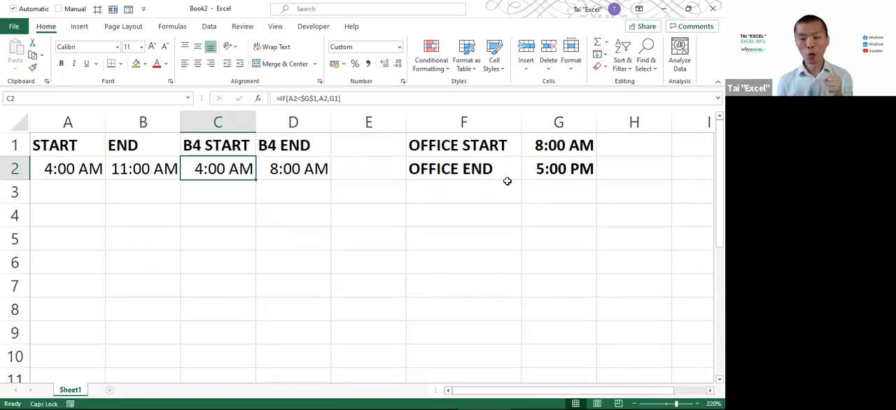
{"action": "key", "text": "alt+Tab"}
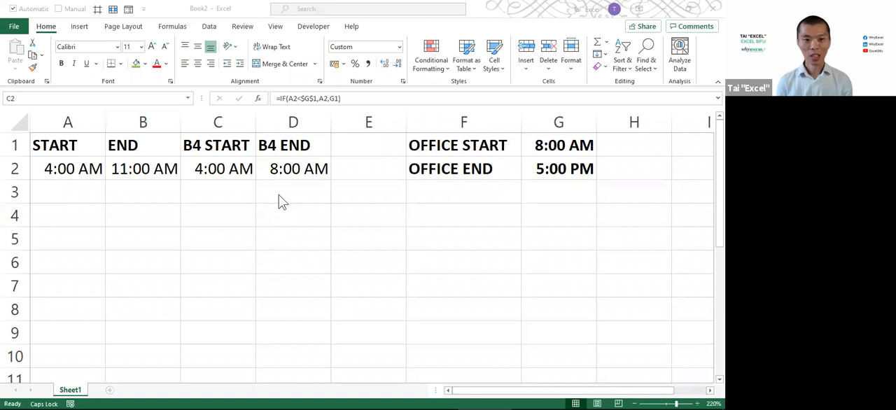
Clear the B4 START and B4 END formulas from C2:D2
{"action": "left_click", "coordinate": [240, 174]}
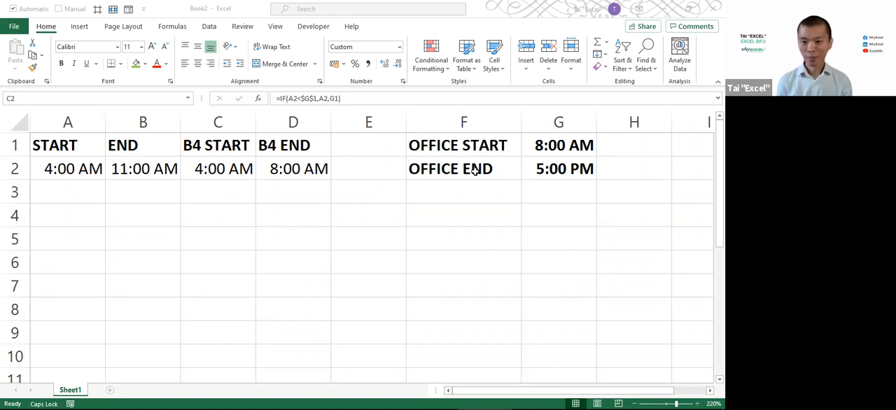
{"action": "left_click_drag", "start_coordinate": [242, 172], "coordinate": [291, 172]}
{"action": "key", "text": "Delete"}
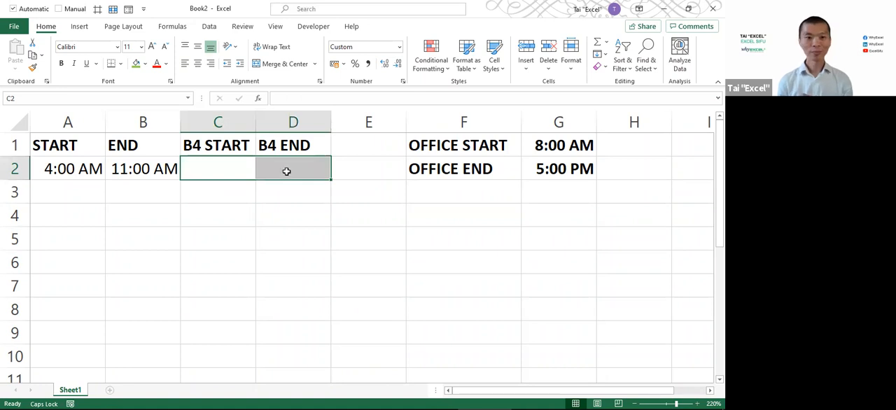
{"action": "left_click", "coordinate": [249, 173]}
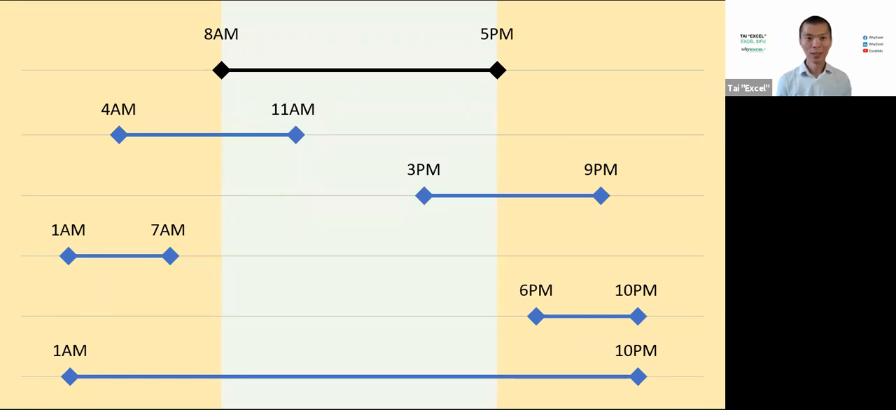
Zoom in on the timeline chart, box the 4AM and 8AM labels, and draw a vertical line along the 8AM boundary
{"action": "key", "text": "ctrl+1"}
{"action": "left_click", "coordinate": [89, 28]}
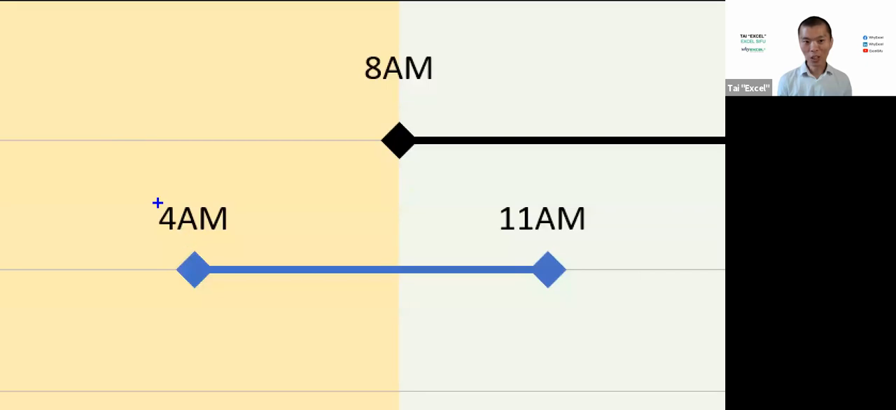
{"action": "left_click_drag", "start_coordinate": [155, 195], "coordinate": [243, 246]}
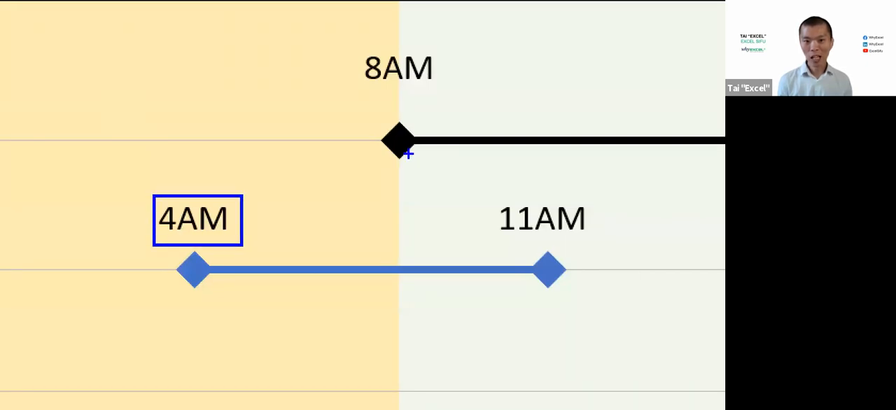
{"action": "left_click_drag", "start_coordinate": [402, 150], "coordinate": [401, 294]}
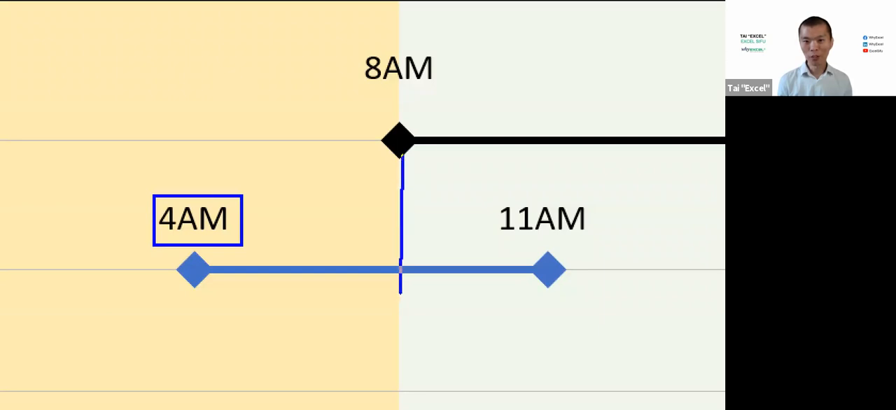
{"action": "left_click_drag", "start_coordinate": [402, 21], "coordinate": [403, 124]}
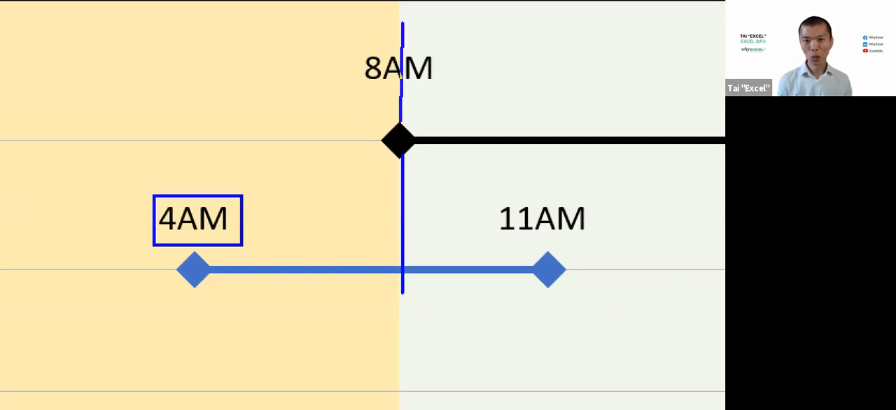
{"action": "left_click_drag", "start_coordinate": [340, 44], "coordinate": [447, 91]}
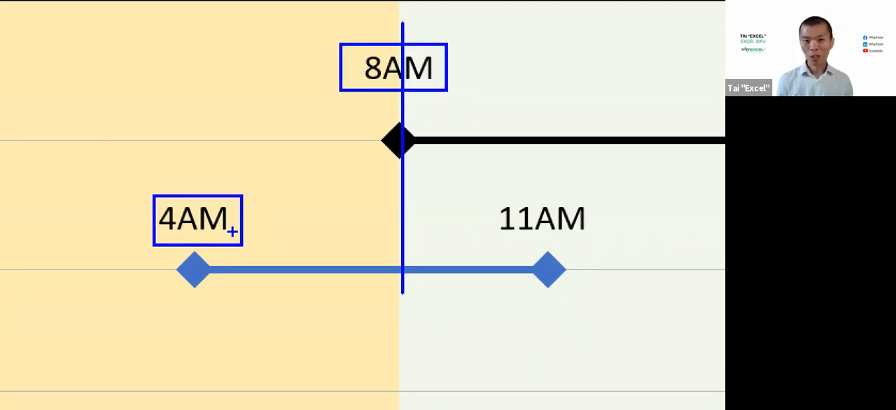
Draw a blue arrow from 8AM to 4AM and annotate that side with "<" and "BEFORE"
{"action": "left_click_drag", "start_coordinate": [214, 186], "coordinate": [334, 70]}
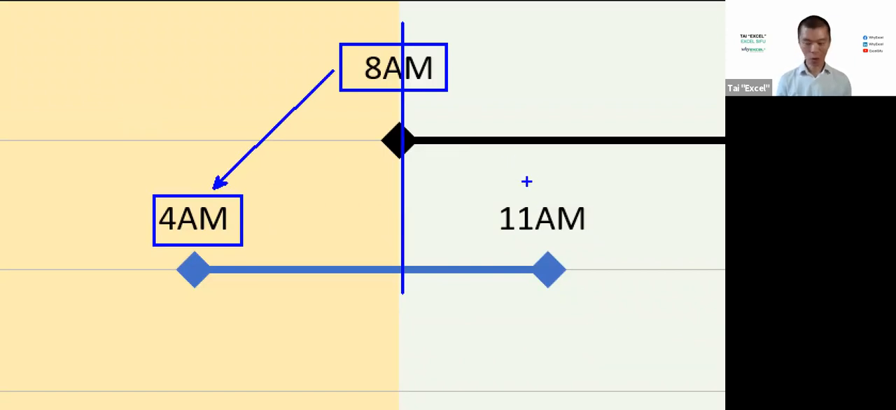
{"action": "left_click_drag", "start_coordinate": [441, 93], "coordinate": [529, 183]}
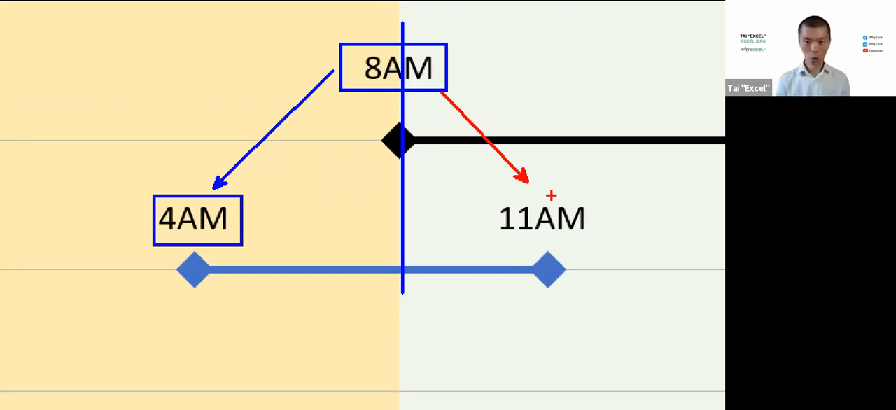
{"action": "key", "text": "ctrl+z"}
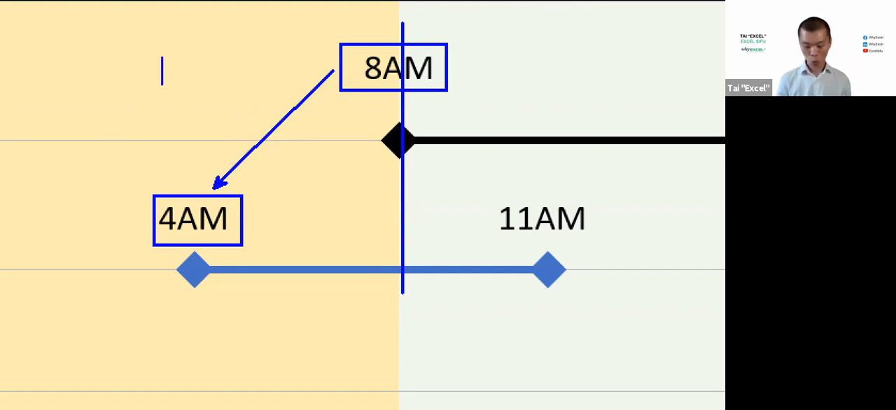
{"action": "type", "text": "<"}
{"action": "key", "text": "Return"}
{"action": "type", "text": "BEFORE"}
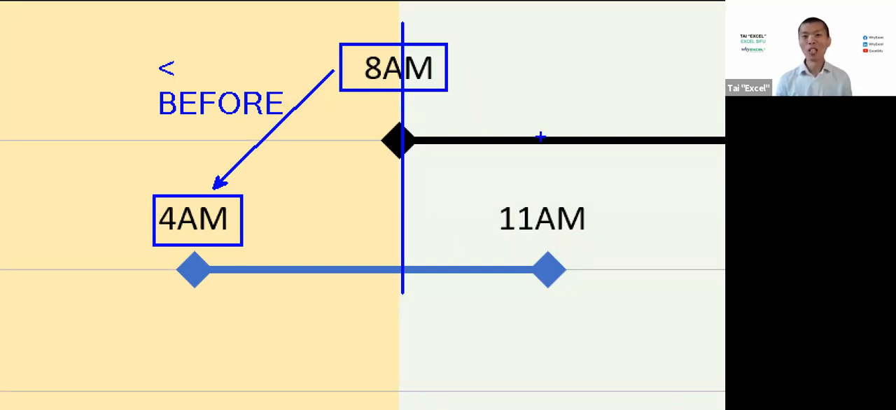
Draw an arrow from 8AM to 11AM, annotate that side with ">" and "AFTER", and leave the annotation view
{"action": "left_click_drag", "start_coordinate": [552, 194], "coordinate": [459, 87]}
{"action": "type", "text": "t"}
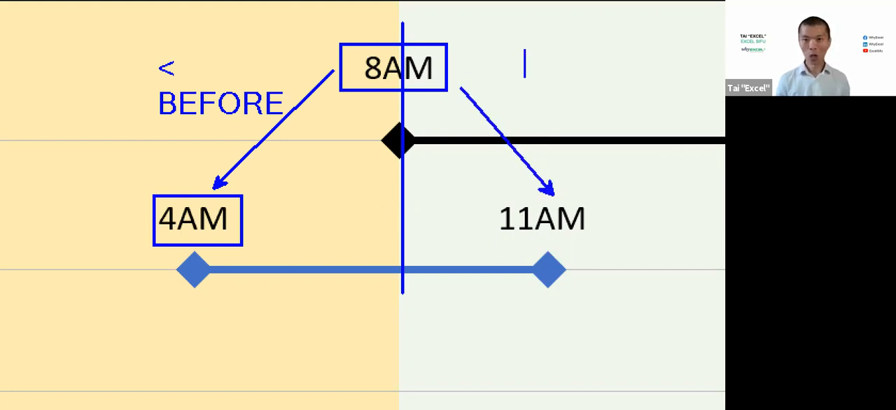
{"action": "type", "text": ">"}
{"action": "key", "text": "Return"}
{"action": "type", "text": "AFTER"}
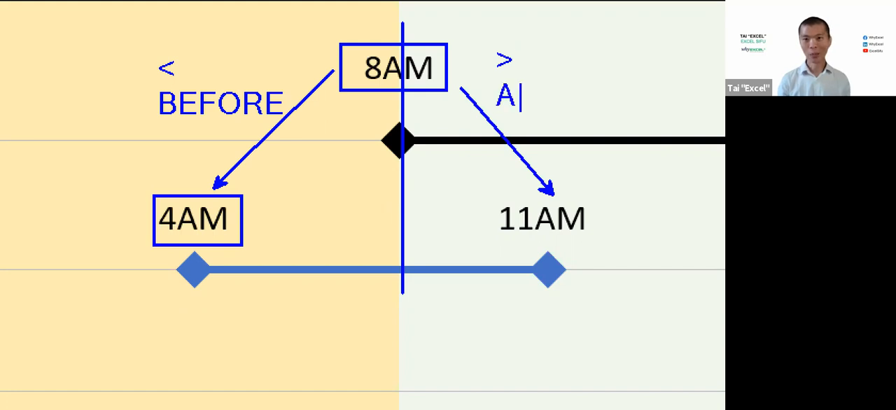
{"action": "key", "text": "Escape"}
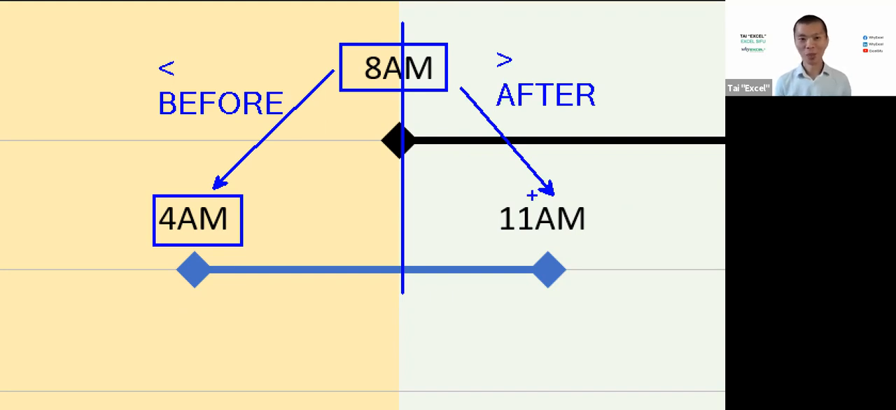
{"action": "key", "text": "Escape"}
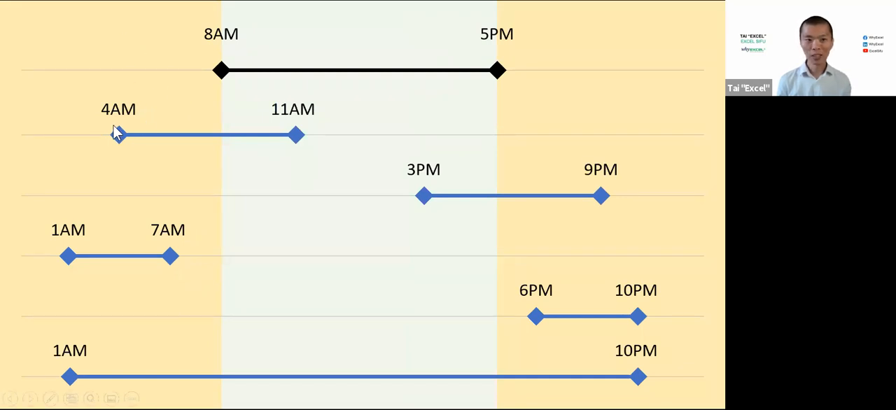
Switch to the Excel workbook and start an IF formula in the B4 START cell C2 with the test A2<G1
{"action": "key", "text": "alt+Tab"}
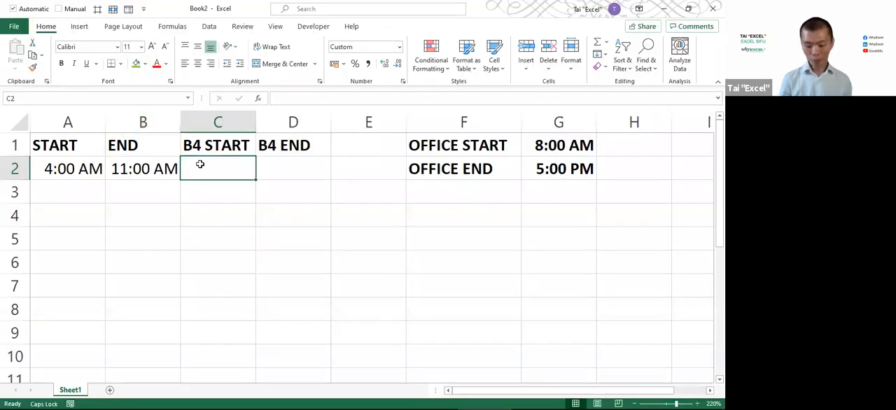
{"action": "type", "text": "=IF"}
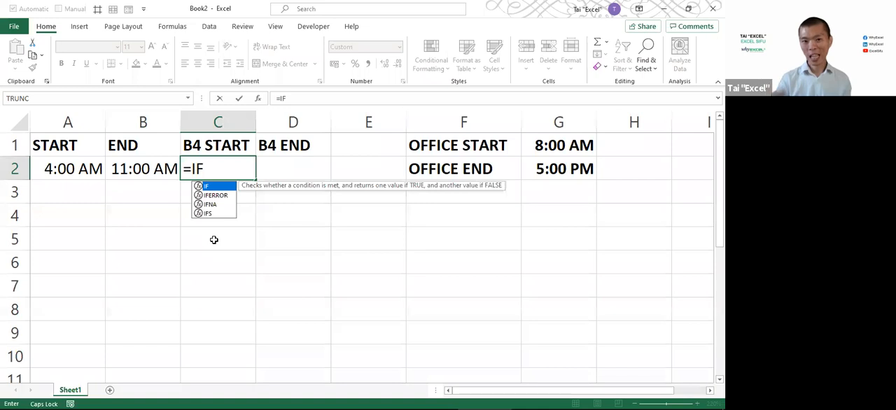
{"action": "type", "text": "("}
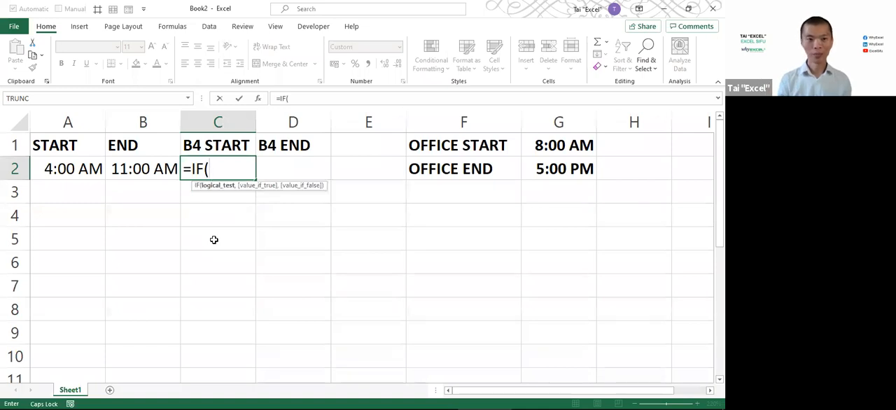
{"action": "left_click", "coordinate": [80, 168]}
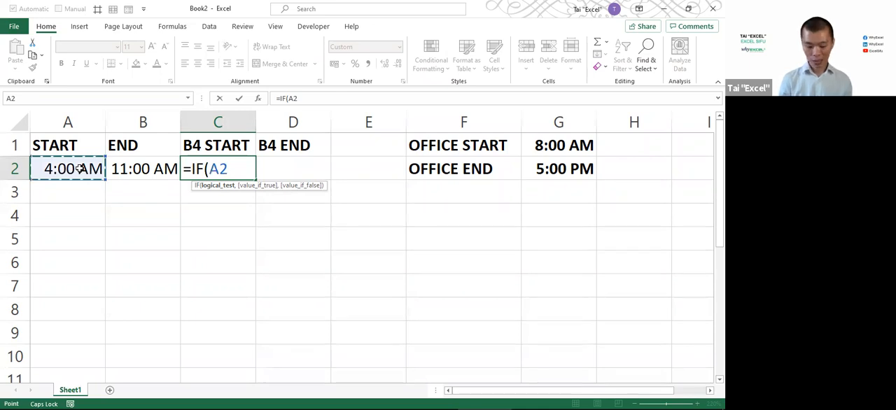
{"action": "type", "text": "<"}
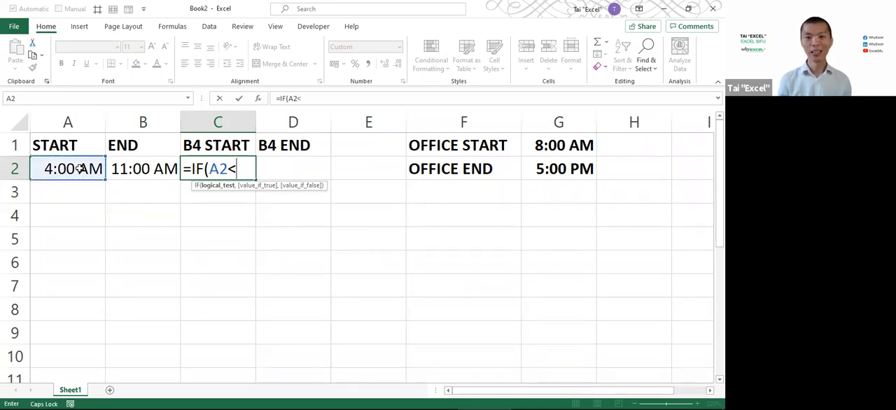
{"action": "left_click", "coordinate": [566, 143]}
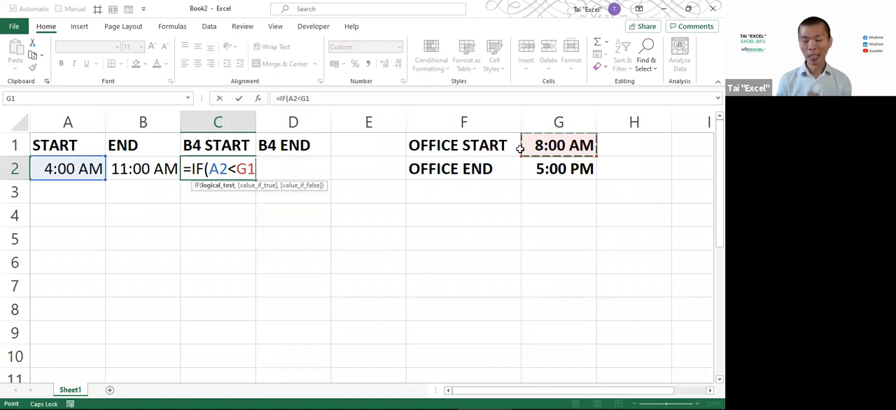
Add A2 as the value if true and an empty string "" as the value if false in the C2 formula
{"action": "type", "text": ","}
{"action": "left_click", "coordinate": [78, 169]}
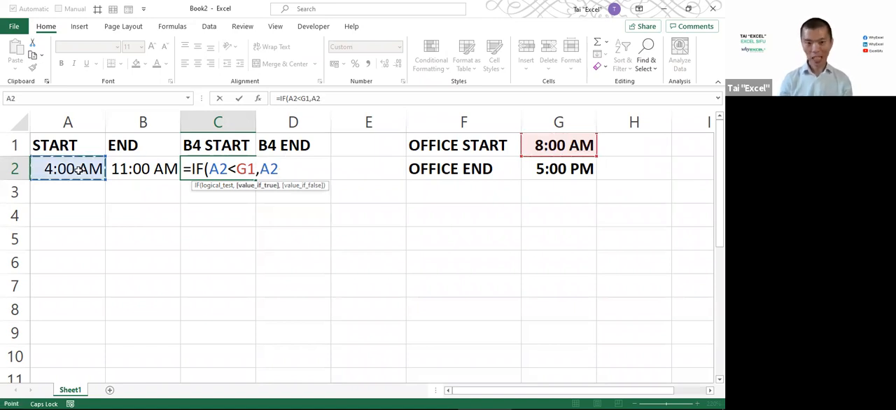
{"action": "type", "text": ","}
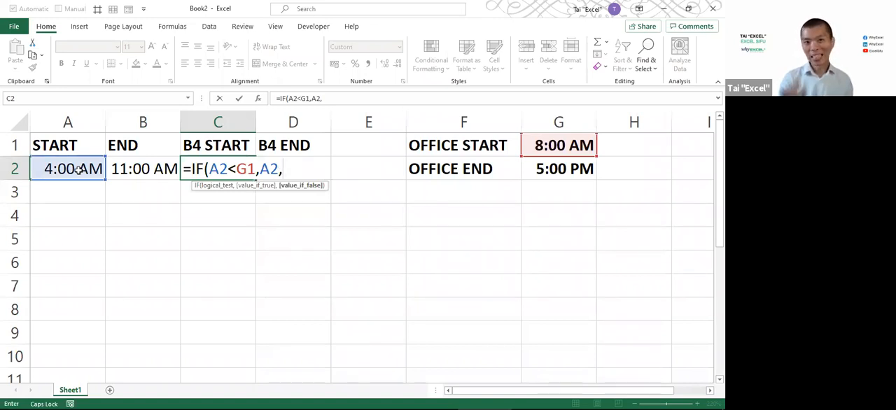
{"action": "type", "text": "\""}
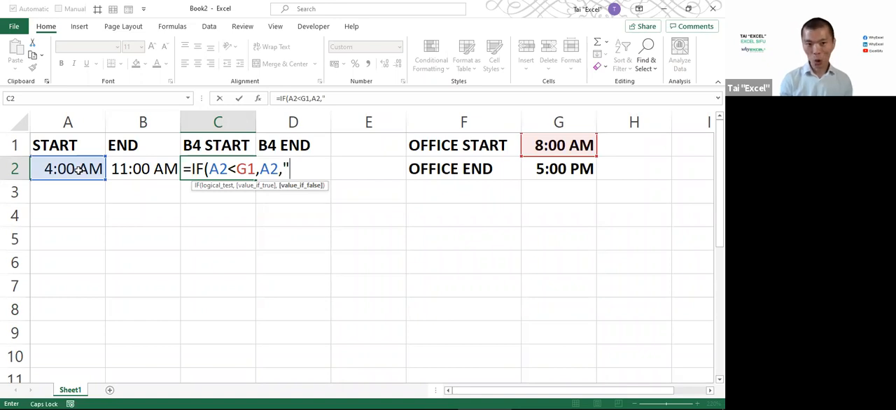
{"action": "type", "text": "\""}
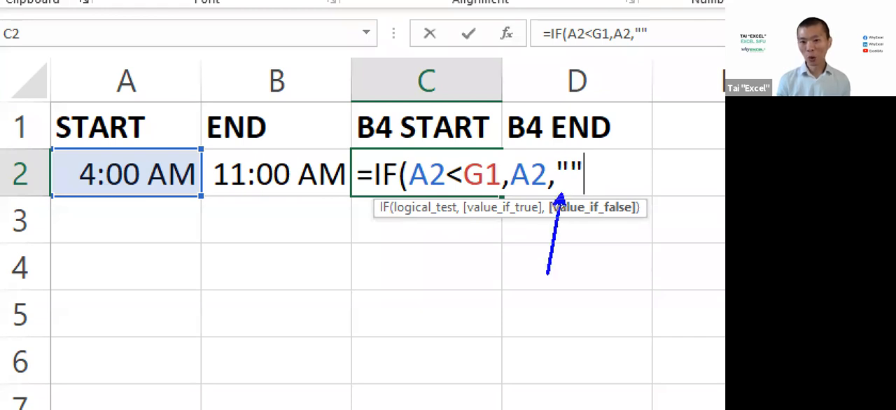
Label the arrow at the formula's "" argument with "EMPTY STRING" and "" on the line below
{"action": "type", "text": "EMPTY STRING"}
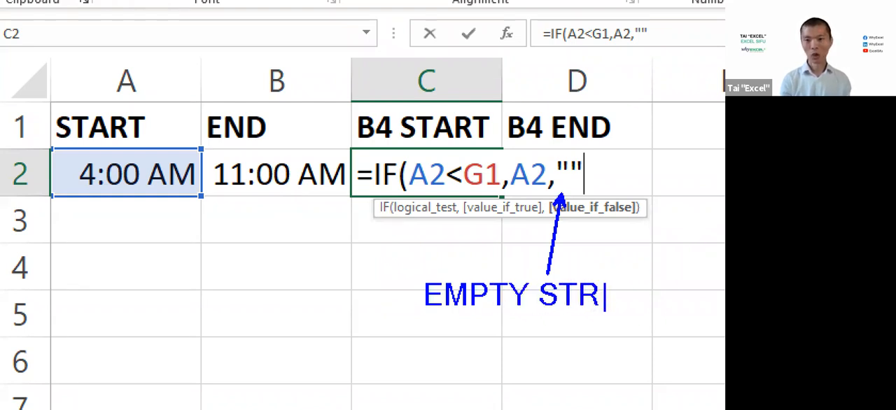
{"action": "key", "text": "Return"}
{"action": "type", "text": "\"\""}
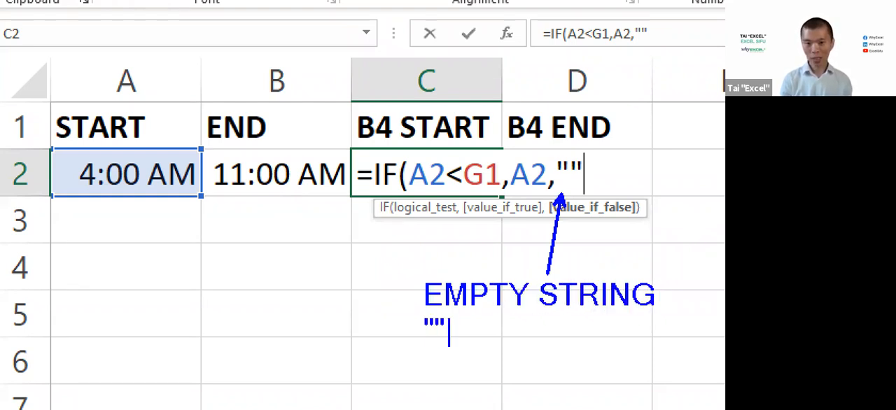
{"action": "type", "text": " 2X"}
Add the line "2X DOUBLE QUOTE" under the empty string annotation and leave the annotation view
{"action": "key", "text": "BackSpace"}
{"action": "key", "text": "BackSpace"}
{"action": "key", "text": "BackSpace"}
{"action": "key", "text": "Return"}
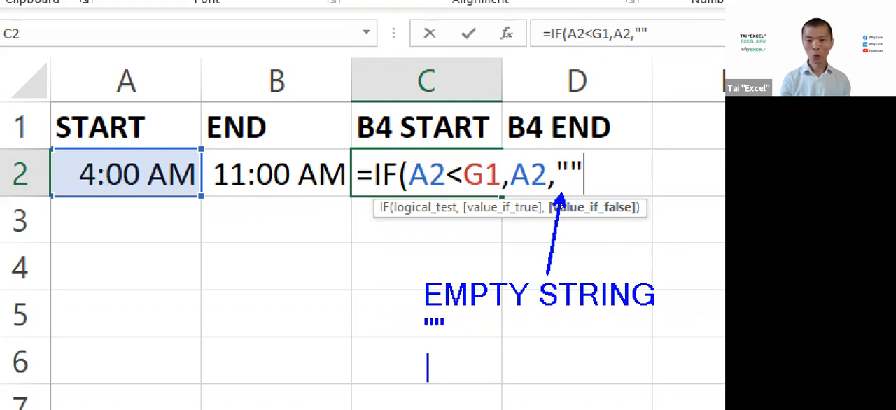
{"action": "type", "text": "2X DOUBLE QUOTE"}
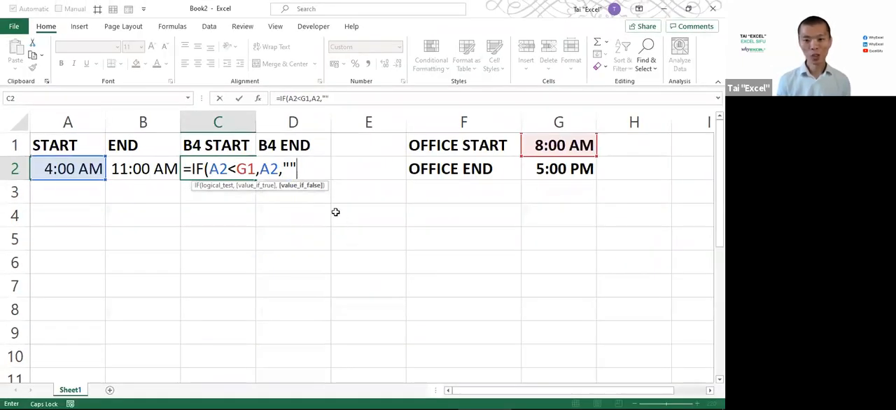
Close the bracket and enter the B4 START formula =IF(A2<G1,A2,"") in C2
{"action": "type", "text": ")"}
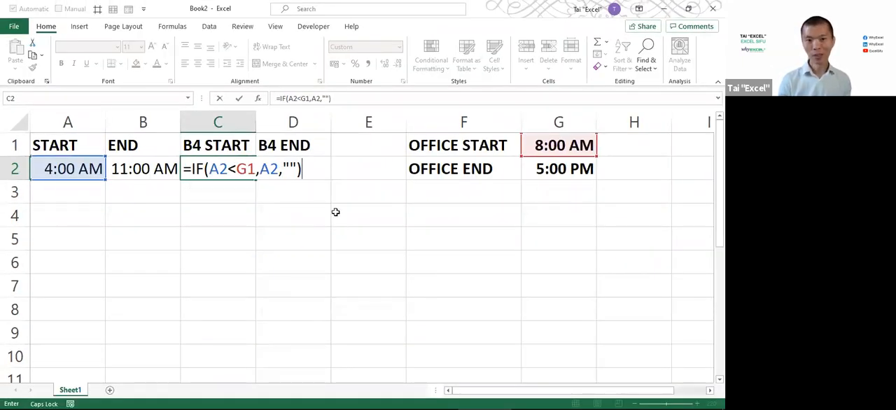
{"action": "key", "text": "Return"}
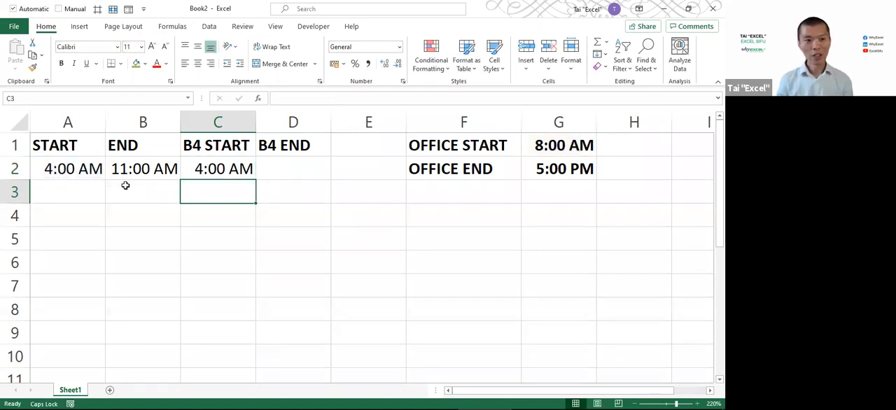
Test the B4 START formula with a START time of 11 AM in A2 and undo the change
{"action": "left_click", "coordinate": [82, 172]}
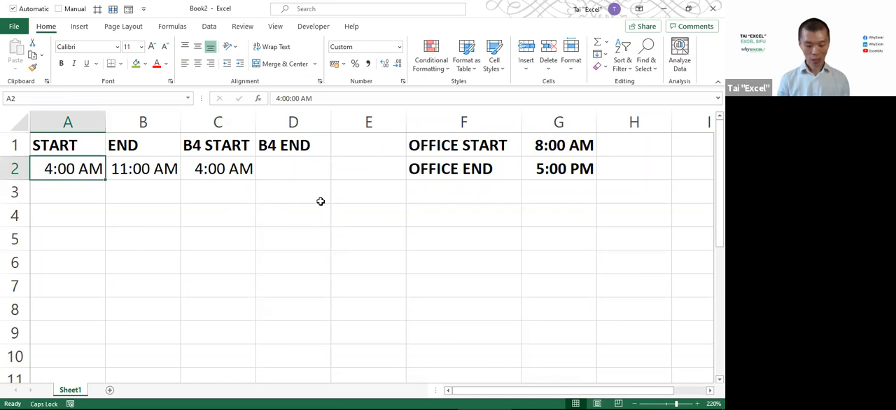
{"action": "type", "text": "11 A"}
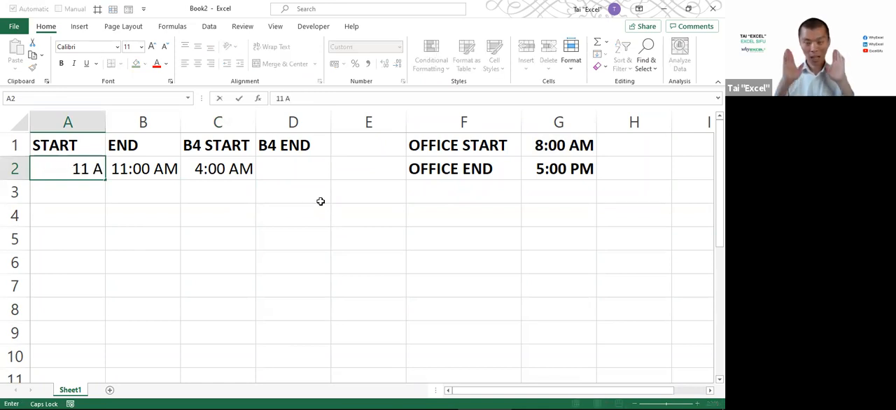
{"action": "key", "text": "Return"}
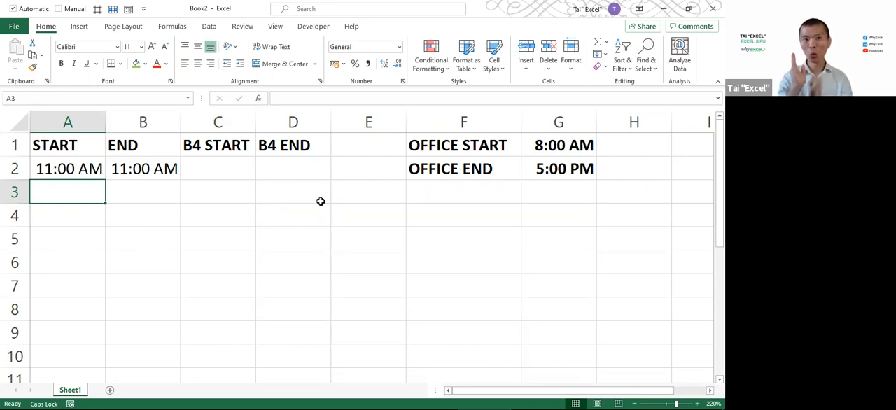
{"action": "key", "text": "ctrl+z"}
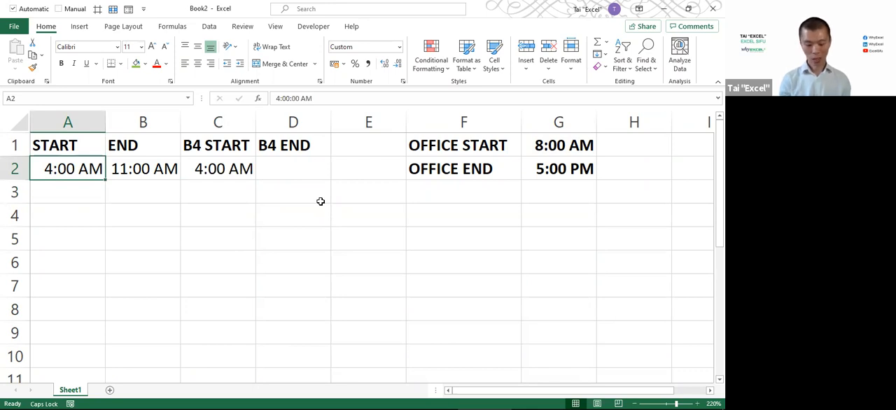
Test the B4 START formula with START times of 1 AM and 1:30 AM in A2 and undo both changes
{"action": "type", "text": "1 A"}
{"action": "key", "text": "Return"}
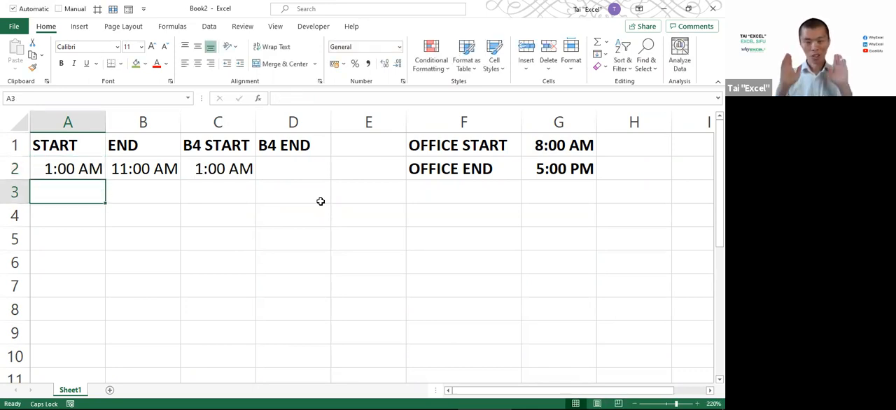
{"action": "key", "text": "Up"}
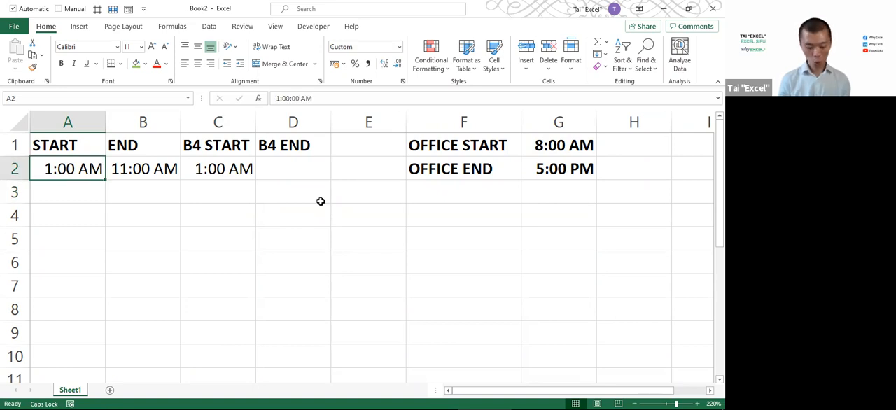
{"action": "type", "text": "1:30 A"}
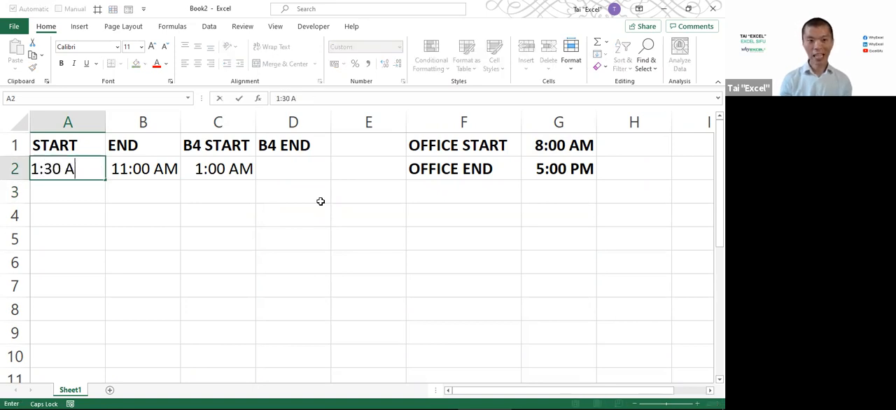
{"action": "key", "text": "Return"}
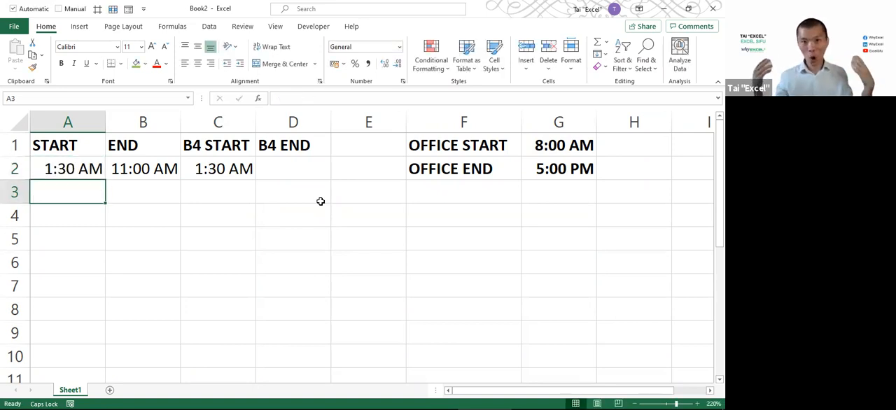
{"action": "key", "text": "ctrl+z"}
{"action": "key", "text": "ctrl+z"}
{"action": "key", "text": "ctrl+z"}
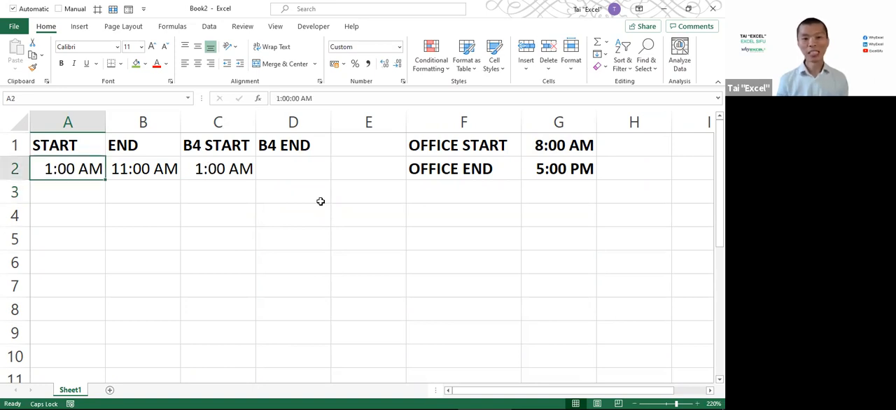
{"action": "key", "text": "ctrl+y"}
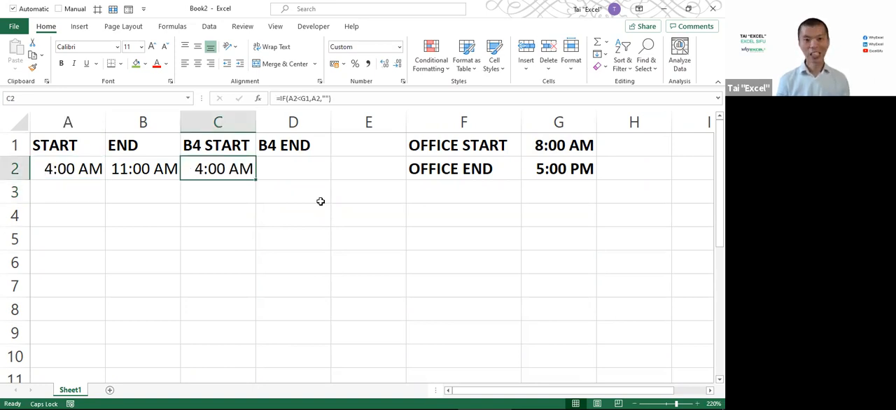
Open the B4 START formula in C2 for review and switch to another window
{"action": "key", "text": "F2"}
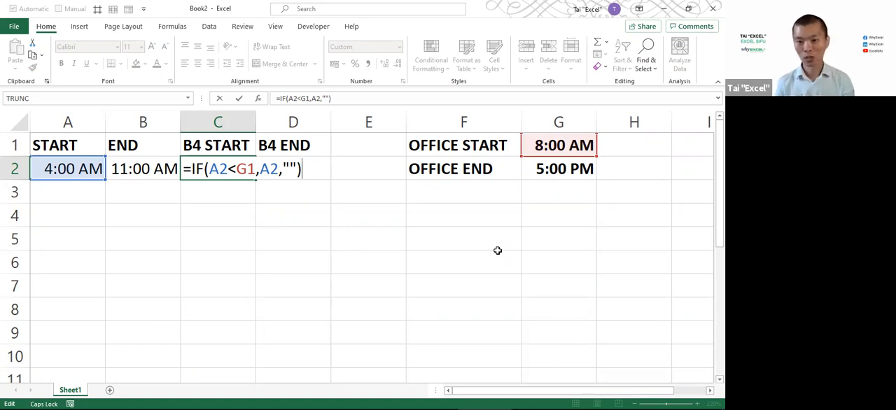
{"action": "key", "text": "alt+Tab"}
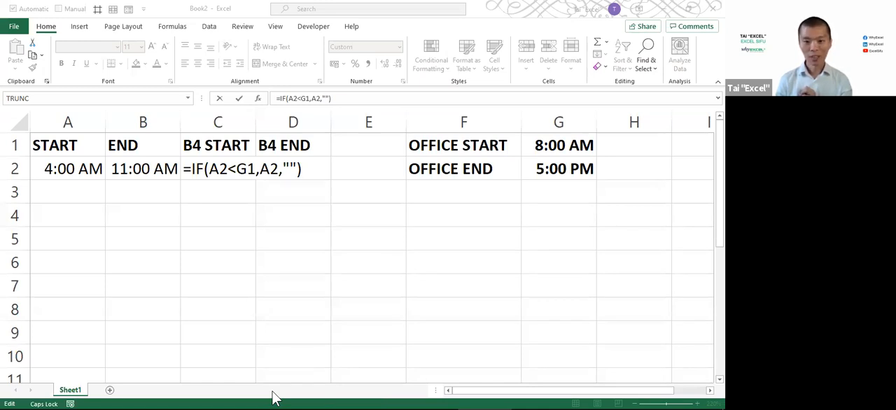
{"action": "left_click", "coordinate": [266, 193]}
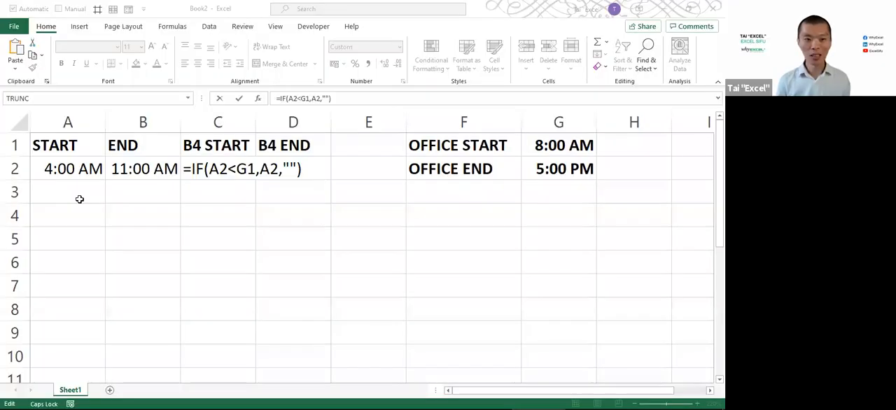
Enter the decimal value 0.1666667 in cell A3 below the START time
{"action": "left_click", "coordinate": [65, 191]}
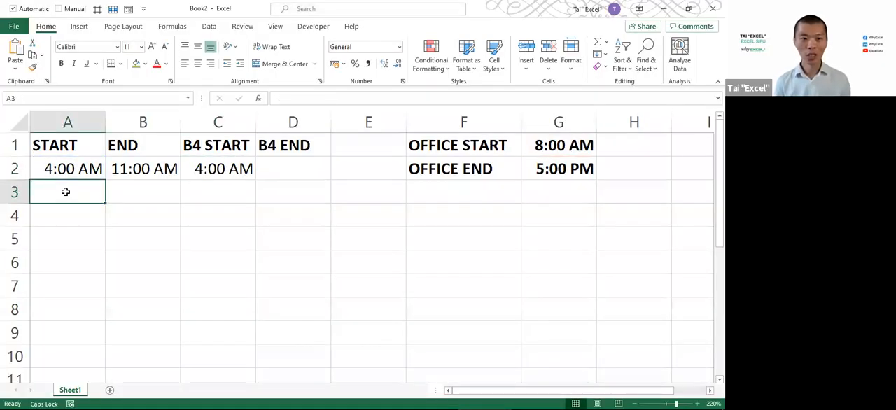
{"action": "type", "text": "0.1666667"}
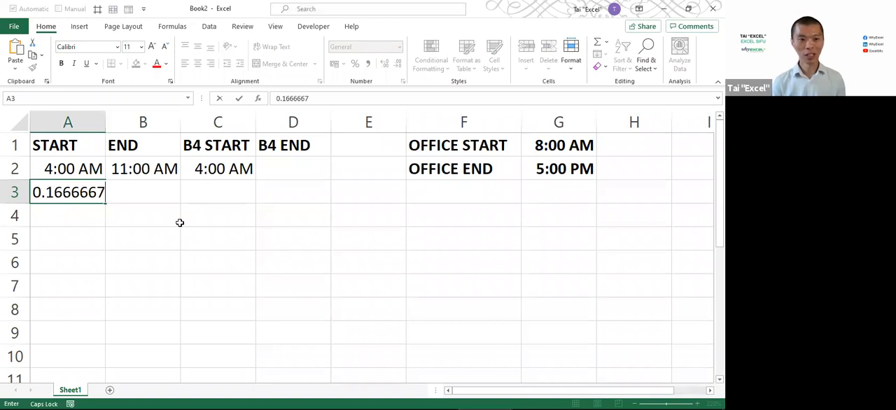
{"action": "key", "text": "Return"}
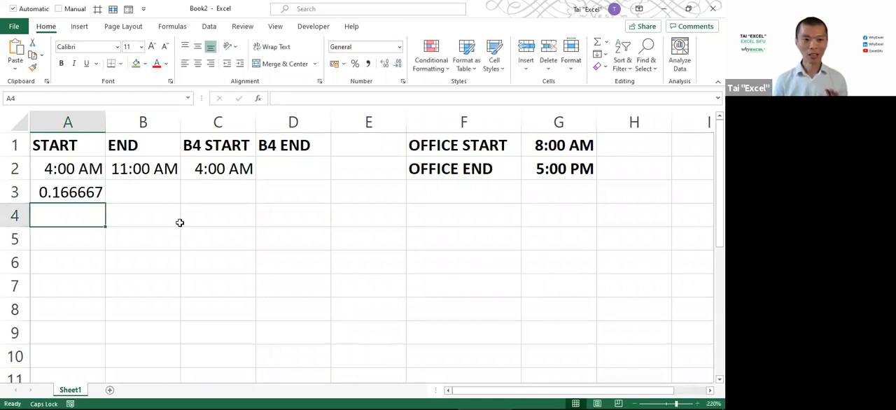
Select A3, zoom in on the ribbon, box Home and the General number format, and connect them with an arrow
{"action": "left_click", "coordinate": [90, 191]}
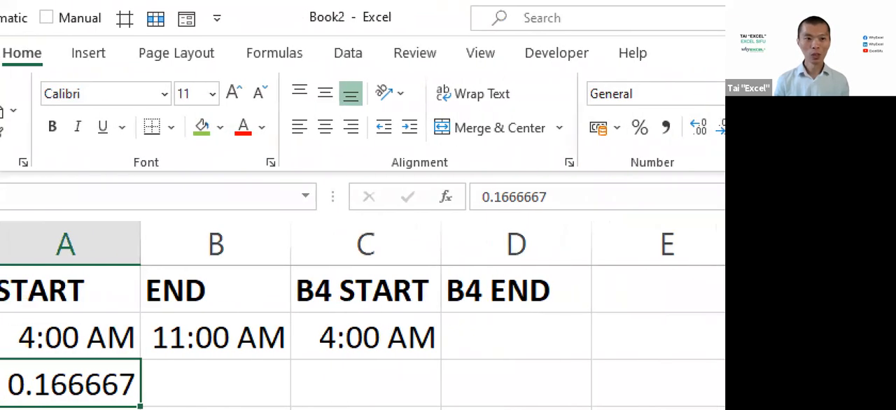
{"action": "left_click_drag", "start_coordinate": [18, 38], "coordinate": [94, 74]}
{"action": "left_click_drag", "start_coordinate": [605, 70], "coordinate": [723, 118]}
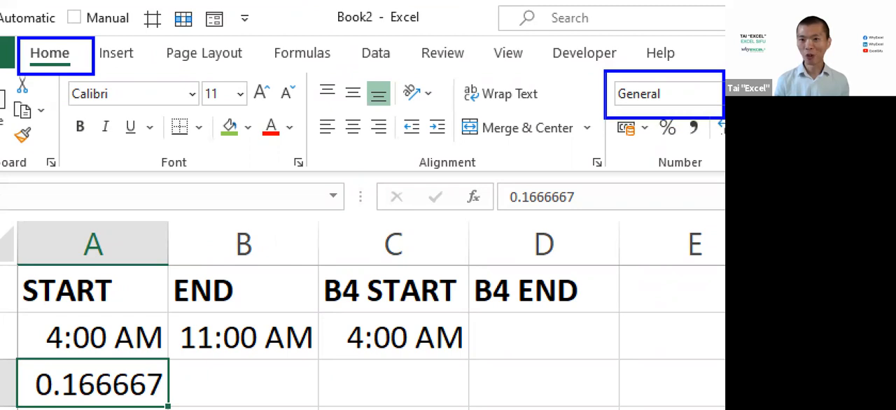
{"action": "left_click_drag", "start_coordinate": [610, 91], "coordinate": [94, 64]}
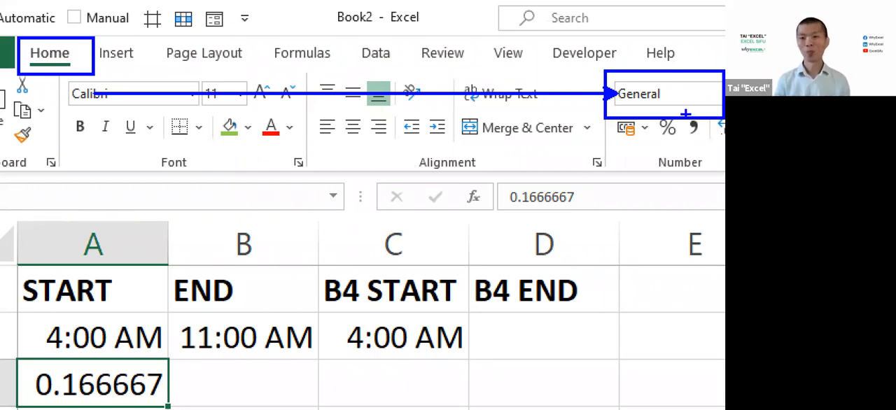
Box the Time option among the number formats available for A3, and apply the Time format to that cell
{"action": "key", "text": "Escape"}
{"action": "left_click", "coordinate": [374, 46]}
{"action": "left_click", "coordinate": [400, 48]}
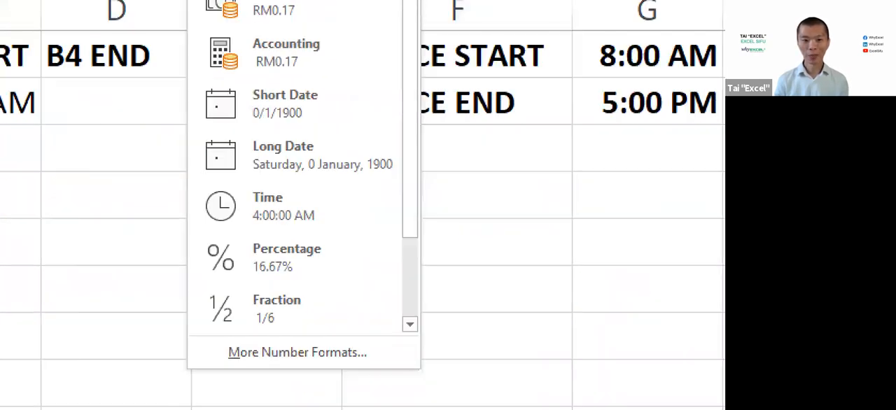
{"action": "left_click_drag", "start_coordinate": [165, 164], "coordinate": [379, 231]}
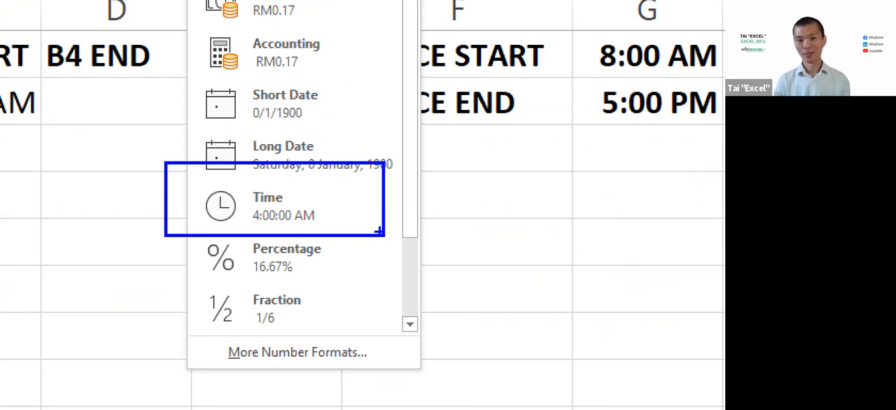
{"action": "key", "text": "Escape"}
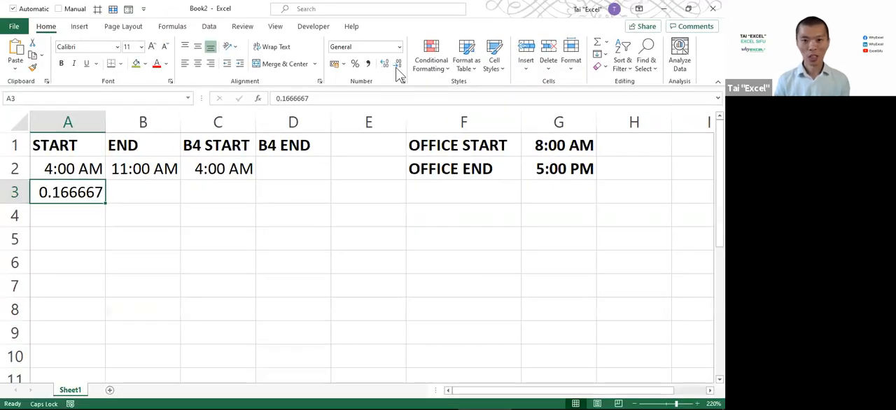
{"action": "left_click", "coordinate": [399, 47]}
{"action": "left_click", "coordinate": [371, 222]}
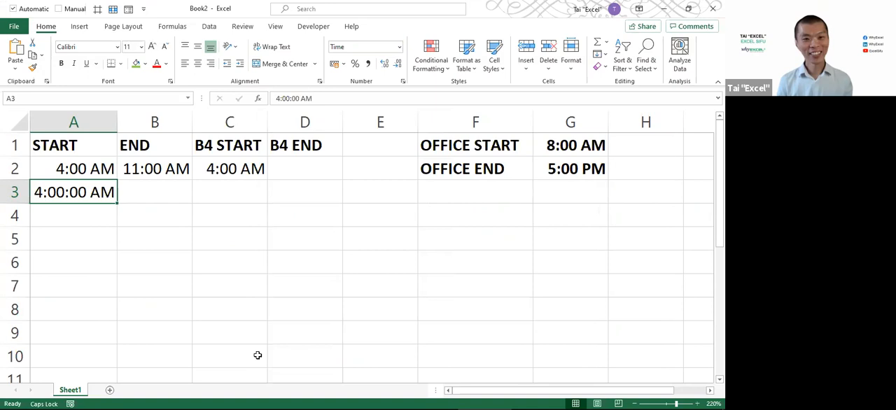
Clear the example time from cell A3 below the START time
{"action": "key", "text": "ctrl+1"}
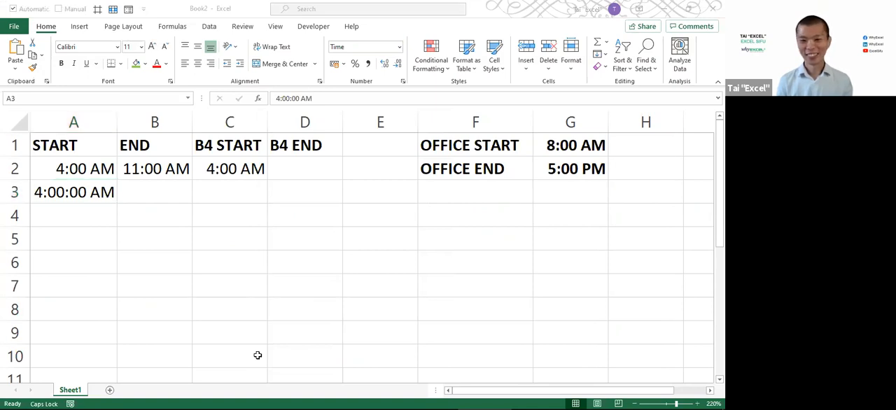
{"action": "left_click", "coordinate": [220, 226]}
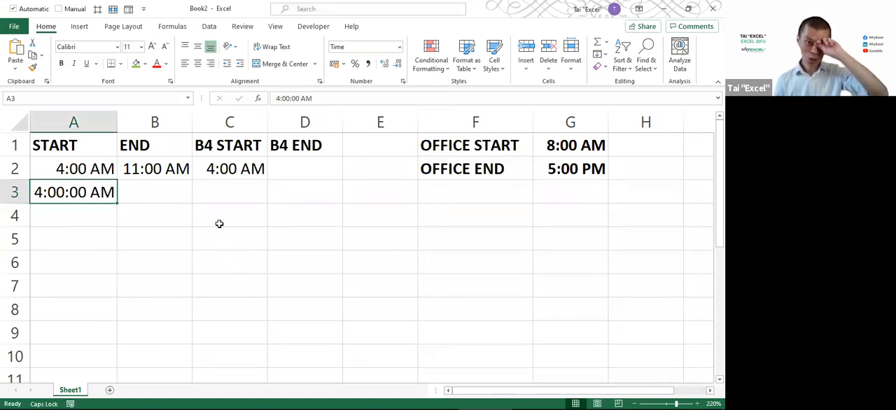
{"action": "key", "text": "Delete"}
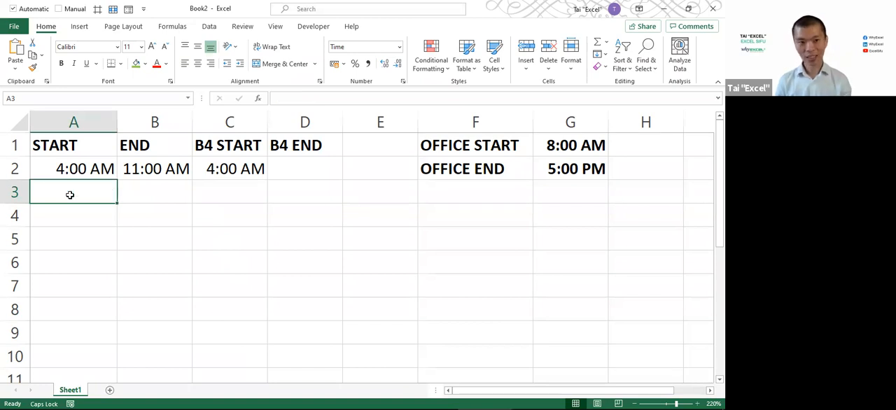
Select D2 under B4 END and switch to the timeline slide to examine the shifts against the 8AM to 5PM office hours
{"action": "left_click", "coordinate": [281, 171]}
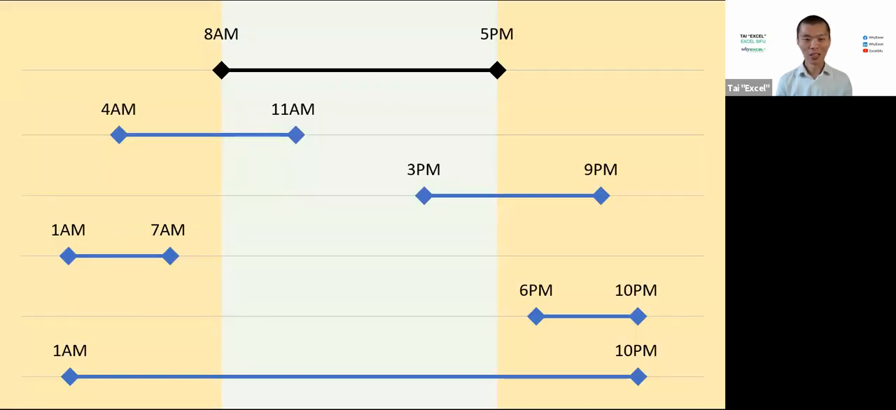
{"action": "key", "text": "Right"}
{"action": "key", "text": "Left"}
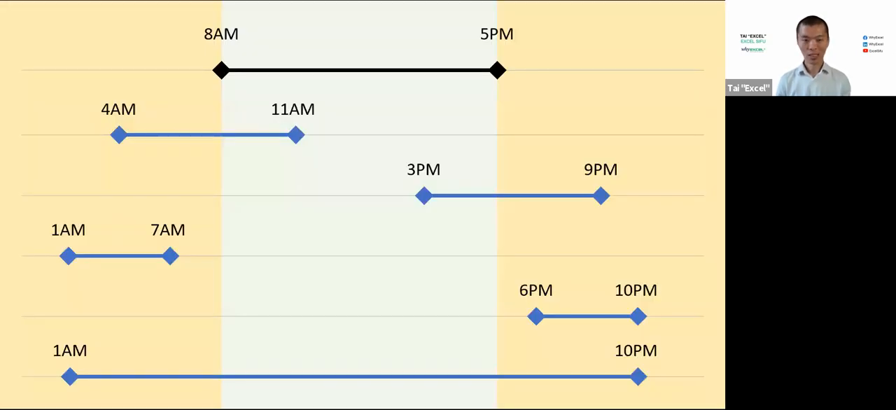
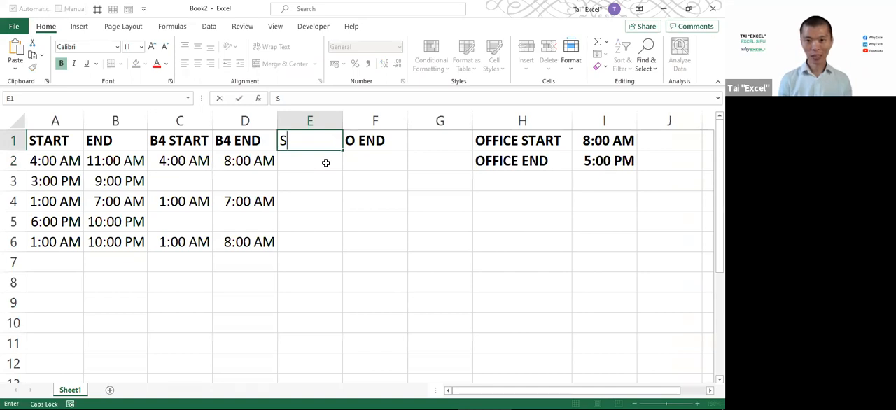
Enter the heading START BETWEEN OFFICE in E1 and widen column E to fit it
{"action": "key", "text": "BackSpace"}
{"action": "type", "text": "START"}
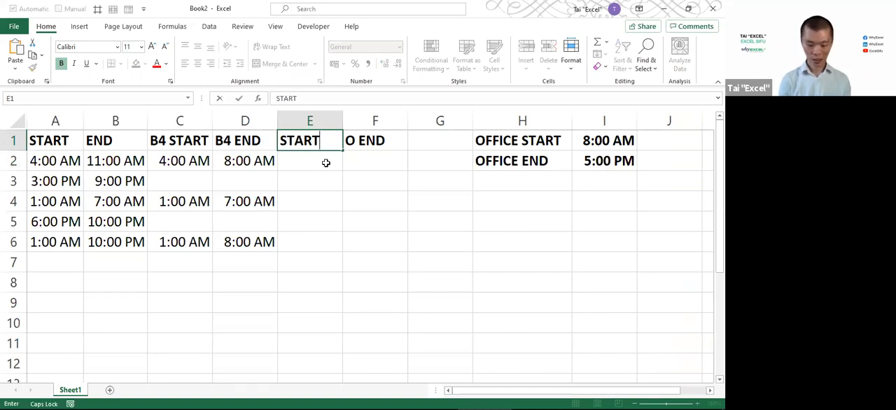
{"action": "type", "text": " BETWEEN OFFICE"}
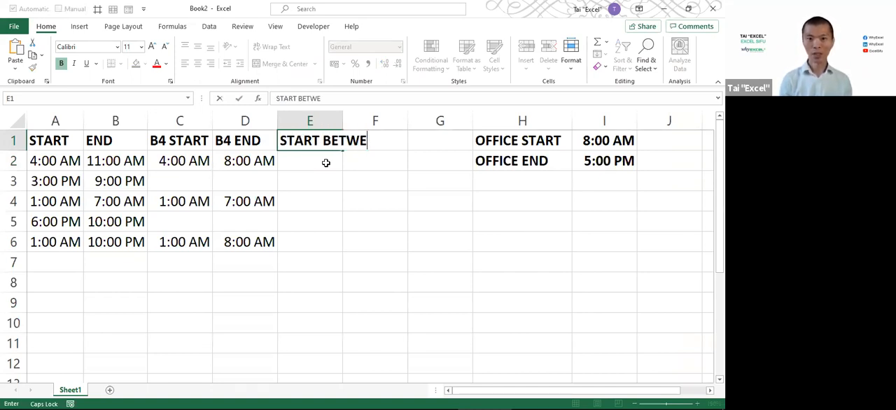
{"action": "key", "text": "Return"}
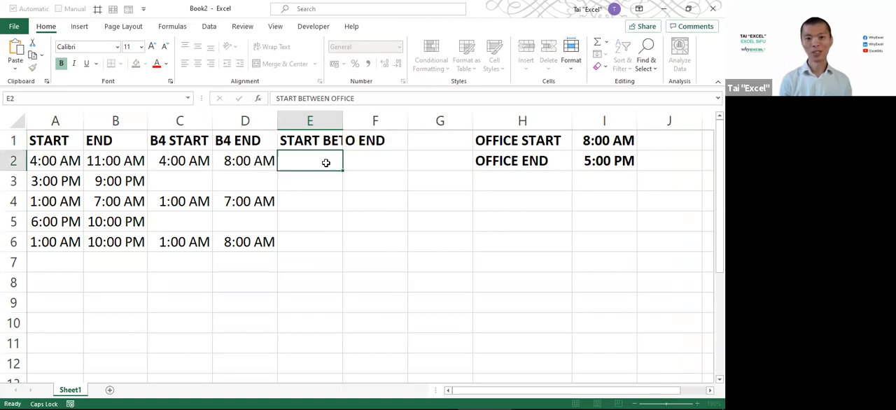
{"action": "double_click", "coordinate": [344, 123]}
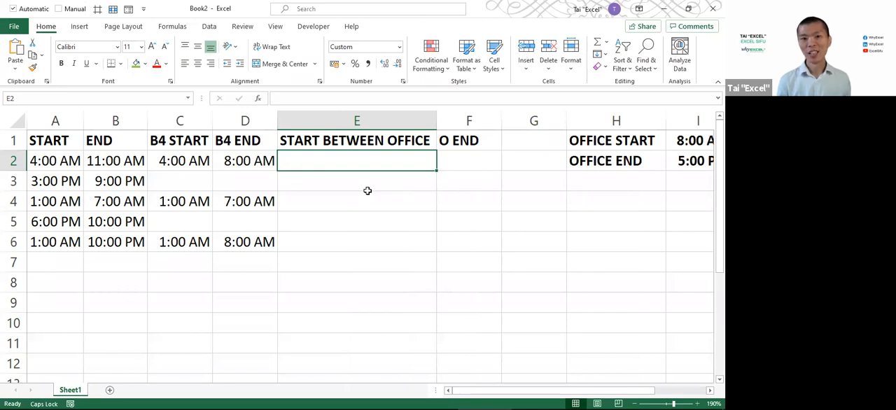
{"action": "scroll", "coordinate": [368, 190], "scroll_direction": "down", "scroll_amount": 2}
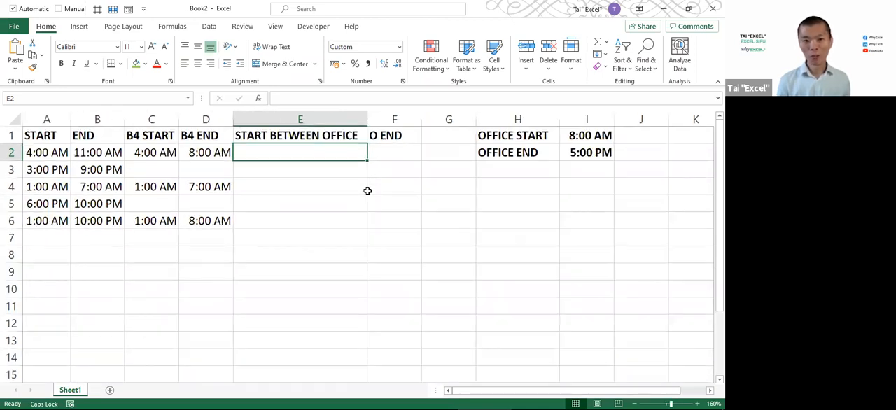
Highlight the office start and end times, and clear the O END heading from column F
{"action": "left_click", "coordinate": [46, 119]}
{"action": "left_click_drag", "start_coordinate": [545, 138], "coordinate": [573, 136]}
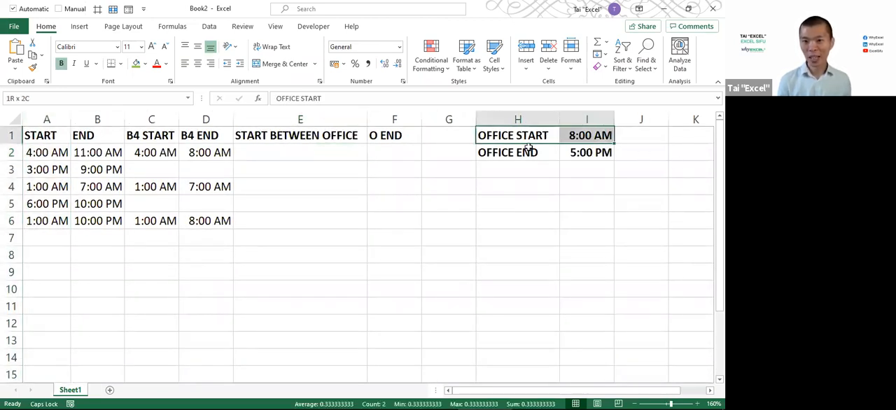
{"action": "left_click_drag", "start_coordinate": [526, 149], "coordinate": [583, 152]}
{"action": "left_click", "coordinate": [317, 150]}
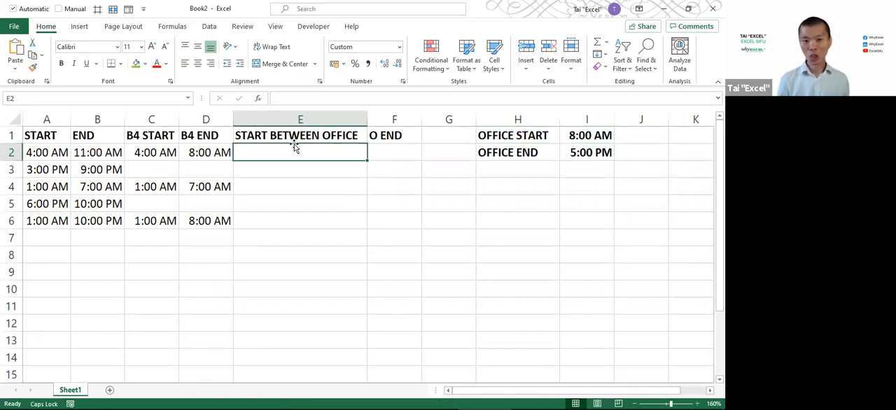
{"action": "left_click", "coordinate": [284, 138]}
{"action": "left_click", "coordinate": [394, 119]}
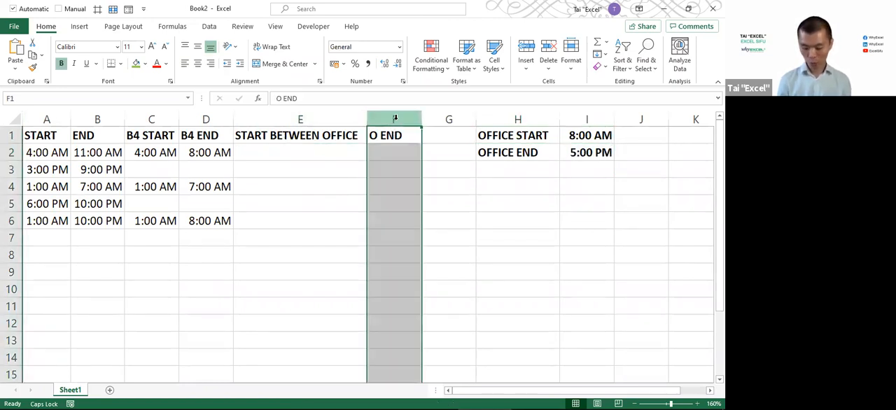
{"action": "key", "text": "Delete"}
Begin an AND formula in E2 with the condition A2>=$I$1, keeping the office start reference absolute
{"action": "left_click", "coordinate": [323, 152]}
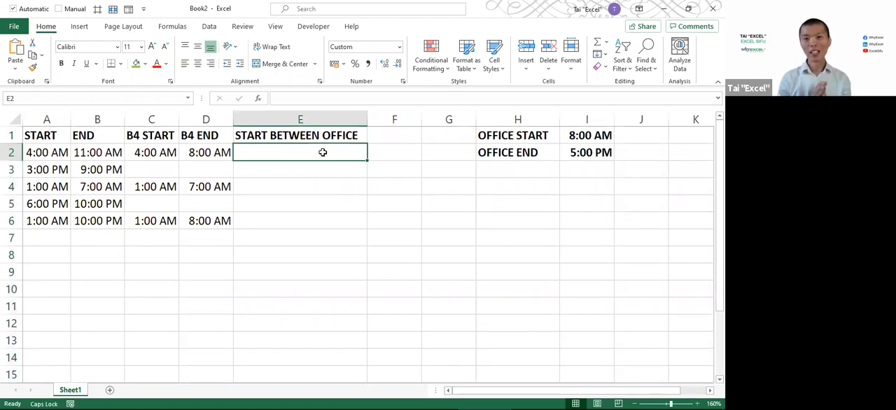
{"action": "type", "text": "="}
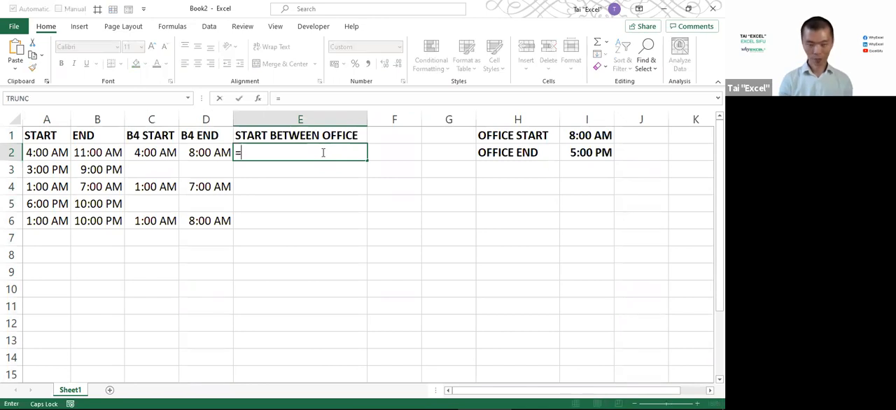
{"action": "type", "text": "AND("}
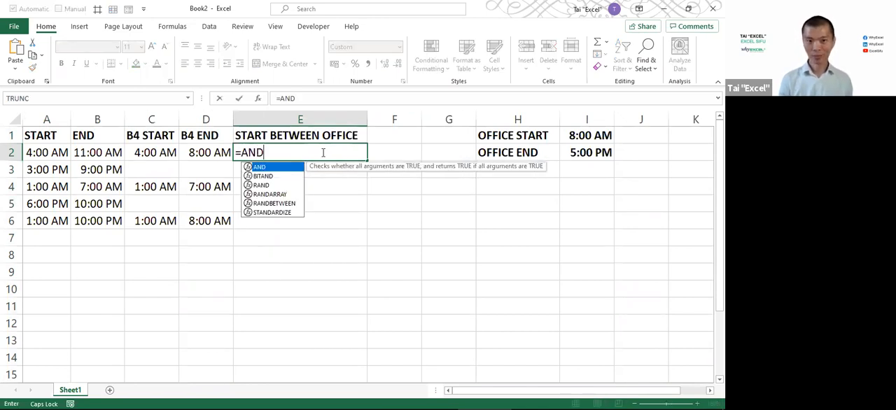
{"action": "left_click", "coordinate": [65, 149]}
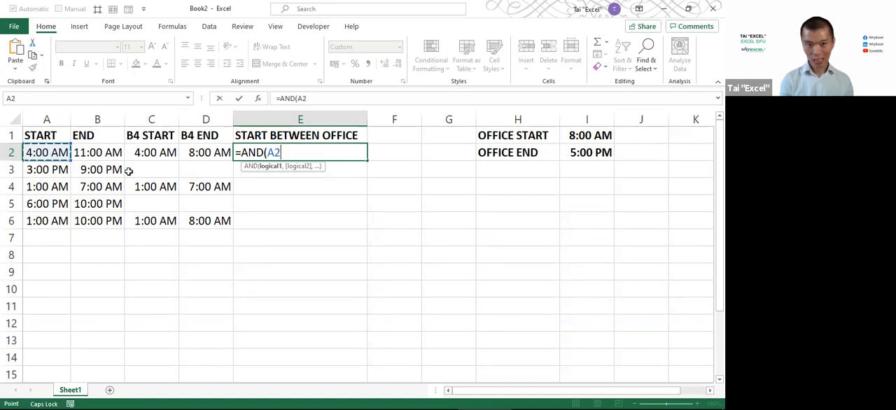
{"action": "type", "text": "<"}
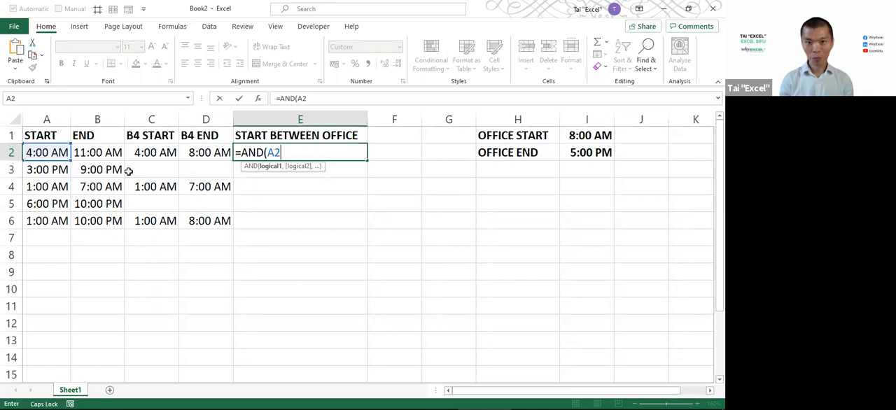
{"action": "type", "text": ">"}
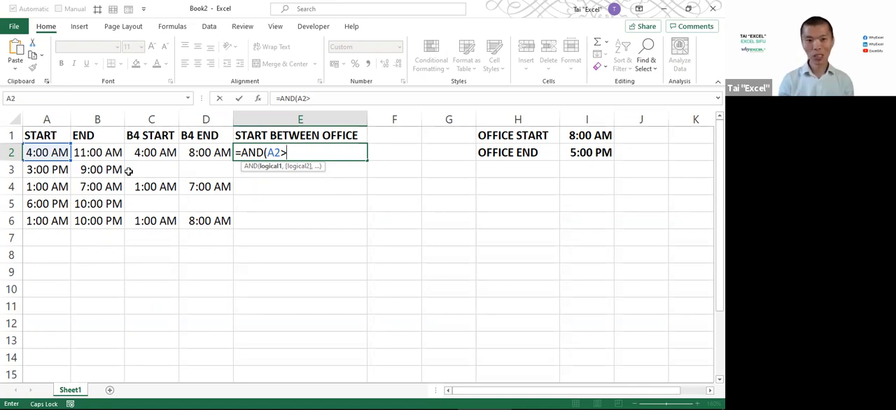
{"action": "type", "text": "="}
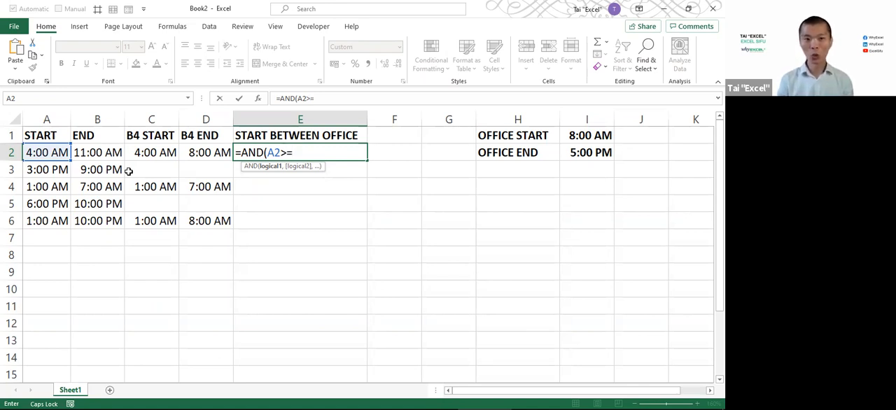
{"action": "left_click", "coordinate": [578, 136]}
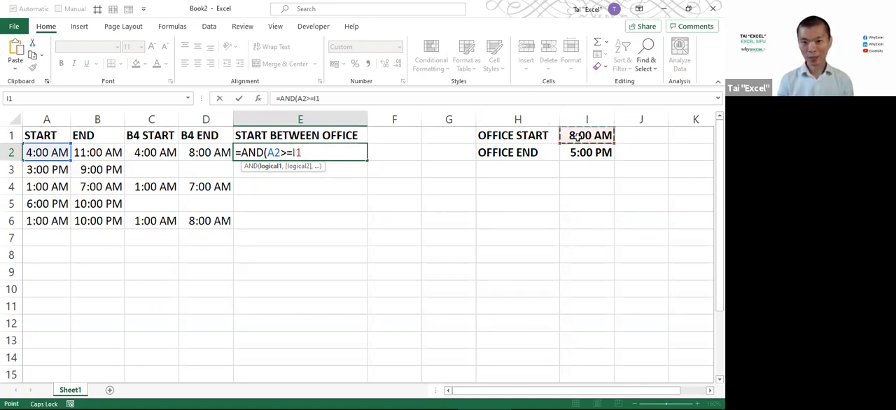
{"action": "key", "text": "F4"}
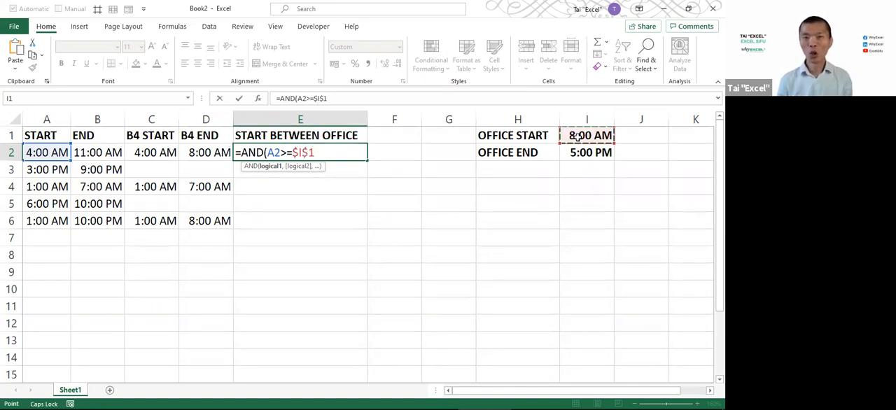
{"action": "type", "text": ","}
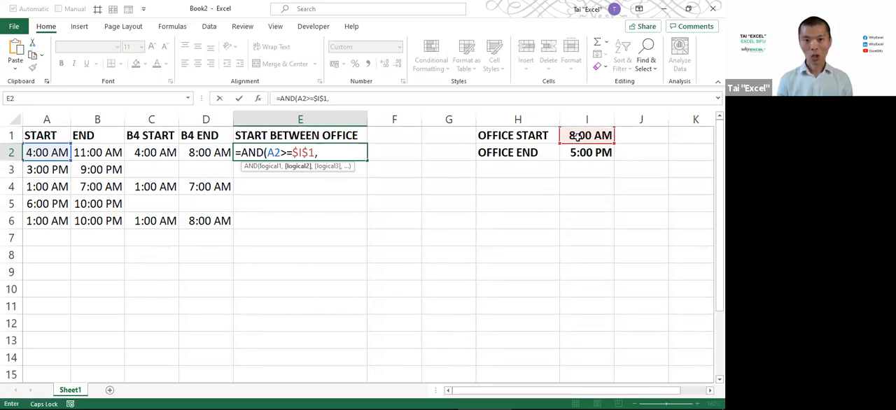
Add the second condition A2<=$I$2 with an absolute office end reference, and complete the AND formula in E2
{"action": "left_click", "coordinate": [44, 154]}
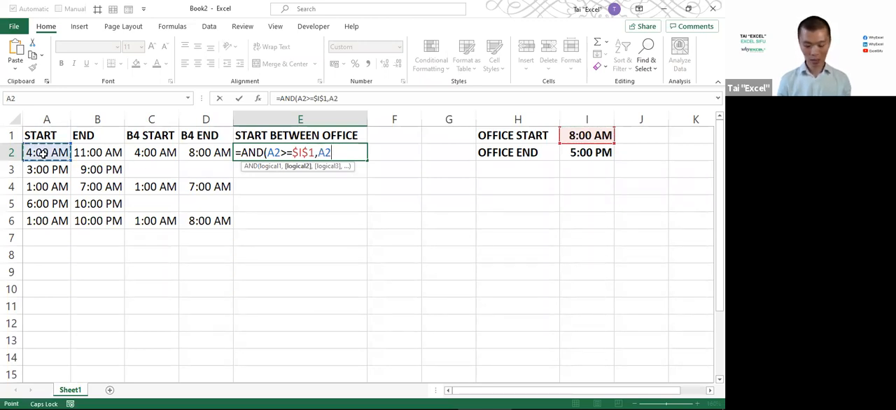
{"action": "type", "text": "<="}
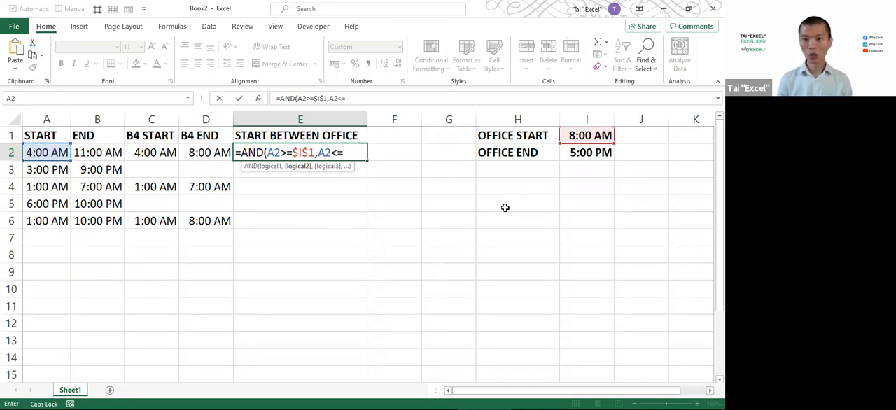
{"action": "left_click", "coordinate": [592, 154]}
{"action": "key", "text": "F4"}
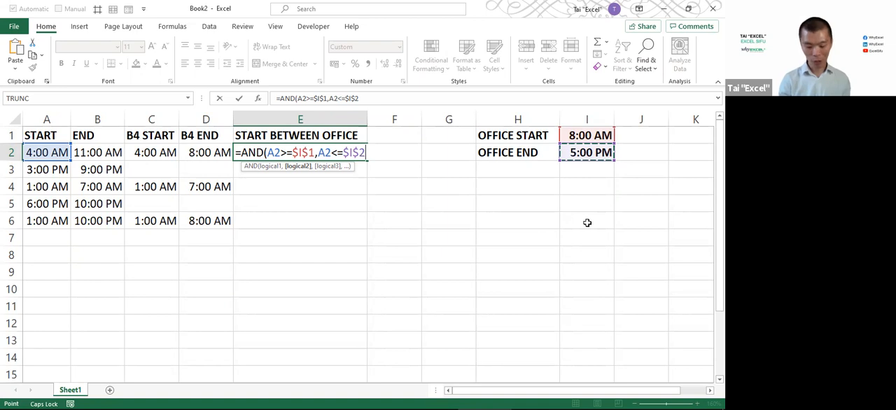
{"action": "key", "text": "Return"}
{"action": "key", "text": "Up"}
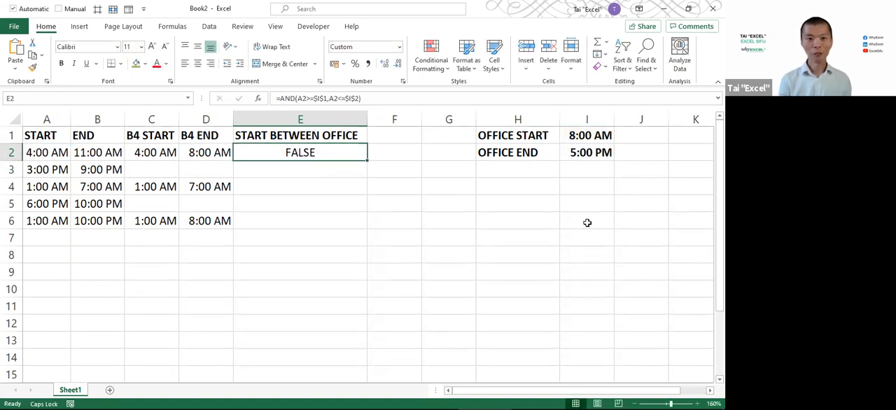
Fill the AND formula from E2 down to E6 for the remaining shifts
{"action": "key", "text": "shift+Down"}
{"action": "key", "text": "shift+Down"}
{"action": "key", "text": "shift+Down"}
{"action": "key", "text": "shift+Down"}
{"action": "key", "text": "ctrl+d"}
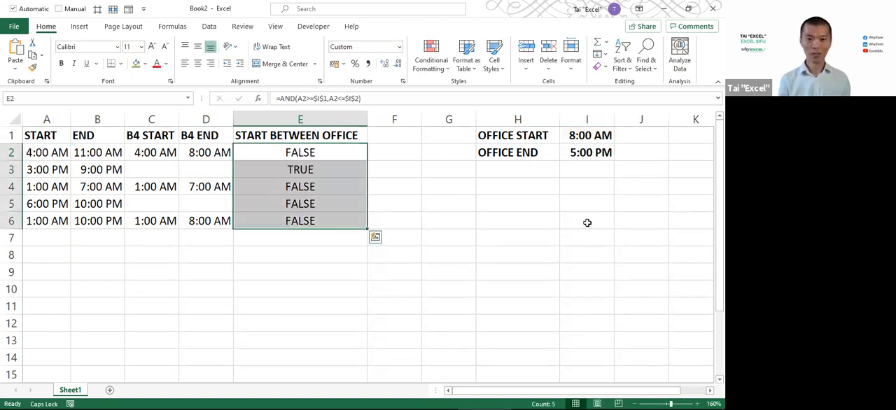
Check the start time in A3 and its test in E3 against the office hours in I1:I2
{"action": "left_click", "coordinate": [53, 166]}
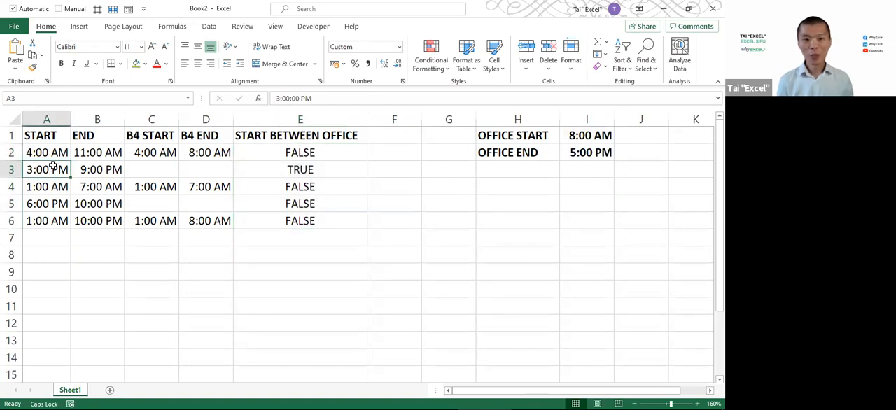
{"action": "left_click", "coordinate": [278, 175]}
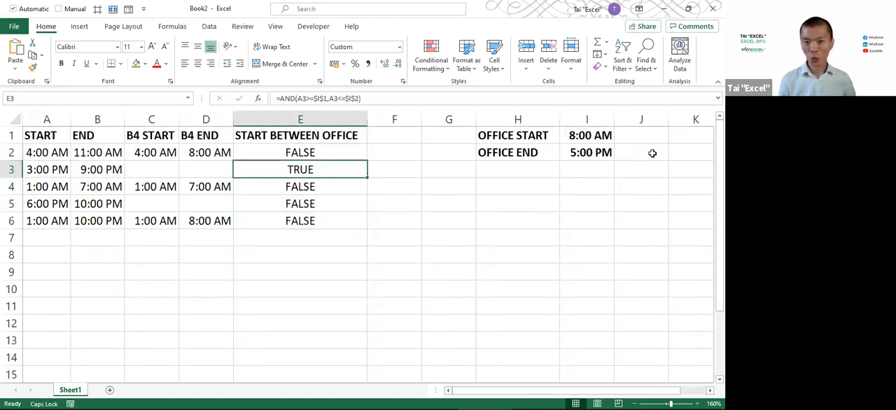
{"action": "left_click_drag", "start_coordinate": [591, 138], "coordinate": [587, 149]}
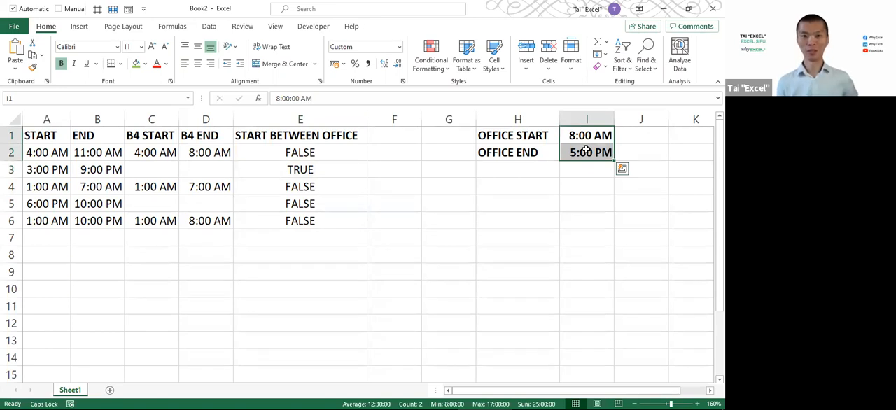
{"action": "left_click", "coordinate": [392, 133]}
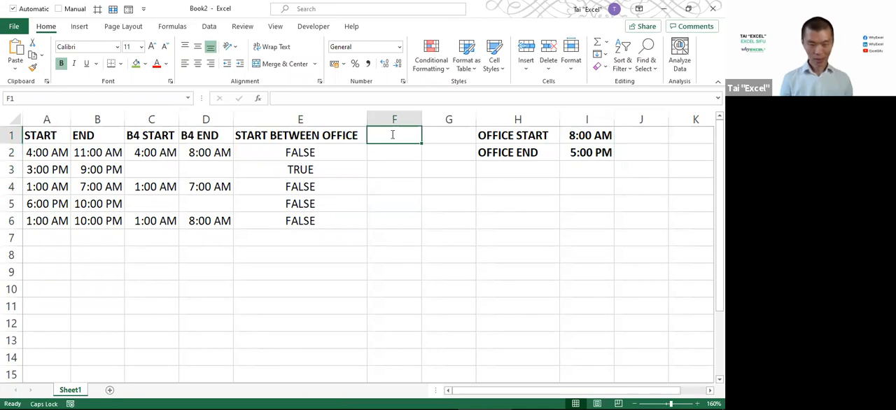
{"action": "type", "text": "START A"}
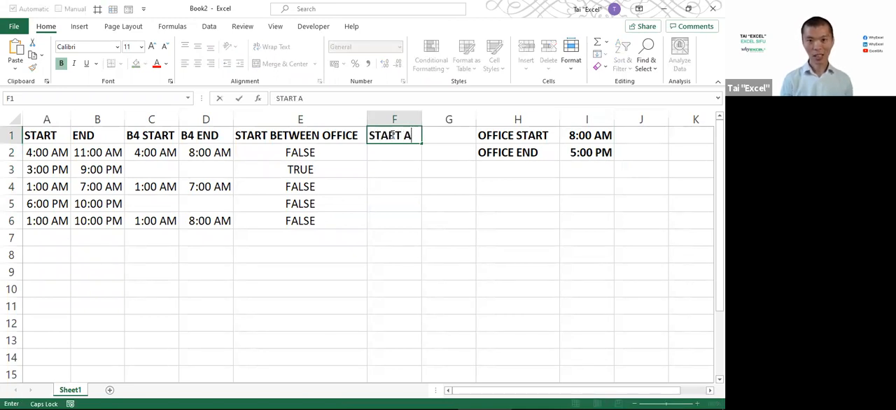
{"action": "type", "text": "FTER OFFICE"}
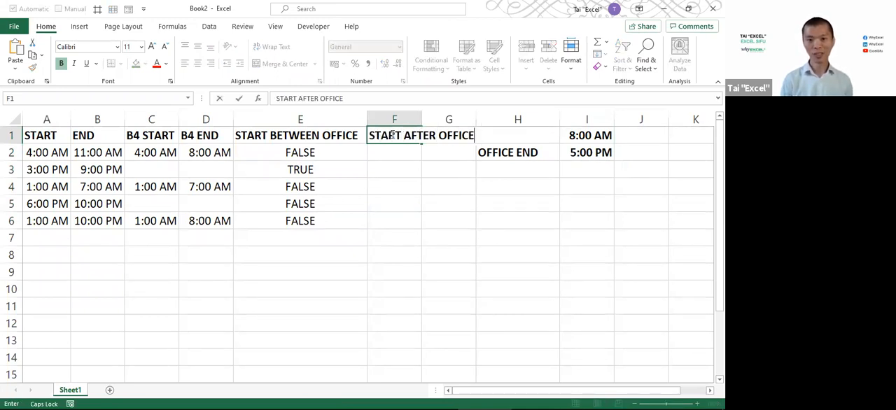
{"action": "key", "text": "Escape"}
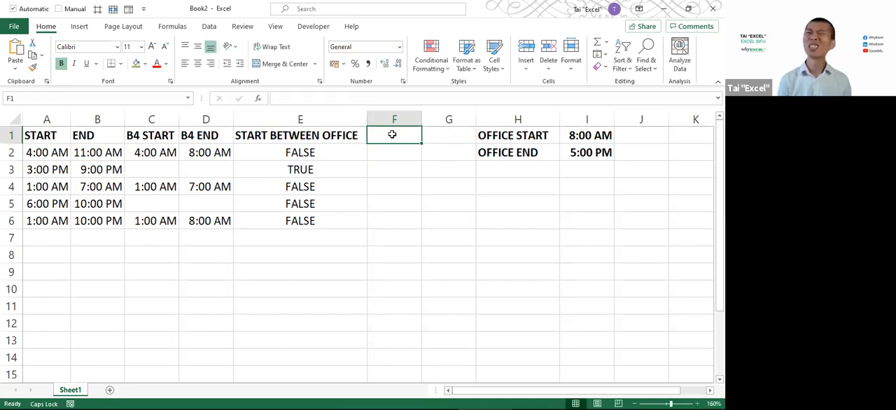
Switch to the timeline slide, box the first shift's 4AM and 11AM and the office 8AM, with arrows from 8AM to both shift times
{"action": "key", "text": "alt+Tab"}
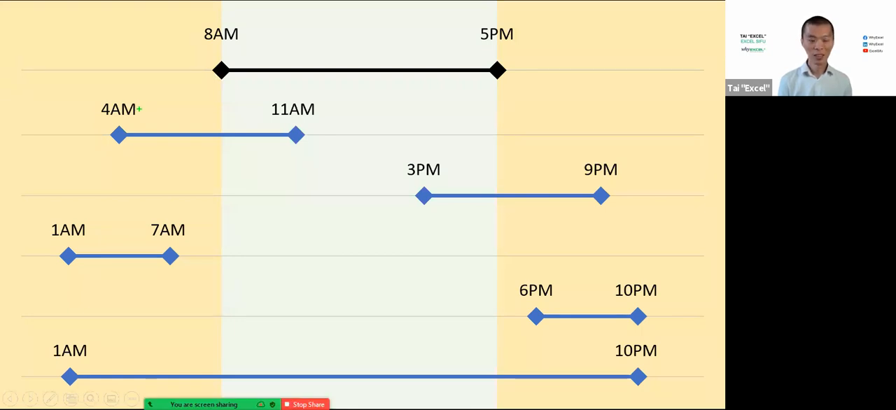
{"action": "left_click_drag", "start_coordinate": [138, 110], "coordinate": [199, 59]}
{"action": "left_click_drag", "start_coordinate": [93, 87], "coordinate": [143, 118]}
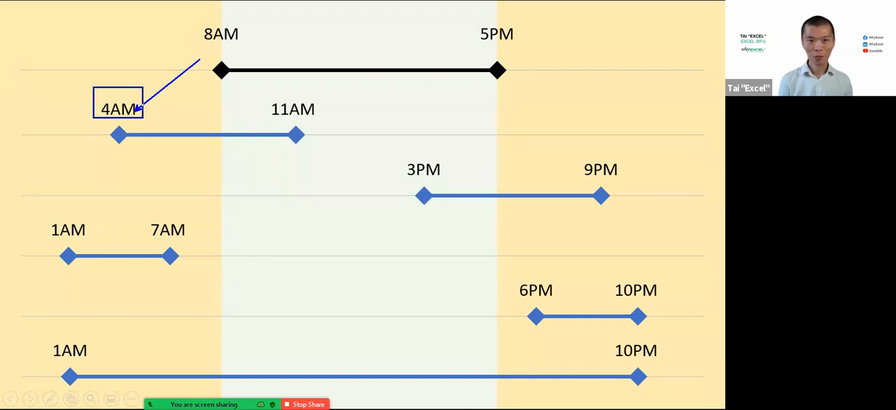
{"action": "left_click_drag", "start_coordinate": [259, 96], "coordinate": [327, 117]}
{"action": "left_click_drag", "start_coordinate": [228, 52], "coordinate": [289, 96]}
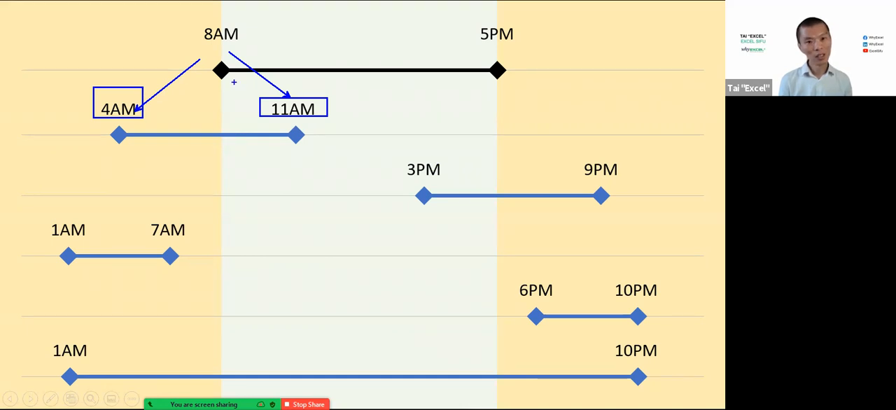
{"action": "left_click_drag", "start_coordinate": [185, 16], "coordinate": [260, 49]}
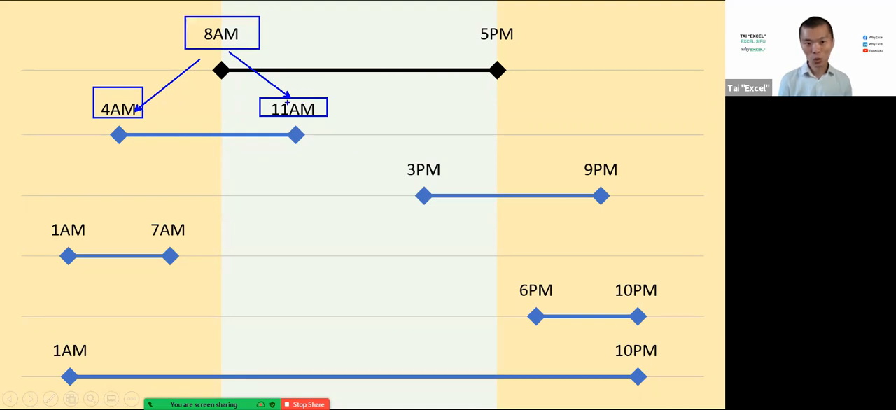
Box the last shift's 1AM and 10PM on the timeline and draw arrows between the office 8AM and both times
{"action": "left_click_drag", "start_coordinate": [35, 335], "coordinate": [102, 361]}
{"action": "left_click_drag", "start_coordinate": [599, 340], "coordinate": [672, 360]}
{"action": "left_click_drag", "start_coordinate": [202, 79], "coordinate": [101, 334]}
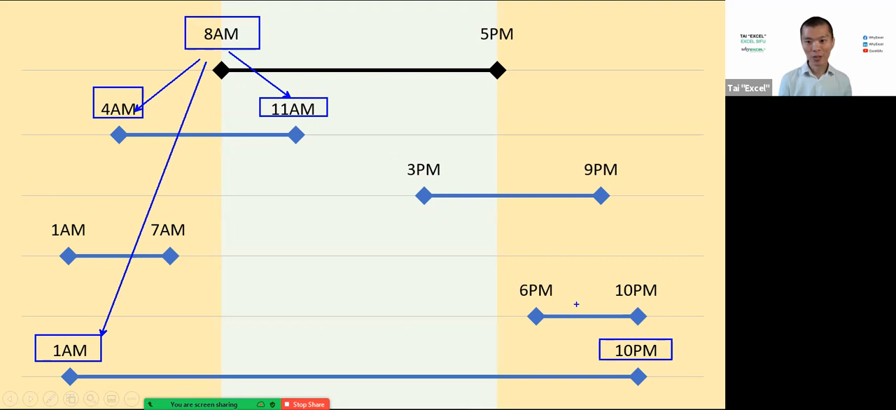
{"action": "left_click_drag", "start_coordinate": [600, 341], "coordinate": [272, 61]}
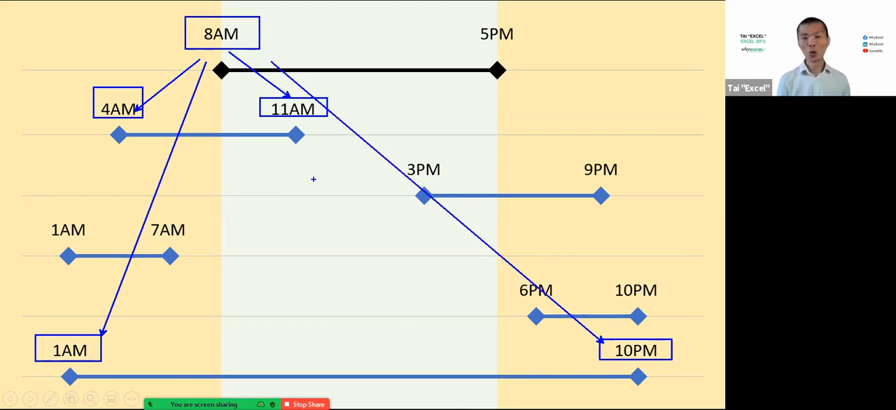
Add a text note in the middle of the timeline reading BETWEEN, with BEFORE on the second line
{"action": "key", "text": "t"}
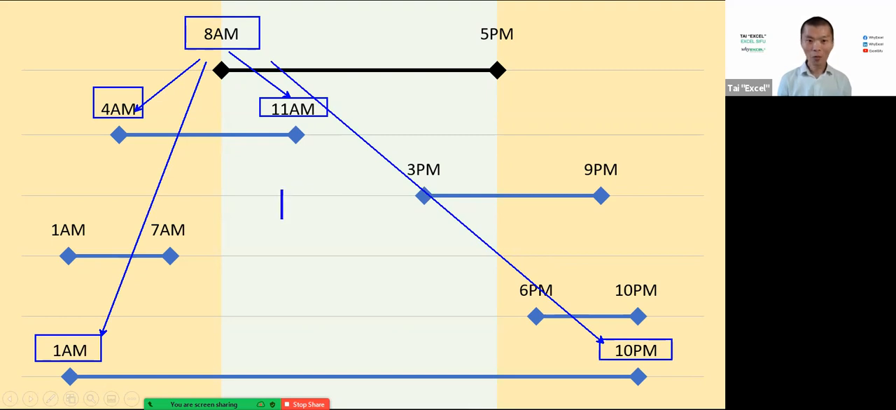
{"action": "left_click", "coordinate": [254, 195]}
{"action": "type", "text": "BETWEEN"}
{"action": "key", "text": "Return"}
{"action": "type", "text": "BEFORE"}
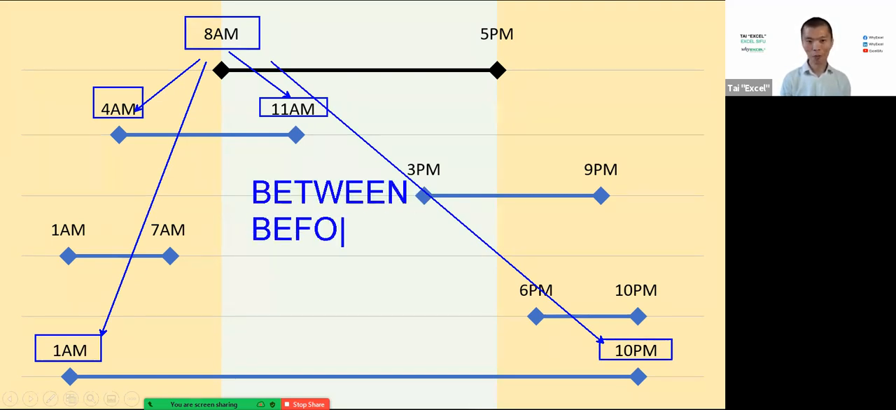
{"action": "key", "text": "Return"}
{"action": "type", "text": "A"}
{"action": "key", "text": "BackSpace"}
{"action": "key", "text": "BackSpace"}
{"action": "key", "text": "BackSpace"}
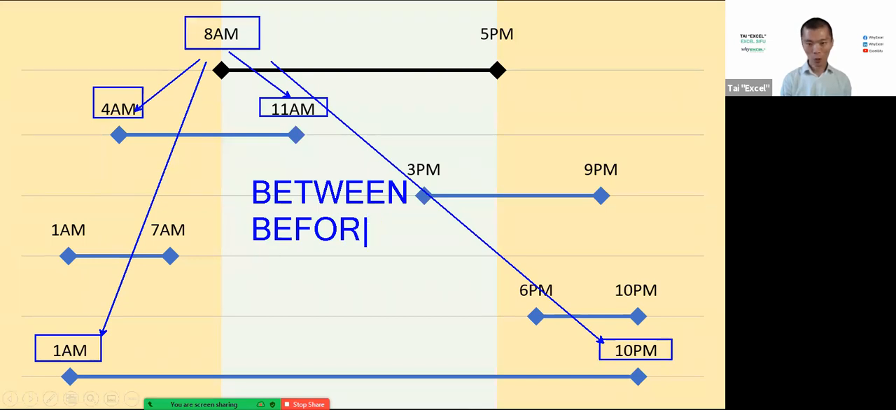
{"action": "type", "text": "E"}
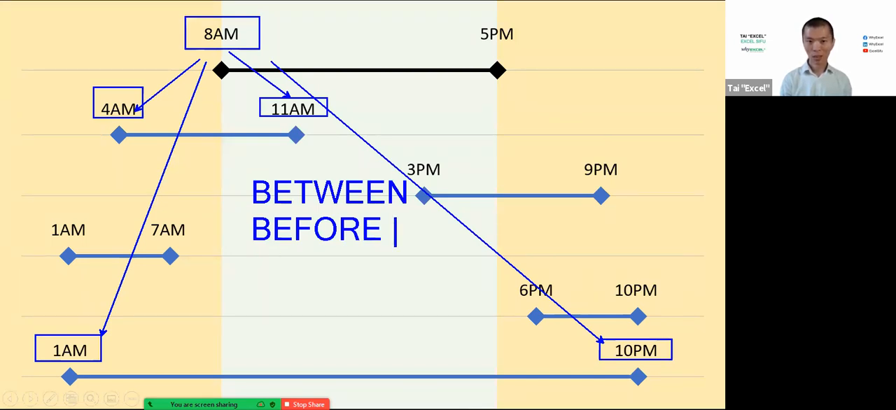
{"action": "type", "text": " <"}
Complete the note so its second line reads BEFORE <= and its third line reads AFTER >=
{"action": "key", "text": "Return"}
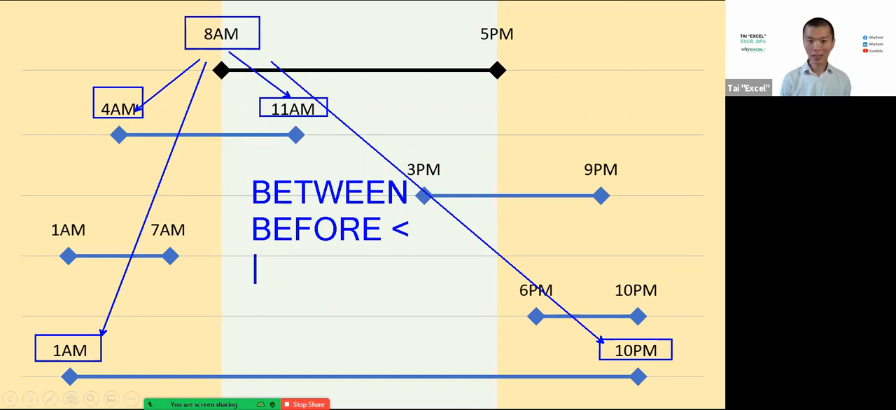
{"action": "type", "text": "AFTER >"}
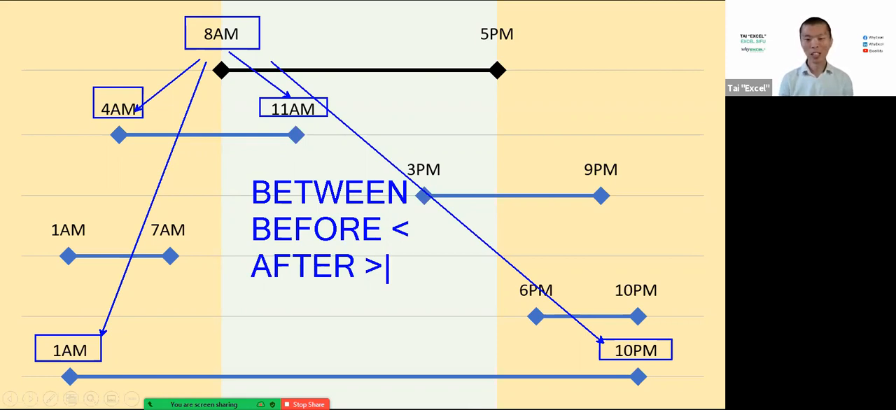
{"action": "type", "text": "="}
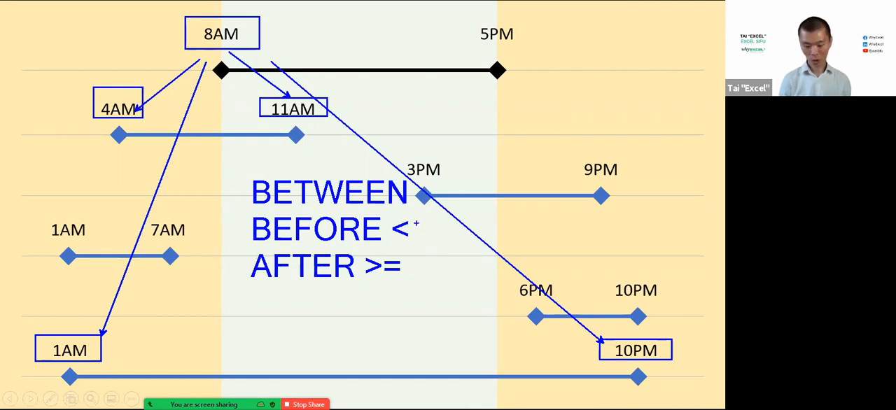
{"action": "left_click", "coordinate": [415, 228]}
{"action": "type", "text": "="}
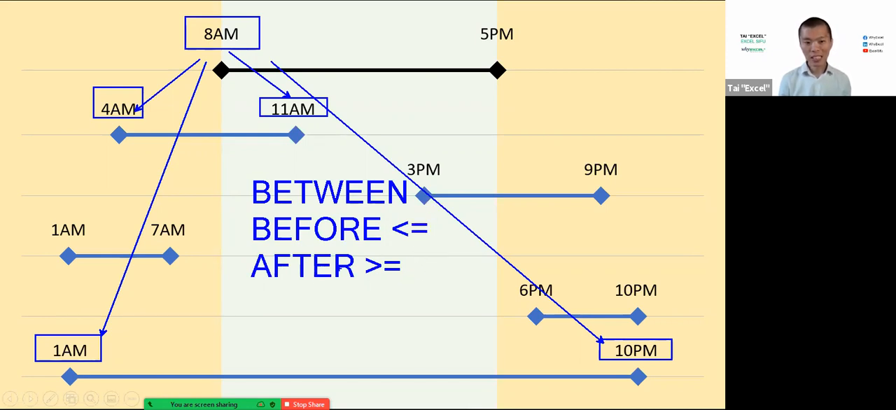
Mark 8AM on the last shift's bar with a short vertical line, box both equals signs in the note, and end the annotation
{"action": "left_click_drag", "start_coordinate": [222, 362], "coordinate": [222, 389]}
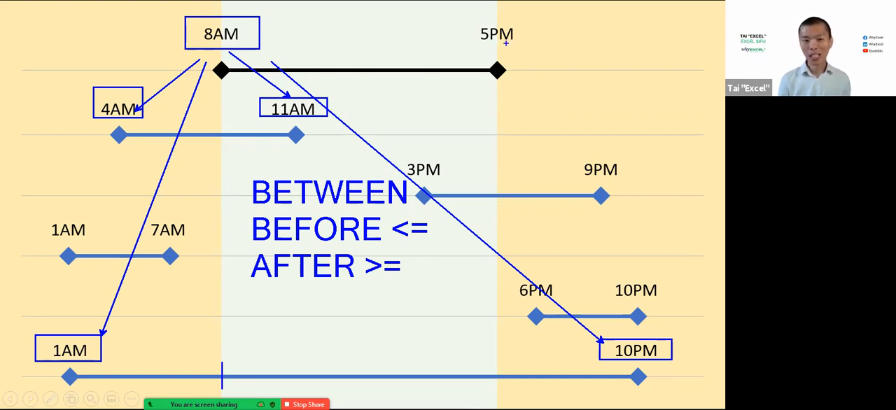
{"action": "left_click_drag", "start_coordinate": [408, 217], "coordinate": [439, 237]}
{"action": "left_click_drag", "start_coordinate": [380, 258], "coordinate": [416, 276]}
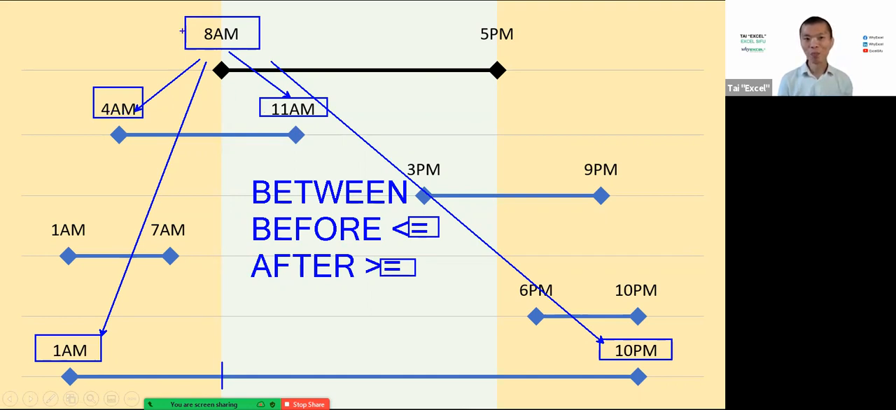
{"action": "key", "text": "Escape"}
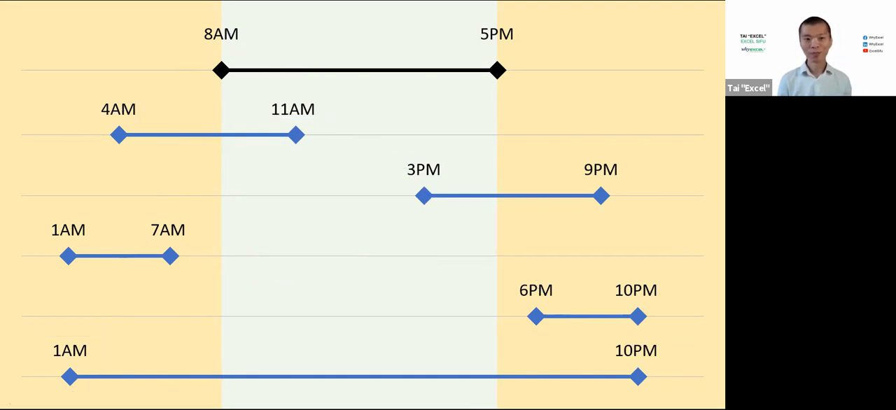
Switch to the Excel workbook, enter the header OFFICE START BETWEEN TASK in F1, and fit column F to it
{"action": "key", "text": "alt+Tab"}
{"action": "left_click", "coordinate": [415, 133]}
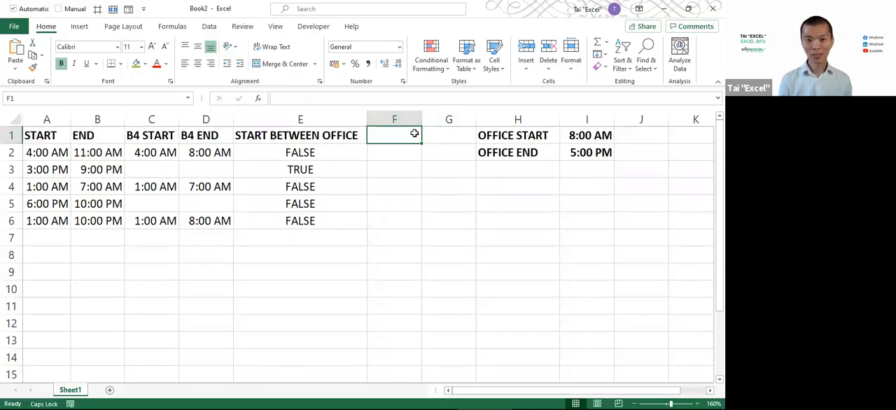
{"action": "type", "text": "OFFICE START BETWEEN TASK"}
{"action": "key", "text": "Return"}
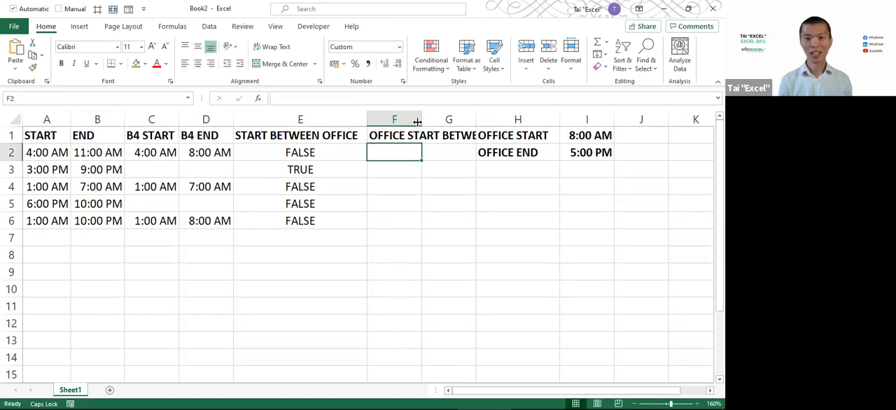
{"action": "double_click", "coordinate": [421, 120]}
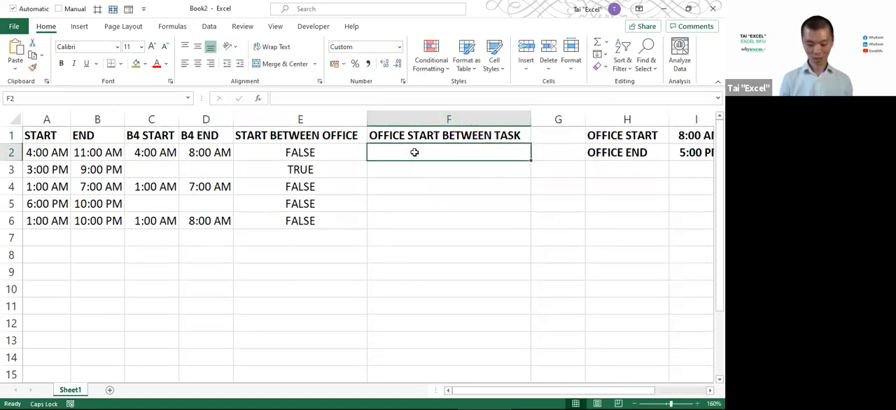
Start an AND formula in F2 with the condition $I$1>=A2, using an absolute reference to the office start
{"action": "type", "text": "=AND("}
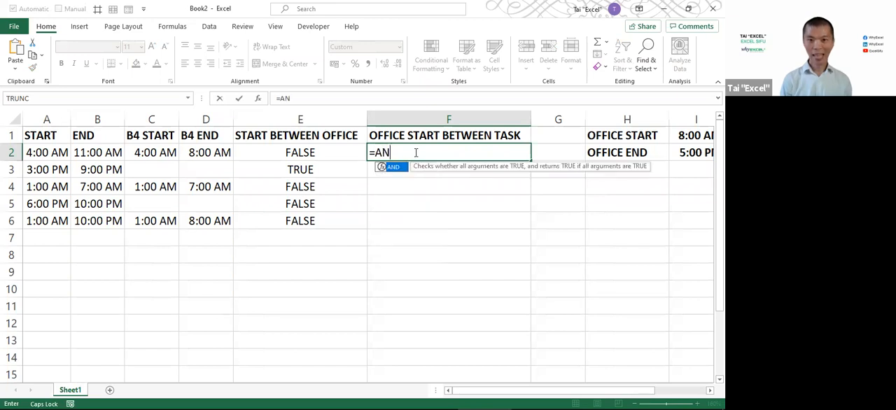
{"action": "left_click", "coordinate": [46, 156]}
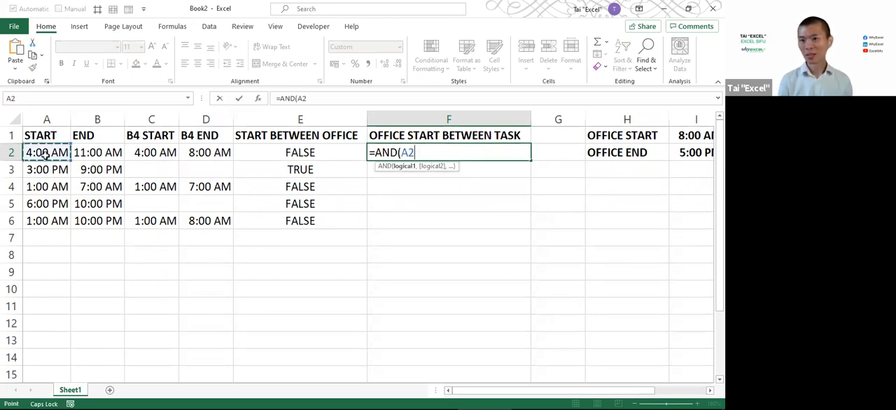
{"action": "left_click", "coordinate": [687, 137]}
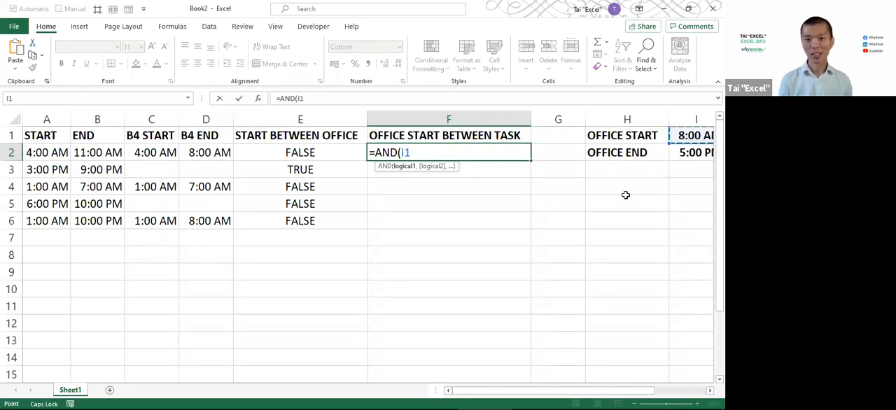
{"action": "key", "text": "F4"}
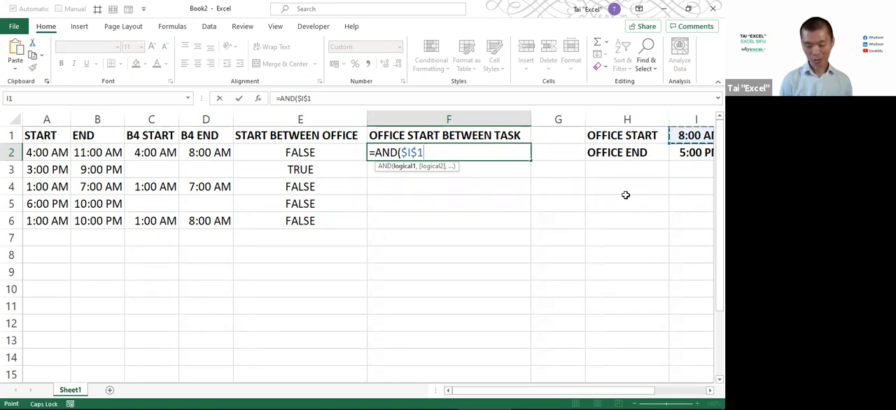
{"action": "type", "text": ">"}
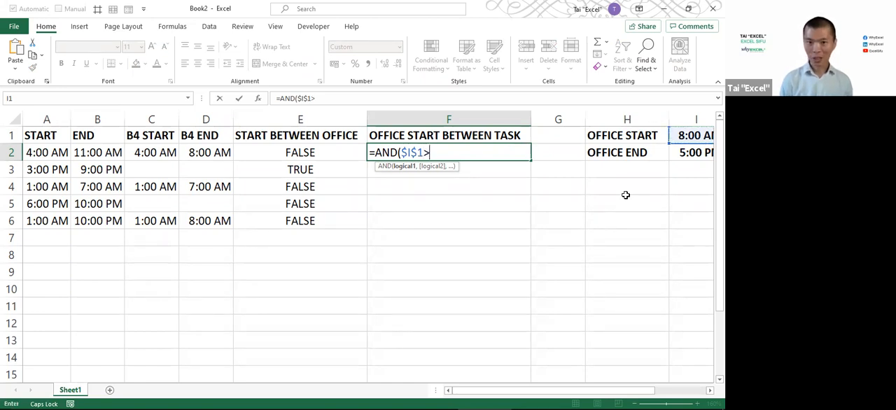
{"action": "type", "text": "="}
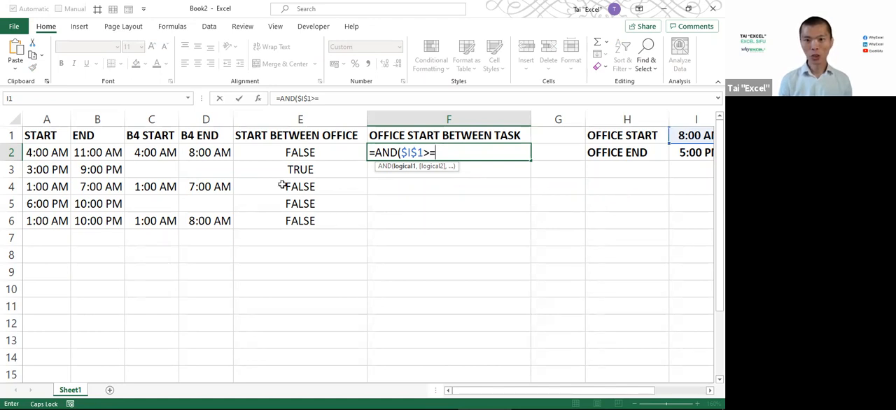
{"action": "left_click", "coordinate": [42, 153]}
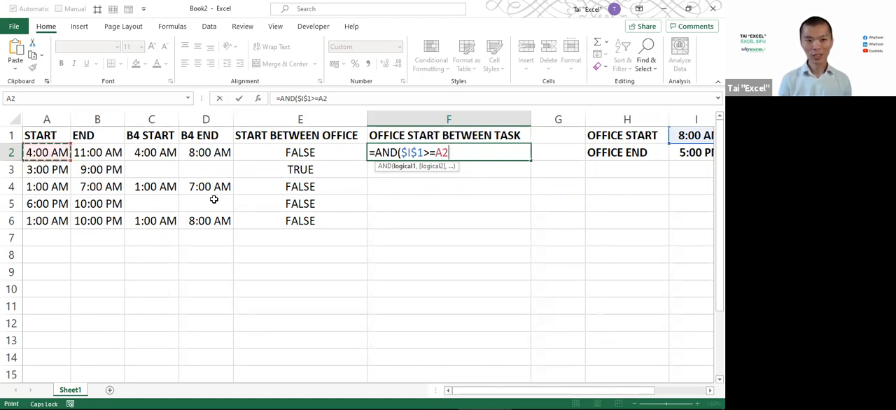
Complete the F2 formula with the second condition $I$1<=B2 and fill it down to F6
{"action": "type", "text": ","}
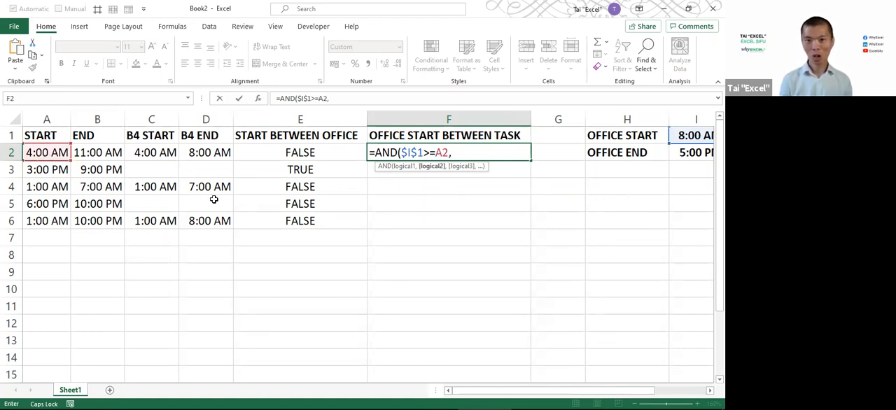
{"action": "left_click", "coordinate": [688, 137]}
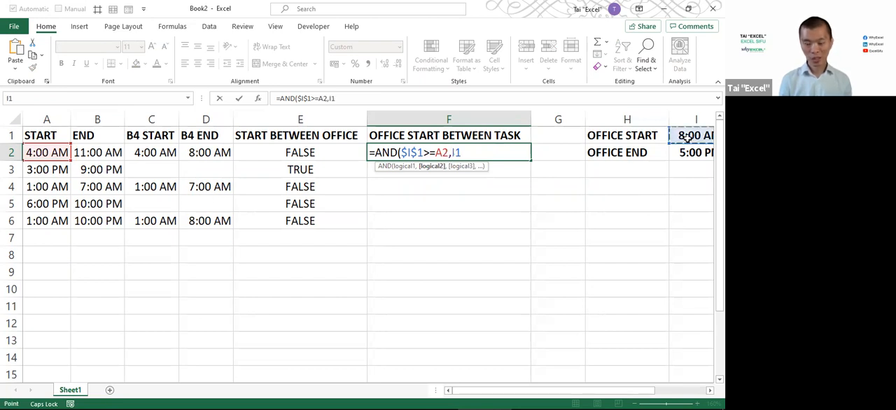
{"action": "key", "text": "F4"}
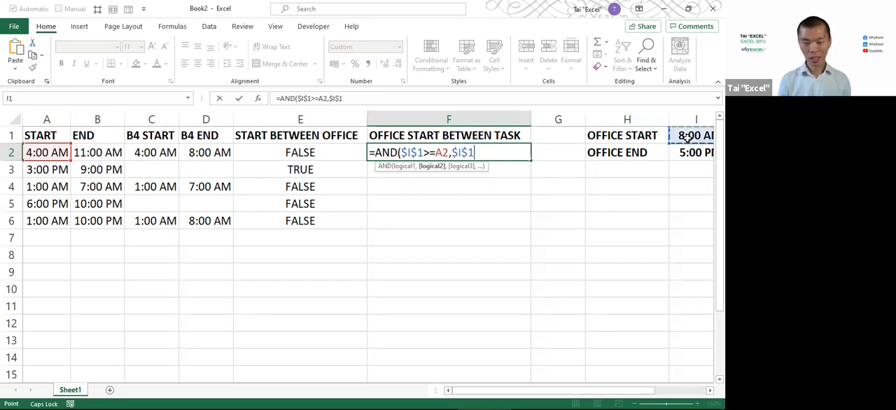
{"action": "type", "text": "<="}
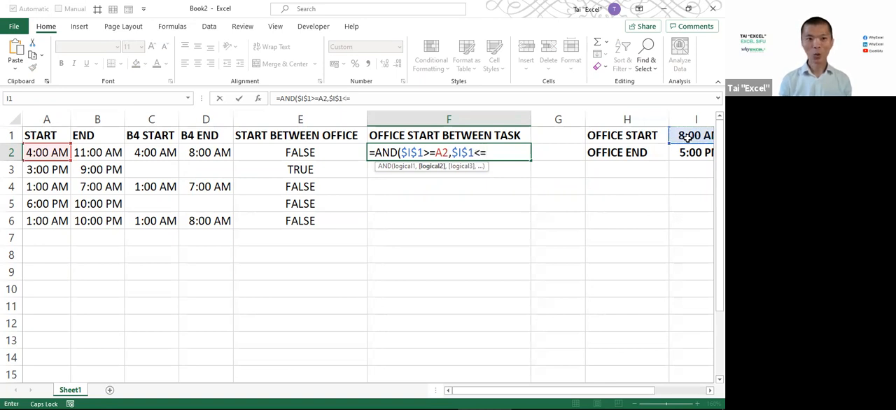
{"action": "left_click", "coordinate": [94, 152]}
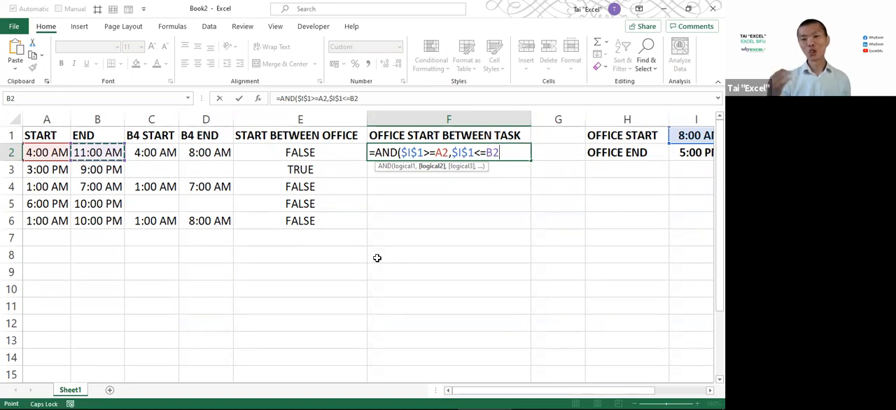
{"action": "type", "text": ")"}
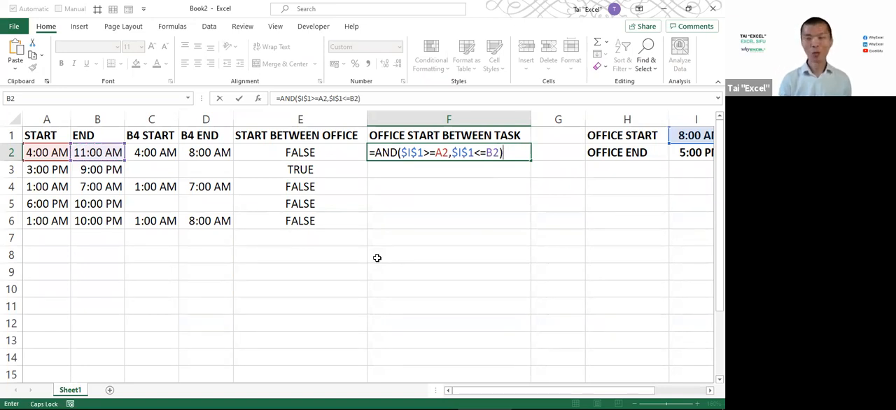
{"action": "key", "text": "ctrl+Return"}
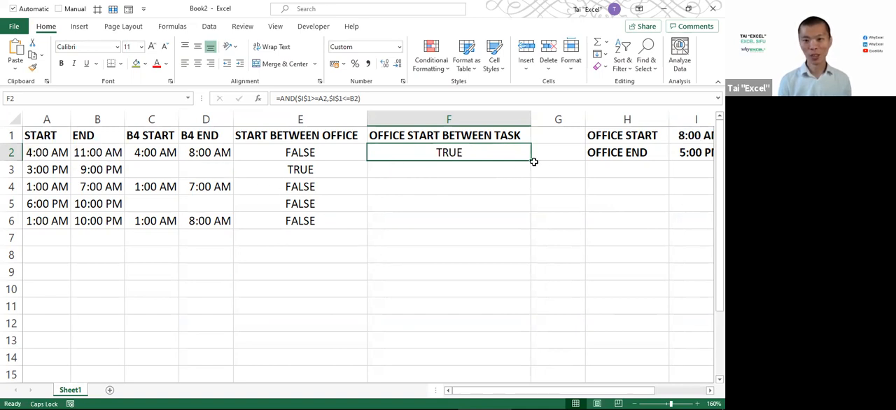
{"action": "left_click_drag", "start_coordinate": [530, 159], "coordinate": [528, 233]}
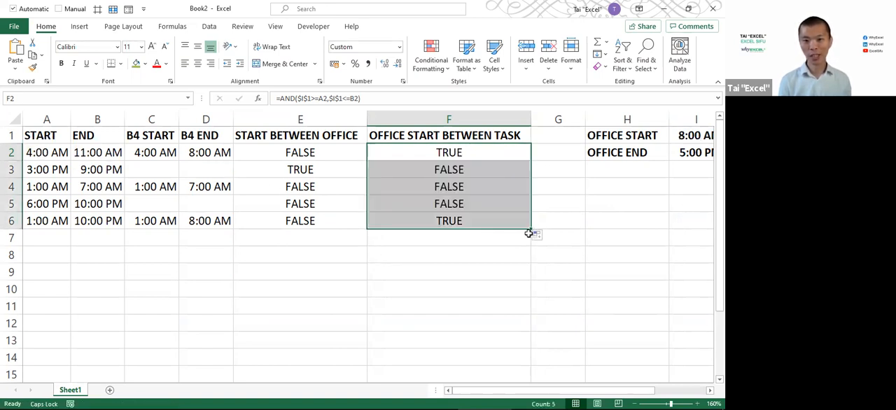
Highlight the TRUE results in F2, F6 and E3 with the green fill colour
{"action": "left_click", "coordinate": [460, 219]}
{"action": "left_click", "coordinate": [462, 153], "text": "ctrl"}
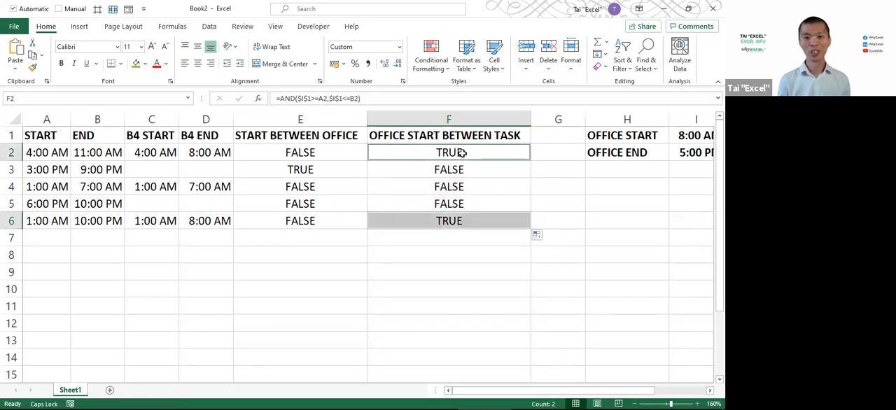
{"action": "left_click", "coordinate": [310, 170], "text": "ctrl"}
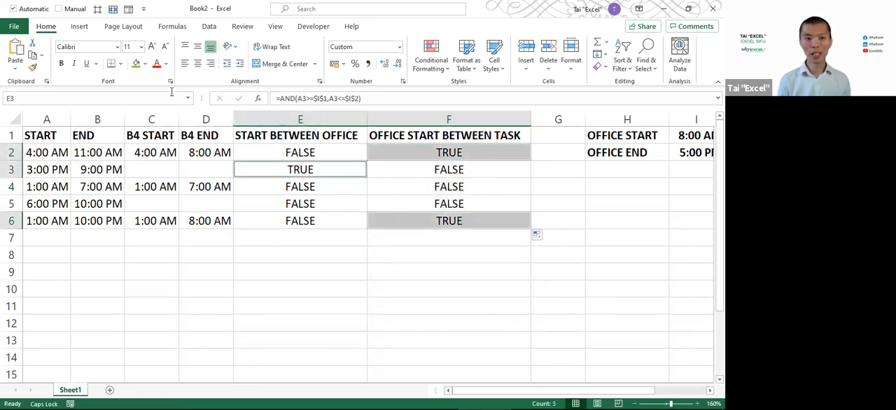
{"action": "left_click", "coordinate": [137, 63]}
Check the start test in E6 and the shift start time in A4 against the highlighted results
{"action": "left_click", "coordinate": [321, 223]}
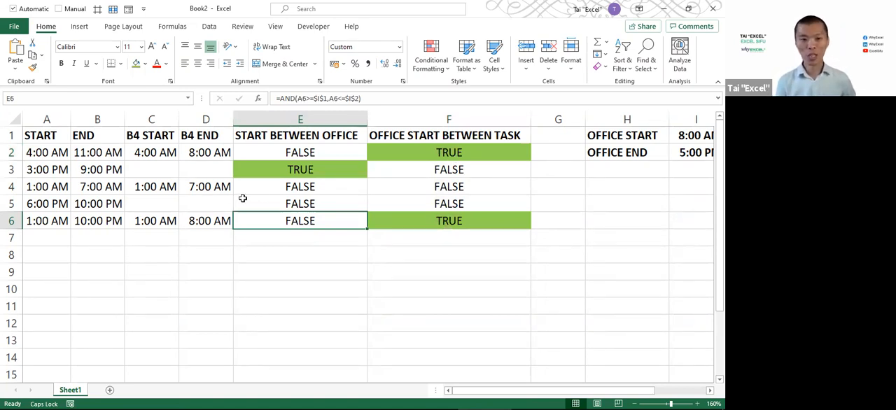
{"action": "left_click_drag", "start_coordinate": [73, 187], "coordinate": [63, 201]}
{"action": "left_click", "coordinate": [49, 188]}
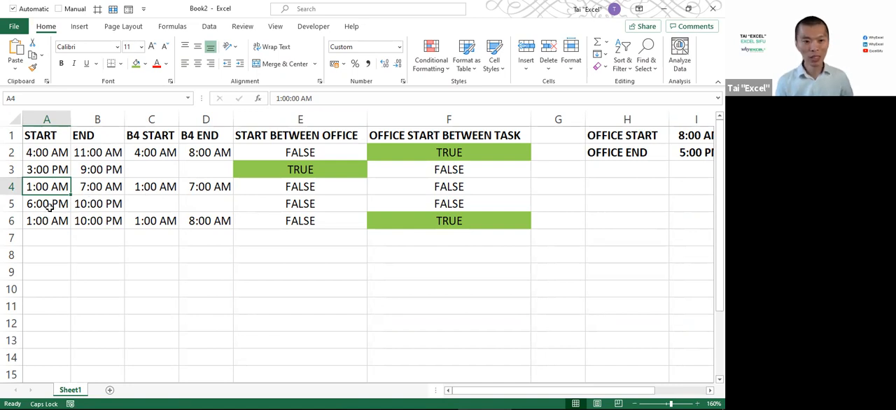
Compare the 6:00 PM to 10:00 PM shift and the highlighted test results in columns E and F with the timeline slide
{"action": "left_click_drag", "start_coordinate": [43, 203], "coordinate": [112, 207]}
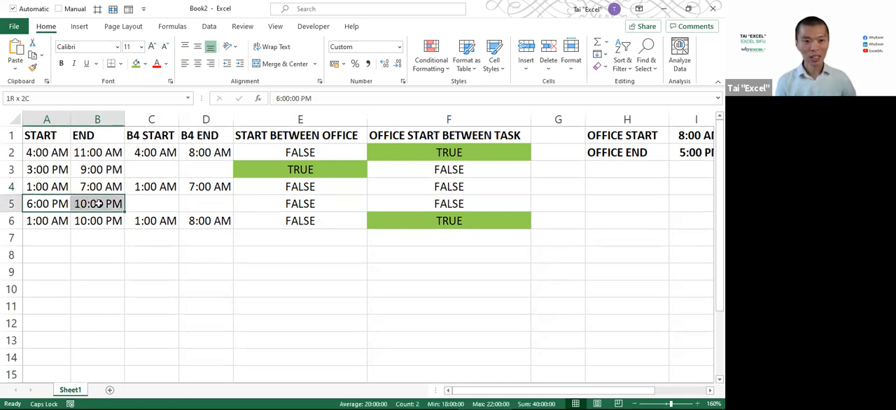
{"action": "left_click", "coordinate": [436, 203]}
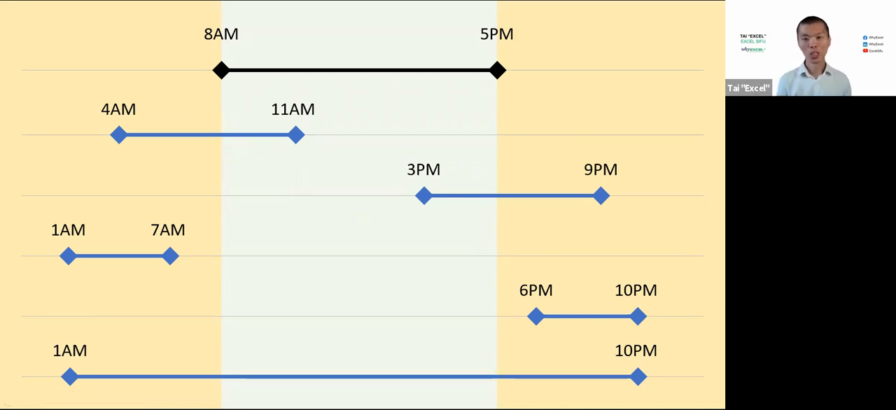
{"action": "key", "text": "alt+Tab"}
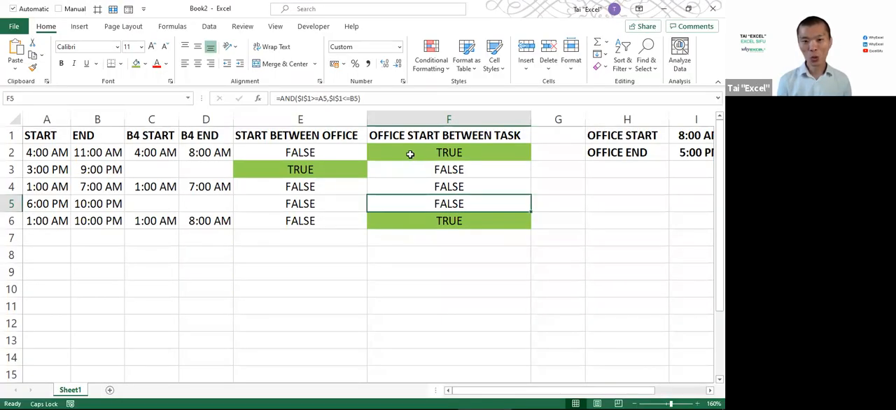
{"action": "left_click", "coordinate": [410, 152]}
{"action": "left_click", "coordinate": [301, 170]}
{"action": "left_click", "coordinate": [457, 228]}
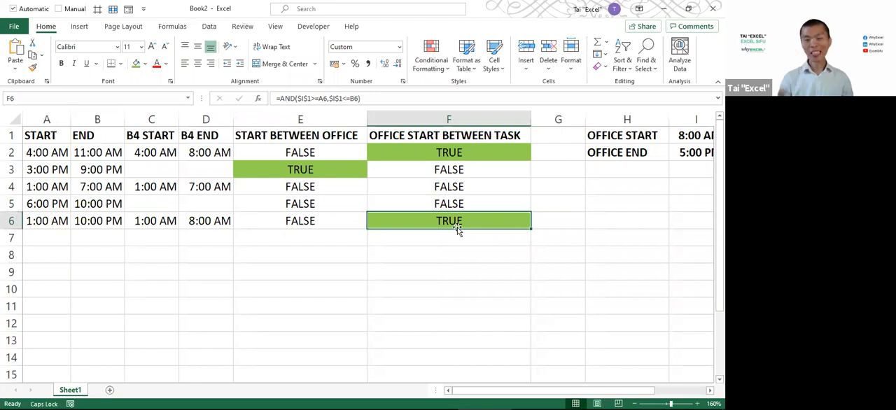
Insert a blank column before the office hours labels and enter the header O START in G1
{"action": "left_click", "coordinate": [550, 135]}
{"action": "left_click", "coordinate": [616, 120]}
{"action": "right_click", "coordinate": [616, 122]}
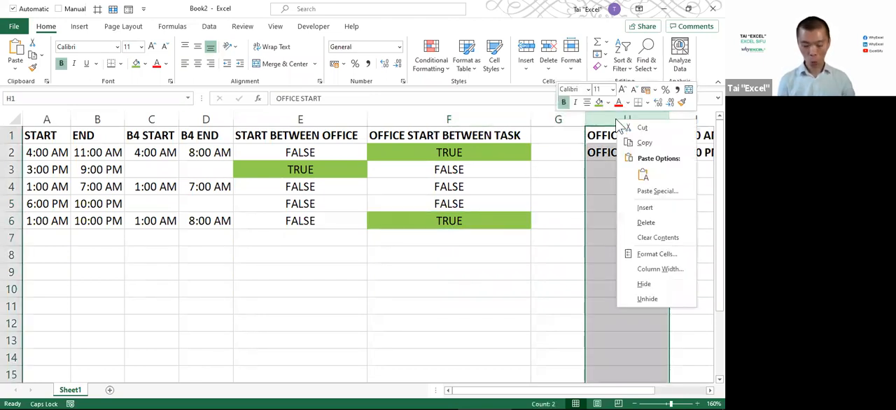
{"action": "left_click", "coordinate": [644, 207]}
{"action": "left_click", "coordinate": [553, 135]}
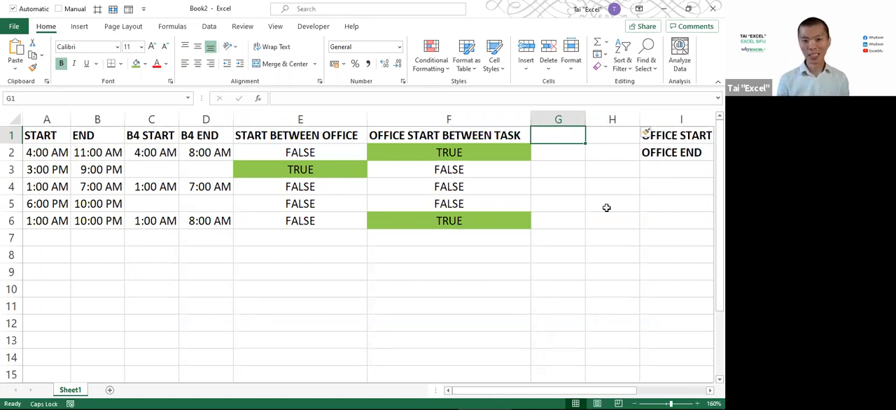
{"action": "type", "text": "O START"}
{"action": "key", "text": "Return"}
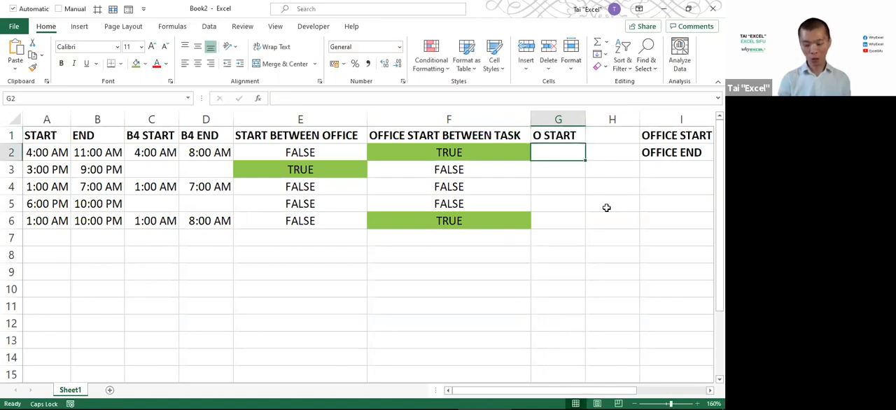
Enter =OR(E2,F2) in G2 to combine both start tests and fill the formula down to G6
{"action": "type", "text": "=OR"}
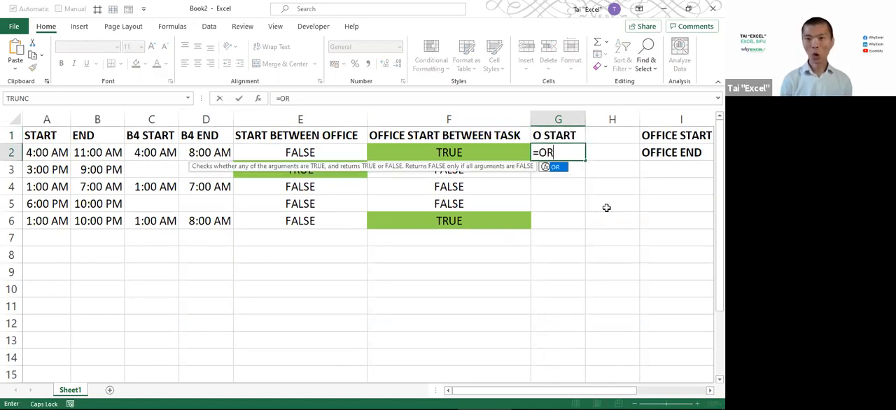
{"action": "type", "text": "("}
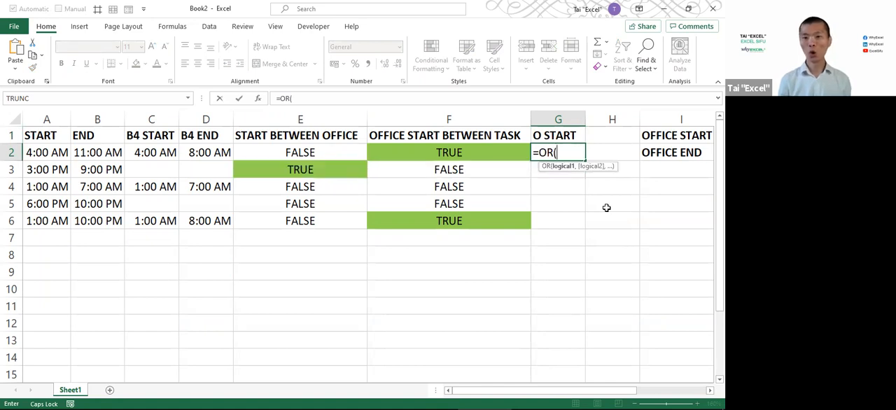
{"action": "left_click", "coordinate": [325, 154]}
{"action": "type", "text": ","}
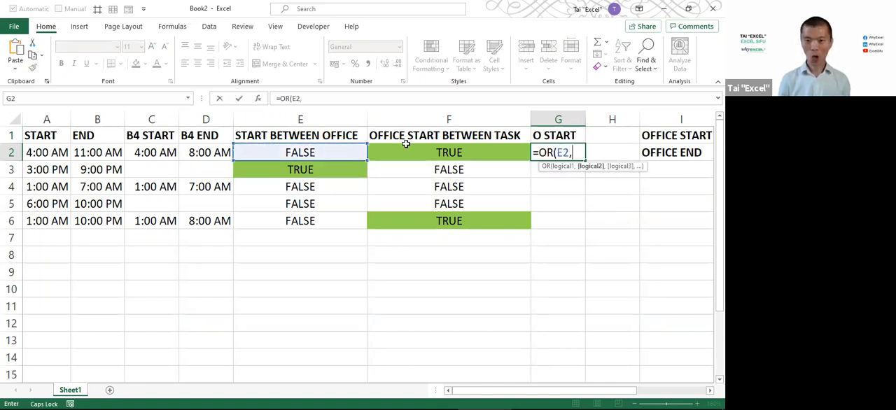
{"action": "left_click", "coordinate": [415, 151]}
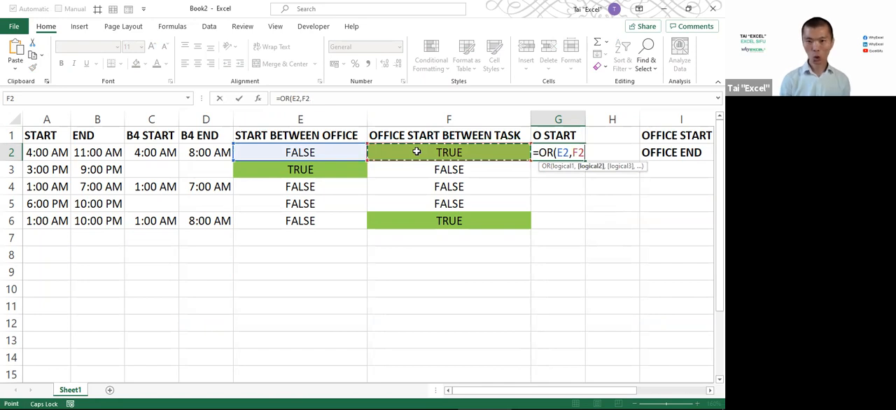
{"action": "type", "text": ")"}
{"action": "key", "text": "ctrl+Return"}
{"action": "key", "text": "shift+Down"}
{"action": "key", "text": "shift+Down"}
{"action": "key", "text": "shift+Down"}
{"action": "key", "text": "shift+Down"}
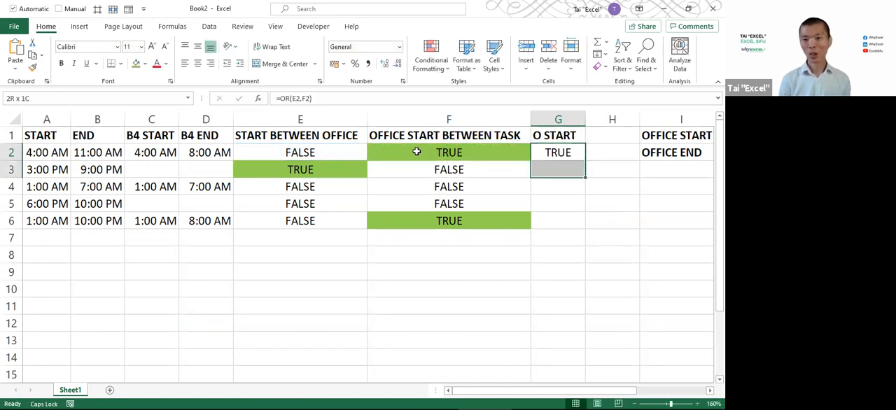
{"action": "key", "text": "ctrl+d"}
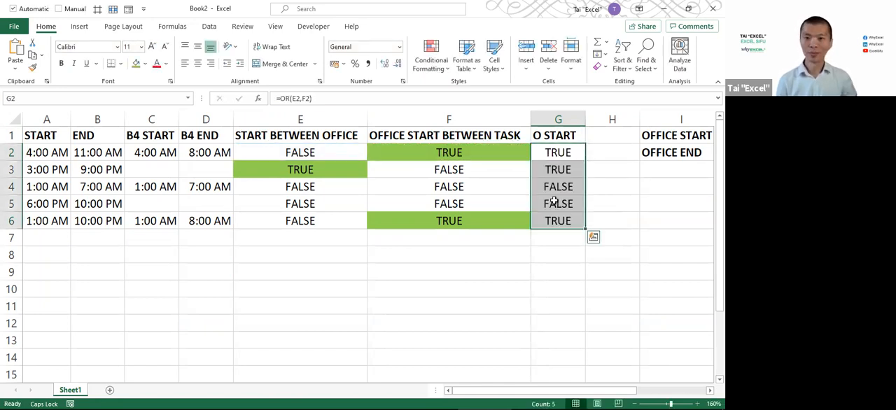
Highlight the TRUE results in G2, G3 and G6 with the green fill colour
{"action": "left_click", "coordinate": [558, 156]}
{"action": "left_click_drag", "start_coordinate": [558, 156], "coordinate": [559, 170]}
{"action": "left_click", "coordinate": [558, 221], "text": "ctrl"}
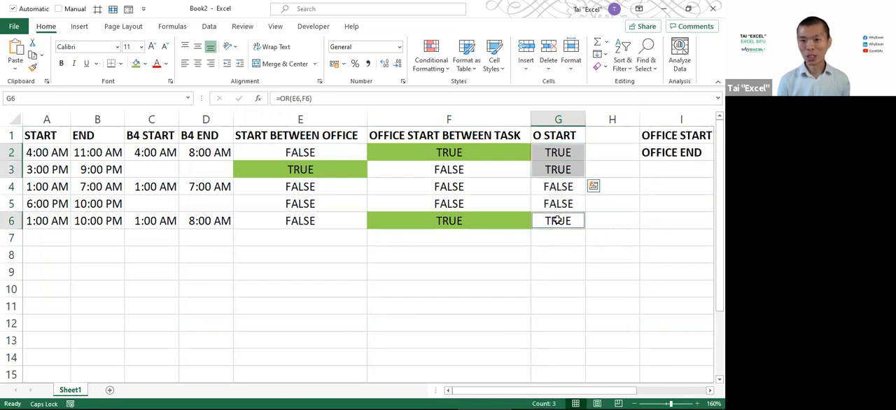
{"action": "left_click", "coordinate": [136, 64]}
{"action": "left_click", "coordinate": [424, 217]}
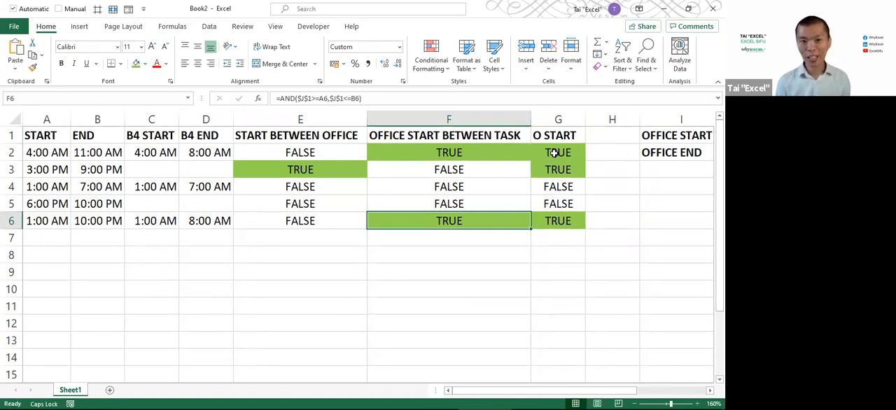
Replace the E2 reference in the G2 OR formula with the AND expression copied from E2, AND(A2>=$J$1,A2<=$J$2)
{"action": "left_click", "coordinate": [315, 152]}
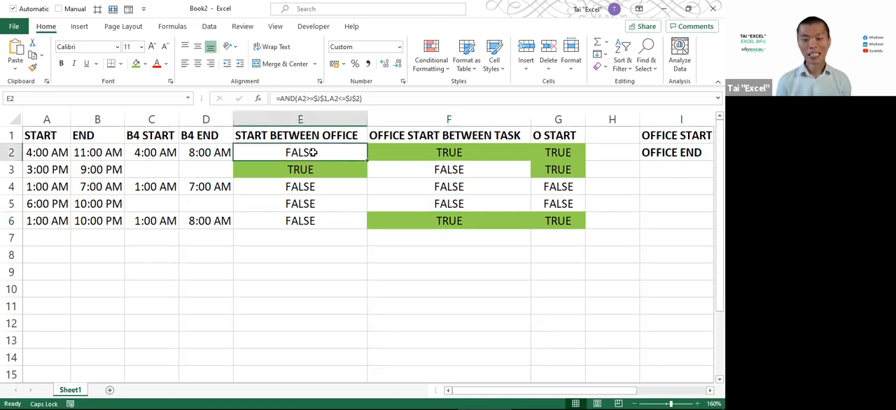
{"action": "double_click", "coordinate": [315, 152]}
{"action": "left_click_drag", "start_coordinate": [240, 153], "coordinate": [440, 154]}
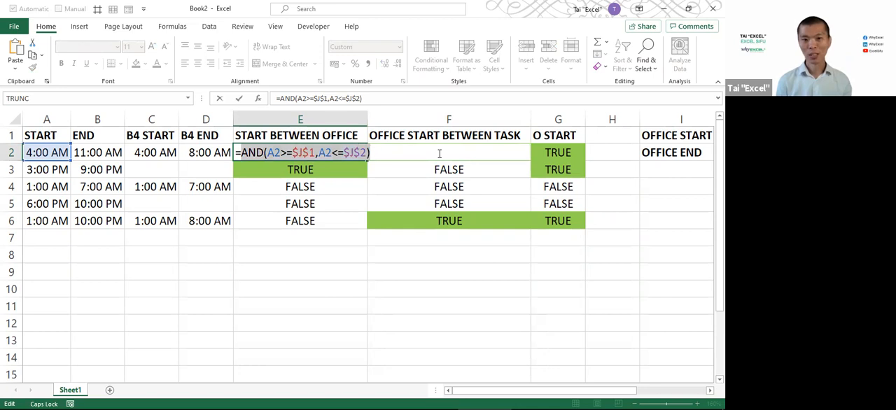
{"action": "key", "text": "Escape"}
{"action": "left_click", "coordinate": [571, 153]}
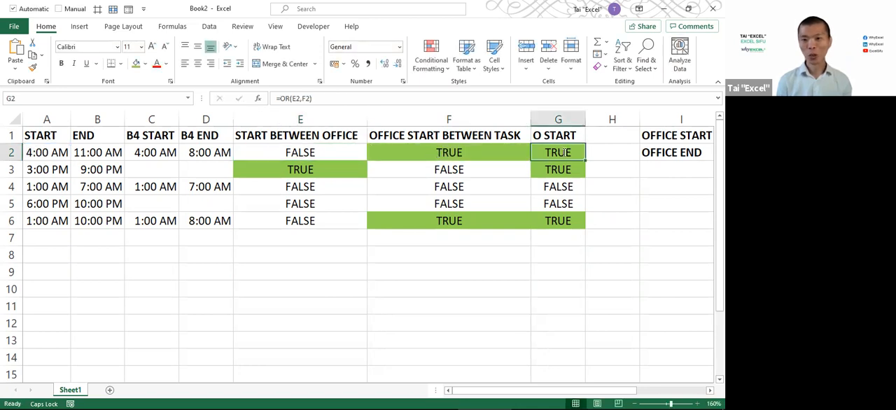
{"action": "double_click", "coordinate": [559, 153]}
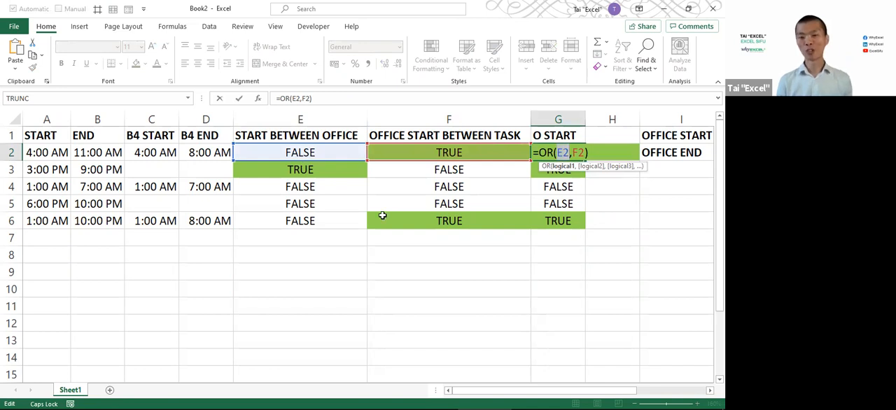
{"action": "key", "text": "ctrl+v"}
{"action": "key", "text": "Return"}
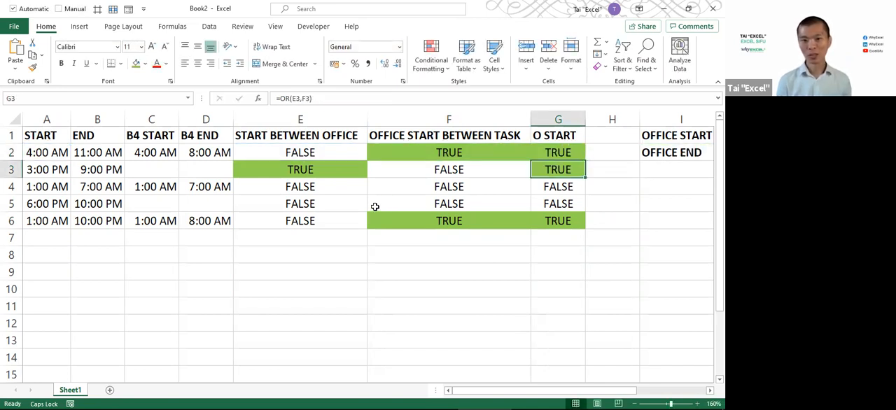
Replace the F2 reference in the G2 OR formula with the AND expression copied from F2, AND($J$1>=A2,$J$1<=B2)
{"action": "double_click", "coordinate": [405, 154]}
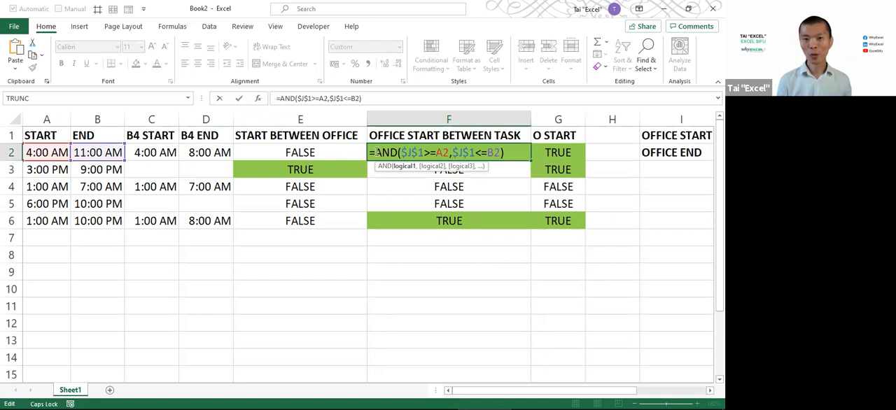
{"action": "left_click_drag", "start_coordinate": [376, 151], "coordinate": [607, 149]}
{"action": "key", "text": "ctrl+c"}
{"action": "left_click", "coordinate": [560, 153]}
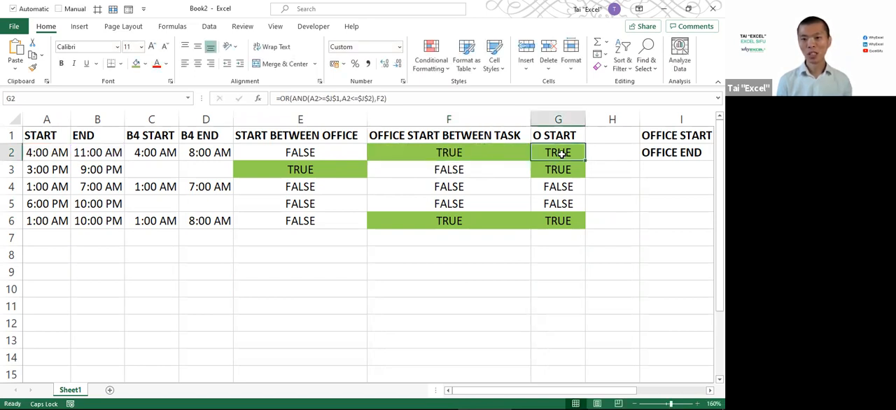
{"action": "double_click", "coordinate": [560, 153]}
{"action": "double_click", "coordinate": [697, 152]}
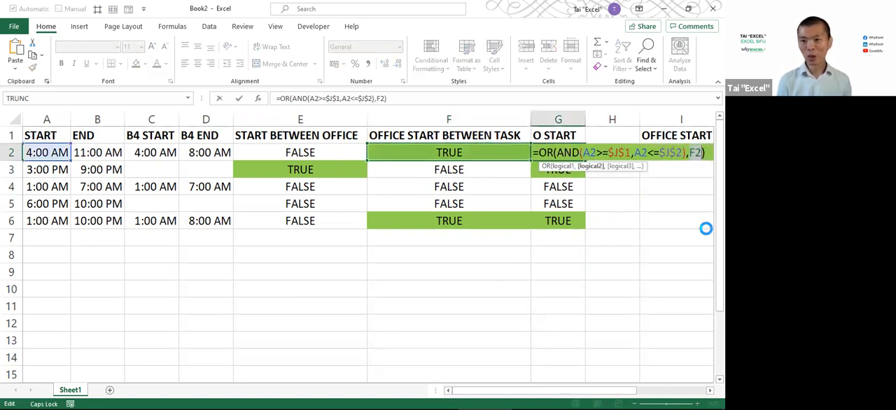
{"action": "key", "text": "ctrl+v"}
{"action": "type", "text": "\\"}
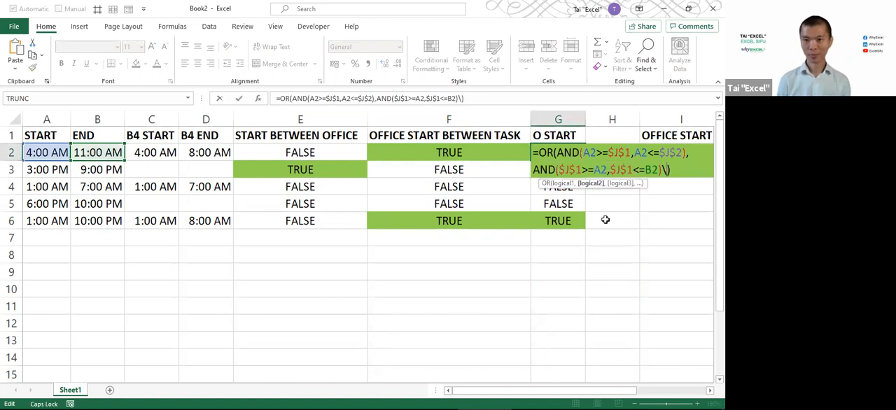
{"action": "key", "text": "BackSpace"}
{"action": "key", "text": "Return"}
Fill the combined OR formula from G2 down to G6
{"action": "left_click", "coordinate": [583, 158]}
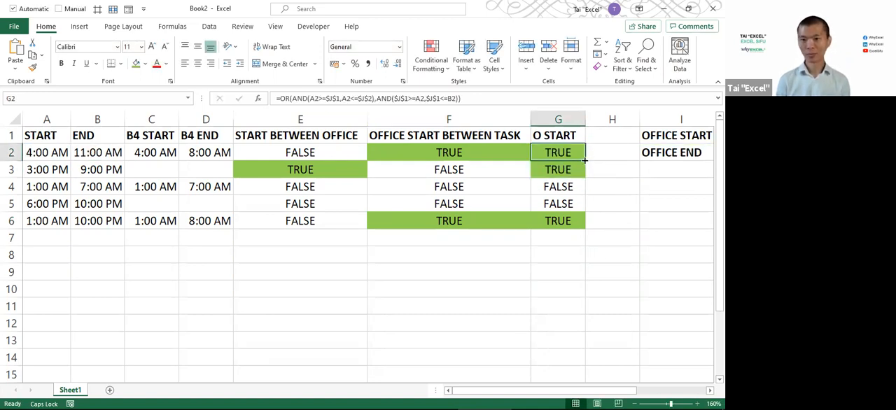
{"action": "mouse_move", "coordinate": [585, 160]}
{"action": "left_mouse_down"}
{"action": "mouse_move", "coordinate": [583, 233]}
{"action": "mouse_move", "coordinate": [583, 166]}
{"action": "left_mouse_up"}
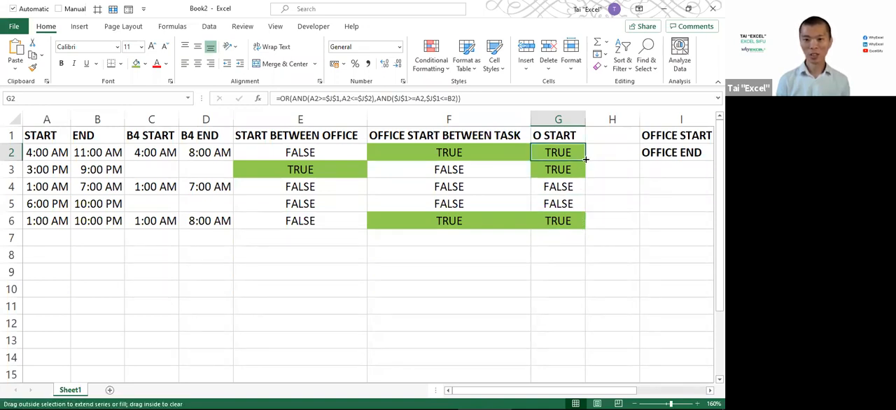
{"action": "double_click", "coordinate": [585, 160]}
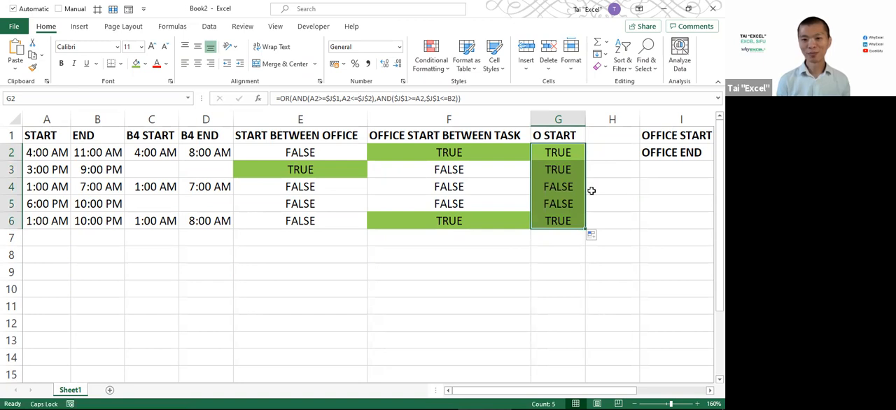
Remove the green fill from the FALSE results in G4 and G5
{"action": "left_click_drag", "start_coordinate": [567, 187], "coordinate": [568, 203]}
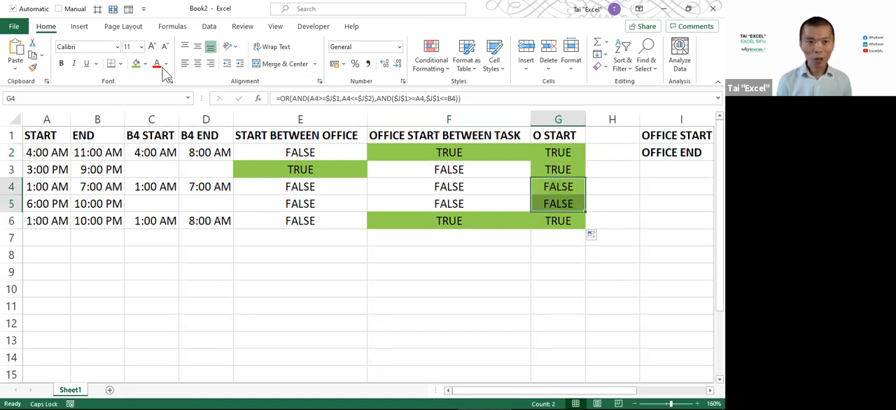
{"action": "left_click", "coordinate": [145, 63]}
{"action": "left_click", "coordinate": [159, 180]}
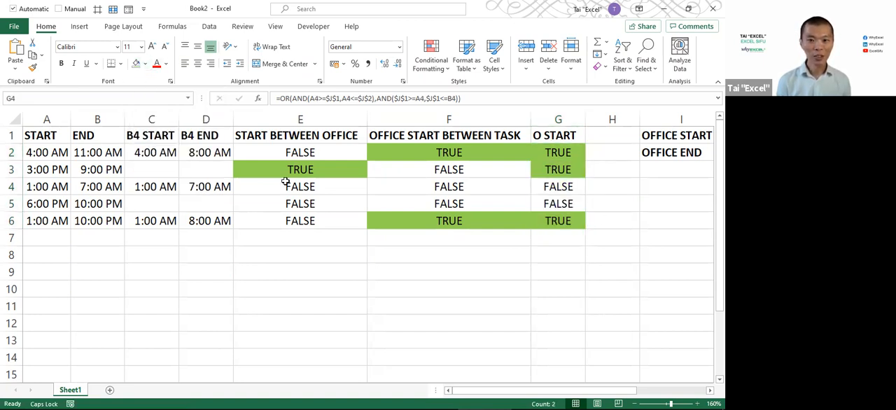
{"action": "left_click", "coordinate": [482, 199]}
Hide the helper columns E and F
{"action": "left_click_drag", "start_coordinate": [296, 114], "coordinate": [441, 116]}
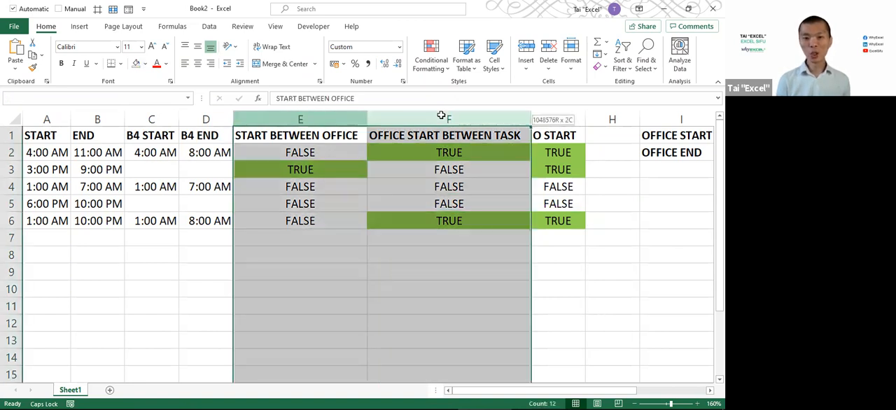
{"action": "right_click", "coordinate": [441, 115]}
{"action": "left_click", "coordinate": [463, 217]}
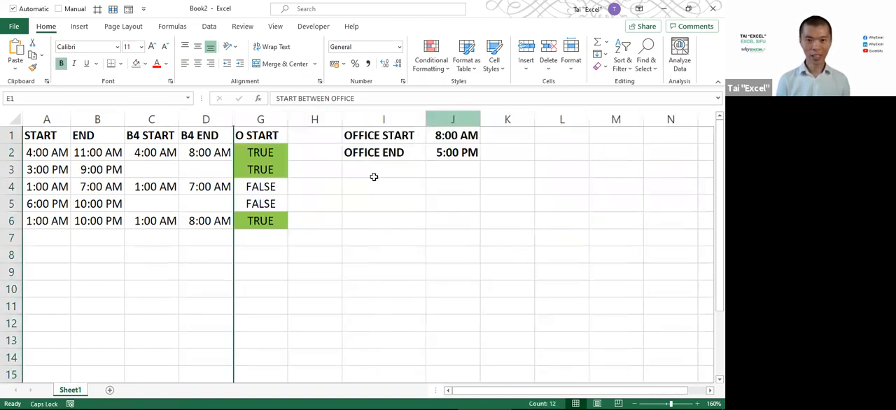
{"action": "left_click", "coordinate": [262, 175]}
Review the combined OR formula in G2 and its cell references, leaving it unedited
{"action": "left_click", "coordinate": [273, 151]}
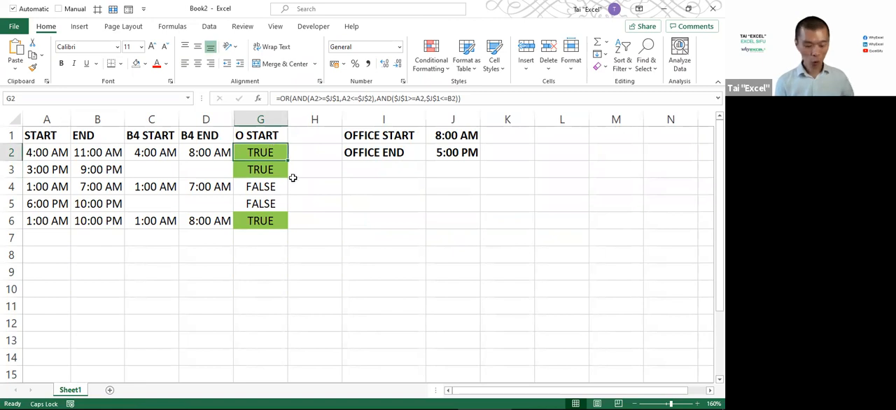
{"action": "key", "text": "F2"}
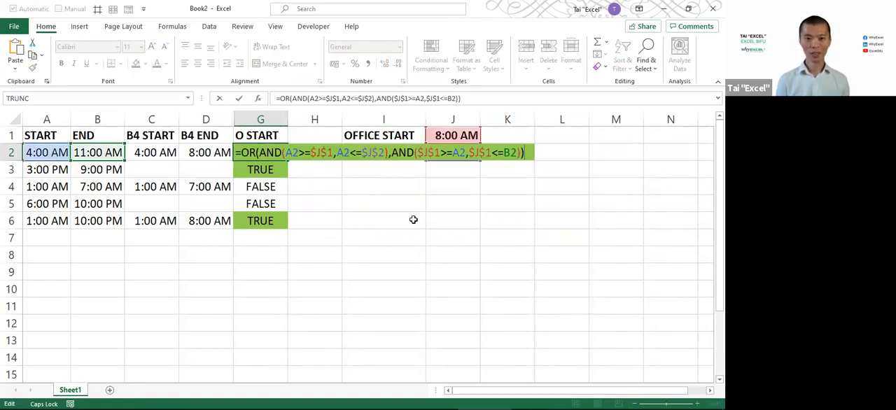
{"action": "key", "text": "Escape"}
{"action": "scroll", "coordinate": [413, 220], "scroll_direction": "up", "scroll_amount": 5}
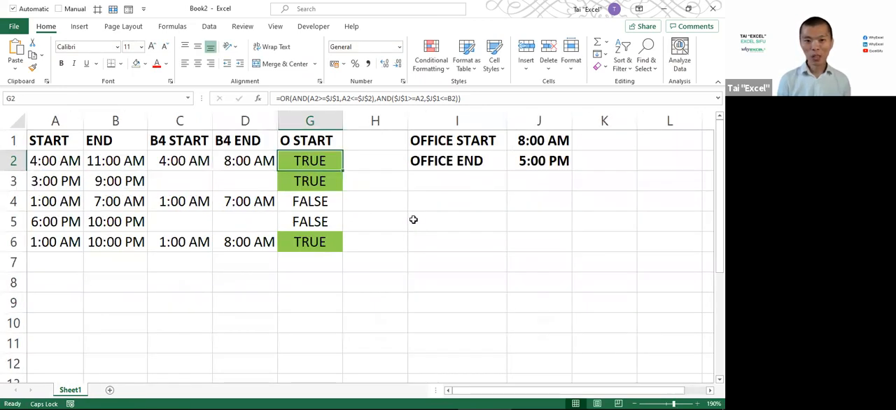
{"action": "left_click", "coordinate": [466, 392]}
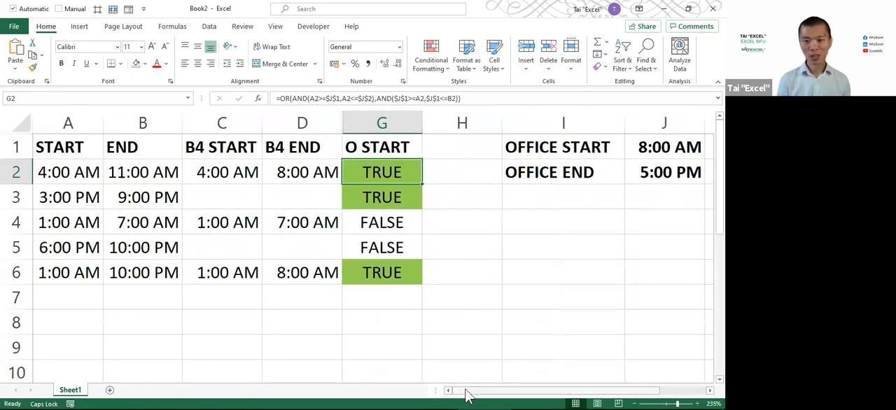
Examine which cells the O START formula in G2 refers to
{"action": "key", "text": "F2"}
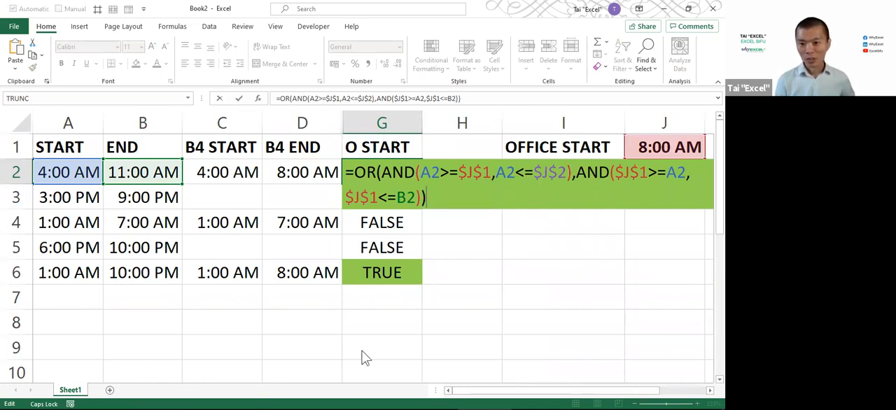
{"action": "key", "text": "alt+Tab"}
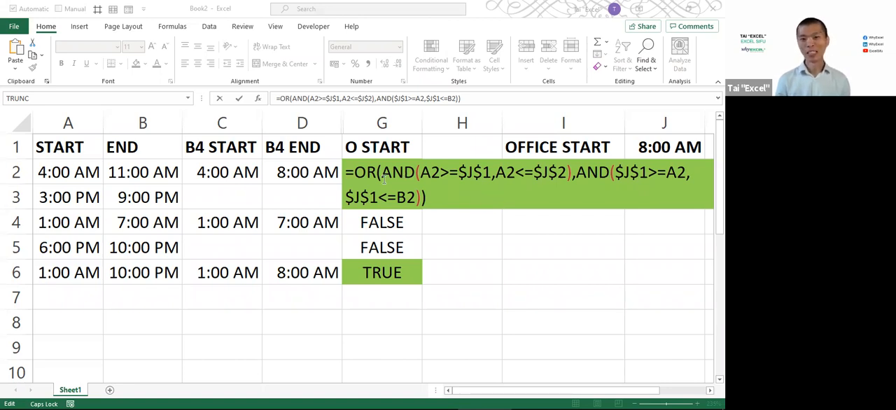
{"action": "key", "text": "ctrl+Return"}
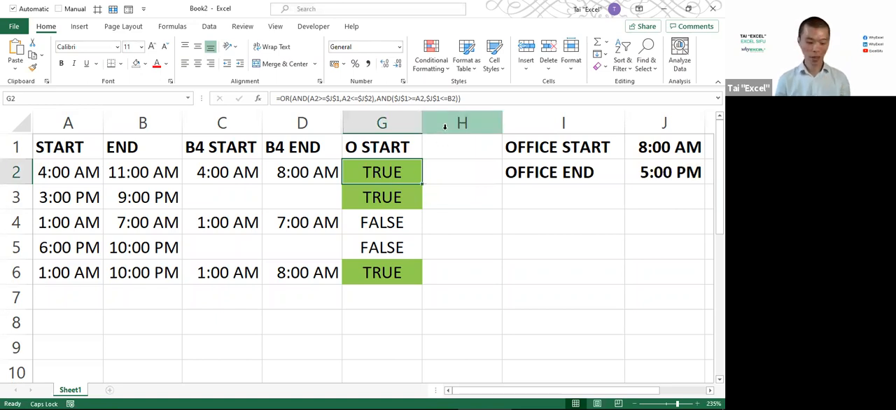
Copy the full text of the OR formula in G2
{"action": "key", "text": "F2"}
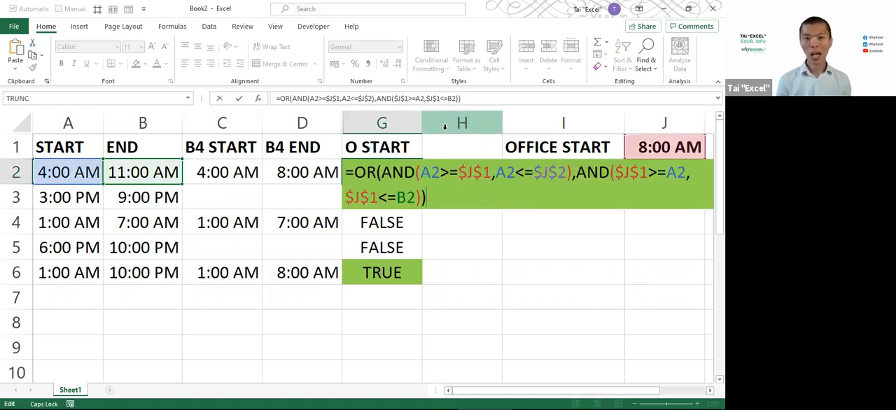
{"action": "key", "text": "ctrl+shift+Home"}
{"action": "key", "text": "ctrl+c"}
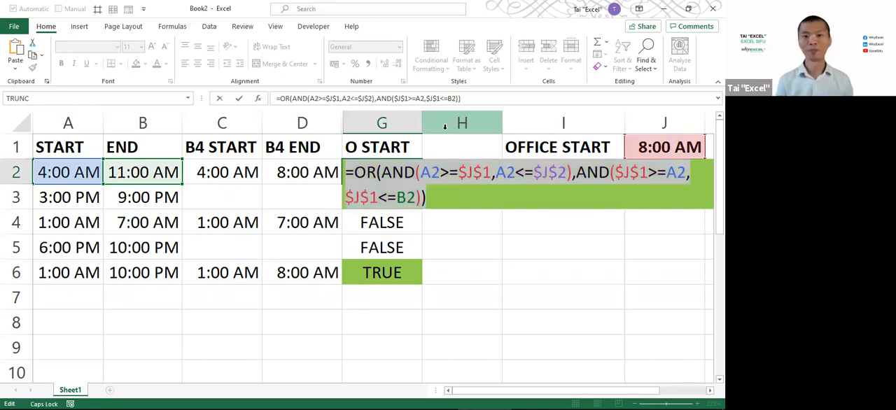
{"action": "key", "text": "Escape"}
Insert a new column before column H and remove the inherited green fill from H1:H6
{"action": "right_click", "coordinate": [445, 126]}
{"action": "left_click", "coordinate": [476, 214]}
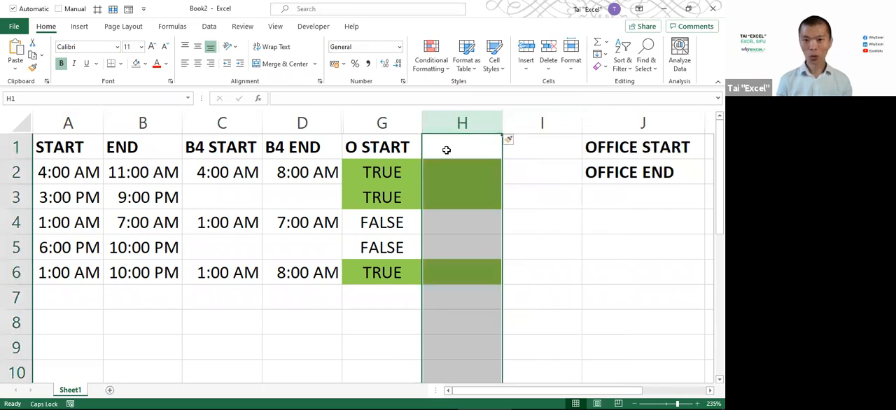
{"action": "left_click_drag", "start_coordinate": [447, 148], "coordinate": [445, 277]}
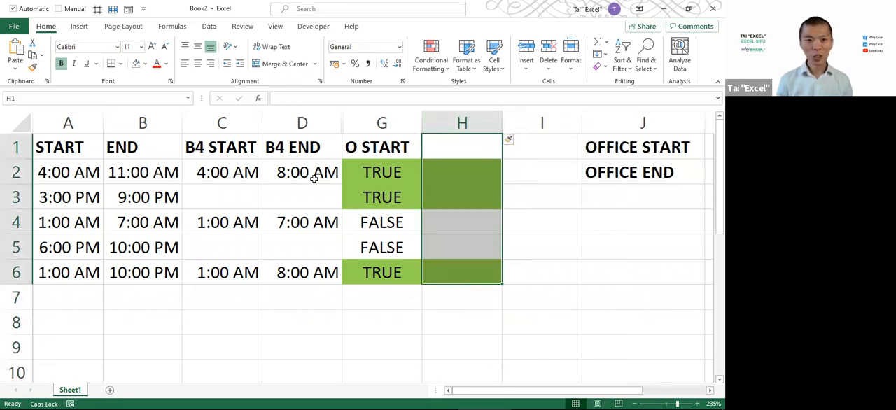
{"action": "left_click", "coordinate": [138, 68]}
Enter the header O END in H1
{"action": "left_click", "coordinate": [471, 151]}
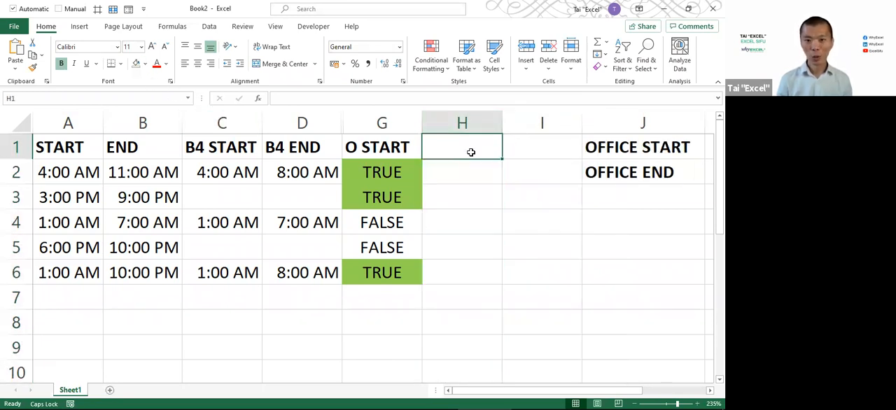
{"action": "type", "text": "o"}
{"action": "key", "text": "BackSpace"}
{"action": "type", "text": "O "}
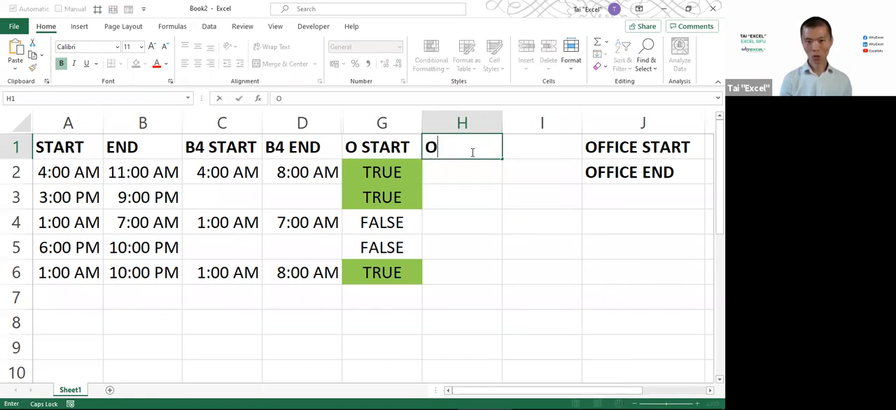
{"action": "type", "text": "END"}
{"action": "key", "text": "Return"}
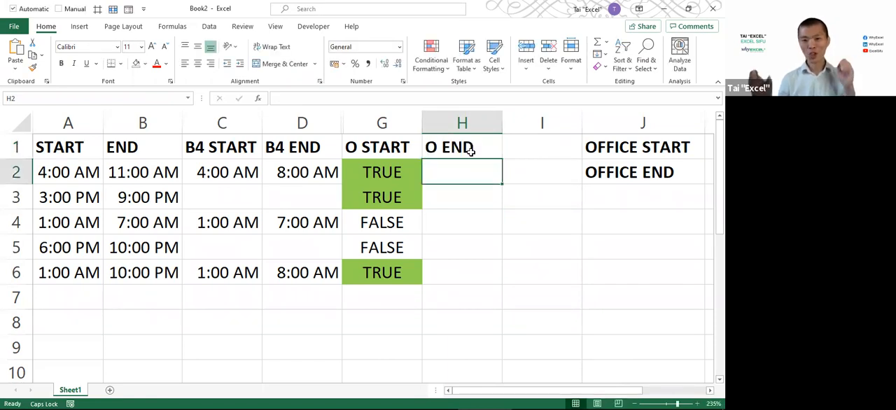
{"action": "key", "text": "F2"}
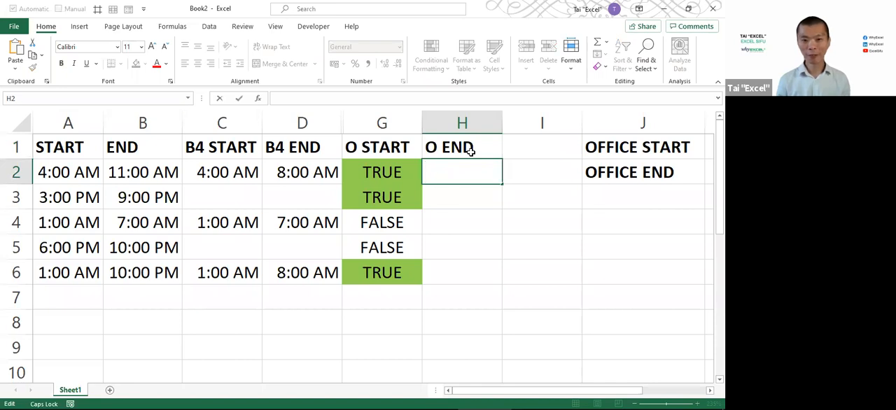
{"action": "key", "text": "ctrl+v"}
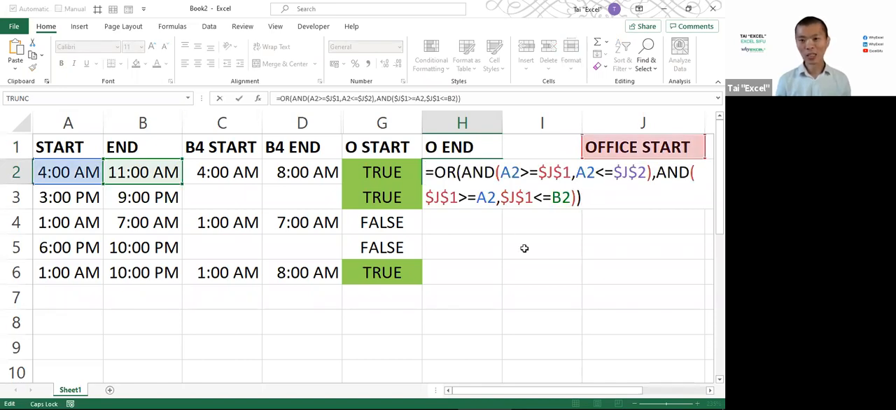
{"action": "key", "text": "Escape"}
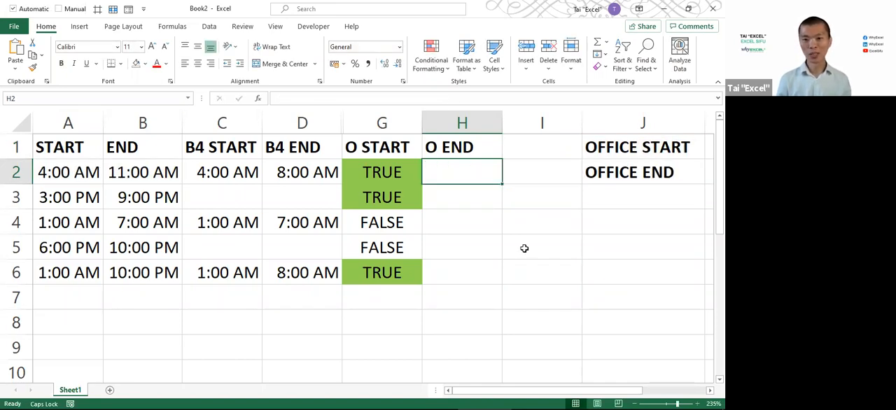
{"action": "scroll", "coordinate": [524, 248], "scroll_direction": "down", "scroll_amount": 4, "text": "ctrl"}
{"action": "key", "text": "F2"}
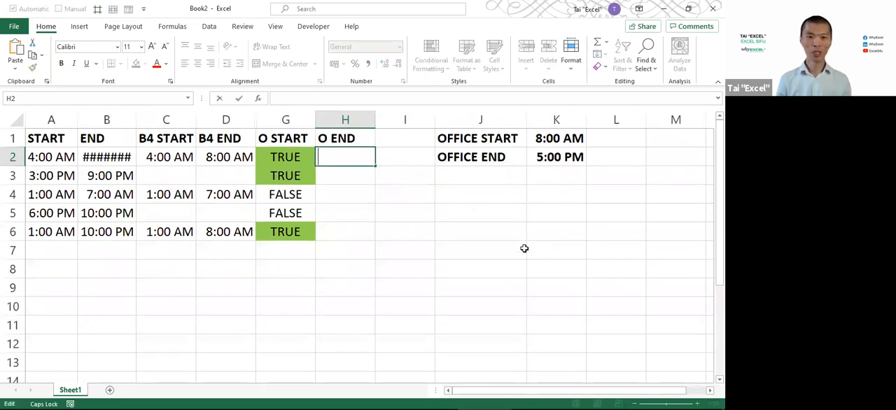
{"action": "key", "text": "ctrl+v"}
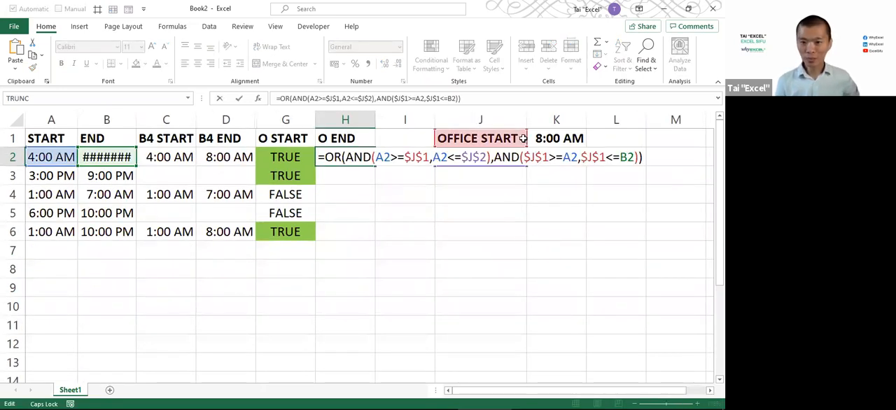
{"action": "left_click_drag", "start_coordinate": [527, 138], "coordinate": [568, 163]}
{"action": "left_click_drag", "start_coordinate": [538, 138], "coordinate": [543, 156]}
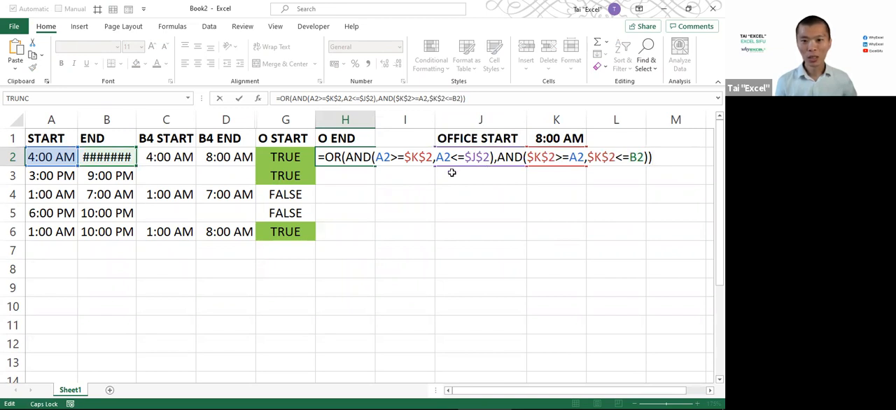
{"action": "left_click_drag", "start_coordinate": [450, 166], "coordinate": [553, 166]}
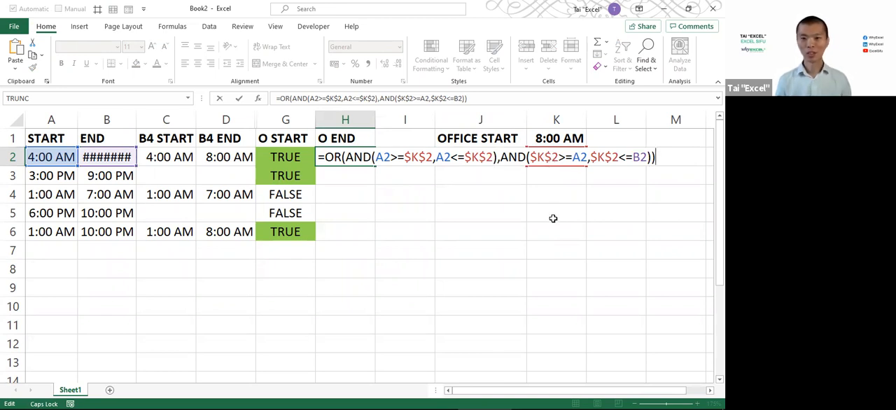
{"action": "key", "text": "Escape"}
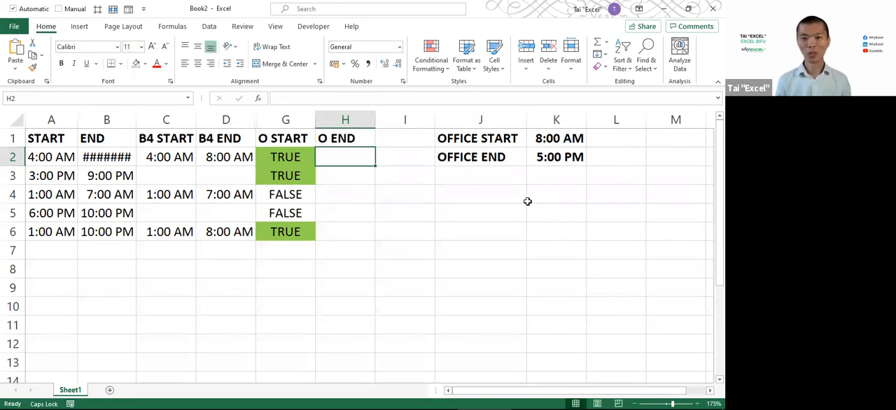
Copy the updated formula text from G2, with its $K$1 and $K$2 references, into H2 unchanged
{"action": "double_click", "coordinate": [289, 157]}
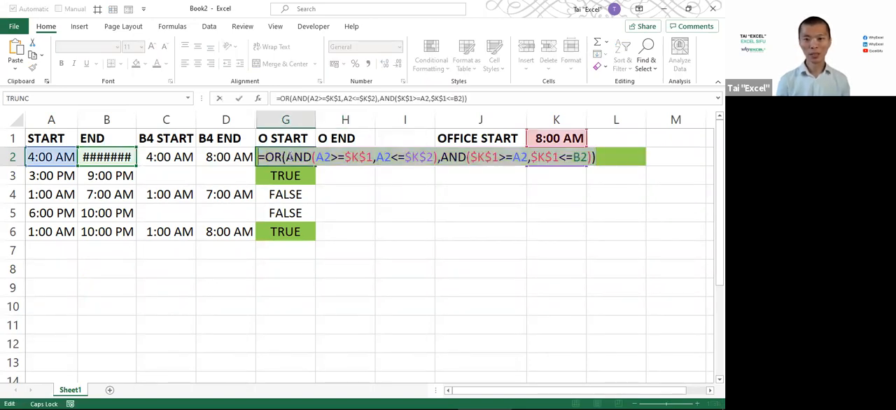
{"action": "key", "text": "ctrl+Return"}
{"action": "double_click", "coordinate": [344, 156]}
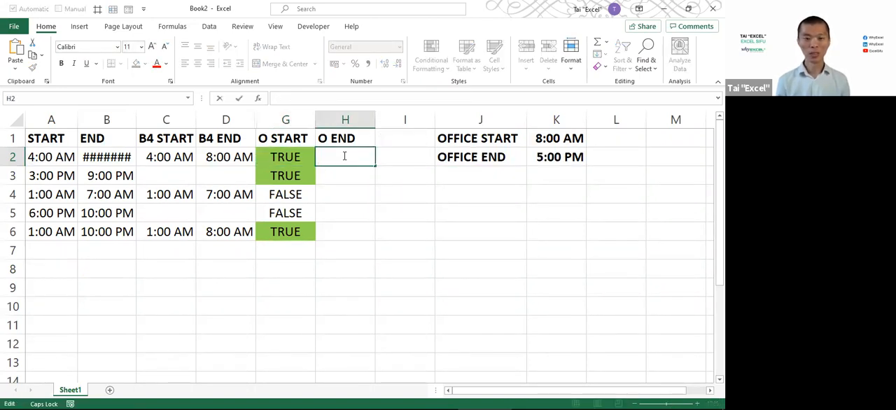
{"action": "type", "text": "=OR(AND(A2>=$K$1,A2<=$K$2),AND($K$1>=A2,$K$1<=B2))"}
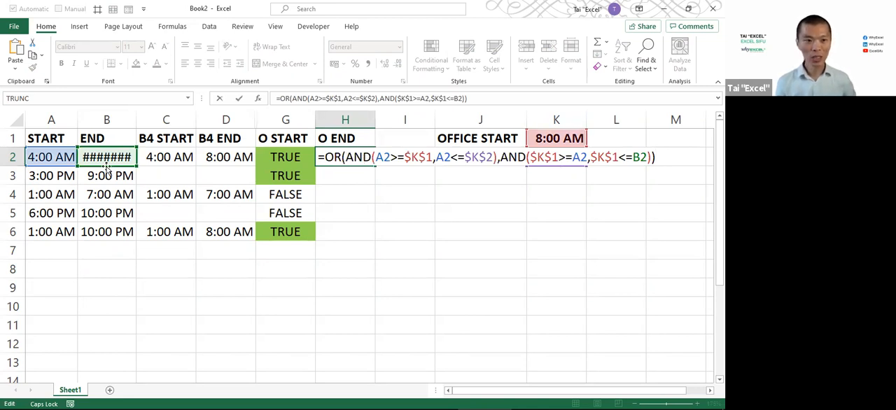
Change both A2 references in the first AND test of H2's formula to B2, keeping A2 in the second AND test
{"action": "left_click", "coordinate": [384, 157]}
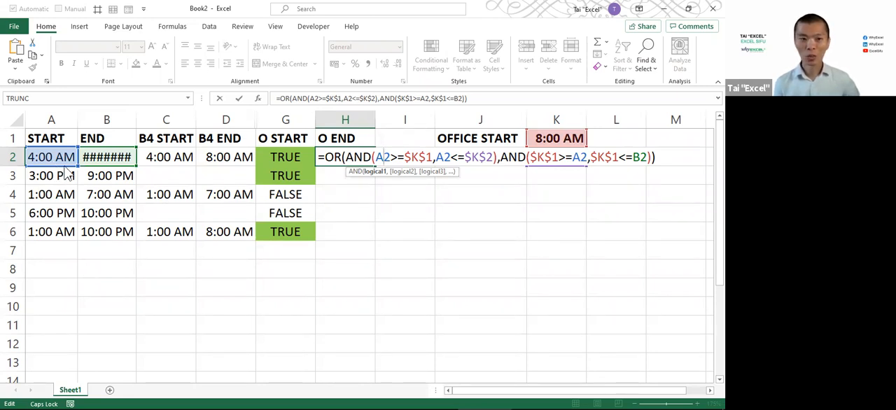
{"action": "left_click", "coordinate": [95, 162]}
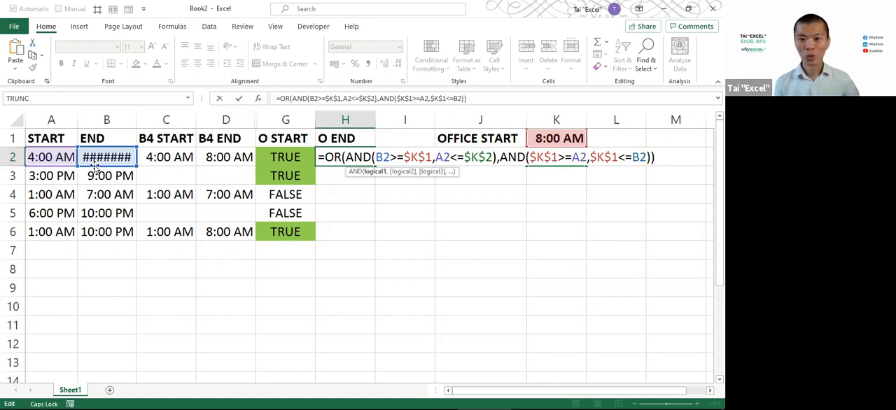
{"action": "double_click", "coordinate": [442, 157]}
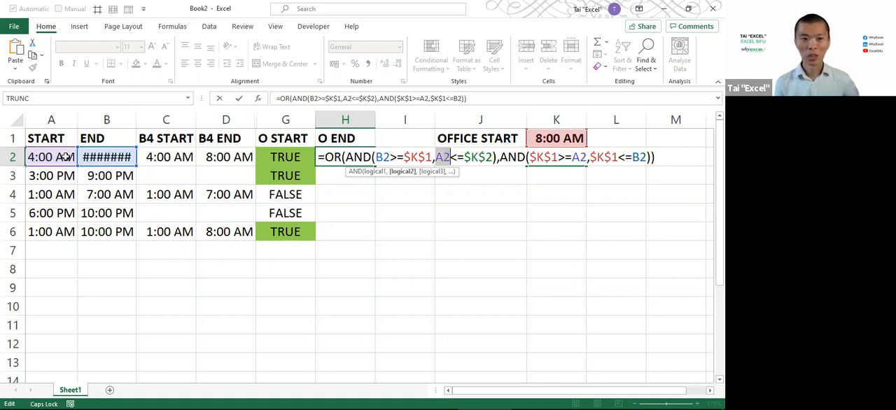
{"action": "left_click", "coordinate": [95, 163]}
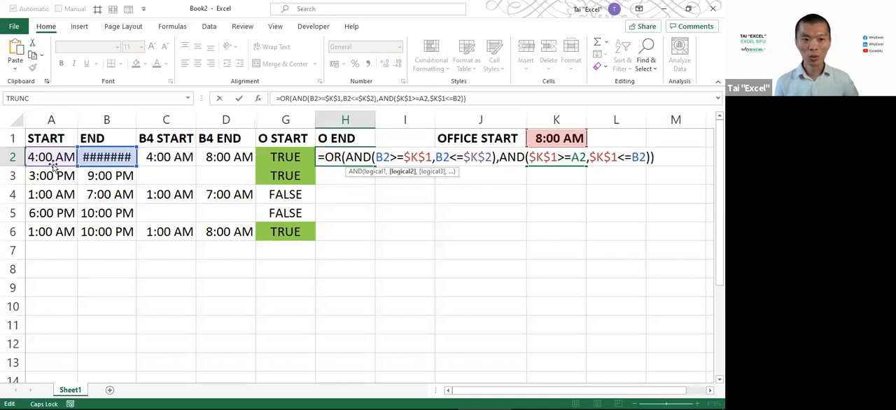
{"action": "left_click", "coordinate": [99, 165]}
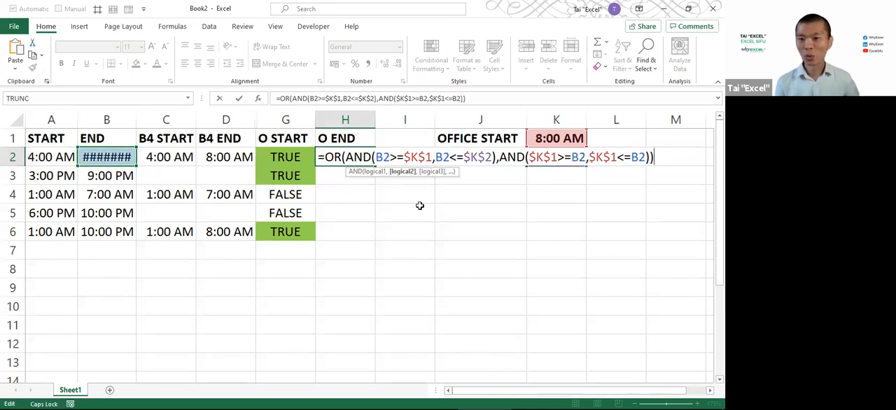
{"action": "left_click", "coordinate": [584, 158]}
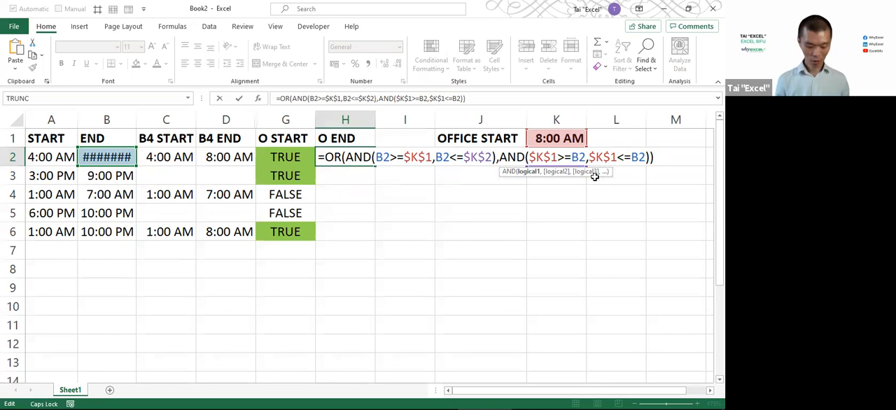
{"action": "type", "text": "A"}
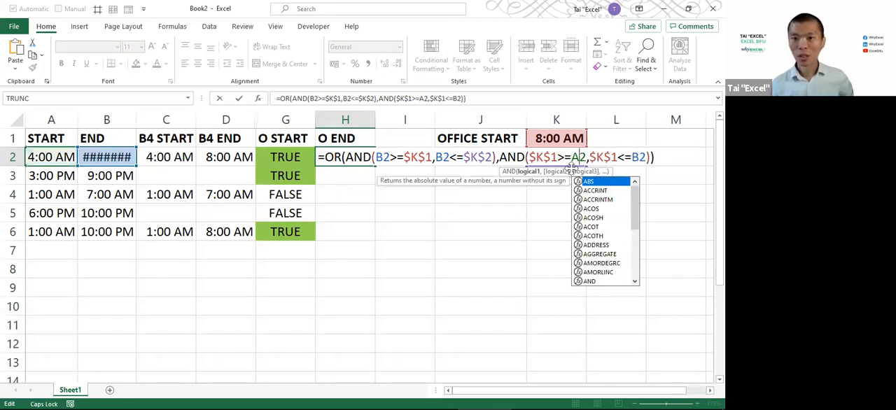
Replace both $K$1 references in the second AND test of H2's formula with $K$2 and commit the formula
{"action": "left_click", "coordinate": [544, 161]}
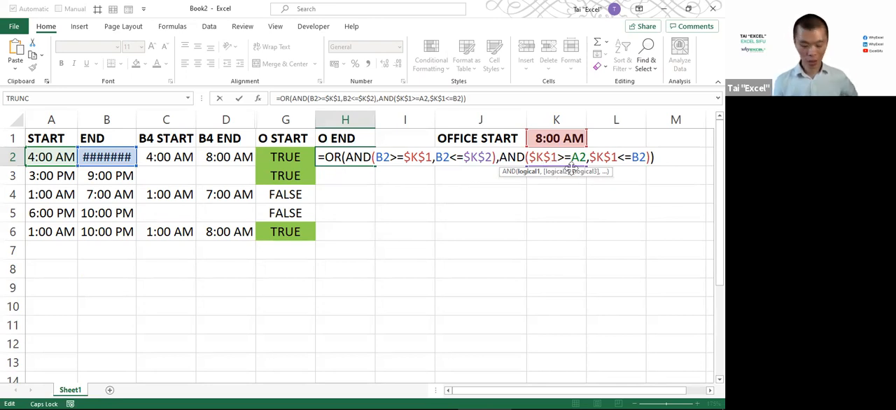
{"action": "key", "text": "Delete"}
{"action": "type", "text": "2"}
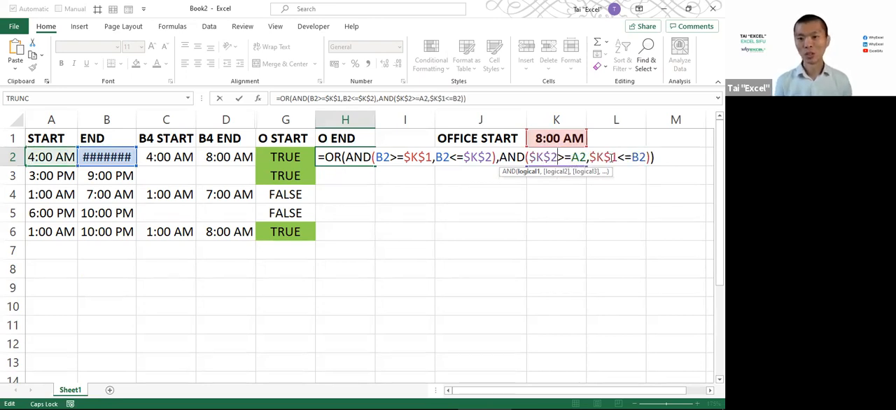
{"action": "key", "text": "Delete"}
{"action": "type", "text": "2"}
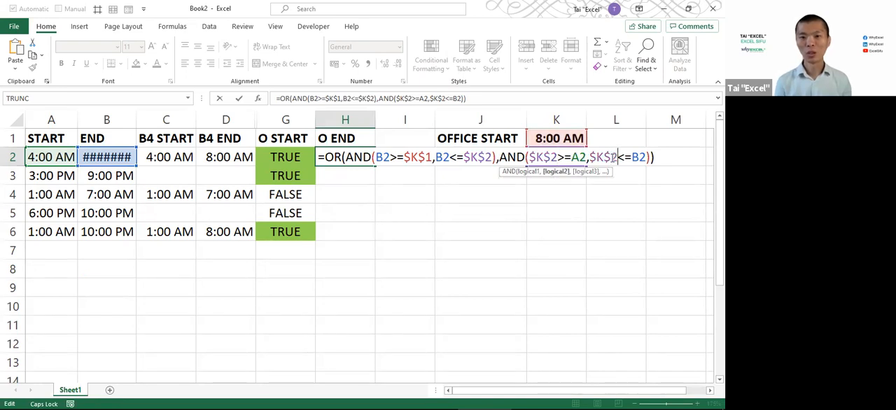
{"action": "key", "text": "Return"}
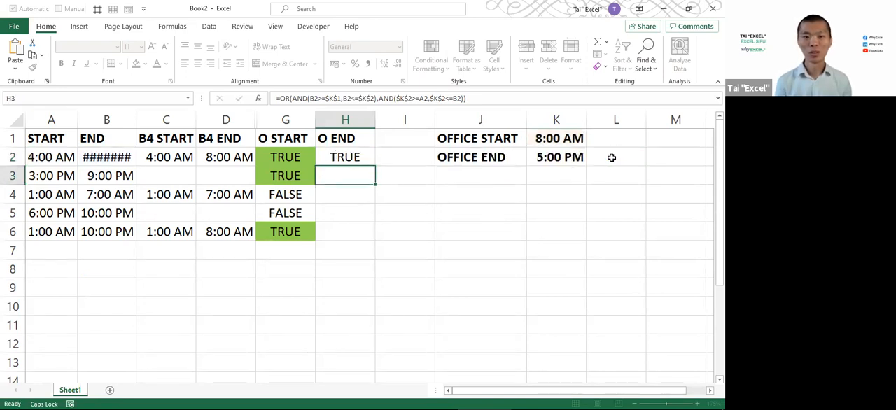
Autofit the width of column B and fill the O END formula from H2 down to H6
{"action": "key", "text": "Up"}
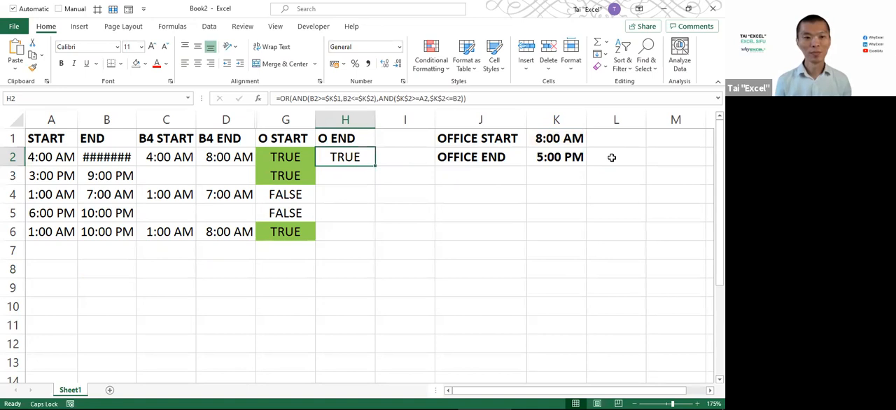
{"action": "double_click", "coordinate": [137, 120]}
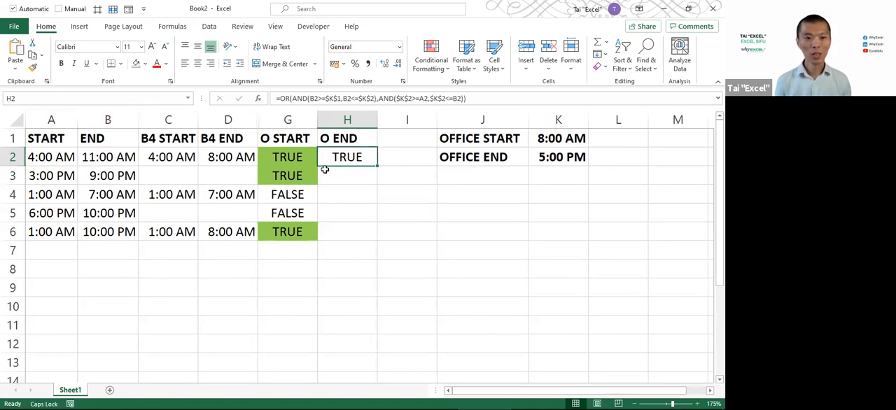
{"action": "double_click", "coordinate": [377, 166]}
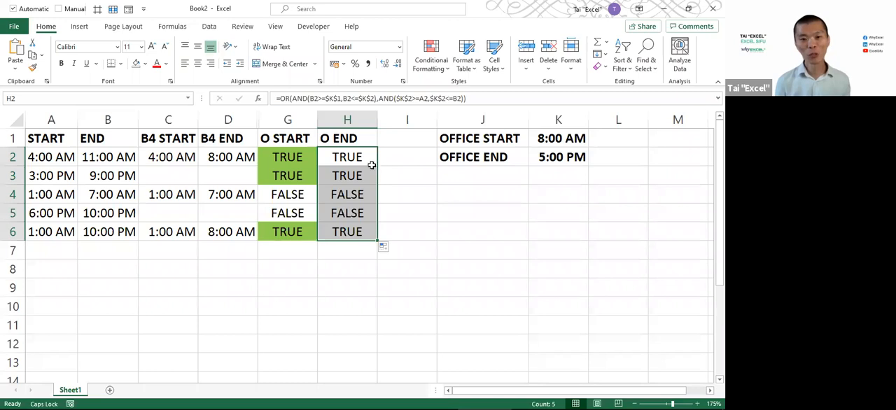
Switch to the PowerPoint timeline slide, box 5PM, and draw arrows from it to 3PM, 9PM and the last shift's 1AM and 10PM
{"action": "key", "text": "alt+Tab"}
{"action": "key", "text": "alt+Tab"}
{"action": "key", "text": "alt+Tab"}
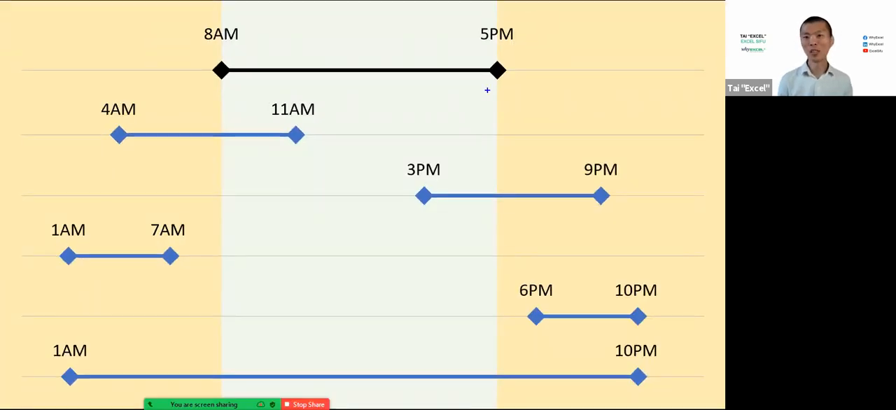
{"action": "left_click_drag", "start_coordinate": [469, 15], "coordinate": [526, 54]}
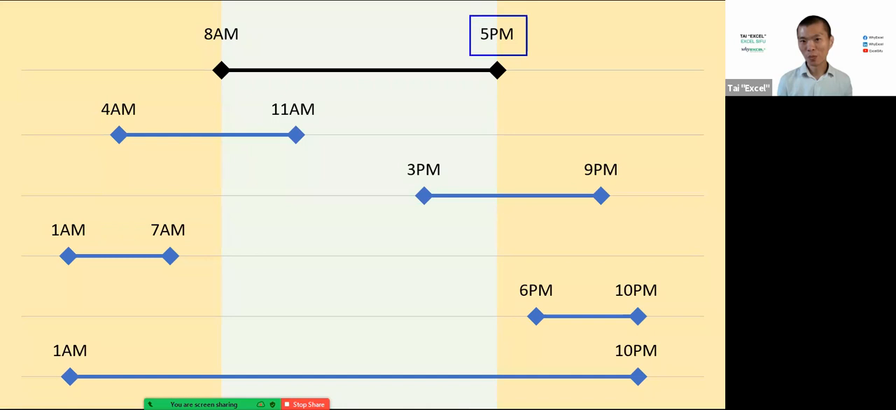
{"action": "mouse_move", "coordinate": [465, 121]}
{"action": "left_mouse_down"}
{"action": "mouse_move", "coordinate": [434, 180]}
{"action": "mouse_move", "coordinate": [487, 84]}
{"action": "left_mouse_up"}
{"action": "left_click_drag", "start_coordinate": [590, 161], "coordinate": [512, 84]}
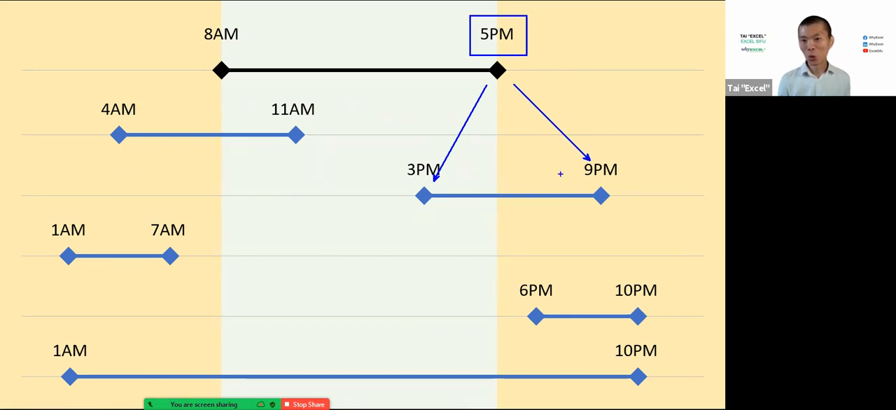
{"action": "mouse_move", "coordinate": [625, 348]}
{"action": "left_mouse_down"}
{"action": "mouse_move", "coordinate": [581, 180]}
{"action": "mouse_move", "coordinate": [510, 33]}
{"action": "left_mouse_up"}
{"action": "mouse_move", "coordinate": [71, 353]}
{"action": "left_mouse_down"}
{"action": "mouse_move", "coordinate": [112, 344]}
{"action": "mouse_move", "coordinate": [496, 84]}
{"action": "mouse_move", "coordinate": [494, 39]}
{"action": "left_mouse_up"}
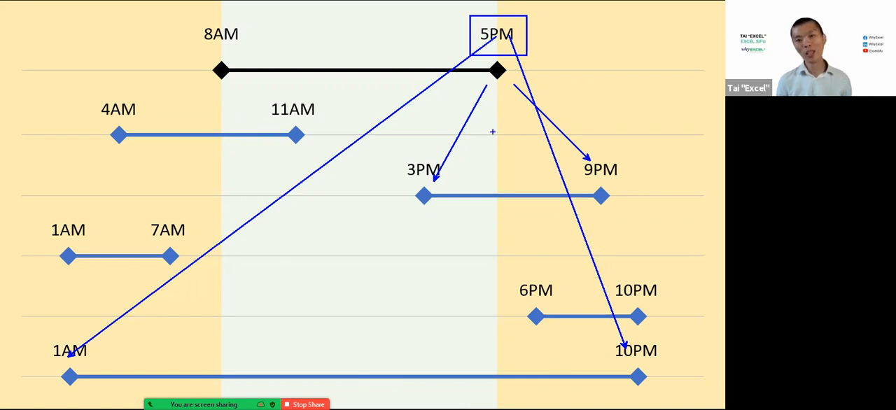
{"action": "key", "text": "Escape"}
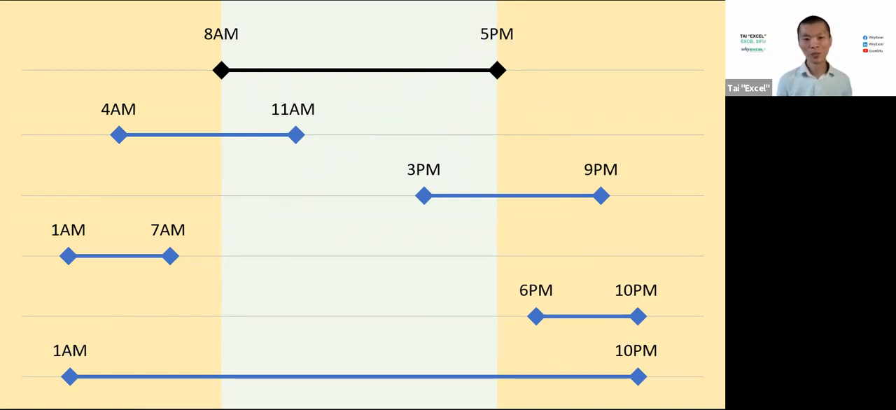
{"action": "key", "text": "alt+Tab"}
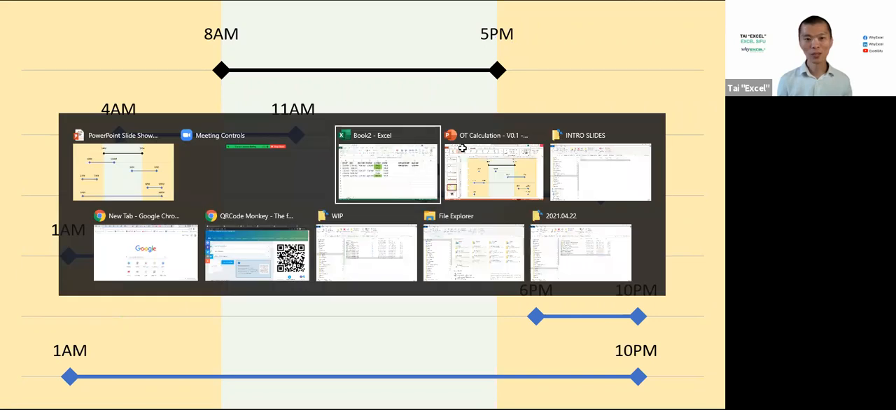
{"action": "double_click", "coordinate": [361, 158]}
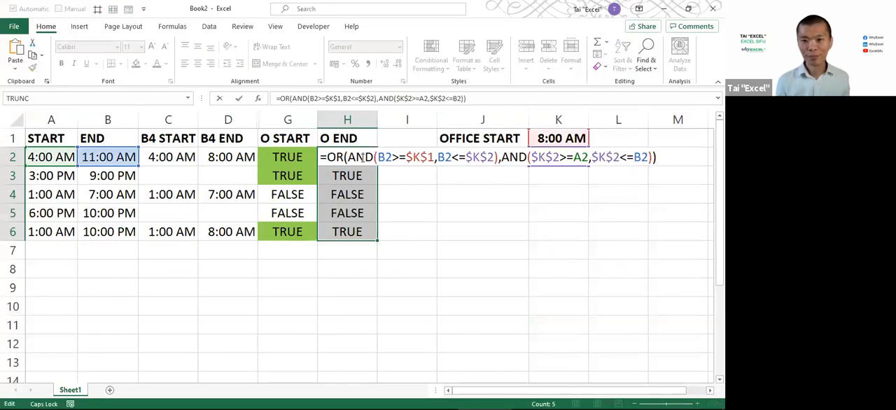
{"action": "left_click", "coordinate": [501, 157]}
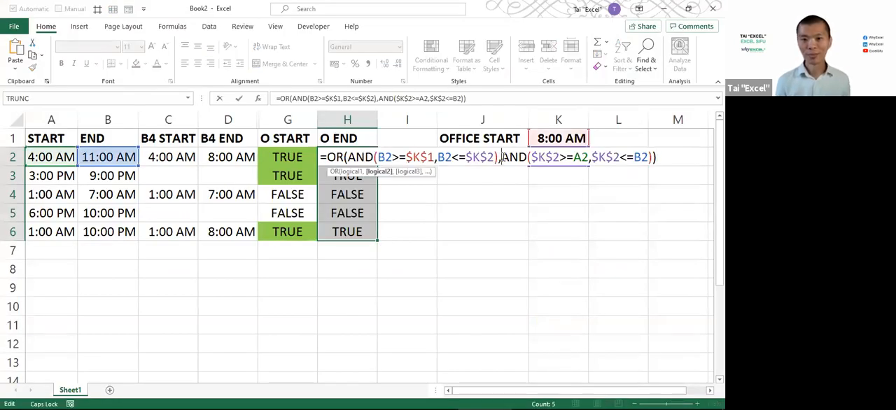
{"action": "key", "text": "Escape"}
{"action": "type", "text": "=AND("}
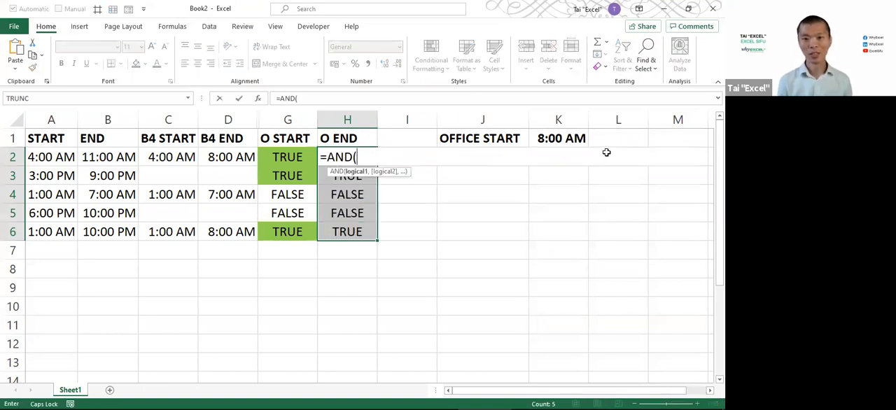
{"action": "key", "text": "Escape"}
Expand the formula bar and replace H2's formula with an AND function whose first test is $K$2>=A2
{"action": "left_click", "coordinate": [717, 99]}
{"action": "left_click", "coordinate": [539, 116]}
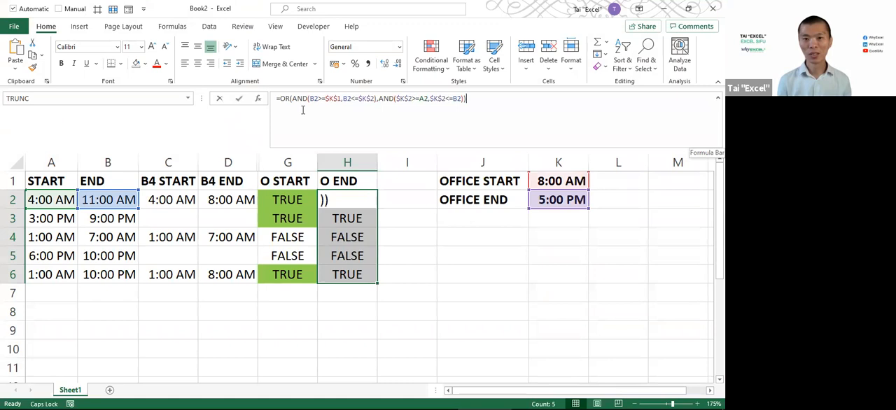
{"action": "key", "text": "ctrl+a"}
{"action": "type", "text": "=AND("}
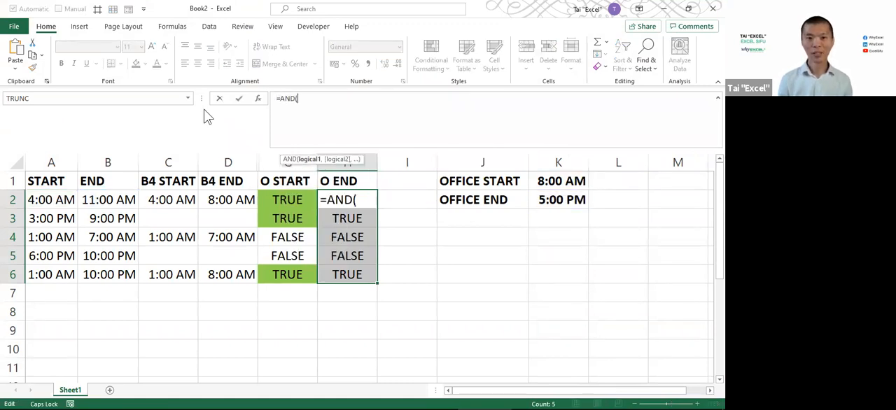
{"action": "left_click", "coordinate": [571, 199]}
{"action": "key", "text": "F4"}
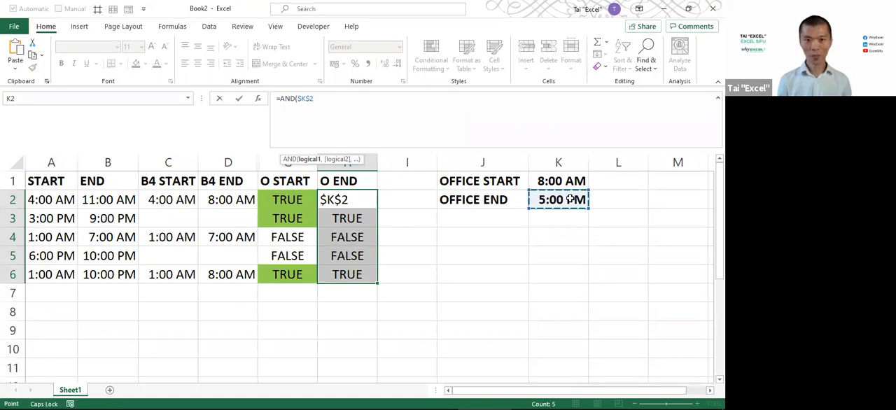
{"action": "type", "text": ">"}
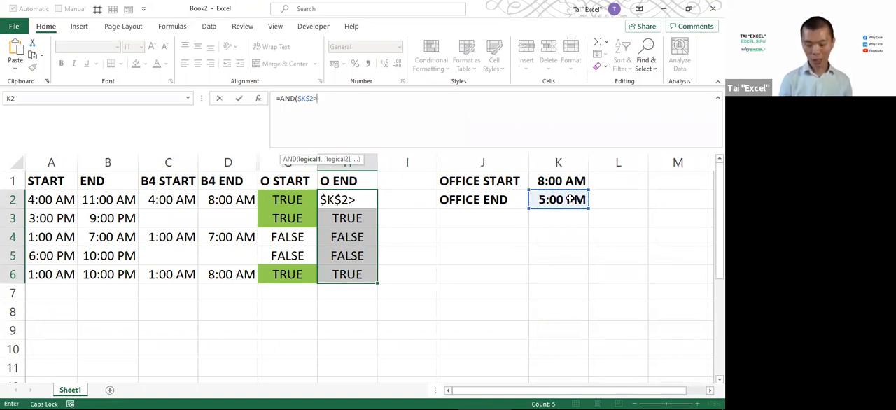
{"action": "type", "text": "="}
{"action": "left_click", "coordinate": [46, 201]}
{"action": "type", "text": ","}
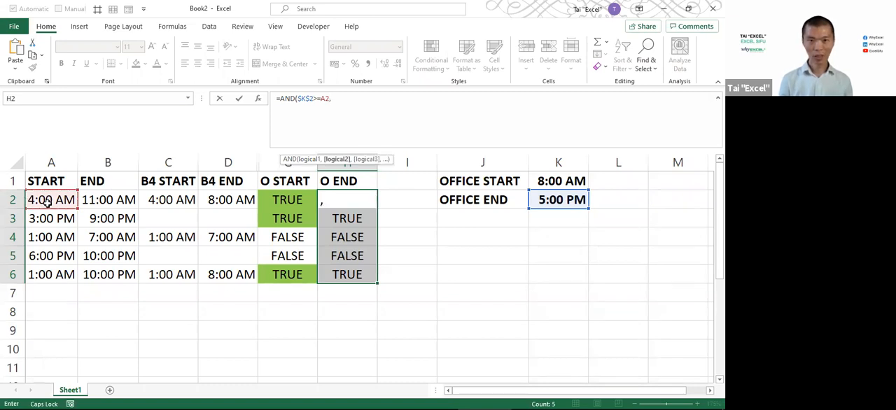
Add $K$2<=B2 as the second AND test and commit the O END formula to all of H2:H6
{"action": "left_click", "coordinate": [566, 201]}
{"action": "key", "text": "F4"}
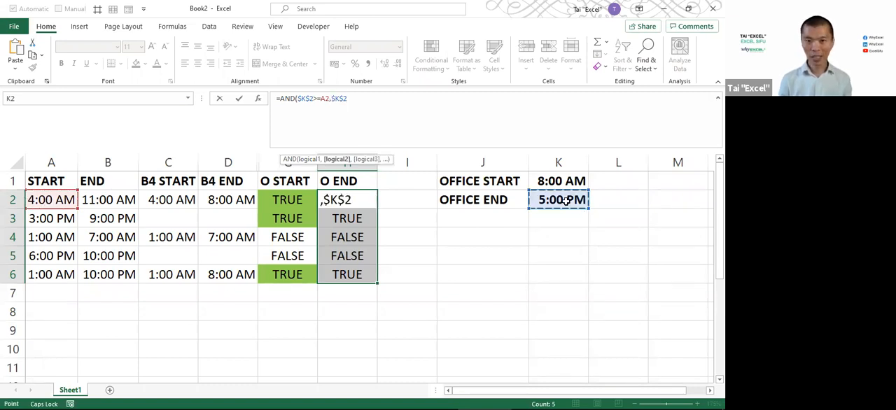
{"action": "type", "text": "<="}
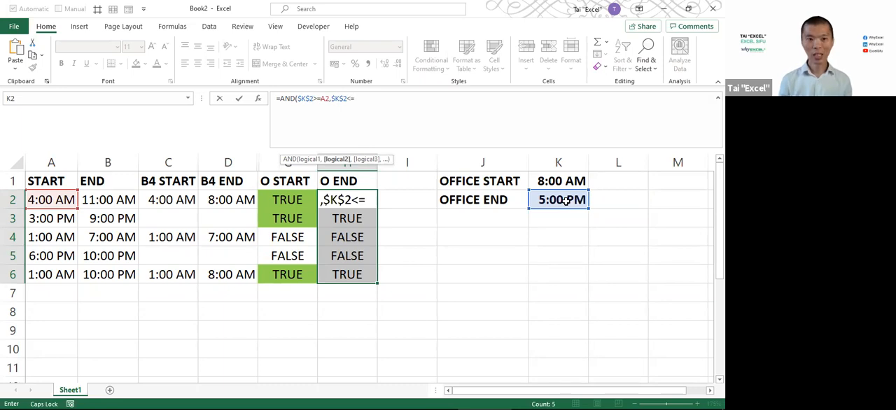
{"action": "left_click", "coordinate": [119, 200]}
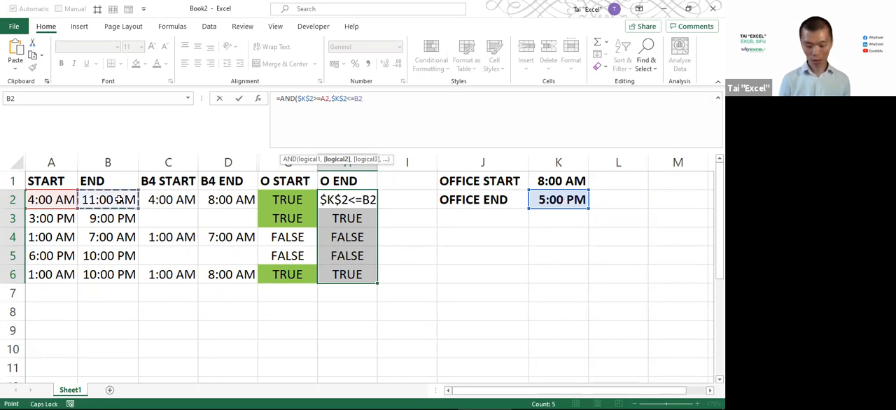
{"action": "type", "text": ")"}
{"action": "key", "text": "ctrl+Return"}
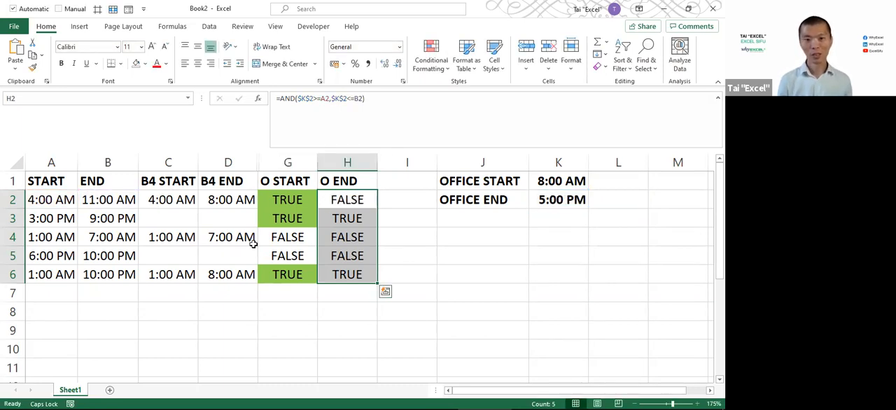
Fill the TRUE cells H3 and H6 in the O END column with light green
{"action": "left_click", "coordinate": [354, 221]}
{"action": "left_click", "coordinate": [345, 276], "text": "ctrl"}
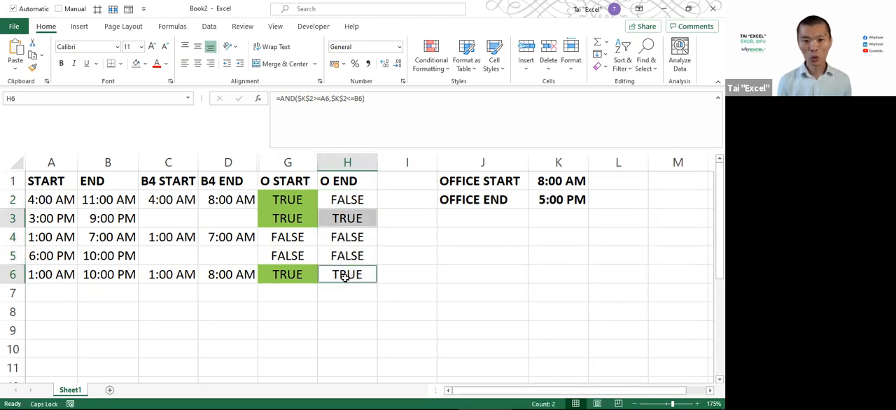
{"action": "left_click", "coordinate": [144, 63]}
{"action": "left_click", "coordinate": [173, 167]}
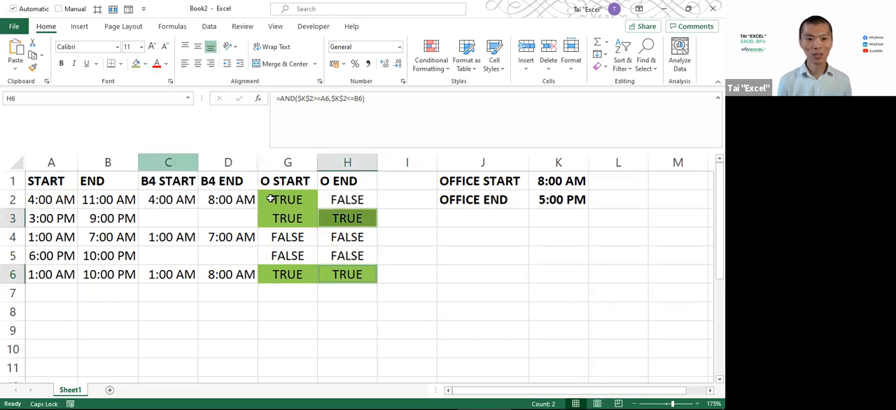
{"action": "left_click", "coordinate": [354, 216]}
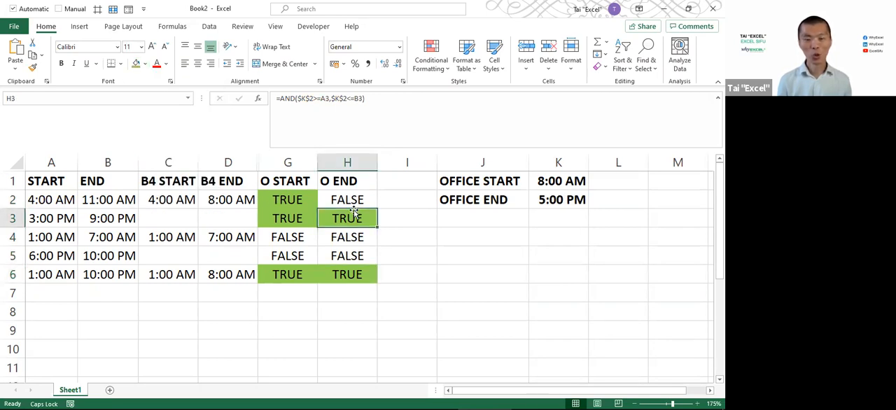
{"action": "key", "text": "alt+Tab"}
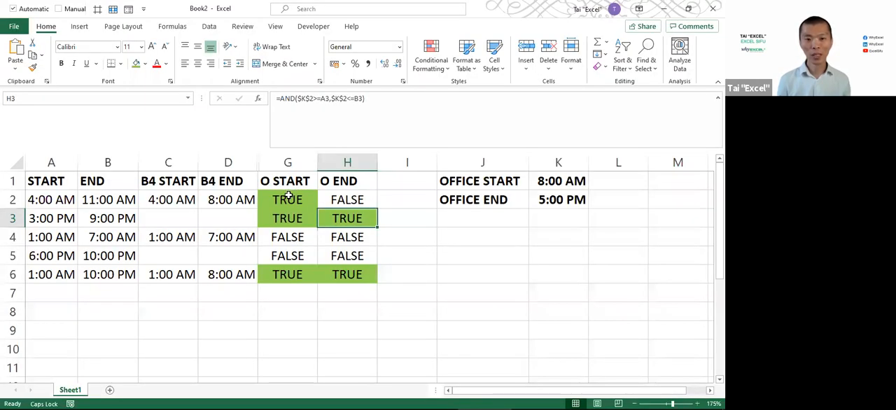
Clear the O START formulas in G2:G6 and begin an AND function there with $K$1>=A2 as its first test
{"action": "left_click_drag", "start_coordinate": [287, 198], "coordinate": [288, 280]}
{"action": "key", "text": "Delete"}
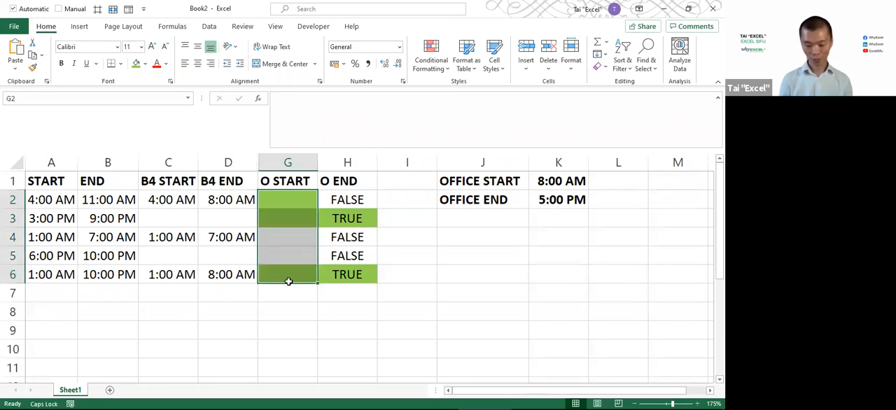
{"action": "type", "text": "=AND"}
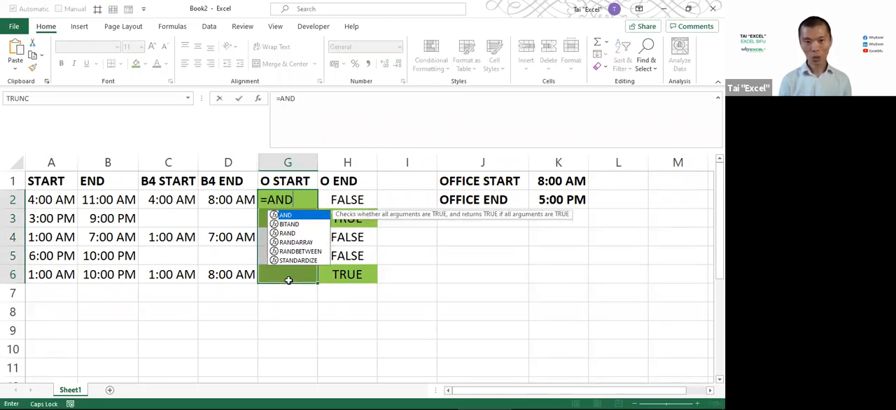
{"action": "type", "text": "("}
{"action": "left_click", "coordinate": [574, 181]}
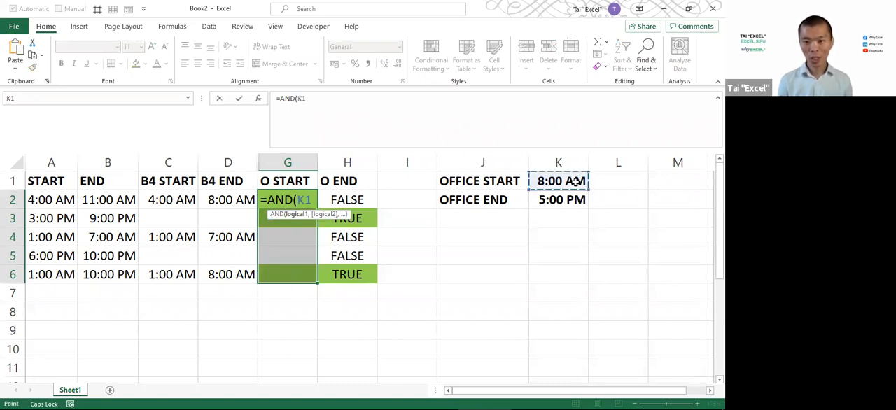
{"action": "key", "text": "F4"}
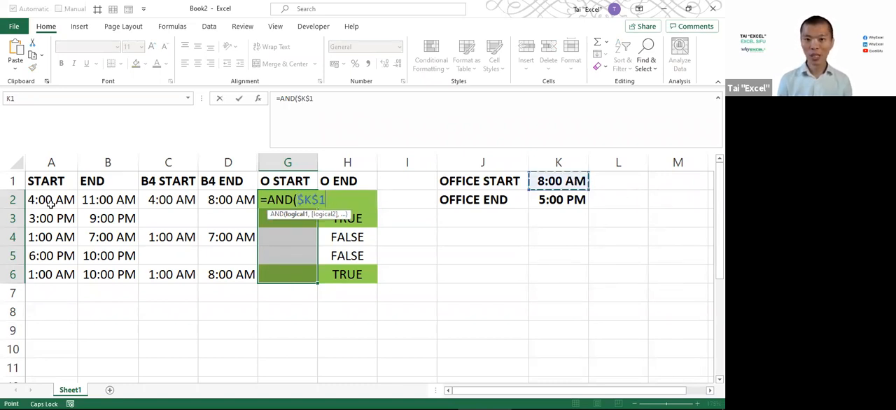
{"action": "type", "text": ">="}
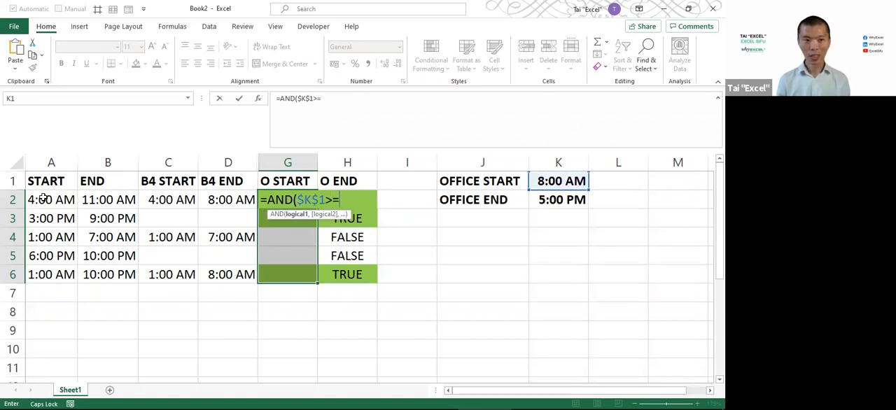
{"action": "left_click", "coordinate": [43, 199]}
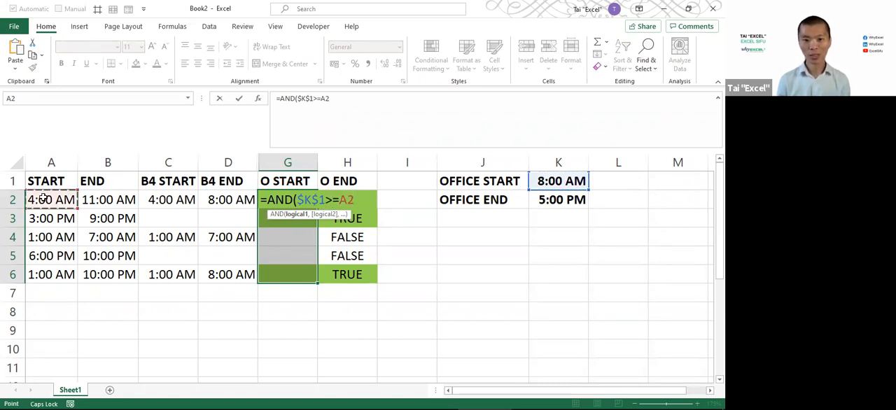
{"action": "type", "text": ","}
Add $K$1<=B2 as the second AND test and commit the O START formula to all of G2:G6
{"action": "left_click", "coordinate": [552, 182]}
{"action": "key", "text": "F4"}
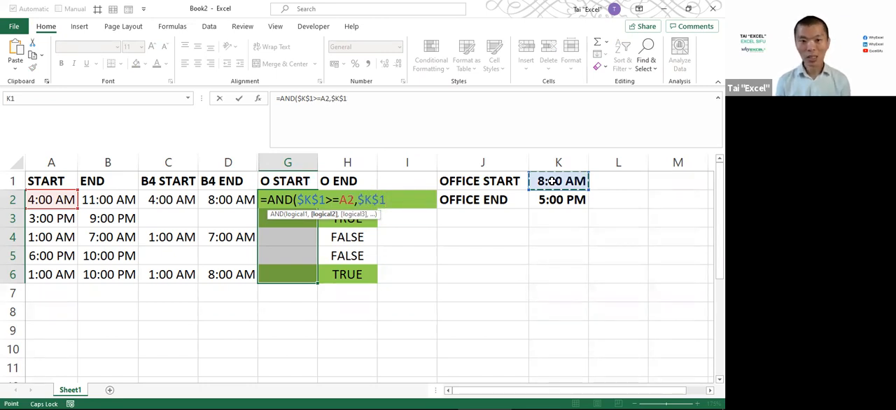
{"action": "type", "text": "<="}
{"action": "left_click", "coordinate": [126, 200]}
{"action": "key", "text": "ctrl+Return"}
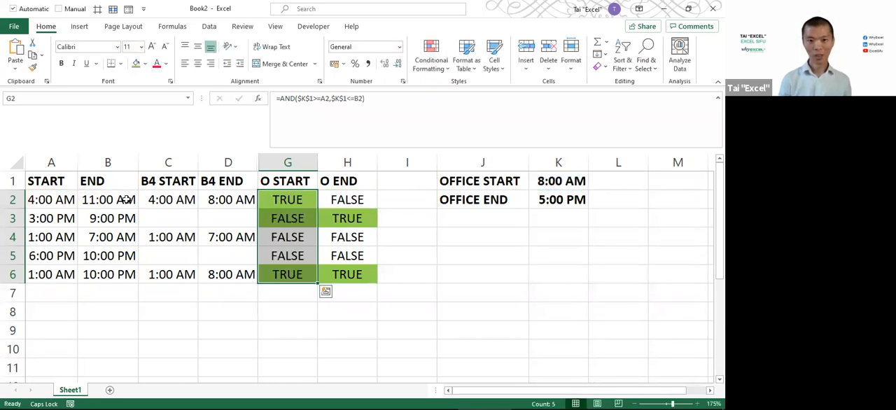
Remove the green fill from cell G3 in the O START column
{"action": "left_click", "coordinate": [287, 223]}
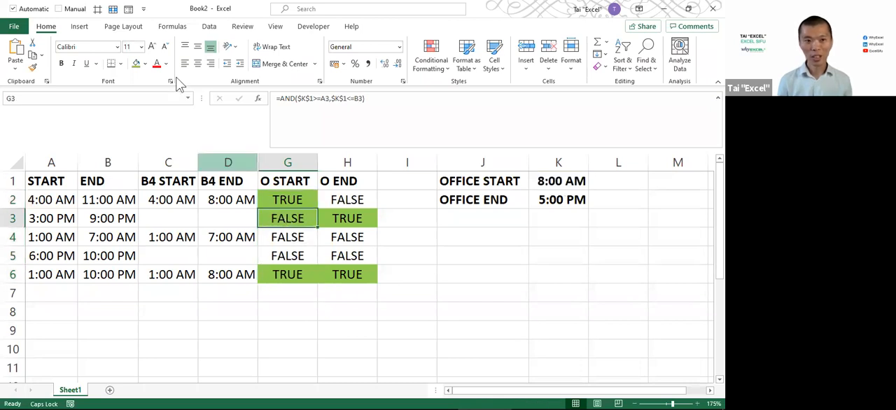
{"action": "left_click", "coordinate": [145, 64]}
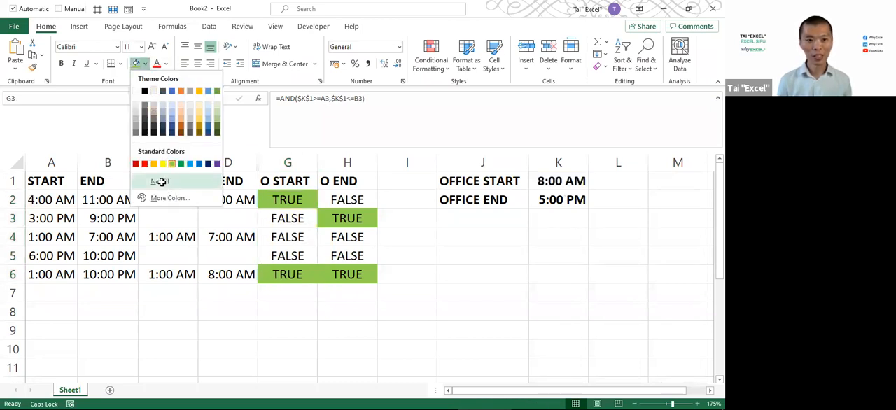
{"action": "left_click", "coordinate": [161, 180]}
{"action": "left_click", "coordinate": [301, 238]}
{"action": "left_click", "coordinate": [292, 202]}
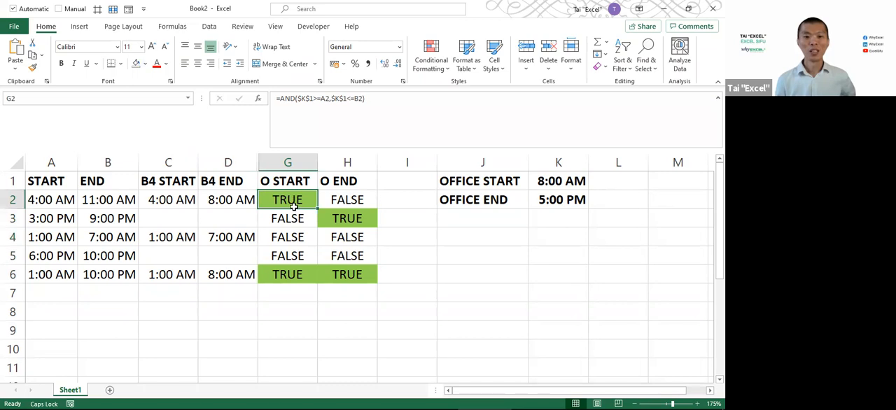
{"action": "left_click", "coordinate": [289, 276]}
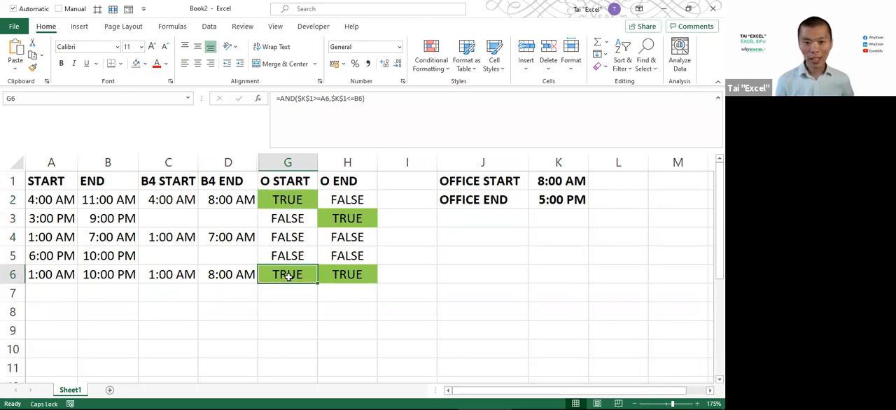
{"action": "left_click", "coordinate": [293, 204]}
{"action": "left_click", "coordinate": [359, 222]}
{"action": "left_click", "coordinate": [352, 277]}
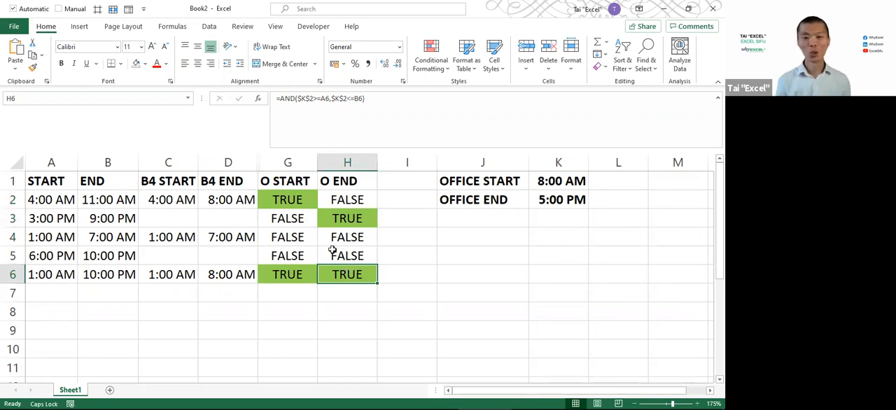
Switch to the PowerPoint timeline slide and box the points where shift bars cross the 8AM and 5PM boundaries
{"action": "left_click", "coordinate": [289, 201]}
{"action": "left_click", "coordinate": [294, 276]}
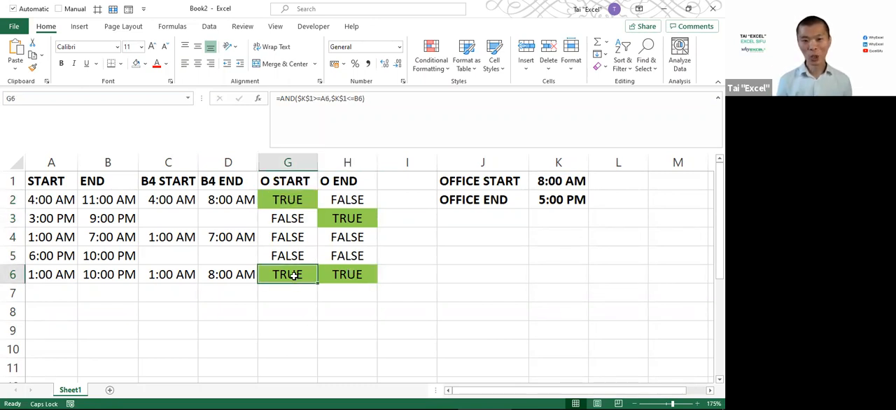
{"action": "key", "text": "alt+Tab"}
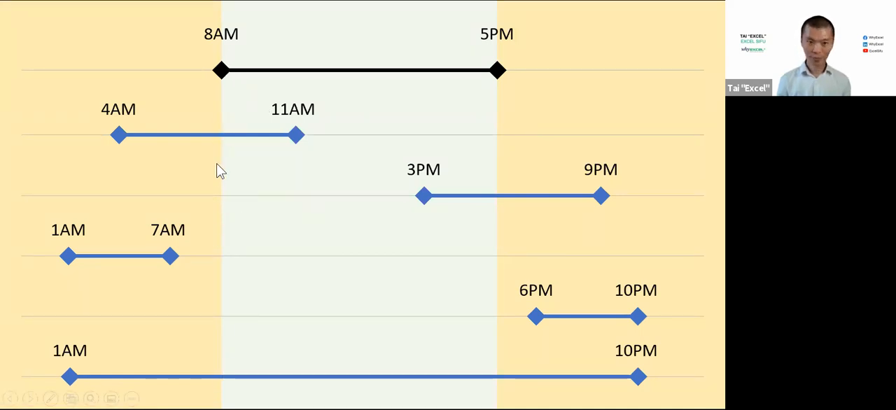
{"action": "mouse_move", "coordinate": [209, 123]}
{"action": "left_mouse_down"}
{"action": "mouse_move", "coordinate": [240, 165]}
{"action": "mouse_move", "coordinate": [238, 148]}
{"action": "left_mouse_up"}
{"action": "left_click_drag", "start_coordinate": [211, 361], "coordinate": [235, 389]}
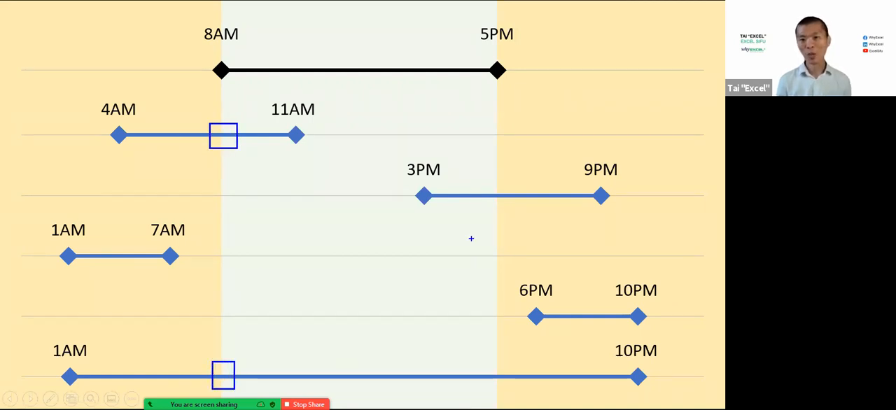
{"action": "left_click_drag", "start_coordinate": [487, 177], "coordinate": [508, 210]}
{"action": "left_click_drag", "start_coordinate": [486, 361], "coordinate": [509, 398]}
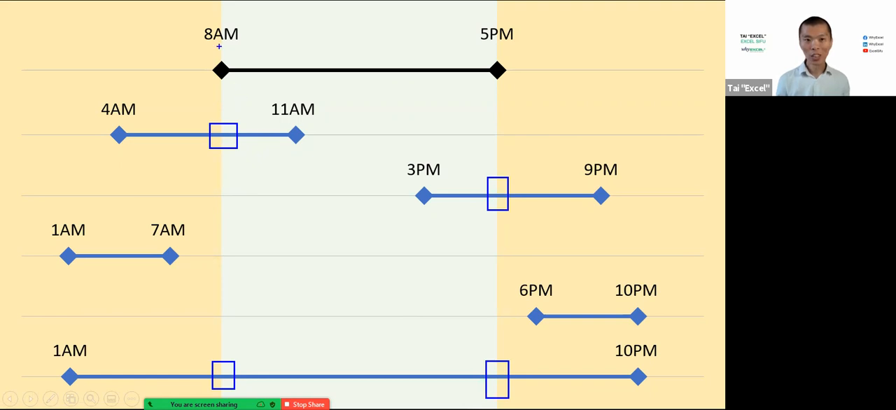
Box the 8AM and 5PM labels with arrows between them and the marked crossings, then clear the slide markup
{"action": "mouse_move", "coordinate": [178, 11]}
{"action": "left_mouse_down"}
{"action": "mouse_move", "coordinate": [255, 59]}
{"action": "mouse_move", "coordinate": [228, 129]}
{"action": "left_mouse_up"}
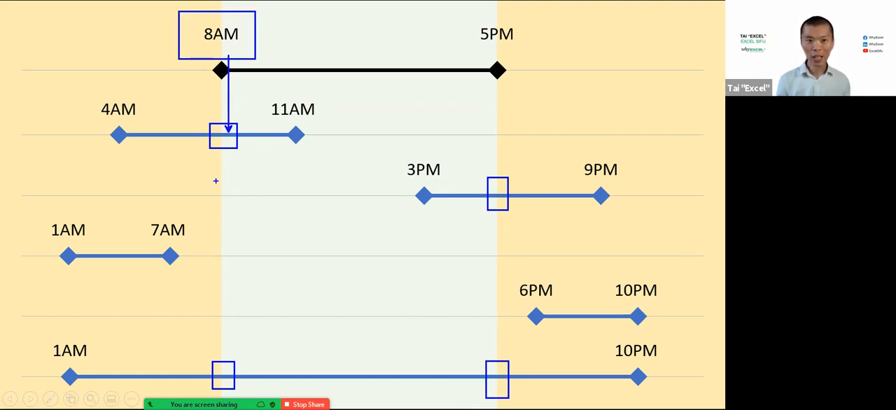
{"action": "left_click_drag", "start_coordinate": [220, 370], "coordinate": [220, 56]}
{"action": "mouse_move", "coordinate": [454, 11]}
{"action": "left_mouse_down"}
{"action": "mouse_move", "coordinate": [521, 54]}
{"action": "mouse_move", "coordinate": [501, 186]}
{"action": "left_mouse_up"}
{"action": "left_click_drag", "start_coordinate": [499, 365], "coordinate": [464, 56]}
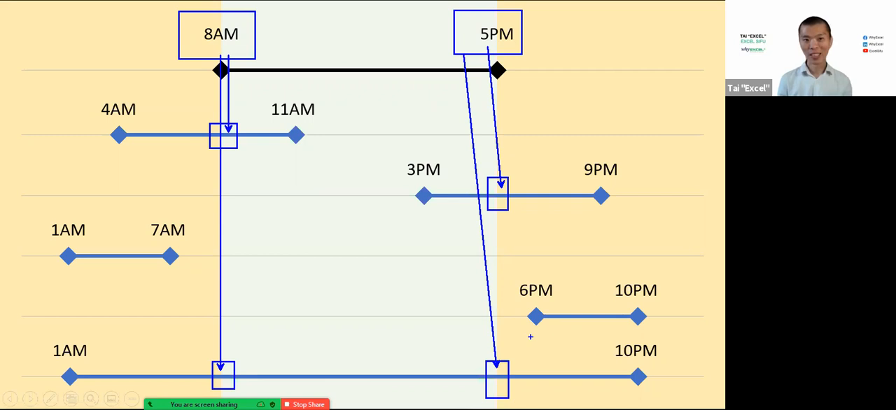
{"action": "key", "text": "Escape"}
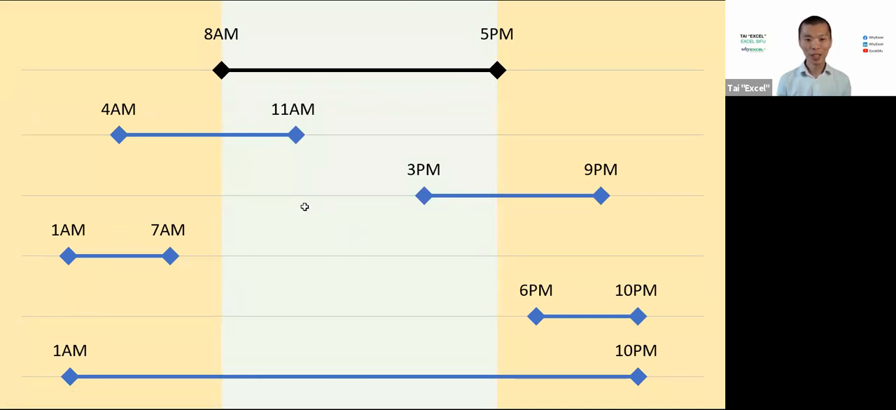
Return to Excel and wrap G2's AND test in an IF giving =IF(AND($K$1>=A2,$K$1<=B2),$K$1,"")
{"action": "key", "text": "alt+Tab"}
{"action": "key", "text": "F2"}
{"action": "key", "text": "Home"}
{"action": "key", "text": "Right"}
{"action": "type", "text": "IF("}
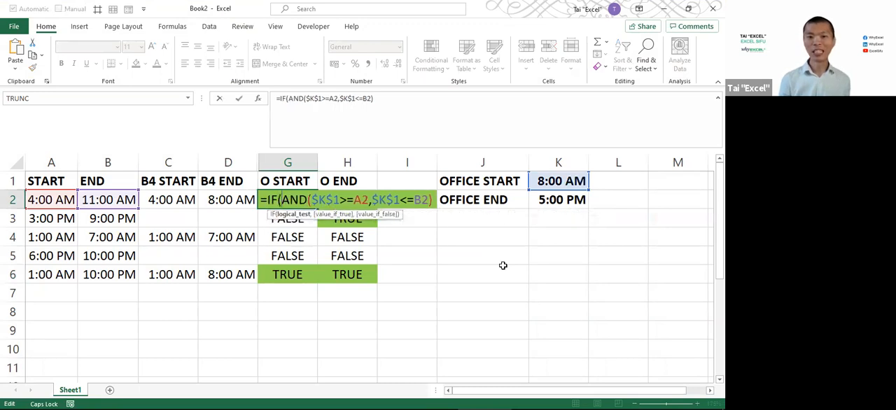
{"action": "type", "text": ","}
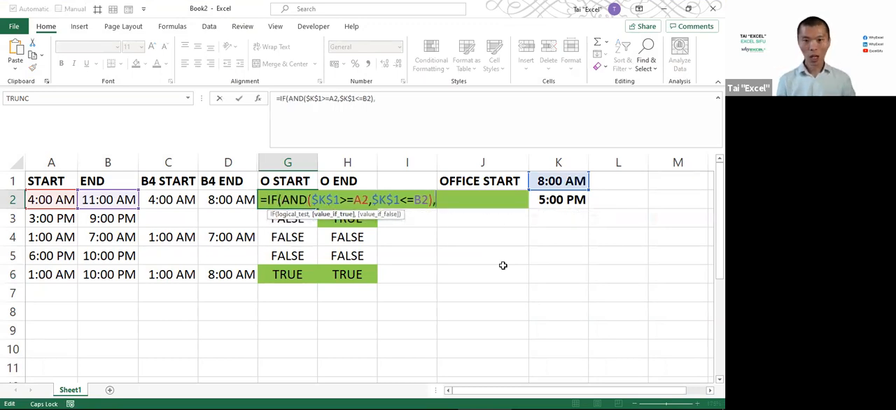
{"action": "left_click", "coordinate": [549, 180]}
{"action": "key", "text": "F4"}
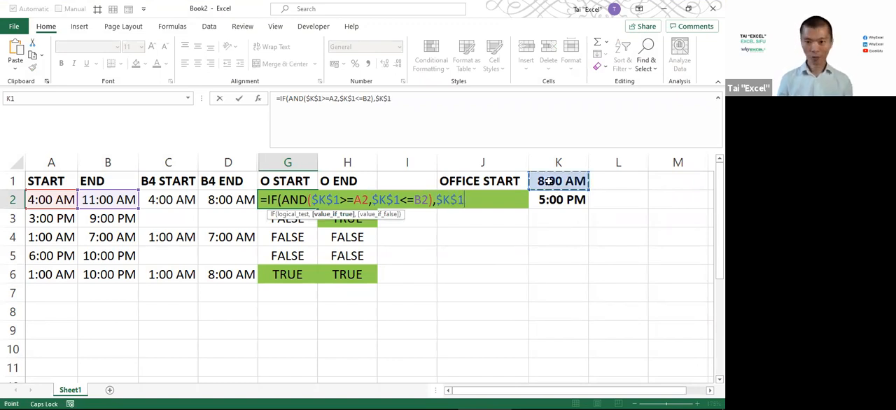
{"action": "type", "text": ","}
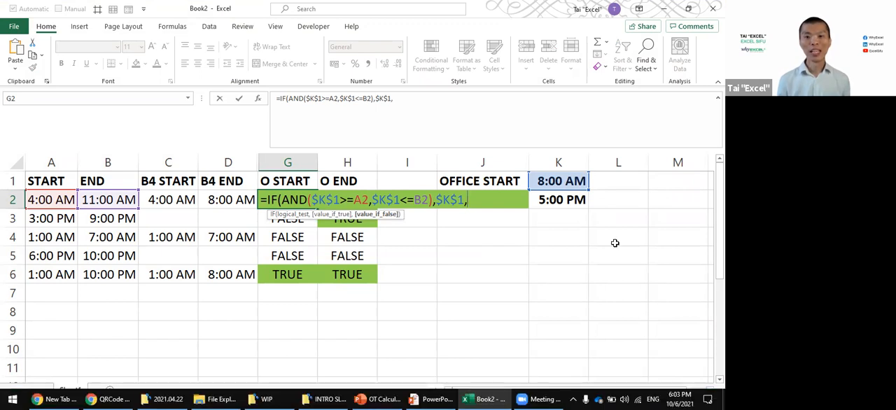
{"action": "type", "text": "\"\")"}
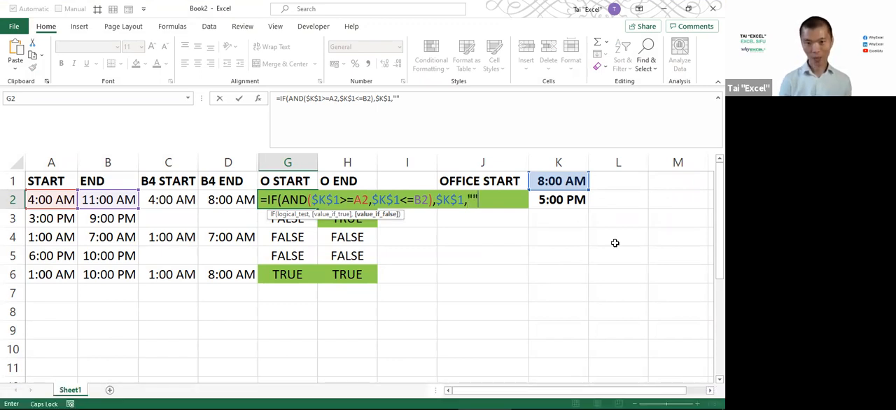
{"action": "key", "text": "ctrl+Return"}
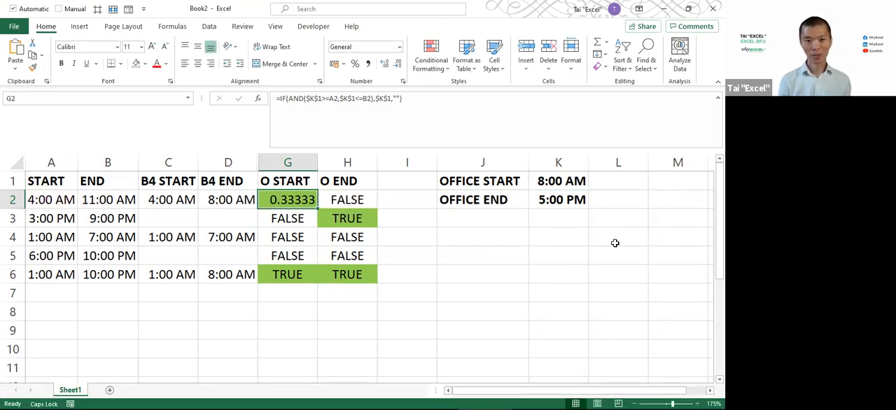
Apply the O START formula from G2 to all of G2:G6
{"action": "key", "text": "ctrl+shift+Down"}
{"action": "key", "text": "F2"}
{"action": "key", "text": "ctrl+Return"}
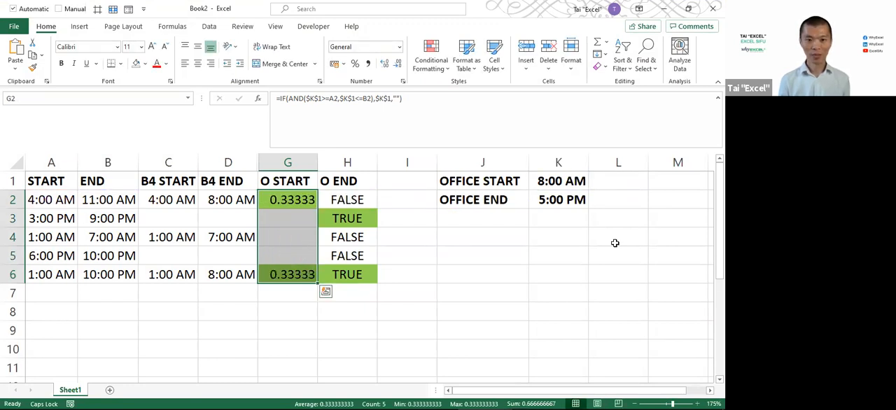
Format the O START cells G2:G6 as Time
{"action": "left_click", "coordinate": [399, 47]}
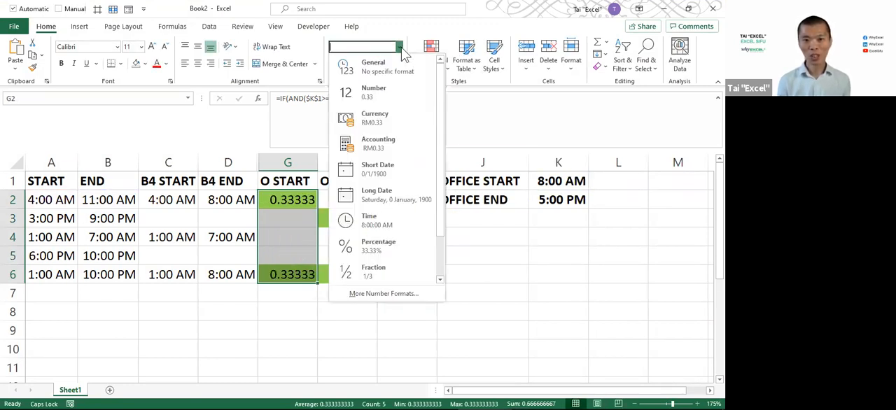
{"action": "left_click", "coordinate": [385, 223]}
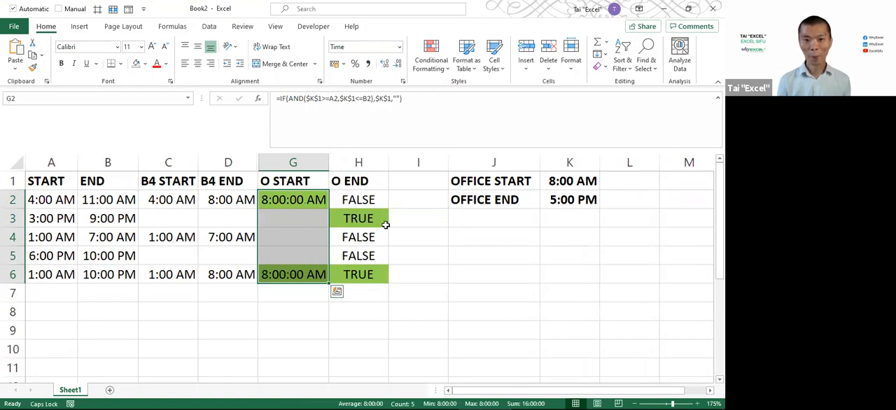
{"action": "key", "text": "ctrl+z"}
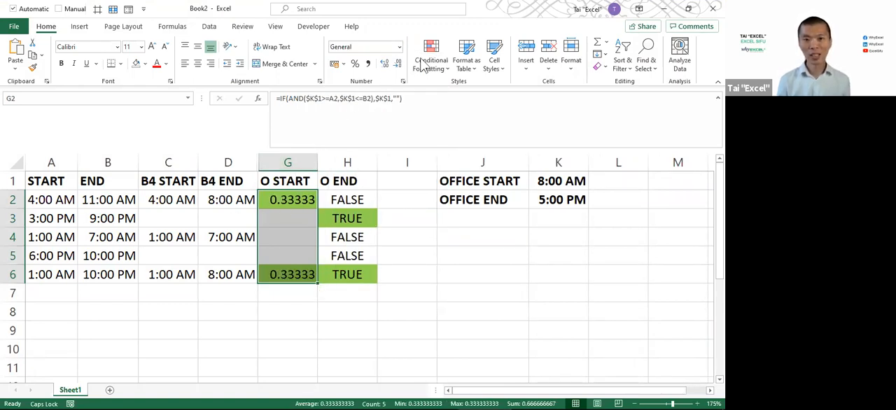
{"action": "key", "text": "ctrl+y"}
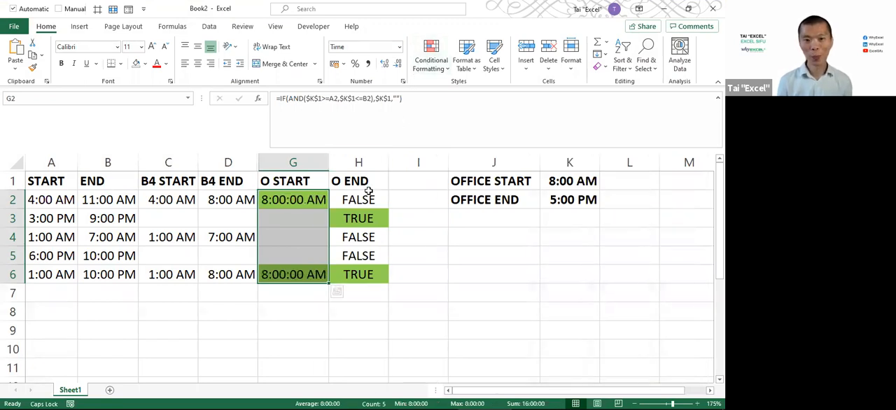
Edit the O END formula for H2:H6, inserting IF(G2="","", in front of the AND test
{"action": "left_click_drag", "start_coordinate": [360, 194], "coordinate": [364, 275]}
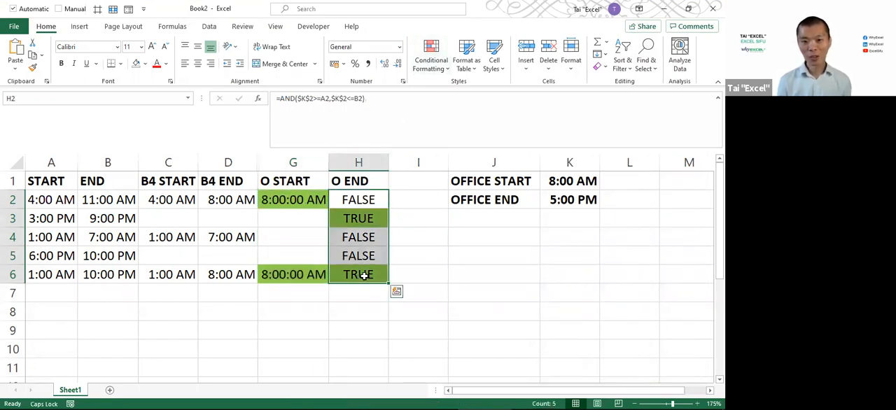
{"action": "key", "text": "F2"}
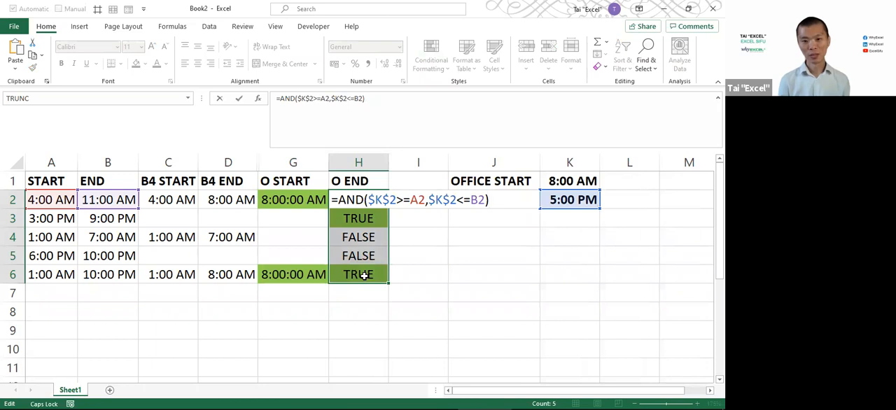
{"action": "type", "text": "IF("}
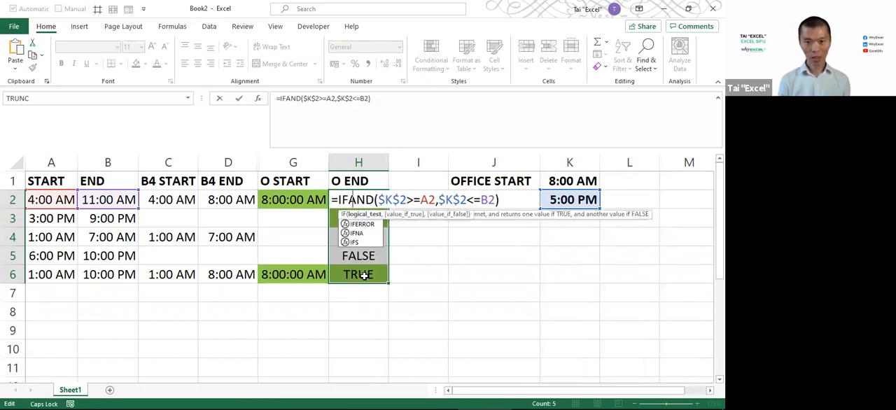
{"action": "left_click", "coordinate": [297, 200]}
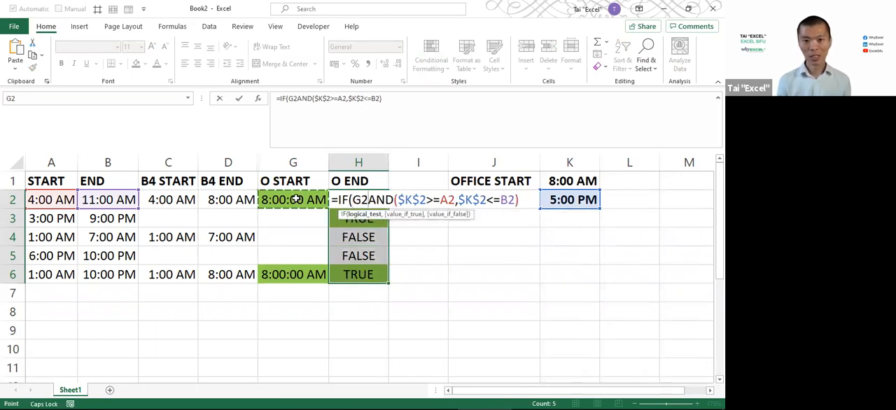
{"action": "type", "text": "=\"\""}
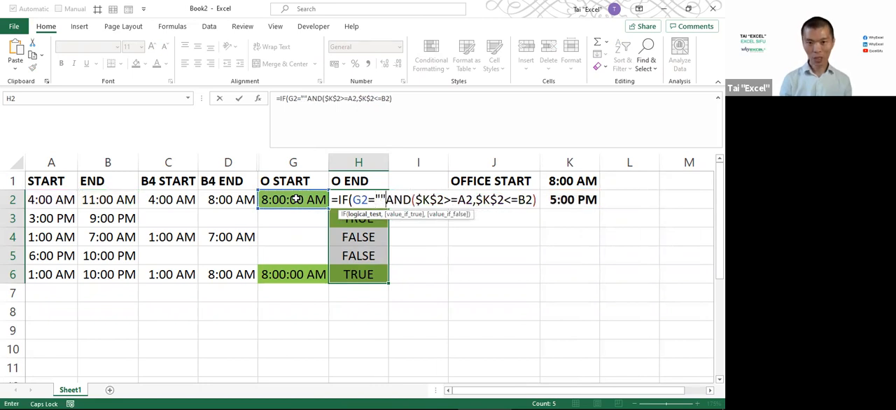
{"action": "type", "text": ",\"\","}
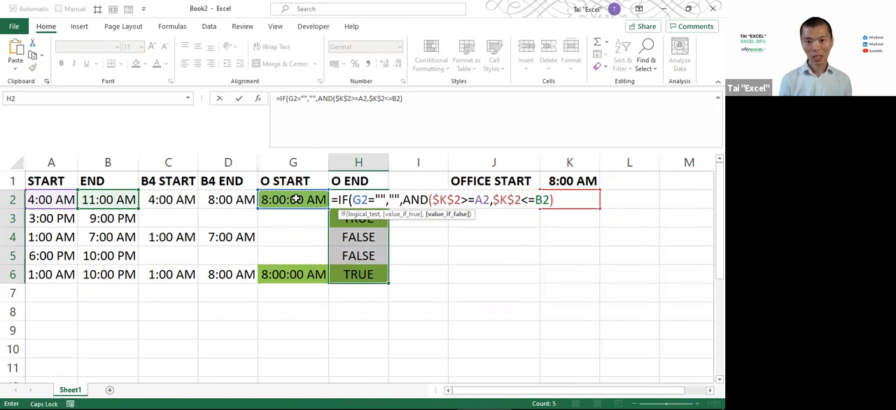
{"action": "type", "text": "IF("}
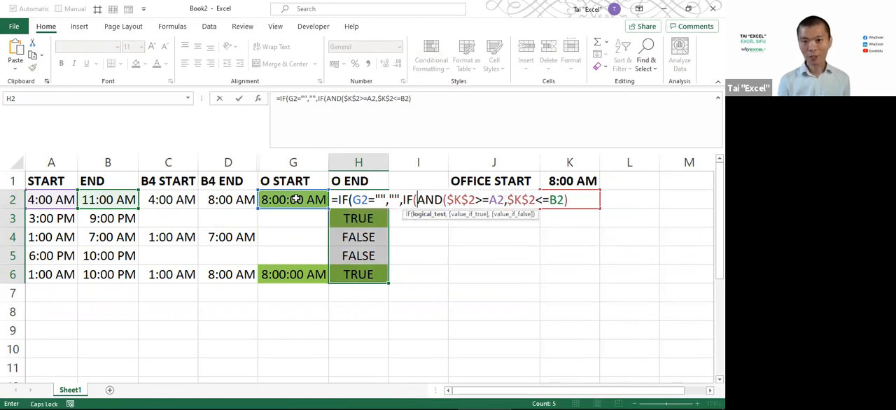
Wrap the AND test in a nested IF with $K$2 as its value if true
{"action": "key", "text": "End"}
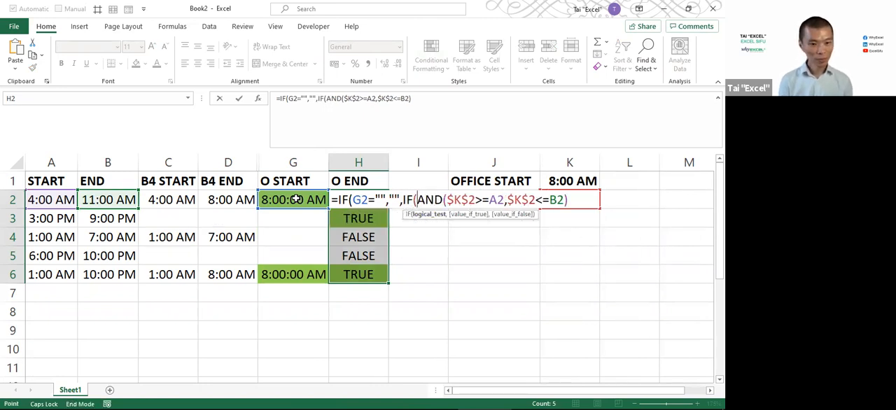
{"action": "left_click", "coordinate": [576, 202]}
{"action": "type", "text": ","}
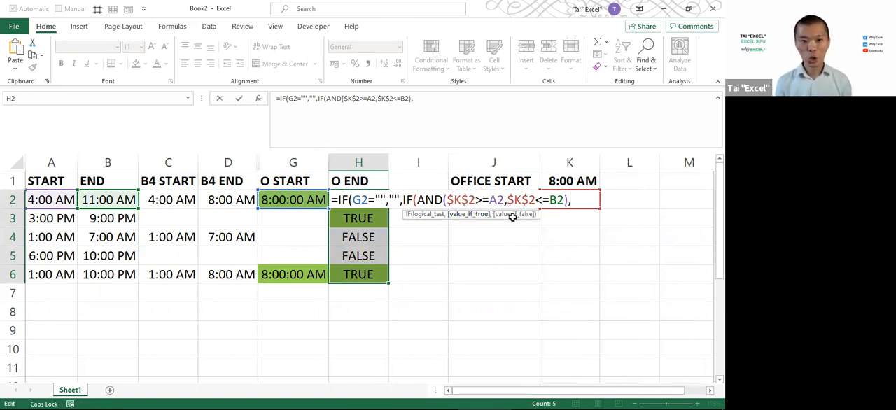
{"action": "left_click", "coordinate": [622, 196]}
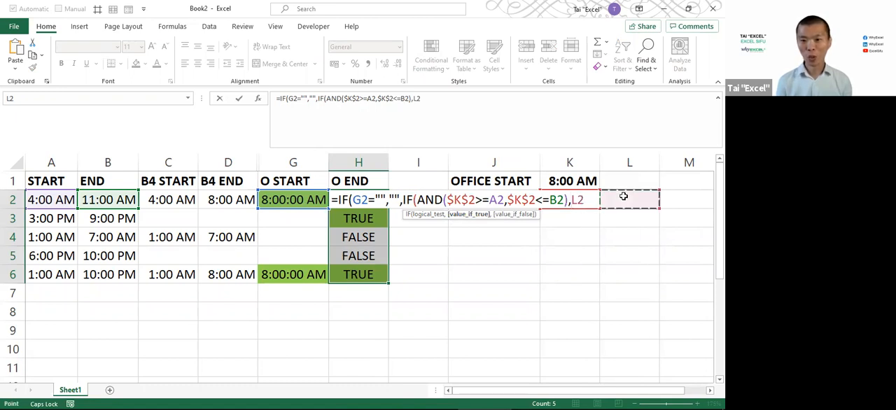
{"action": "key", "text": "Left"}
{"action": "key", "text": "F4"}
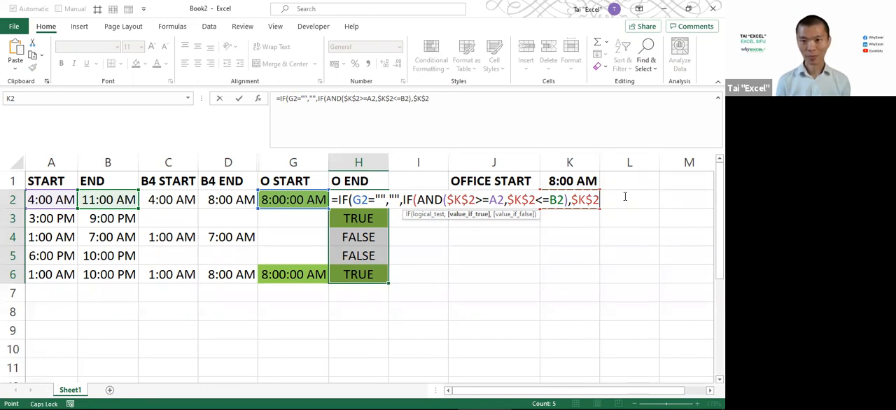
Remove the outer G2="" test and commit =IF(AND($K$2>=A2,$K$2<=B2),$K$2,"") to H2:H6
{"action": "left_click_drag", "start_coordinate": [402, 199], "coordinate": [331, 200]}
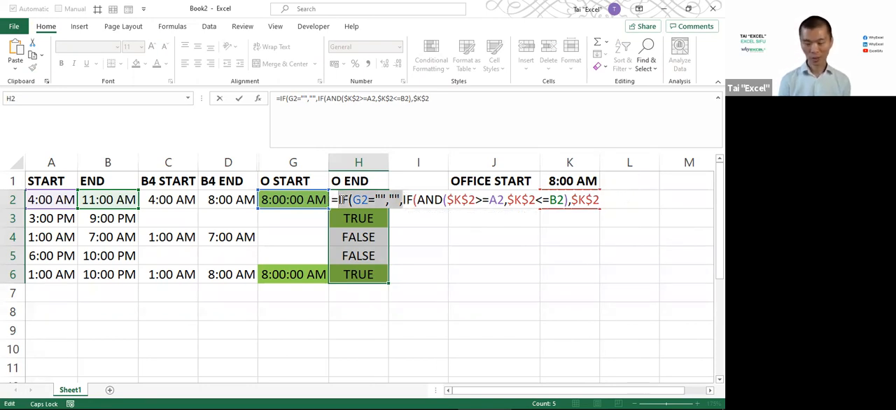
{"action": "key", "text": "BackSpace"}
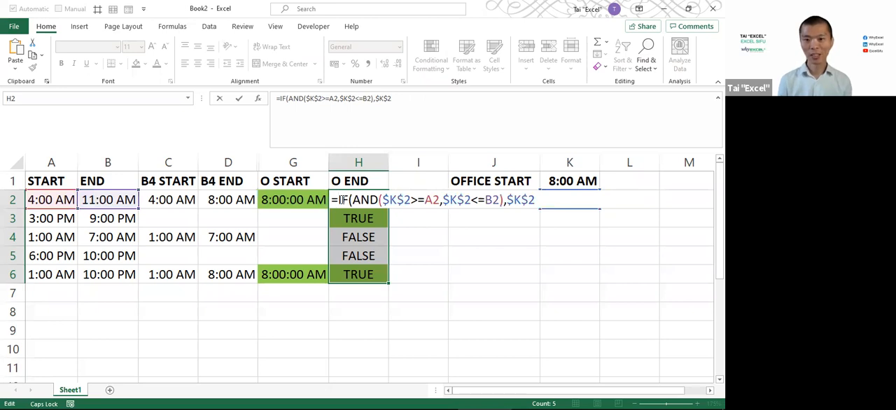
{"action": "left_click", "coordinate": [538, 199]}
{"action": "type", "text": ",\"\")"}
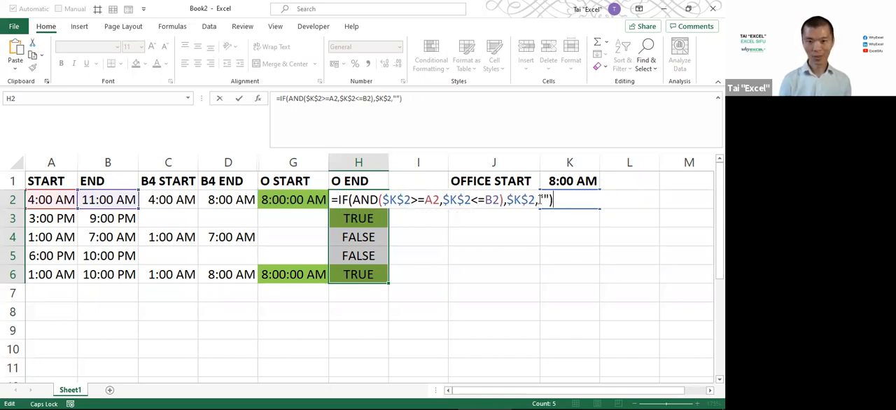
{"action": "key", "text": "ctrl+Return"}
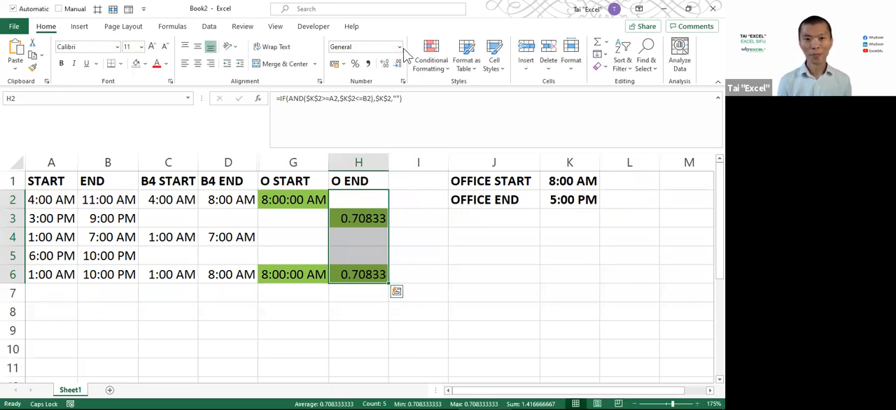
Format the O END cells H2:H6 as Time
{"action": "left_click", "coordinate": [399, 47]}
{"action": "left_click", "coordinate": [389, 218]}
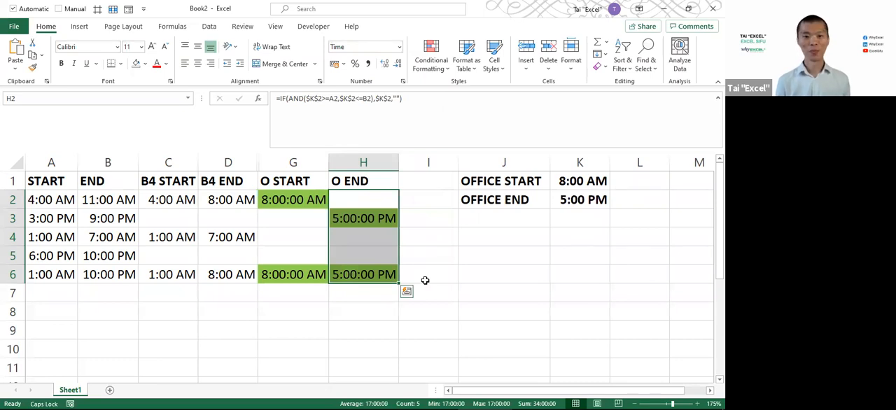
{"action": "left_click", "coordinate": [364, 199]}
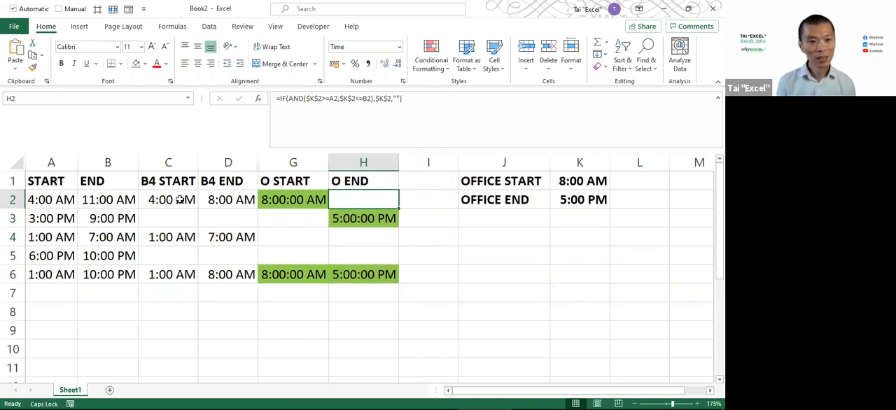
In the O END formula for H2:H6, replace the final "" with IF(G2="","",B2) and commit it to the whole range
{"action": "left_click_drag", "start_coordinate": [371, 198], "coordinate": [372, 276]}
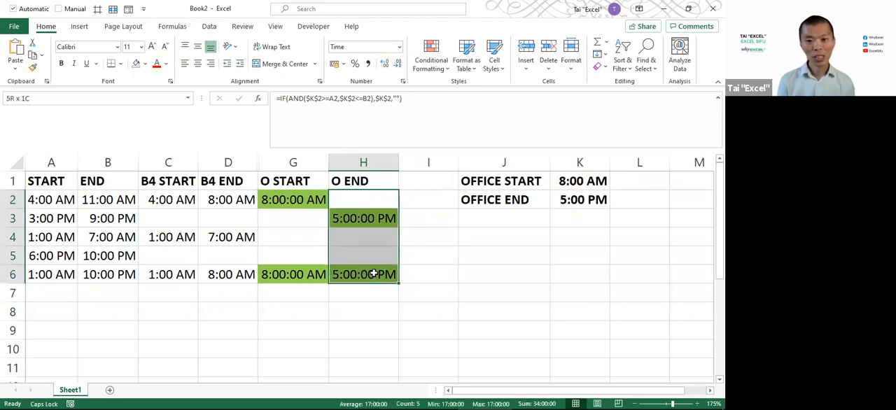
{"action": "key", "text": "F2"}
{"action": "double_click", "coordinate": [540, 200]}
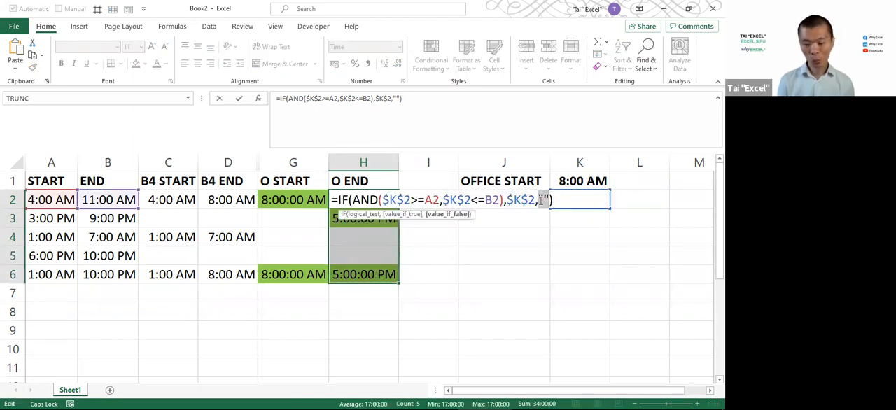
{"action": "type", "text": "IF("}
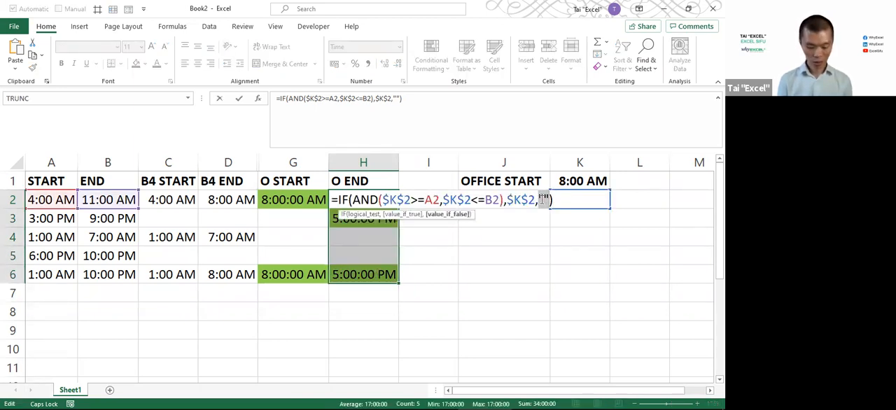
{"action": "left_click", "coordinate": [295, 201]}
{"action": "type", "text": "=\"\""}
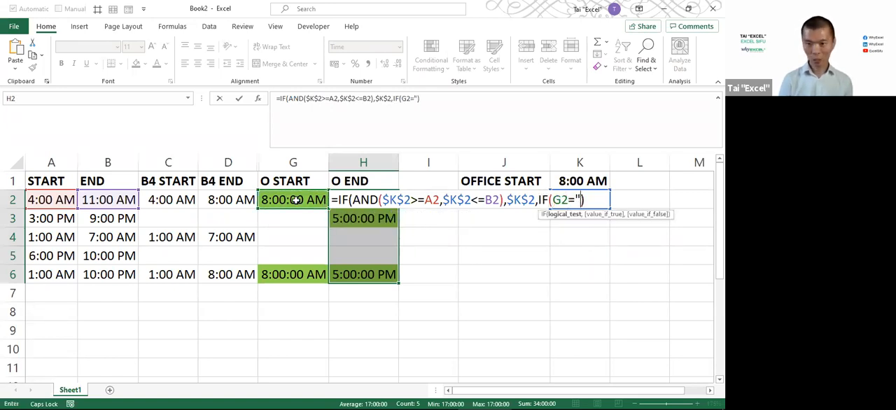
{"action": "type", "text": ",\"\""}
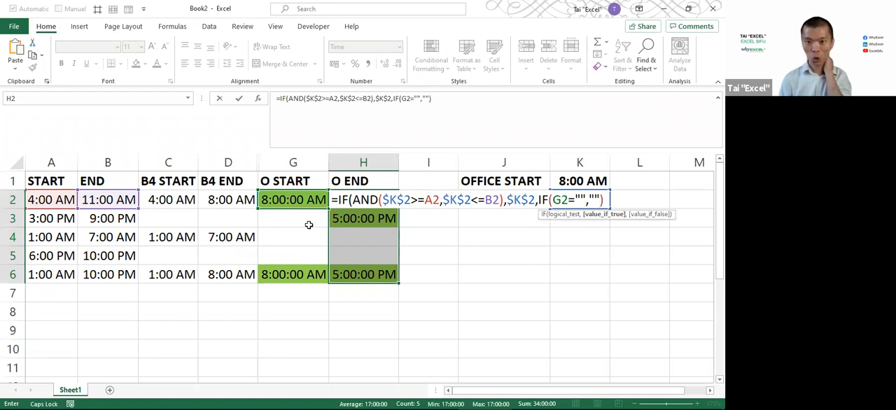
{"action": "type", "text": ","}
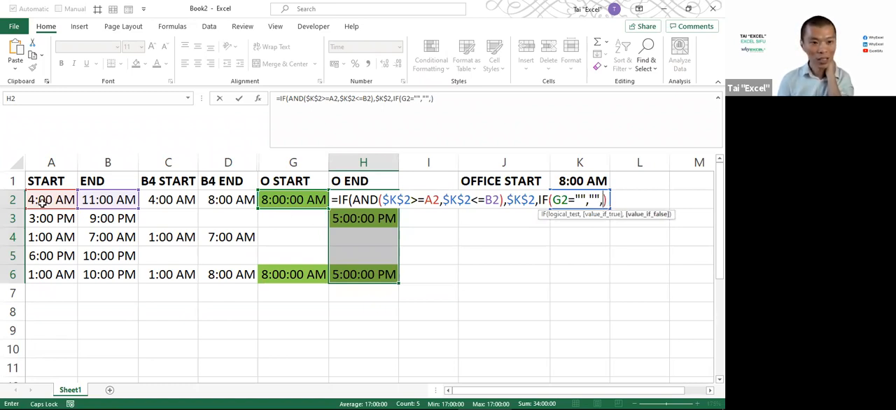
{"action": "left_click", "coordinate": [109, 202]}
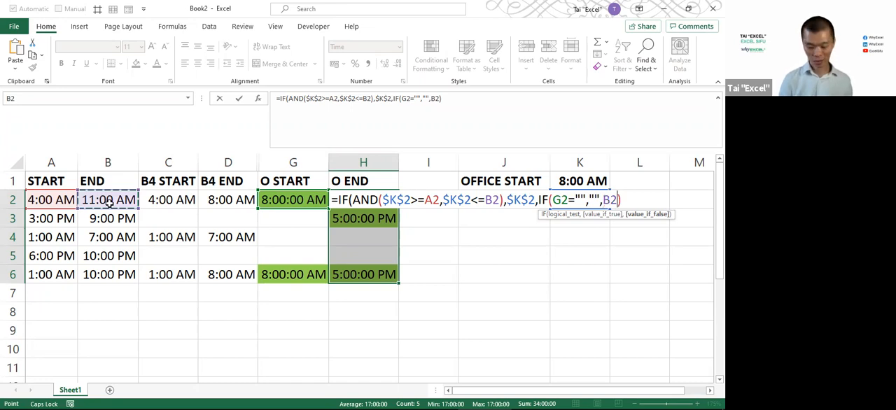
{"action": "key", "text": "Return"}
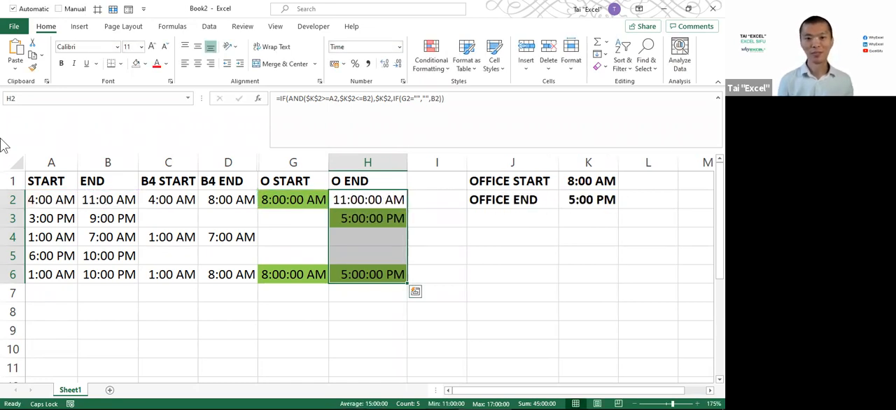
Compare the O START and O END results with the shift times in rows 2 and 3
{"action": "left_click", "coordinate": [282, 200]}
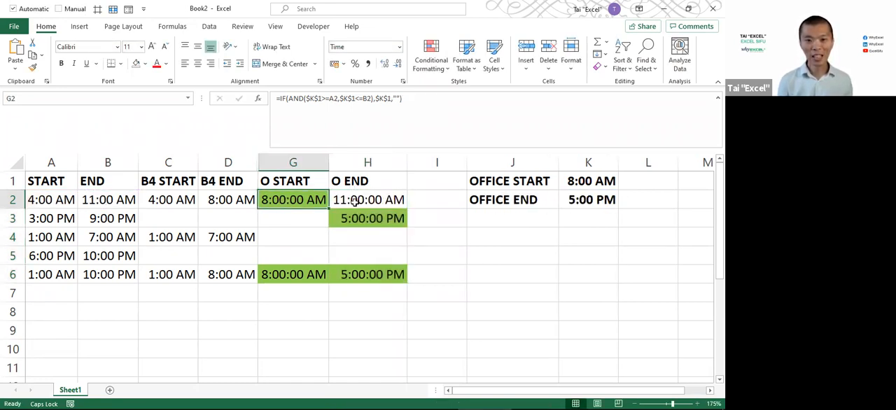
{"action": "left_click", "coordinate": [360, 201]}
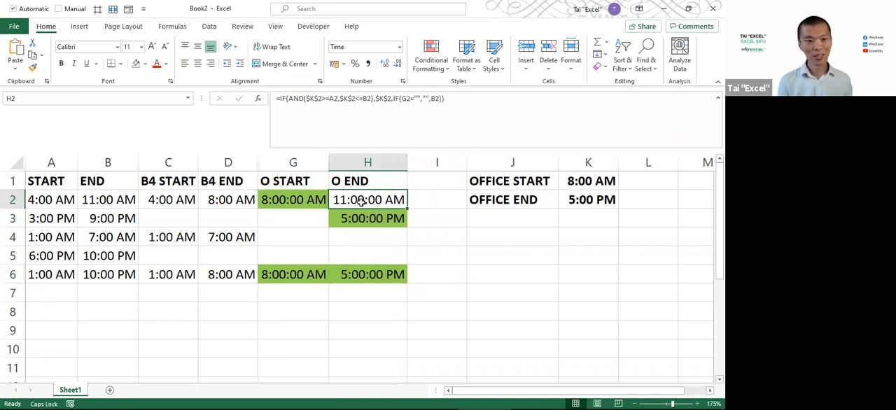
{"action": "left_click", "coordinate": [294, 218]}
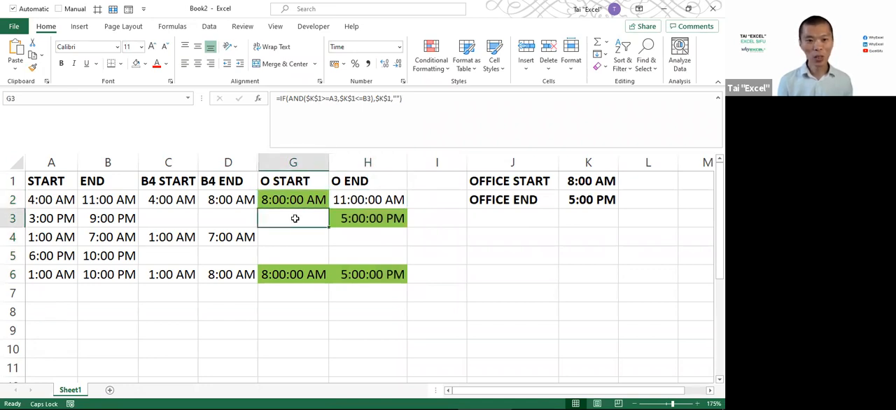
{"action": "left_click_drag", "start_coordinate": [295, 200], "coordinate": [289, 254]}
{"action": "left_click", "coordinate": [286, 221]}
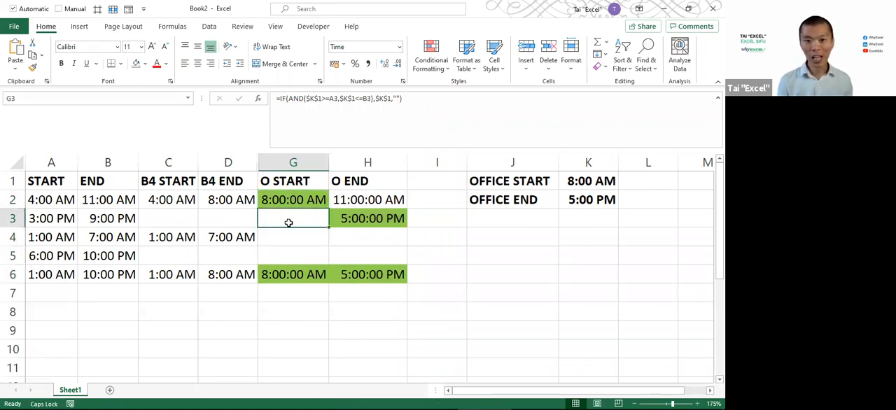
{"action": "left_click", "coordinate": [370, 219]}
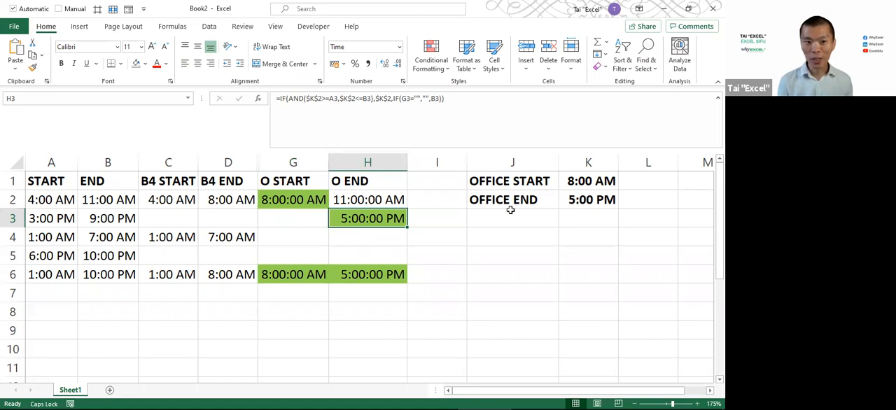
{"action": "left_click", "coordinate": [46, 218]}
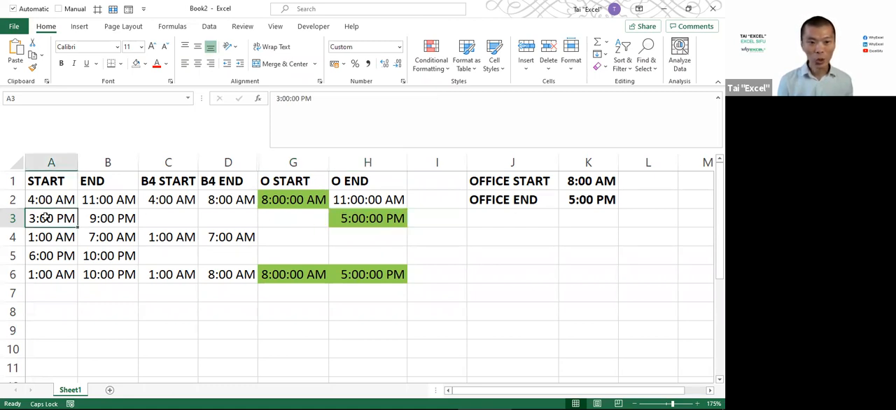
{"action": "left_click", "coordinate": [287, 219]}
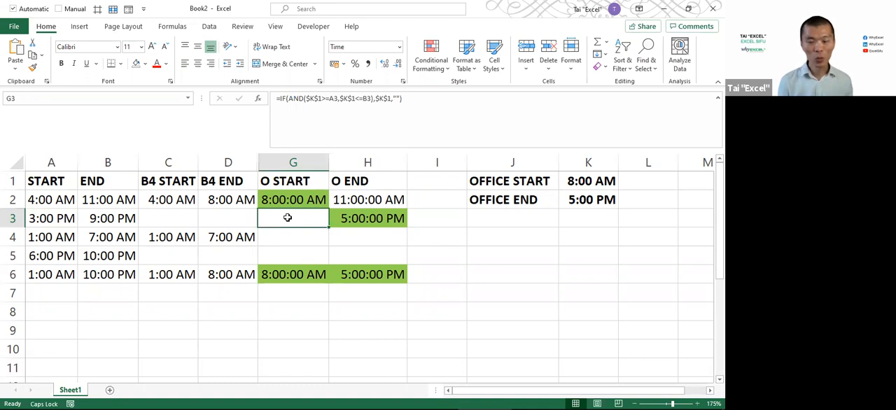
In the O START formula for G2:G6, replace the final "" with a nested IF(AND( whose first condition is A2>=$K$1
{"action": "left_click_drag", "start_coordinate": [292, 201], "coordinate": [278, 278]}
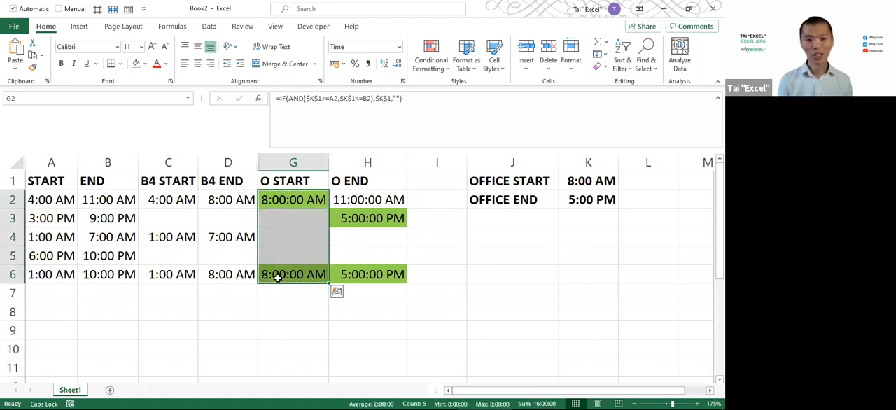
{"action": "key", "text": "alt+Tab"}
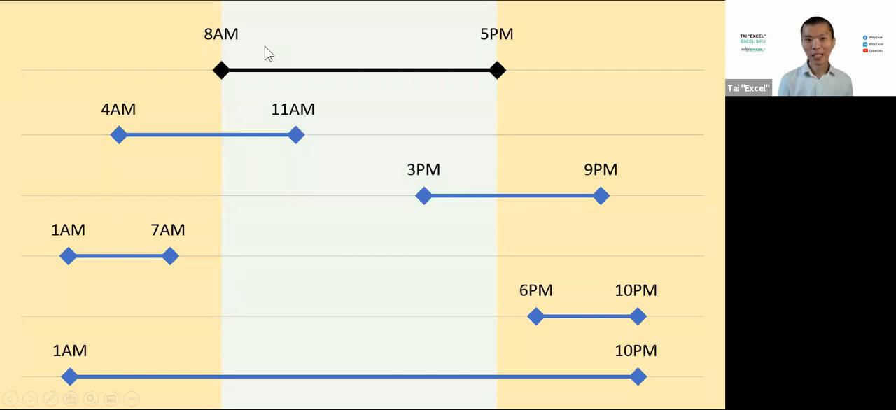
{"action": "key", "text": "alt+Tab"}
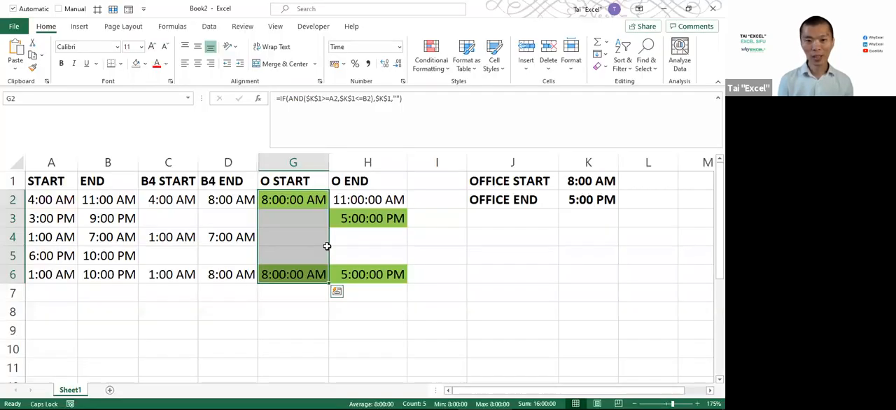
{"action": "key", "text": "F2"}
{"action": "double_click", "coordinate": [473, 200]}
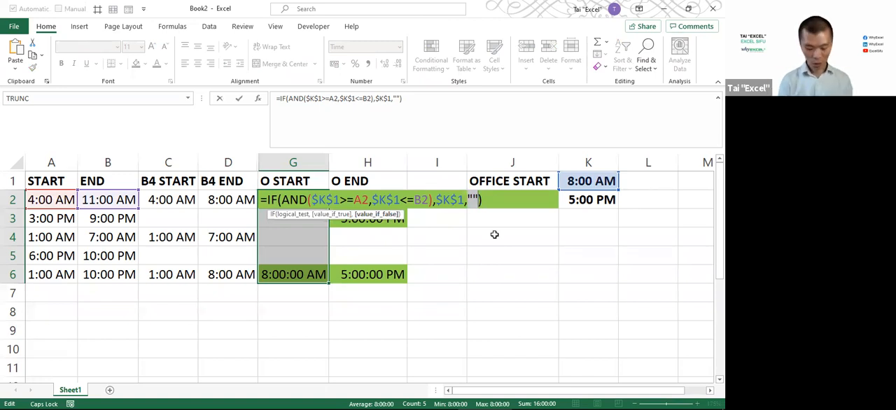
{"action": "type", "text": "IF(AND("}
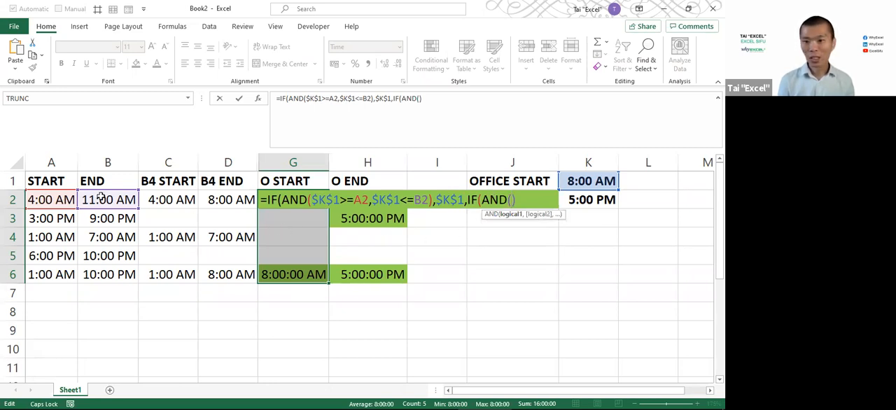
{"action": "left_click", "coordinate": [48, 201]}
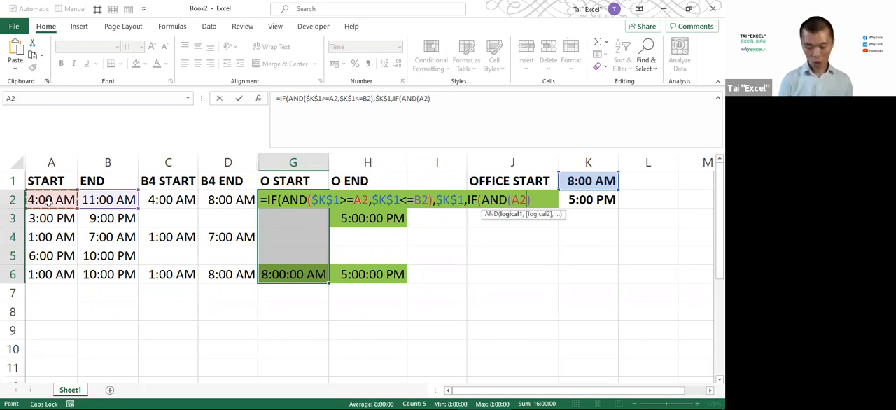
{"action": "type", "text": ">="}
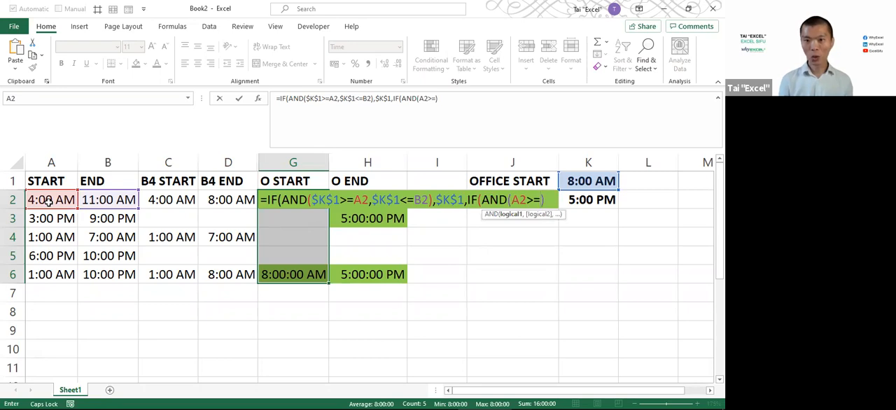
{"action": "left_click", "coordinate": [603, 180]}
{"action": "key", "text": "F4"}
{"action": "type", "text": ","}
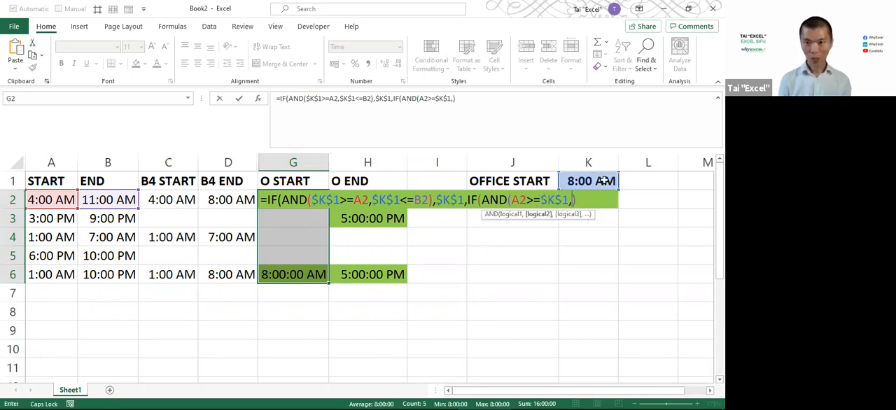
Add A2<=$K$2 as the second condition of the nested AND test
{"action": "left_click", "coordinate": [96, 200]}
{"action": "left_click", "coordinate": [48, 200]}
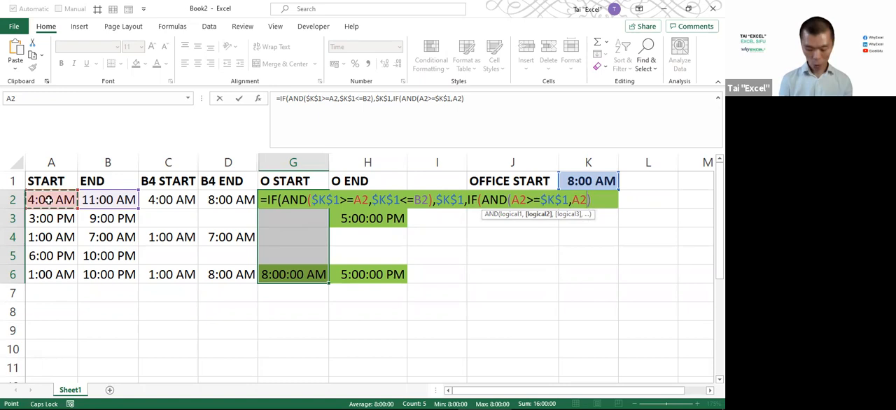
{"action": "type", "text": "<="}
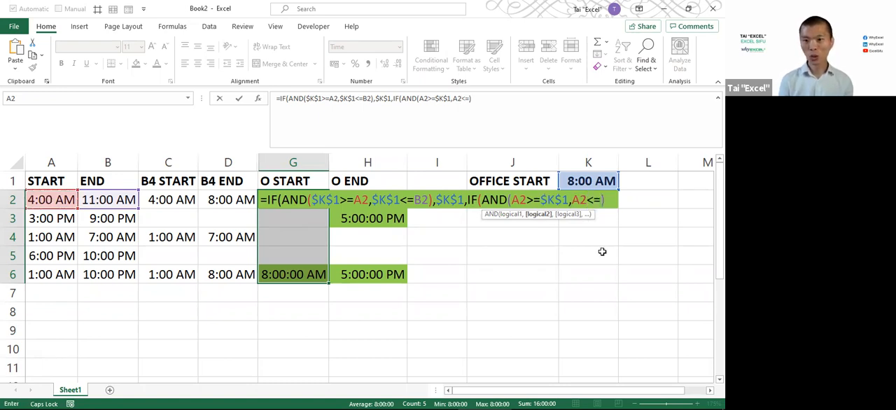
{"action": "left_click", "coordinate": [638, 201]}
{"action": "key", "text": "Left"}
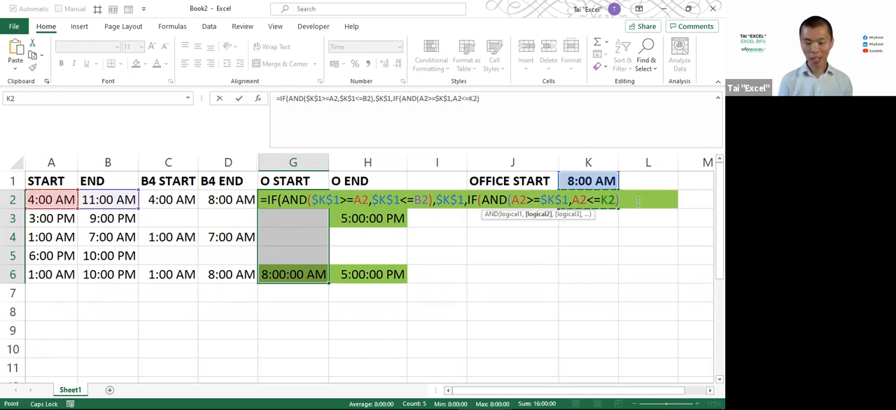
{"action": "key", "text": "F4"}
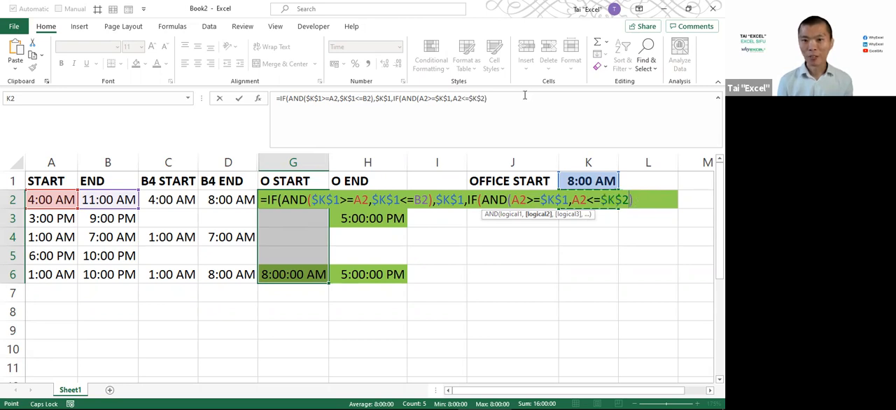
Return A2 if the nested test is true and "" otherwise, then commit the O START formula to G2:G6
{"action": "type", "text": ","}
{"action": "left_click", "coordinate": [74, 196]}
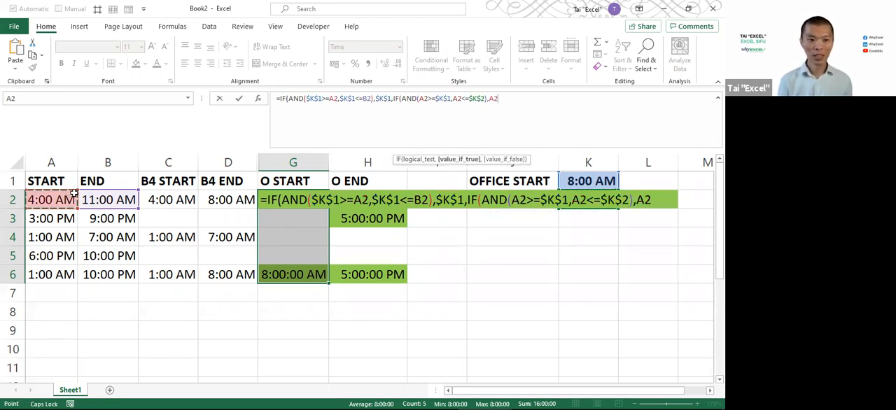
{"action": "type", "text": ",\"\""}
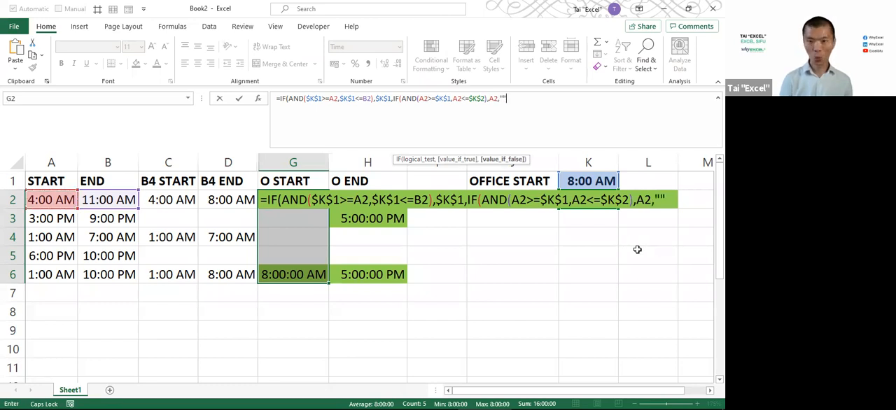
{"action": "type", "text": "))"}
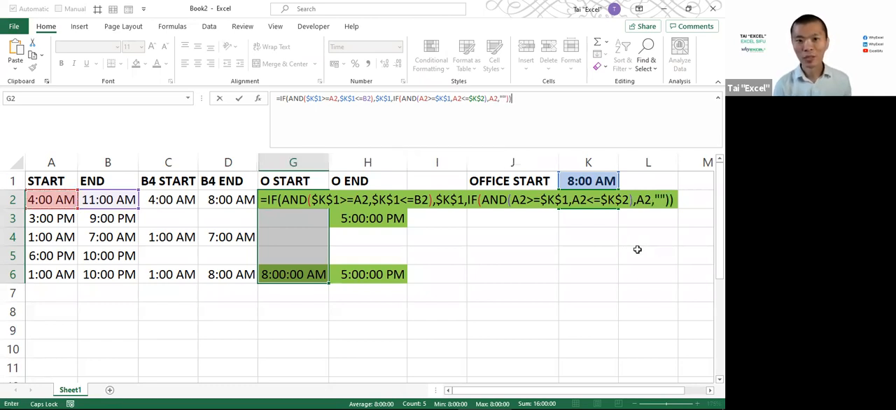
{"action": "key", "text": "ctrl+Return"}
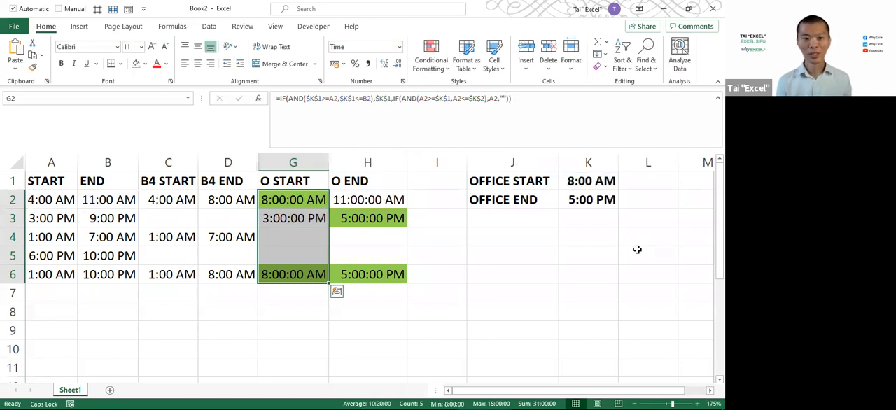
Check the O START and O END results in rows 2 to 6 against the START and END shift times
{"action": "left_click", "coordinate": [392, 274]}
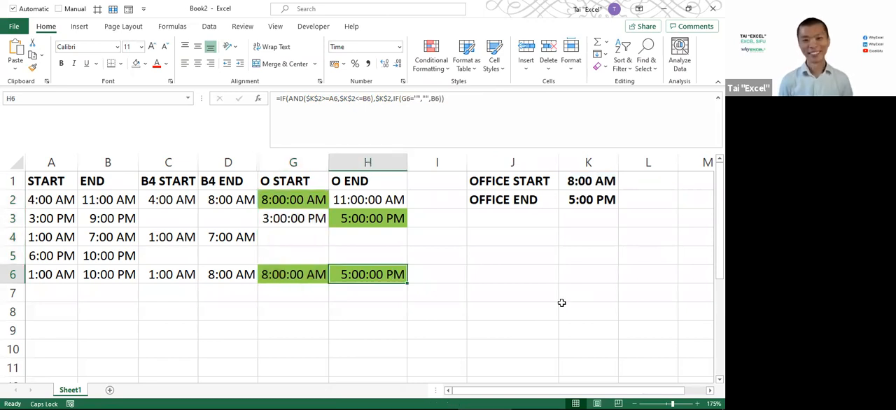
{"action": "left_click", "coordinate": [284, 204]}
{"action": "left_click", "coordinate": [285, 219]}
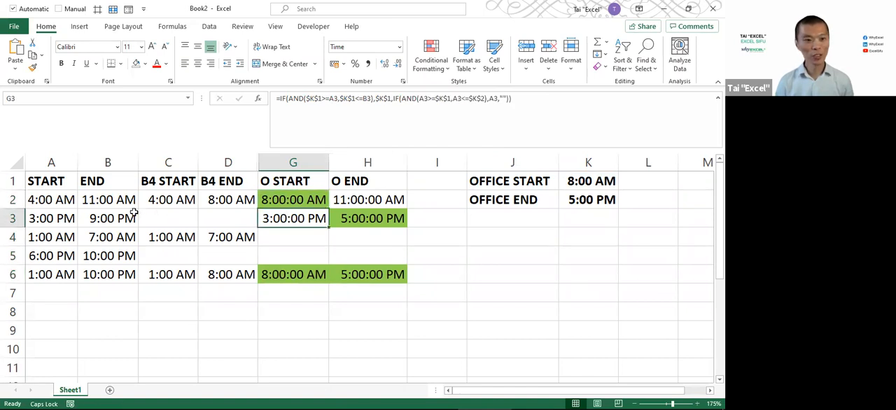
{"action": "left_click", "coordinate": [93, 219]}
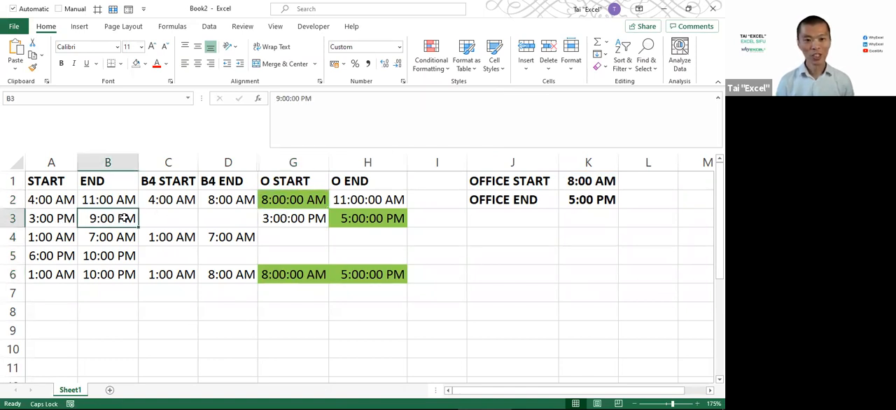
{"action": "left_click_drag", "start_coordinate": [42, 237], "coordinate": [103, 233]}
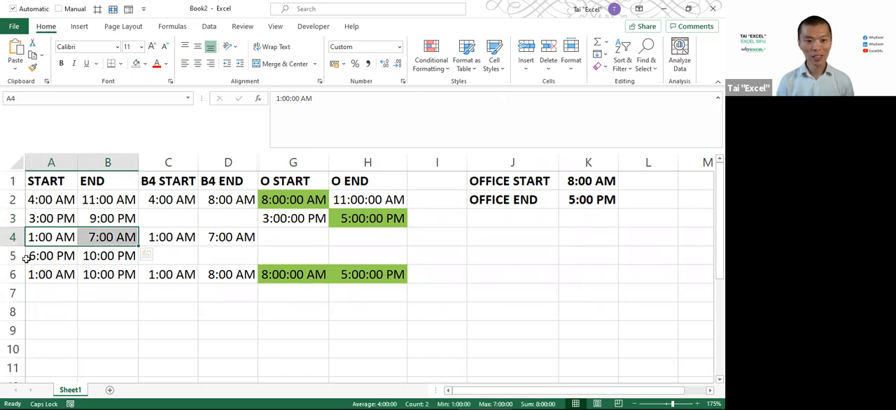
{"action": "left_click_drag", "start_coordinate": [30, 256], "coordinate": [91, 256]}
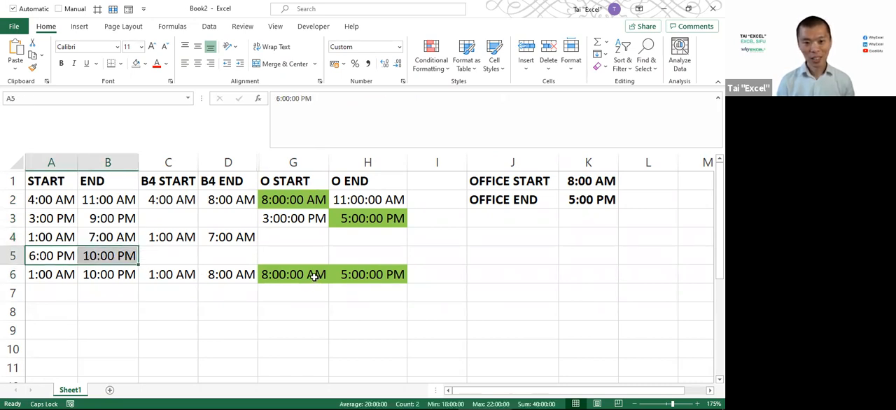
{"action": "left_click_drag", "start_coordinate": [312, 274], "coordinate": [373, 273]}
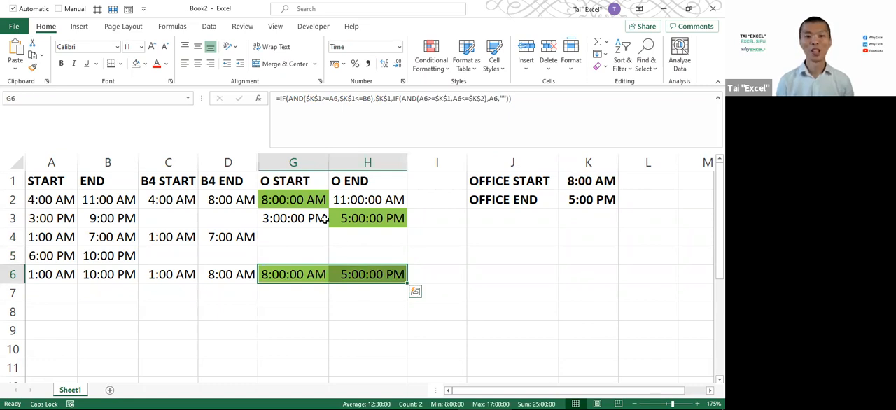
{"action": "left_click", "coordinate": [293, 200]}
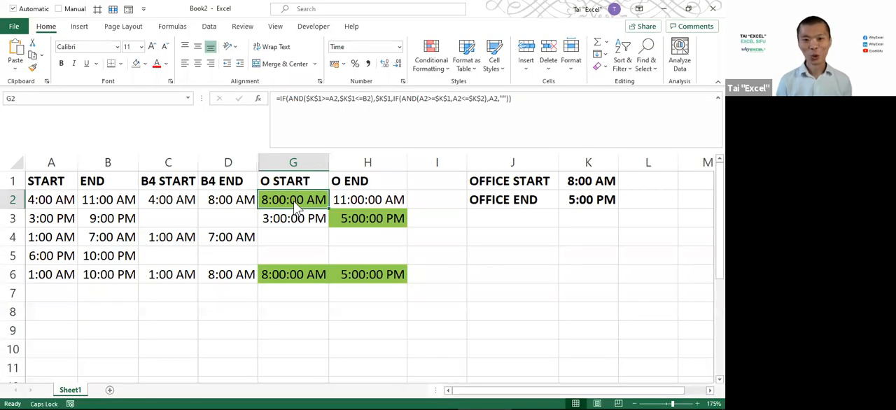
Switch to the PowerPoint slide show to view the shift timeline diagram, and return to the Excel workbook
{"action": "key", "text": "alt+Tab"}
{"action": "key", "text": "alt+Tab"}
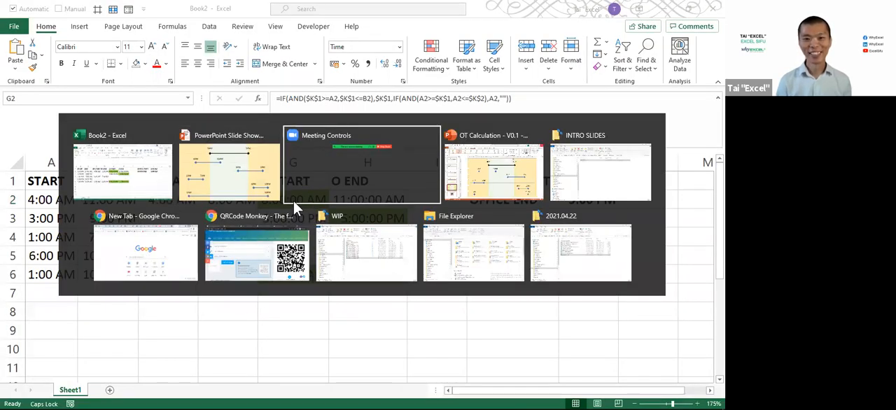
{"action": "key", "text": "alt+shift+Tab"}
{"action": "key", "text": "alt+shift+Tab"}
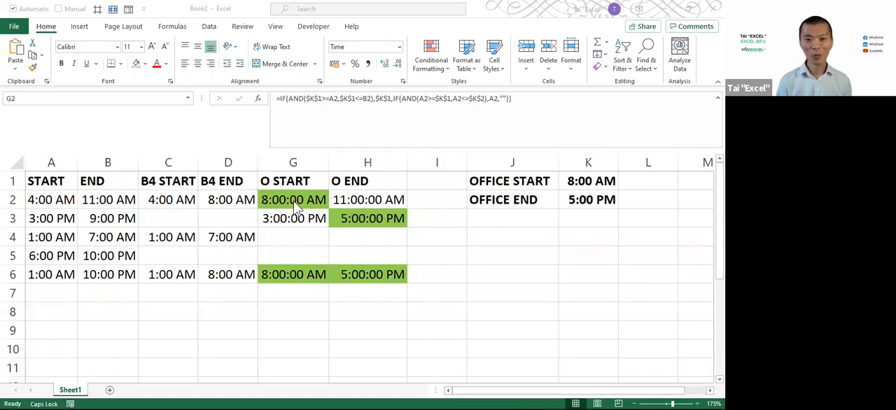
Display the O START formula of G2 as text in G8 with FORMULATEXT, and move to H9
{"action": "left_click", "coordinate": [294, 317]}
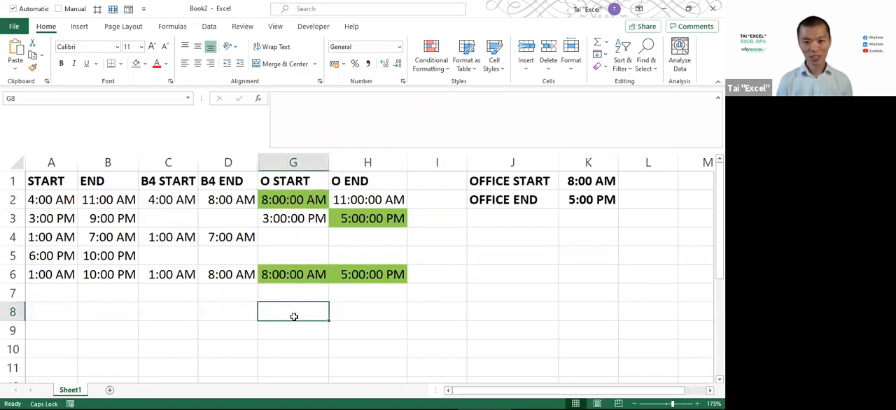
{"action": "type", "text": "=FORMULATEXT("}
{"action": "left_click", "coordinate": [298, 198]}
{"action": "key", "text": "Return"}
{"action": "key", "text": "Right"}
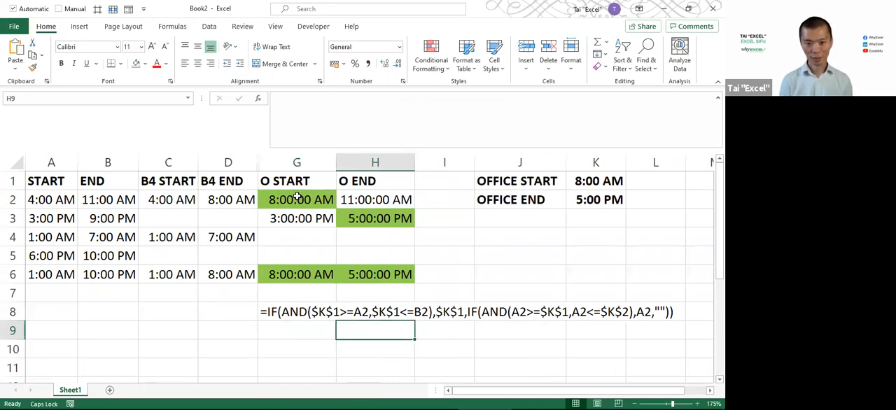
{"action": "type", "text": "=FOR"}
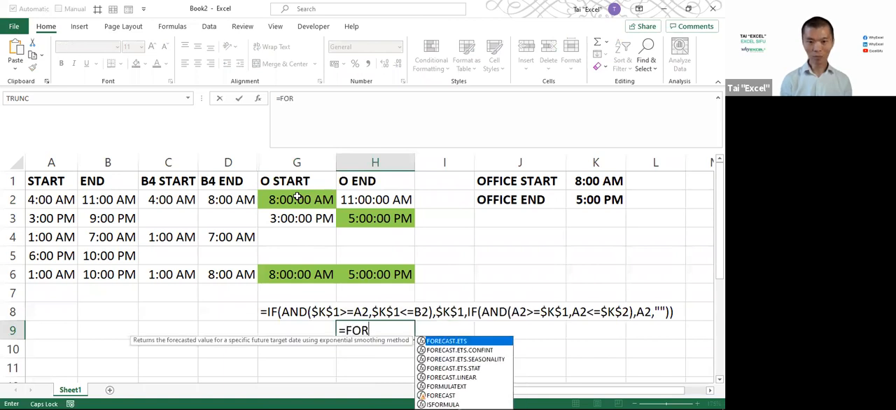
{"action": "key", "text": "Down"}
{"action": "key", "text": "Tab"}
{"action": "key", "text": "Escape"}
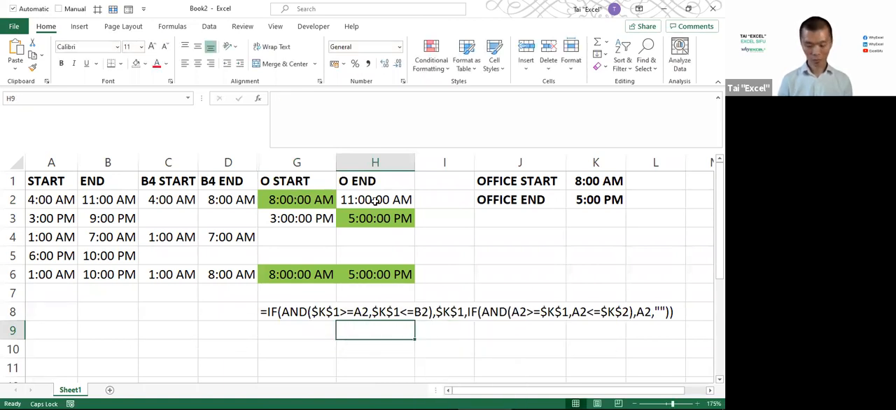
Display the O END formula of H2 as text in H9 with FORMULATEXT
{"action": "type", "text": "=FORMULATEXT("}
{"action": "left_click", "coordinate": [375, 201]}
{"action": "key", "text": "Return"}
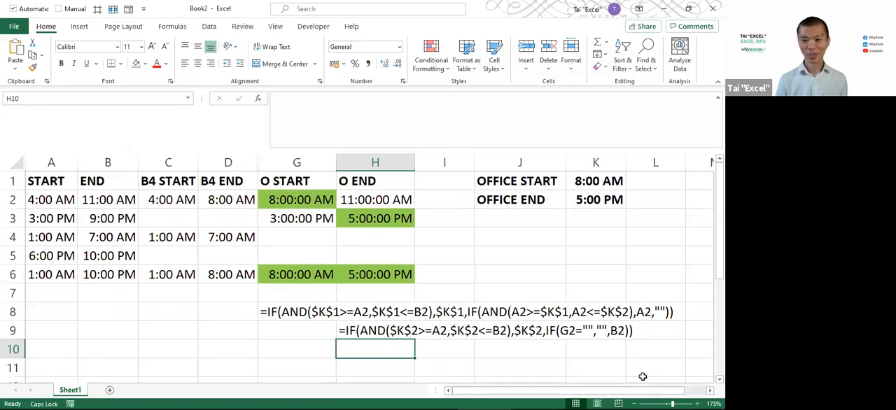
Zoom the sheet to 205% and make room for it by collapsing the ribbon and the formula bar
{"action": "scroll", "coordinate": [642, 377], "scroll_direction": "up", "scroll_amount": 2}
{"action": "left_click_drag", "start_coordinate": [628, 392], "coordinate": [656, 392]}
{"action": "scroll", "coordinate": [662, 363], "scroll_direction": "down", "scroll_amount": 1}
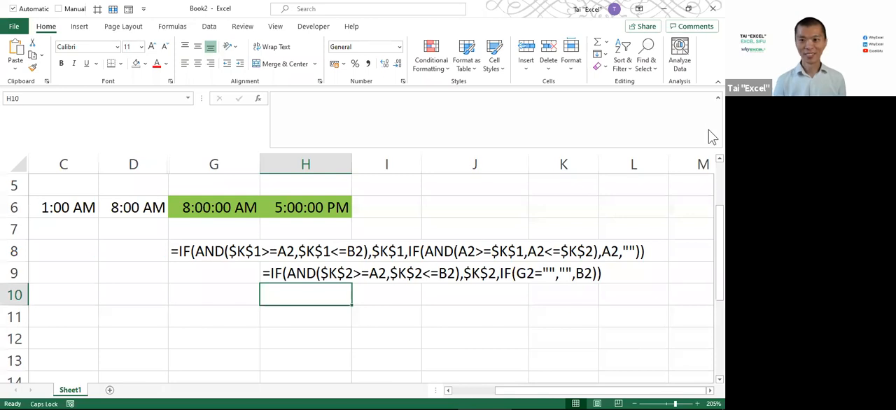
{"action": "left_click", "coordinate": [714, 82]}
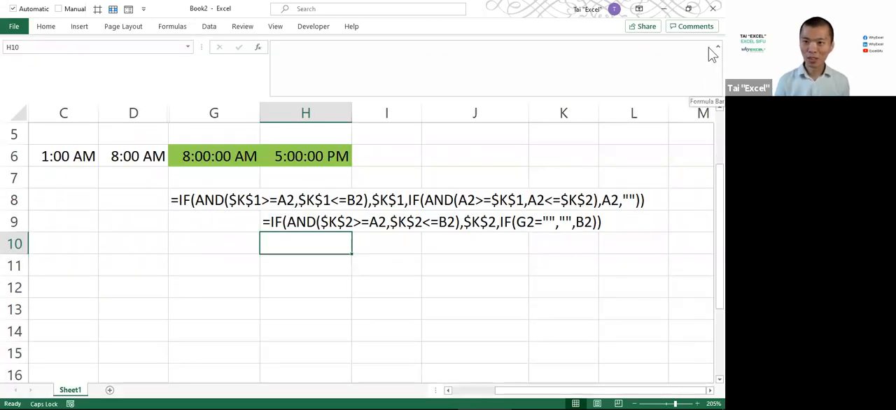
{"action": "left_click", "coordinate": [715, 49]}
{"action": "left_click_drag", "start_coordinate": [711, 100], "coordinate": [708, 71]}
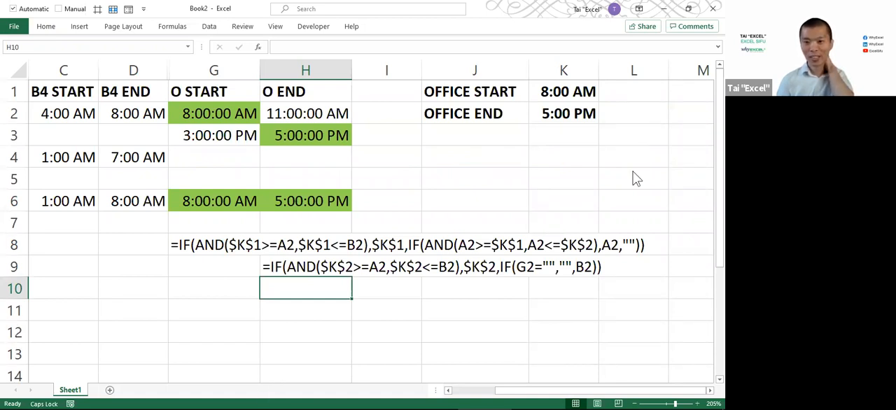
{"action": "key", "text": "alt+Tab"}
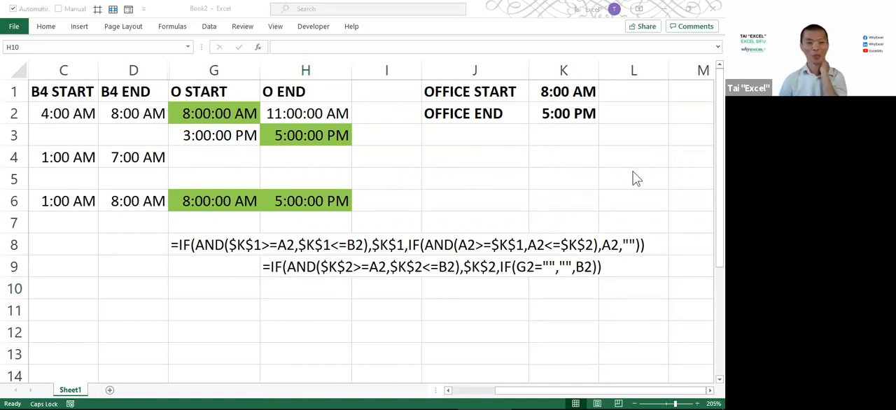
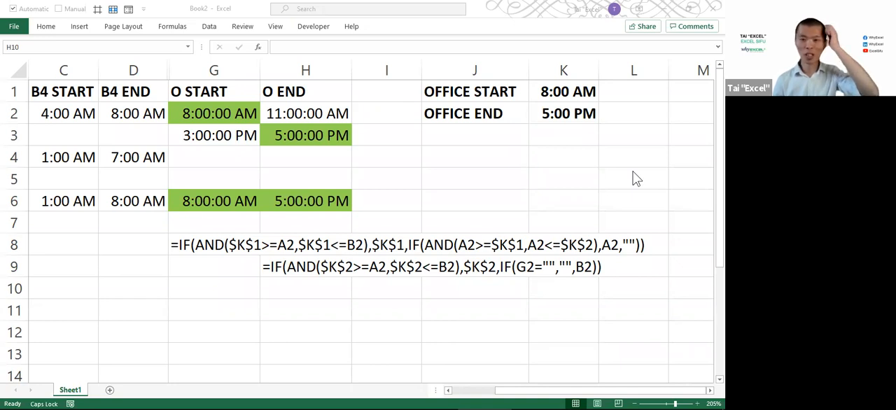
{"action": "left_click", "coordinate": [482, 205]}
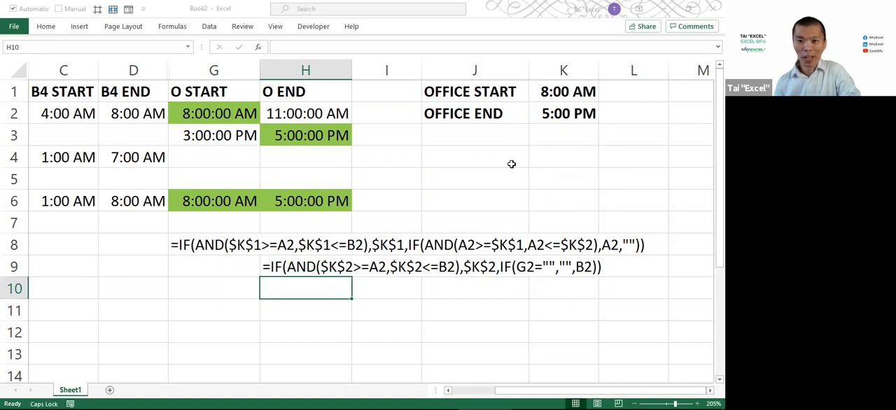
{"action": "left_click", "coordinate": [559, 93]}
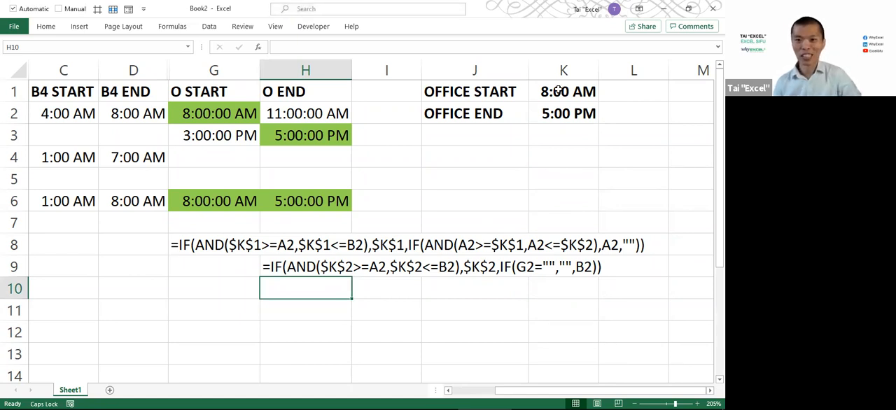
{"action": "left_click", "coordinate": [560, 93]}
{"action": "left_click", "coordinate": [549, 117]}
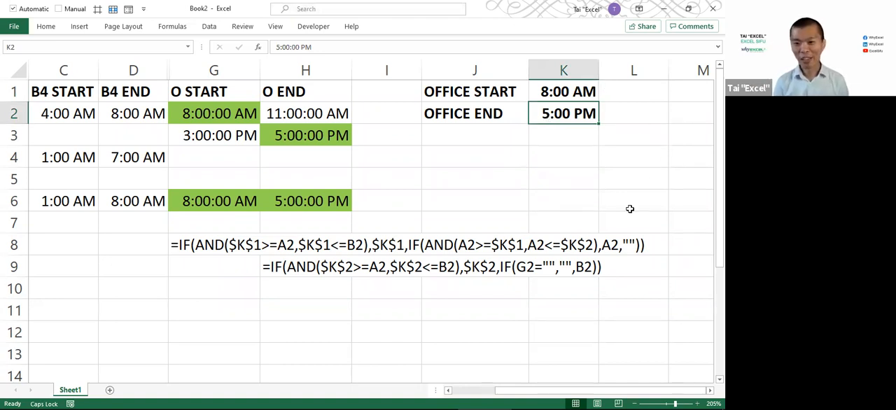
{"action": "key", "text": "alt+Tab"}
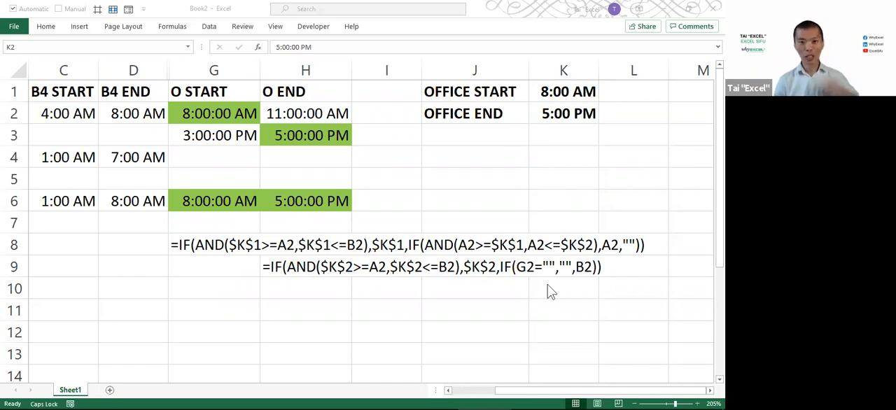
Zoom in on the office times, mark K1 and K2 with arrows, box the labels in J1:J2 and annotate them "NAMED RANGE"
{"action": "left_click", "coordinate": [560, 92]}
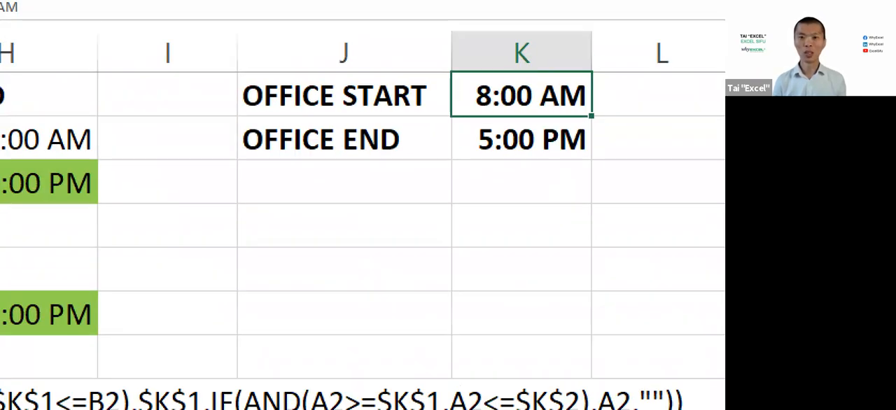
{"action": "left_click_drag", "start_coordinate": [448, 67], "coordinate": [604, 163]}
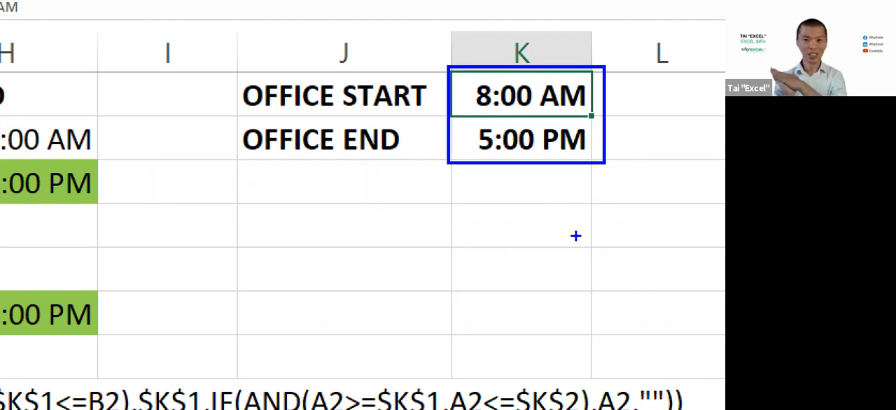
{"action": "key", "text": "e"}
{"action": "left_click_drag", "start_coordinate": [461, 89], "coordinate": [393, 39]}
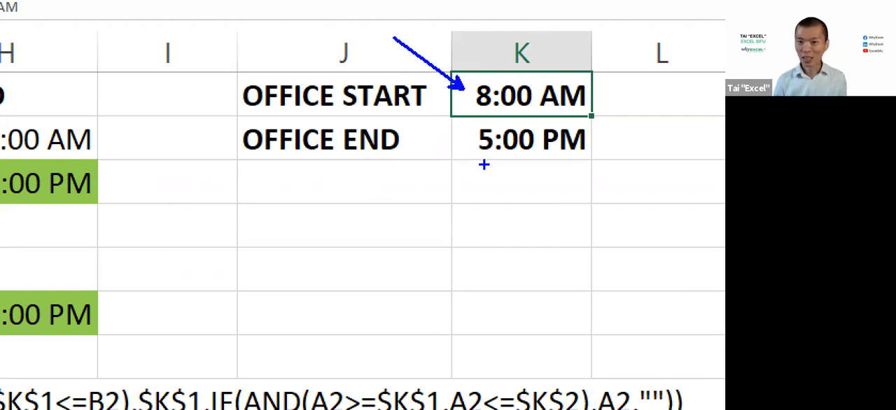
{"action": "left_click_drag", "start_coordinate": [470, 142], "coordinate": [408, 196]}
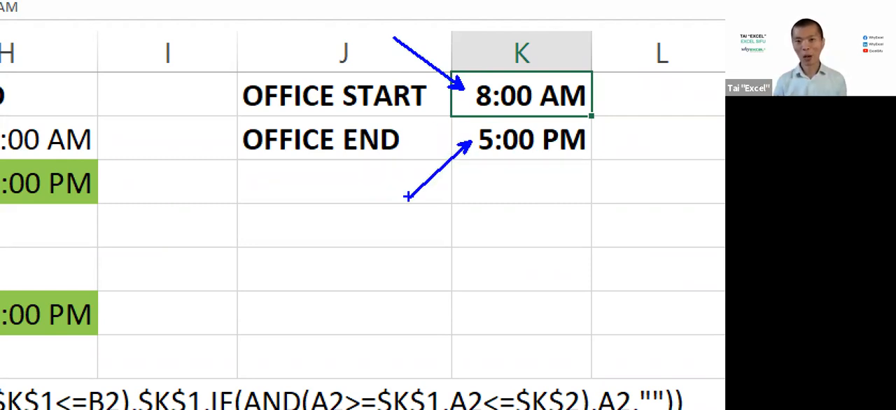
{"action": "mouse_move", "coordinate": [235, 70]}
{"action": "left_mouse_down"}
{"action": "mouse_move", "coordinate": [364, 134]}
{"action": "mouse_move", "coordinate": [435, 156]}
{"action": "left_mouse_up"}
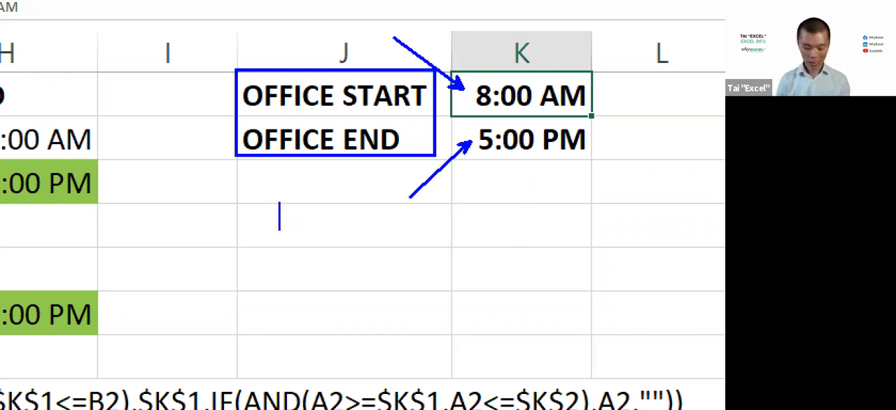
{"action": "type", "text": "NAMED RANGE"}
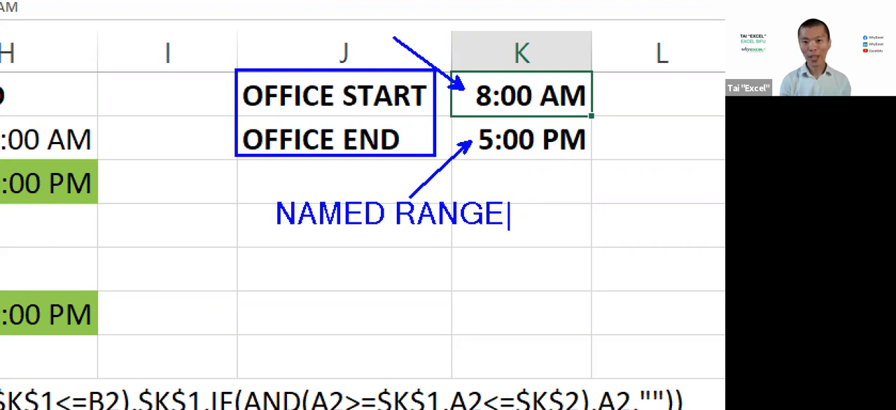
{"action": "key", "text": "Escape"}
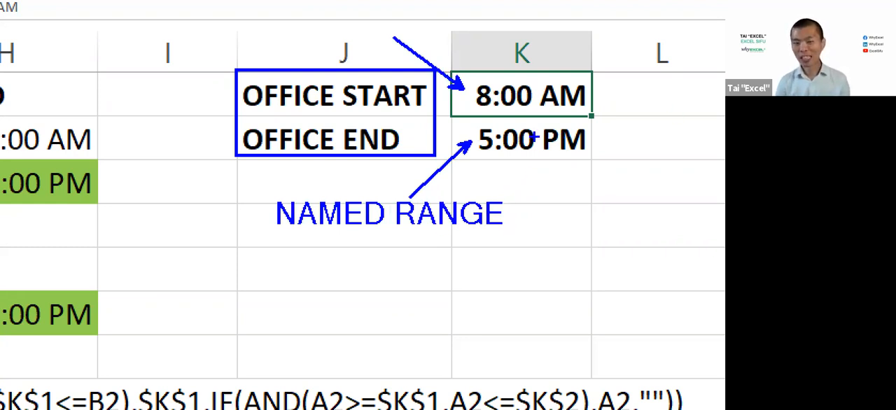
{"action": "key", "text": "Escape"}
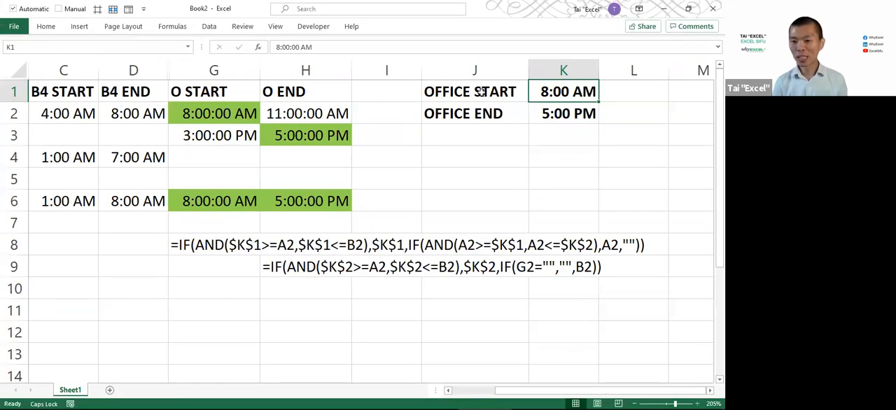
Select the office labels and times in J1:K2 and start Create from Selection for defined names
{"action": "left_click_drag", "start_coordinate": [481, 91], "coordinate": [574, 116]}
{"action": "left_click_drag", "start_coordinate": [511, 92], "coordinate": [500, 113]}
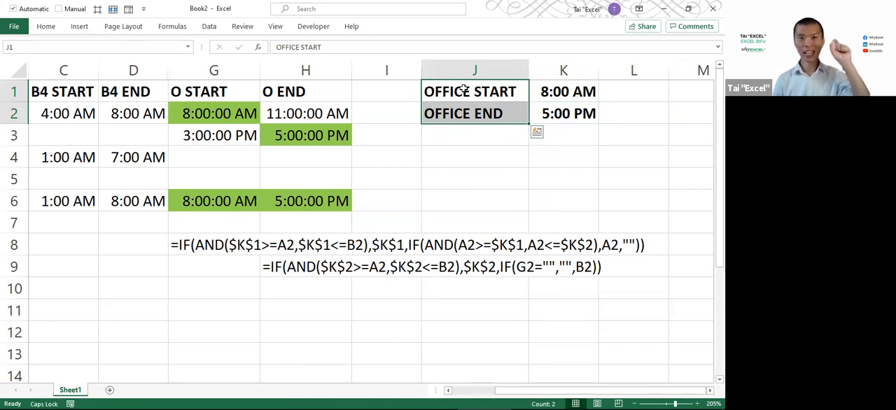
{"action": "left_click_drag", "start_coordinate": [470, 91], "coordinate": [561, 111]}
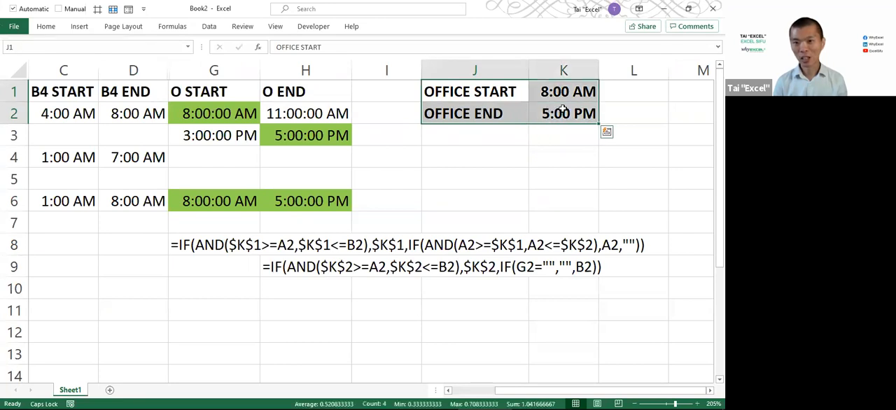
{"action": "left_click_drag", "start_coordinate": [504, 94], "coordinate": [555, 109]}
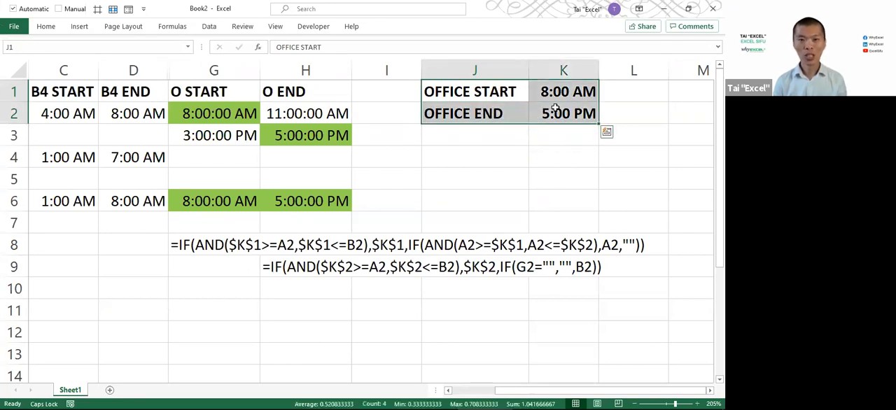
{"action": "left_click", "coordinate": [172, 27]}
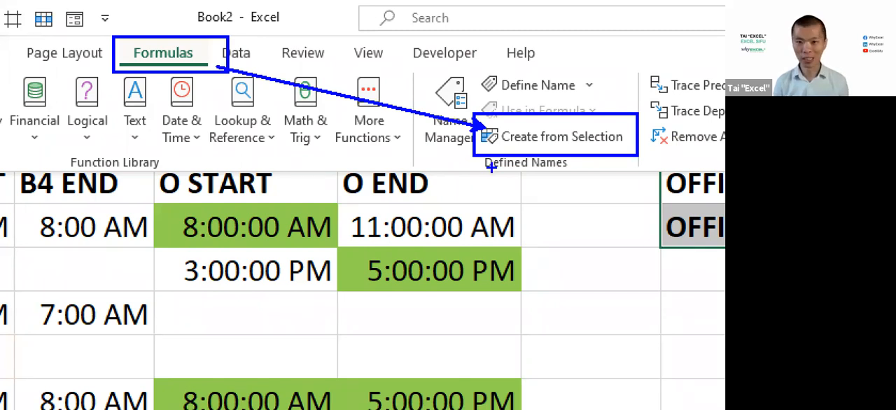
{"action": "key", "text": "Escape"}
{"action": "left_click", "coordinate": [179, 29]}
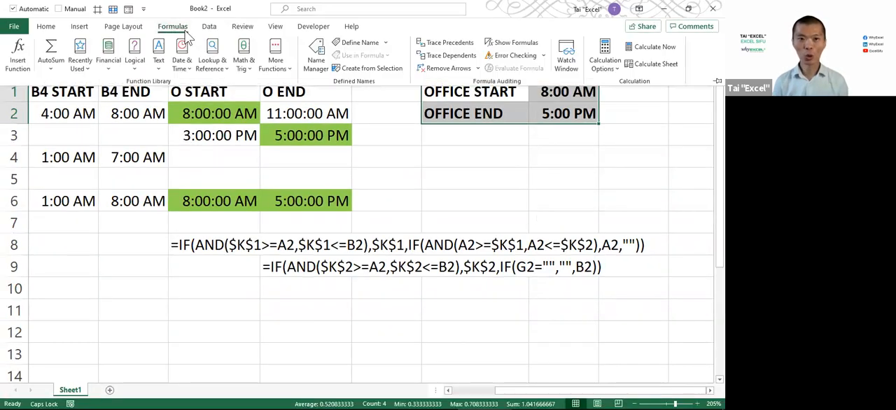
{"action": "left_click", "coordinate": [341, 68]}
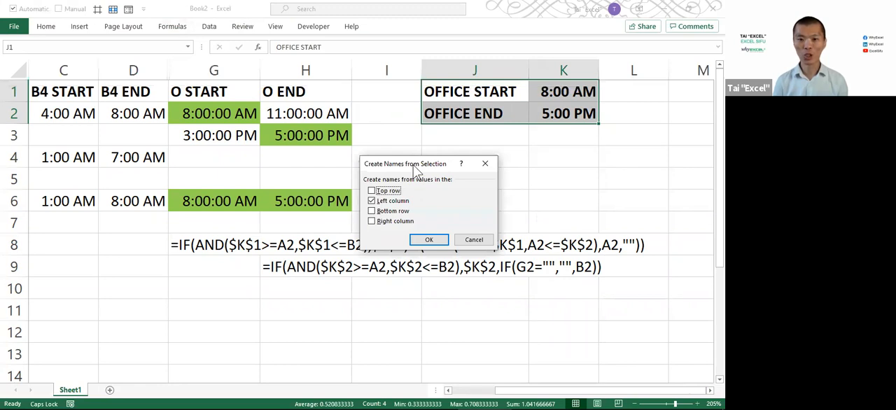
Highlight the office labels and the Left column option with annotations, and create the names from the left column
{"action": "left_click_drag", "start_coordinate": [419, 170], "coordinate": [531, 151]}
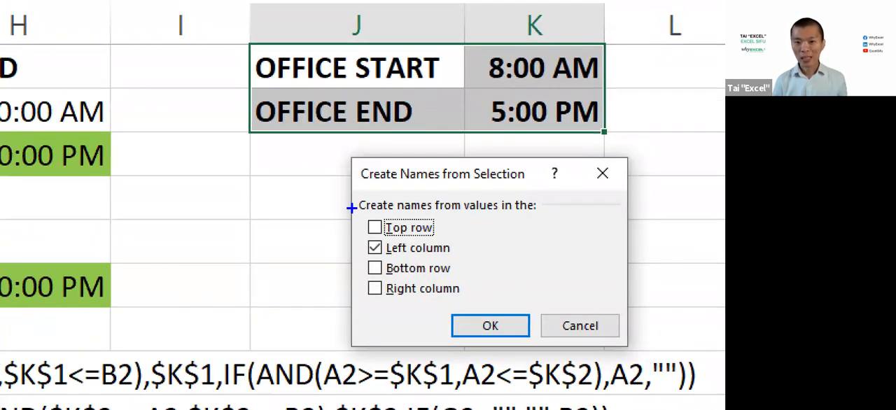
{"action": "left_click_drag", "start_coordinate": [352, 191], "coordinate": [439, 218]}
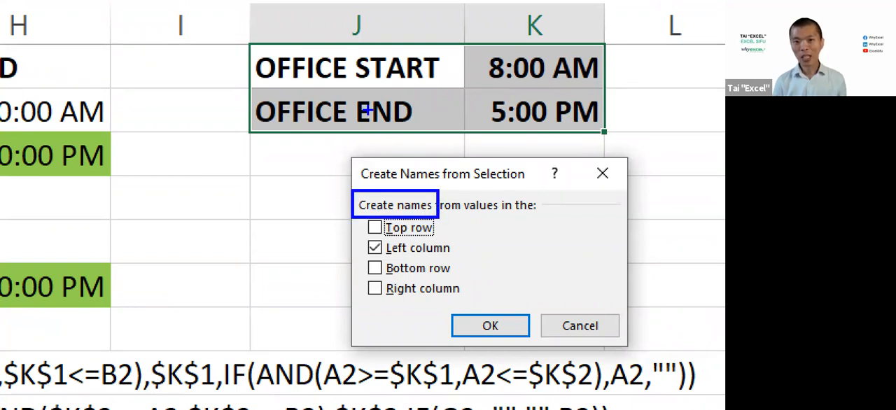
{"action": "mouse_move", "coordinate": [223, 14]}
{"action": "left_mouse_down"}
{"action": "mouse_move", "coordinate": [301, 74]}
{"action": "mouse_move", "coordinate": [469, 136]}
{"action": "left_mouse_up"}
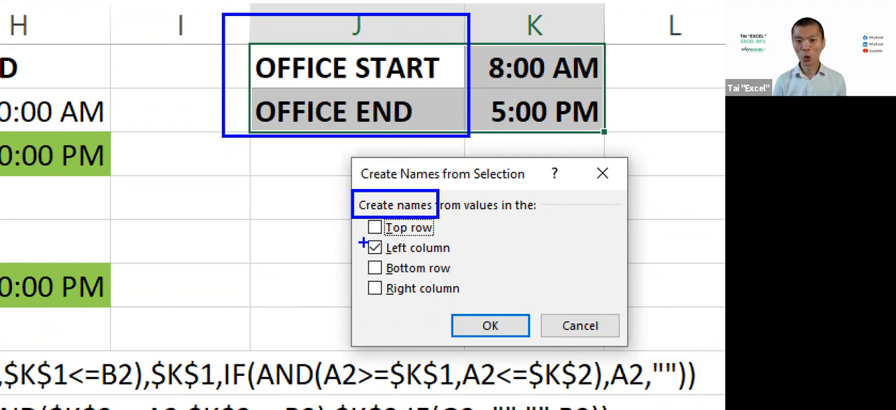
{"action": "left_click_drag", "start_coordinate": [369, 252], "coordinate": [288, 267]}
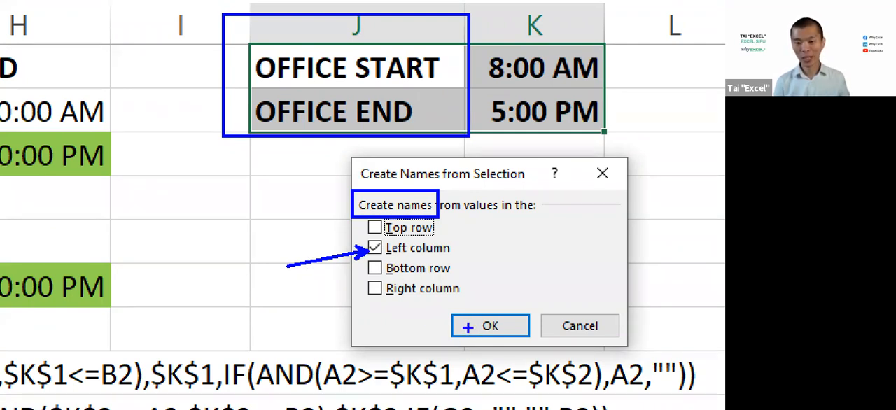
{"action": "left_click_drag", "start_coordinate": [467, 326], "coordinate": [424, 343]}
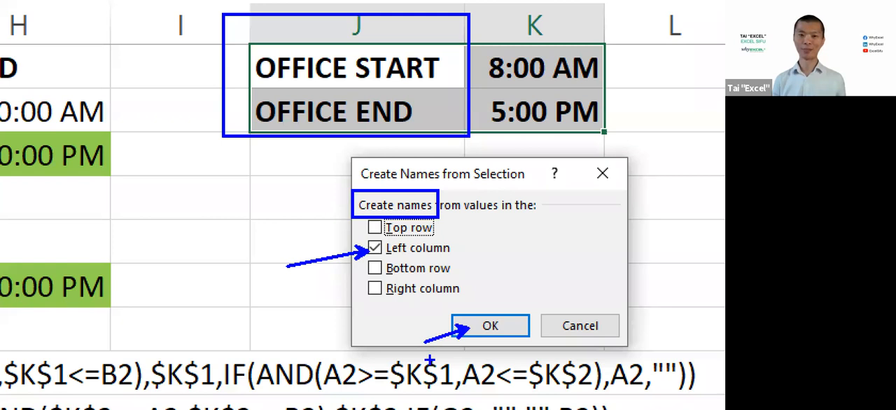
{"action": "key", "text": "Escape"}
{"action": "left_click", "coordinate": [542, 221]}
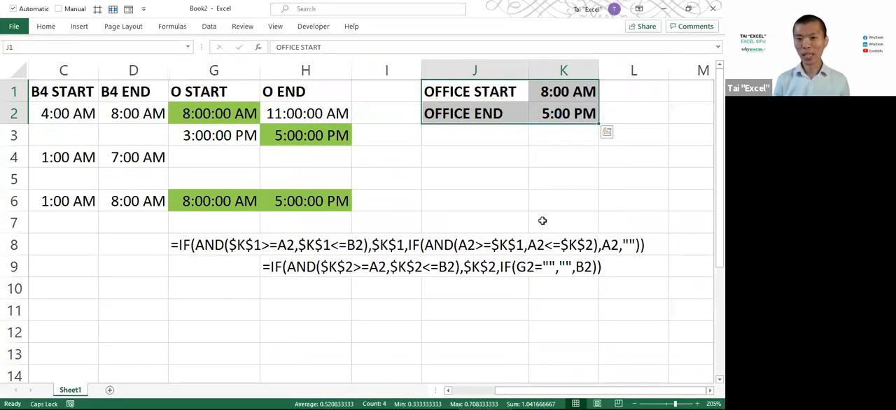
Check the names assigned to K1 and K2 in the Name Box, annotate it "NAME BOX" and list all defined names
{"action": "left_click", "coordinate": [547, 93]}
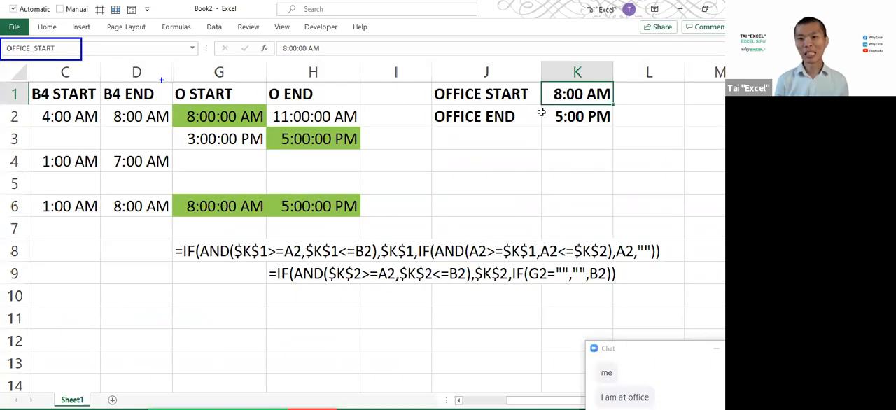
{"action": "left_click", "coordinate": [546, 112]}
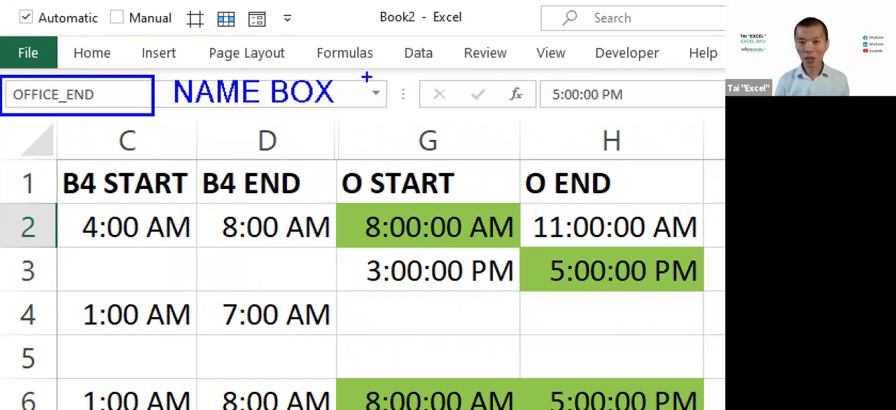
{"action": "left_click_drag", "start_coordinate": [365, 76], "coordinate": [392, 110]}
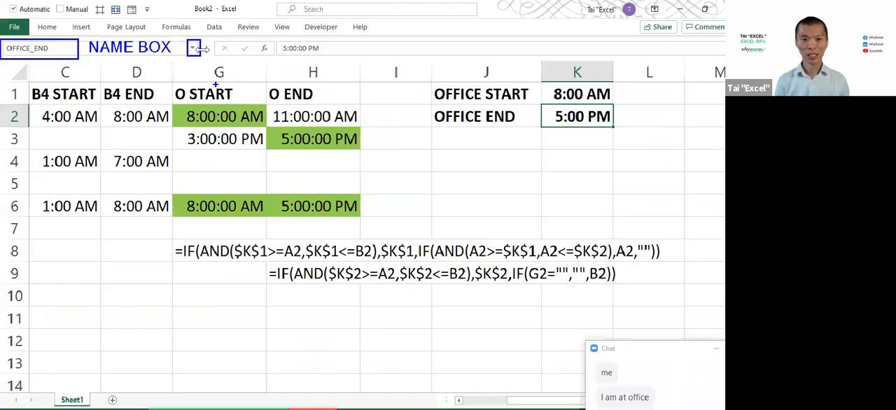
{"action": "left_click", "coordinate": [376, 94]}
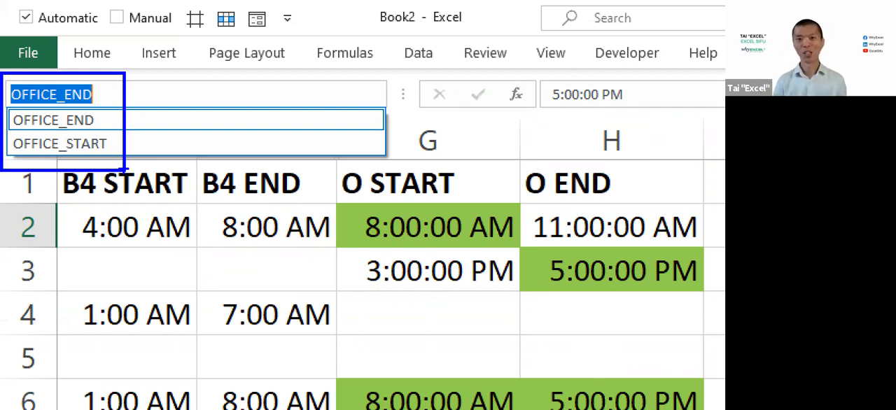
{"action": "key", "text": "Escape"}
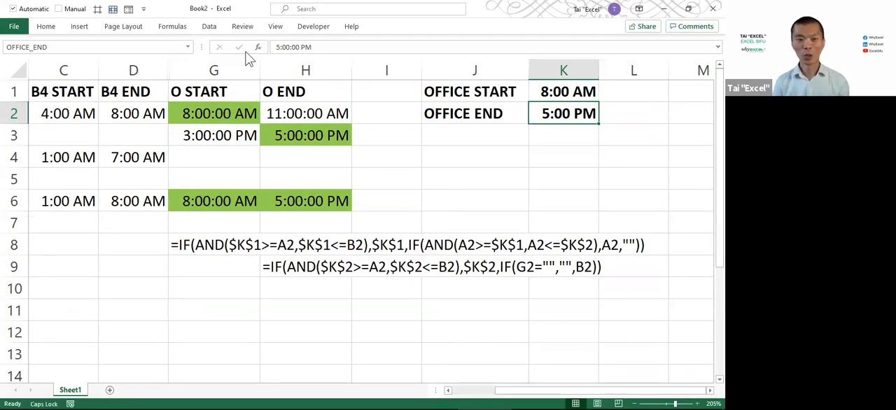
Show the defined-name tools, view the names available for use in formulas and list the Define Name options
{"action": "key", "text": "ctrl+F1"}
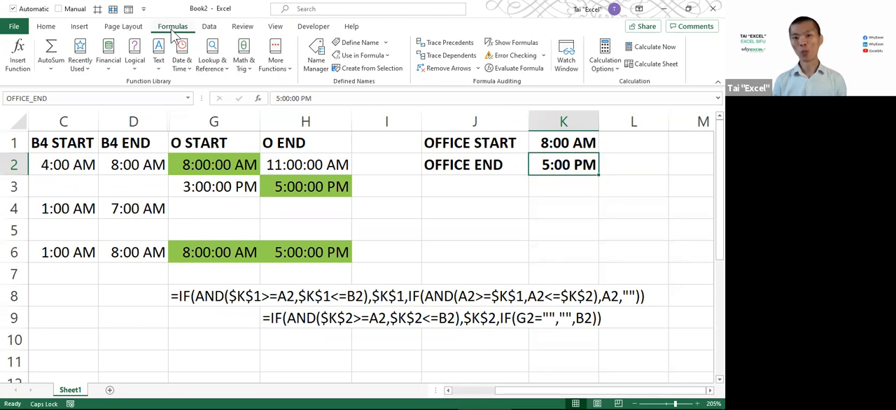
{"action": "left_click", "coordinate": [389, 55]}
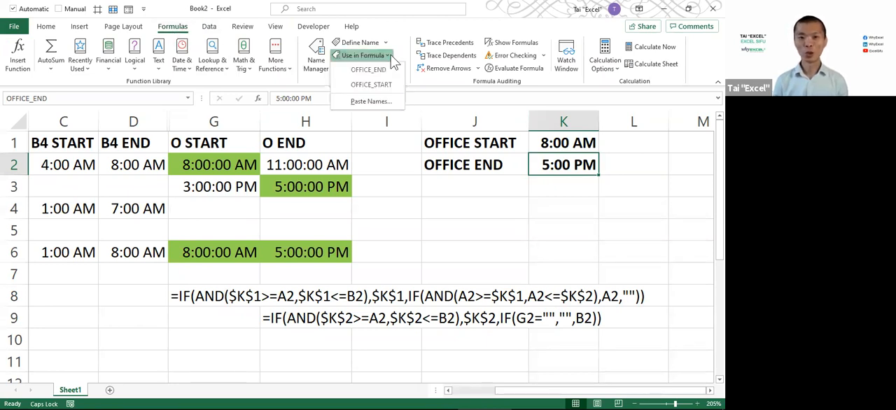
{"action": "left_click", "coordinate": [390, 55]}
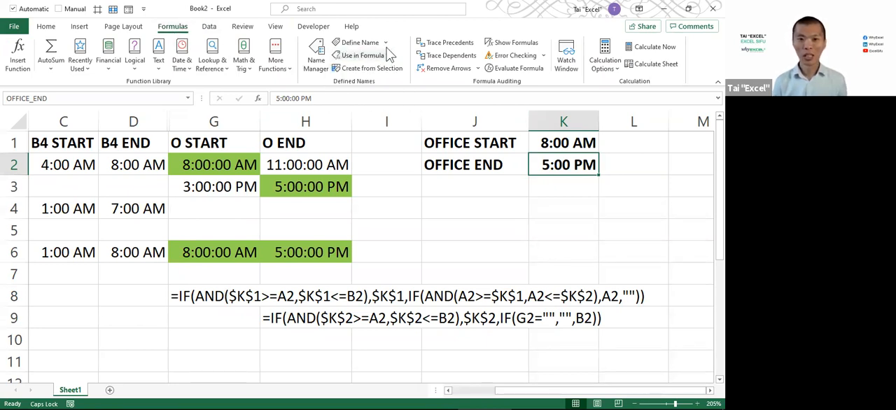
{"action": "left_click", "coordinate": [385, 43]}
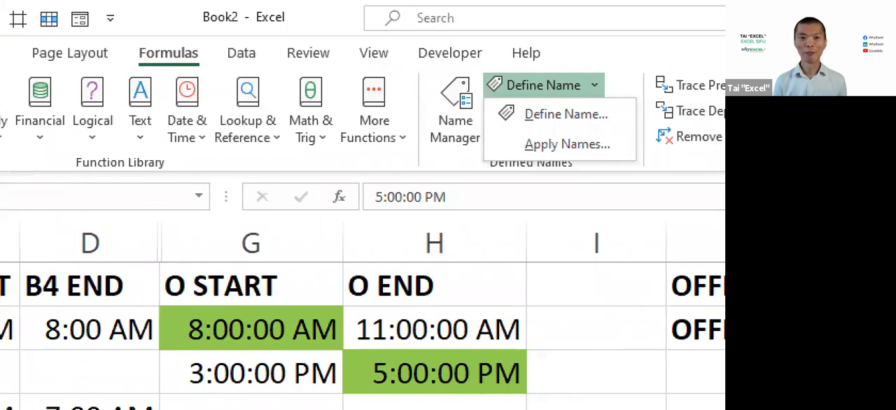
Annotate the route to Apply Names by boxing Formulas, the Define Name arrow and Apply Names, and linking them with arrows
{"action": "left_click", "coordinate": [121, 39]}
{"action": "left_click_drag", "start_coordinate": [102, 35], "coordinate": [218, 70]}
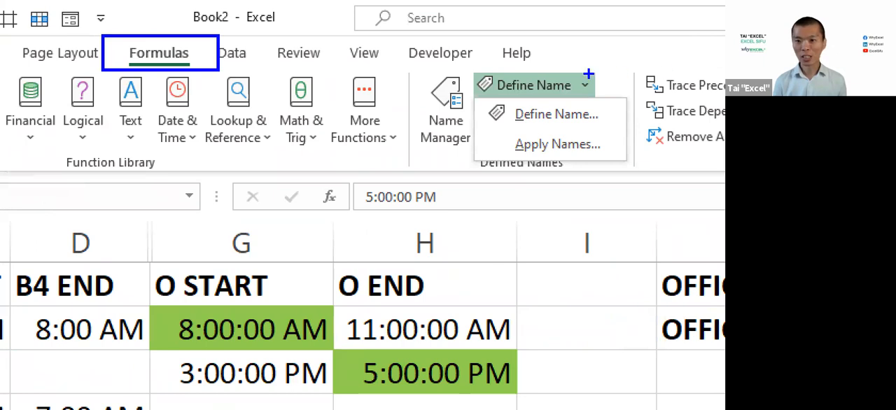
{"action": "left_click_drag", "start_coordinate": [569, 66], "coordinate": [605, 102]}
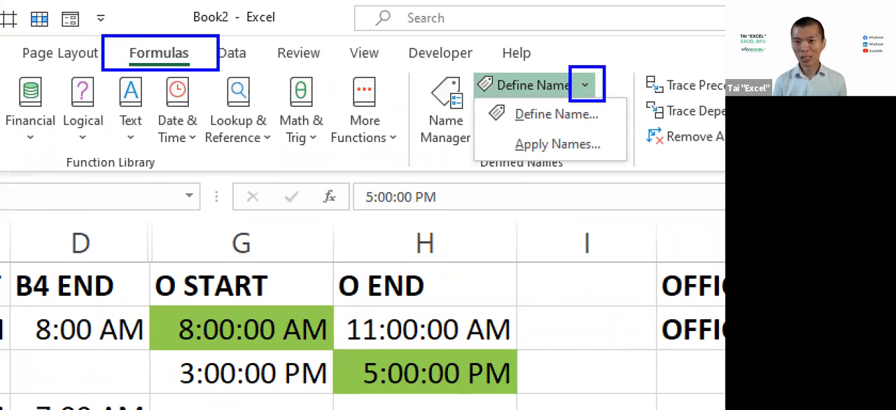
{"action": "mouse_move", "coordinate": [475, 124]}
{"action": "left_mouse_down"}
{"action": "mouse_move", "coordinate": [640, 150]}
{"action": "mouse_move", "coordinate": [648, 165]}
{"action": "left_mouse_up"}
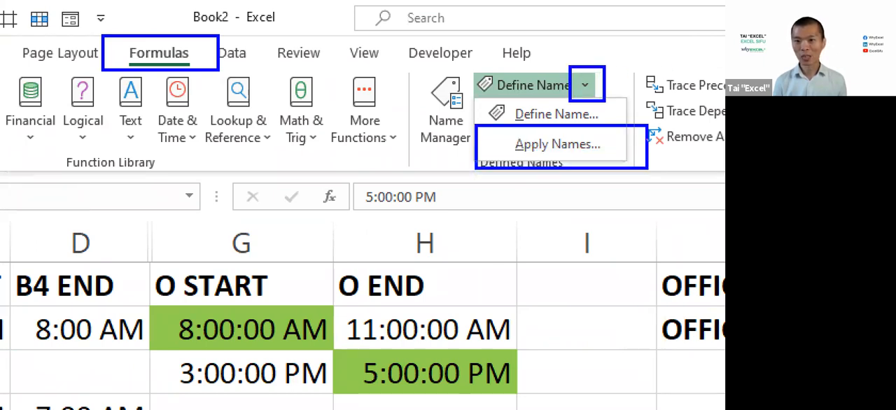
{"action": "mouse_move", "coordinate": [572, 79]}
{"action": "left_mouse_down"}
{"action": "mouse_move", "coordinate": [217, 69]}
{"action": "mouse_move", "coordinate": [204, 46]}
{"action": "mouse_move", "coordinate": [204, 79]}
{"action": "left_mouse_up"}
{"action": "left_click_drag", "start_coordinate": [607, 134], "coordinate": [600, 91]}
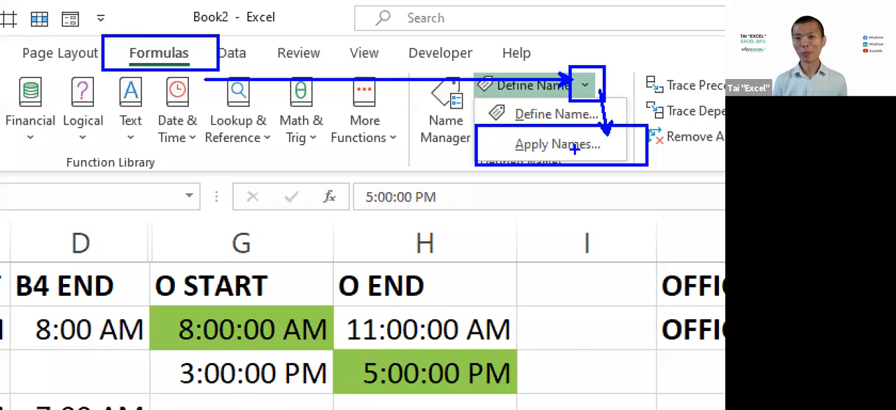
{"action": "key", "text": "Escape"}
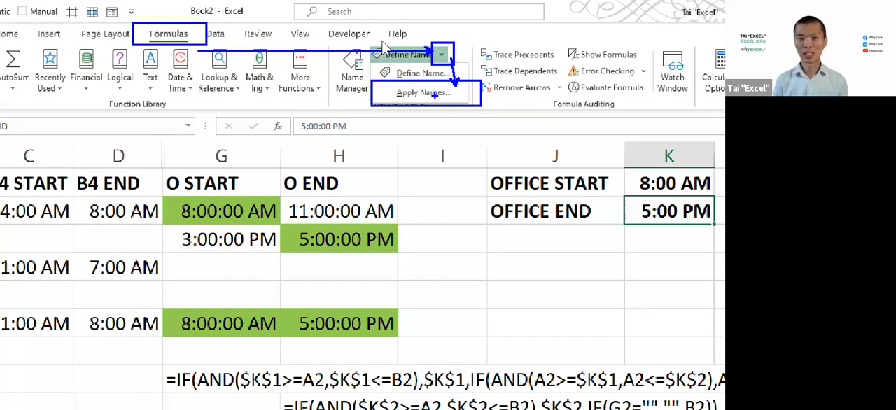
Apply the names OFFICE_END and OFFICE_START to the sheet's formulas, marking both names and the confirmation with annotation arrows
{"action": "left_click", "coordinate": [378, 76]}
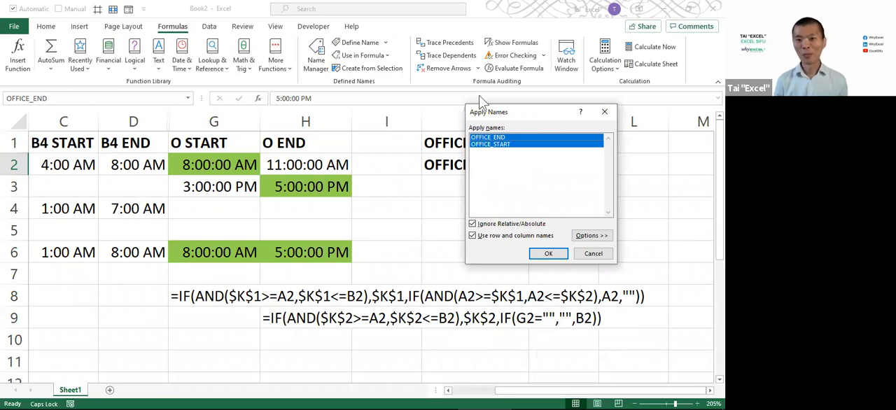
{"action": "left_click_drag", "start_coordinate": [507, 110], "coordinate": [478, 96]}
{"action": "key", "text": "ctrl+1"}
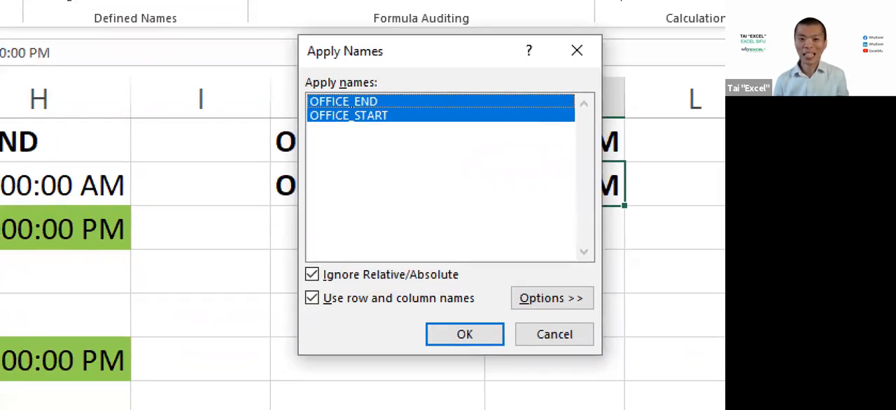
{"action": "left_click", "coordinate": [386, 101]}
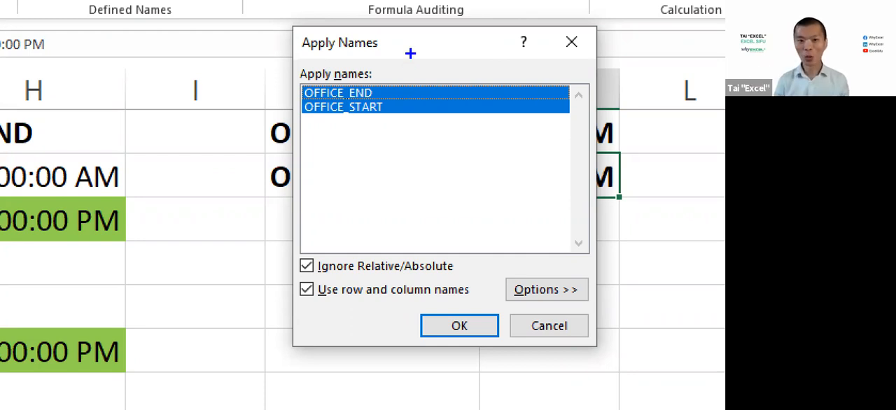
{"action": "left_click_drag", "start_coordinate": [296, 112], "coordinate": [218, 121]}
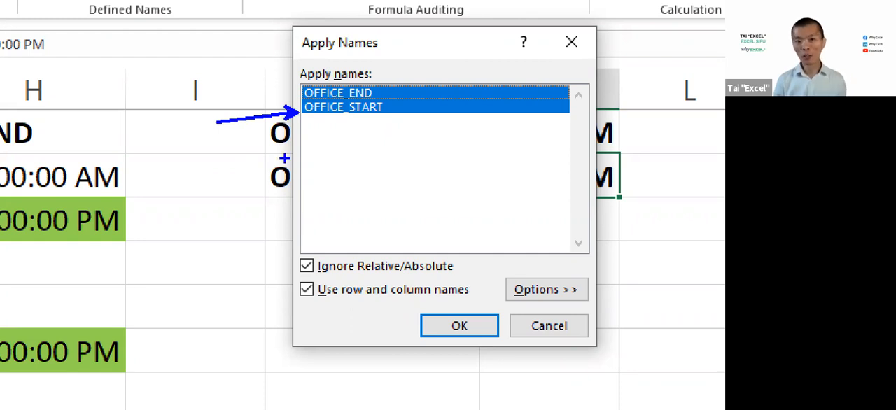
{"action": "left_click_drag", "start_coordinate": [297, 89], "coordinate": [248, 75]}
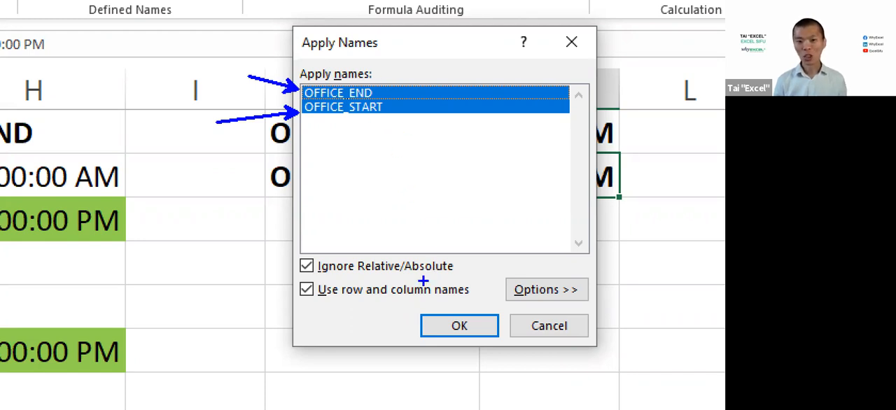
{"action": "left_click_drag", "start_coordinate": [432, 324], "coordinate": [397, 339]}
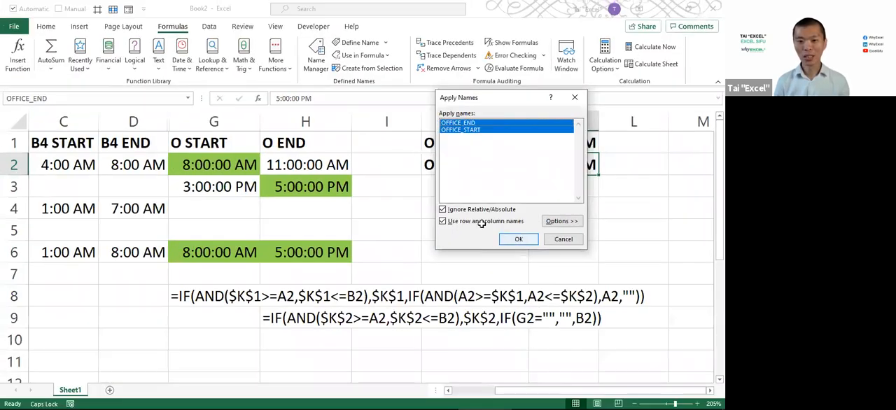
{"action": "left_click", "coordinate": [459, 325]}
Examine the G2 formula by highlighting its OFFICE_START references one by one, and keep the formula as is
{"action": "double_click", "coordinate": [225, 161]}
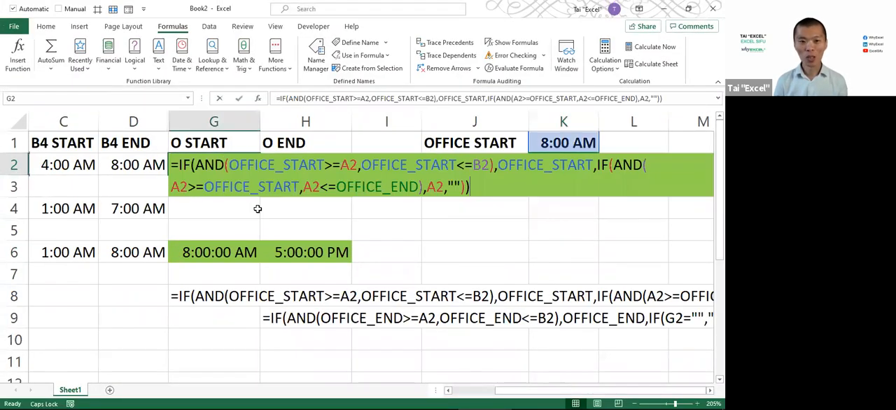
{"action": "double_click", "coordinate": [298, 172]}
{"action": "double_click", "coordinate": [388, 166]}
{"action": "left_click", "coordinate": [518, 166]}
{"action": "double_click", "coordinate": [519, 165]}
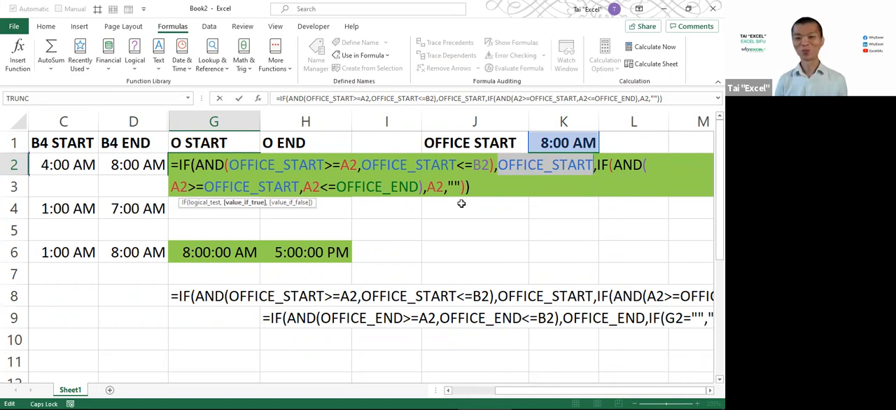
{"action": "key", "text": "ctrl+Return"}
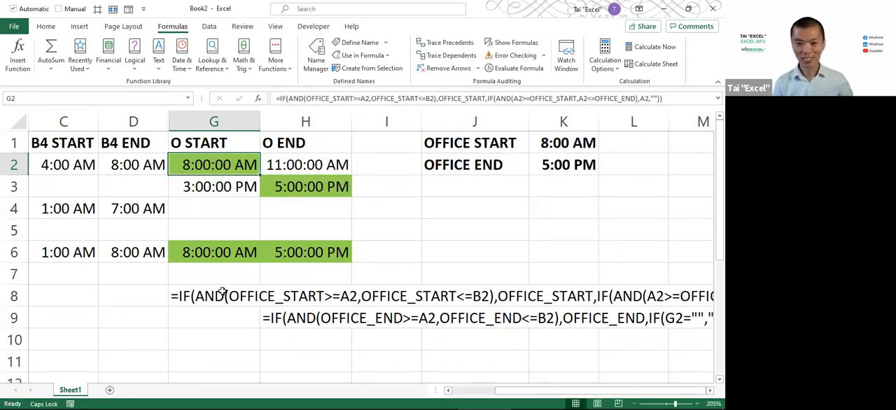
Delete the formula texts from G8:H9
{"action": "left_click_drag", "start_coordinate": [221, 293], "coordinate": [309, 316]}
{"action": "key", "text": "Delete"}
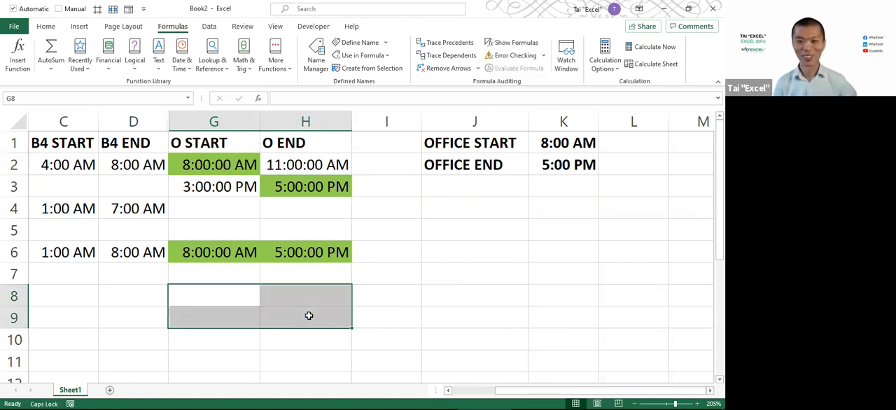
{"action": "key", "text": "alt+Tab"}
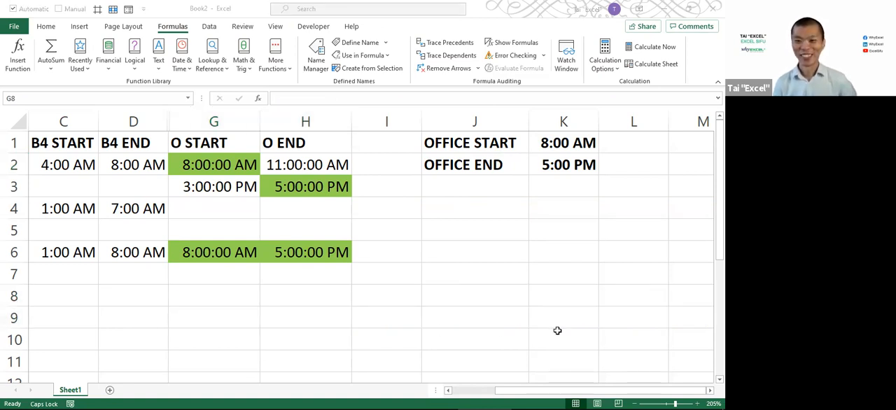
Edit the G2 formula so the outer IF's true value, OFFICE_START, starts on a new line after the AND test
{"action": "left_click", "coordinate": [204, 162]}
{"action": "key", "text": "F2"}
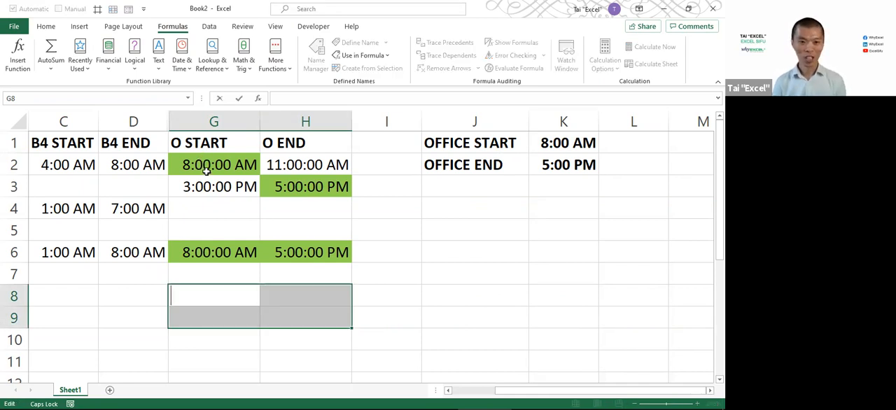
{"action": "left_click", "coordinate": [207, 170]}
{"action": "key", "text": "F2"}
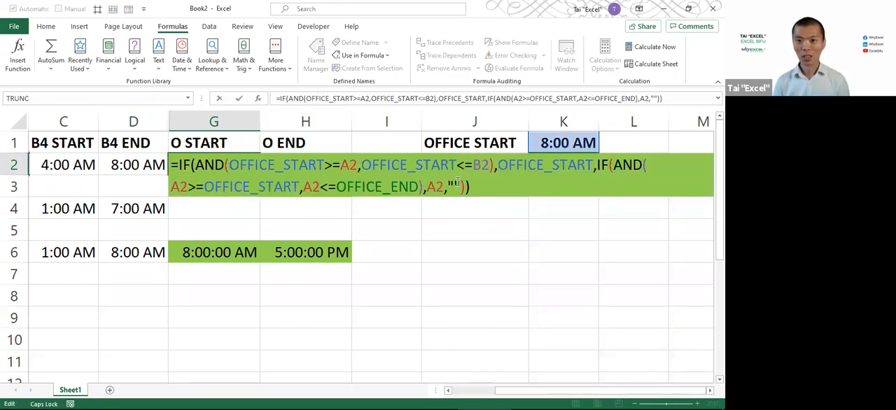
{"action": "key", "text": "alt+Tab"}
{"action": "left_click", "coordinate": [507, 178]}
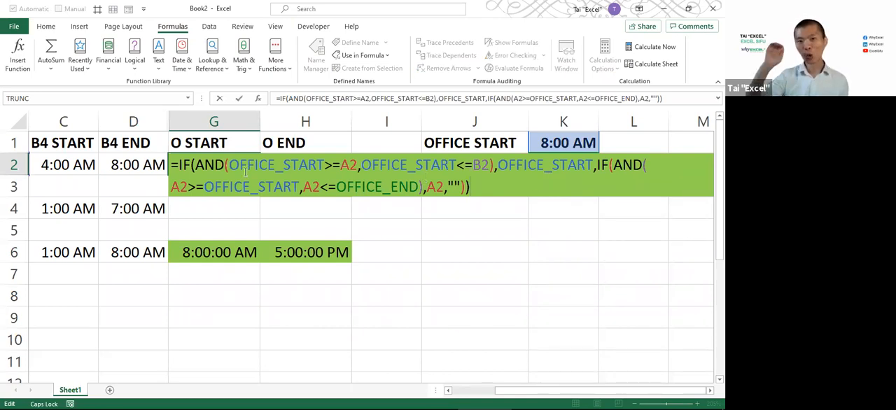
{"action": "left_click", "coordinate": [204, 165]}
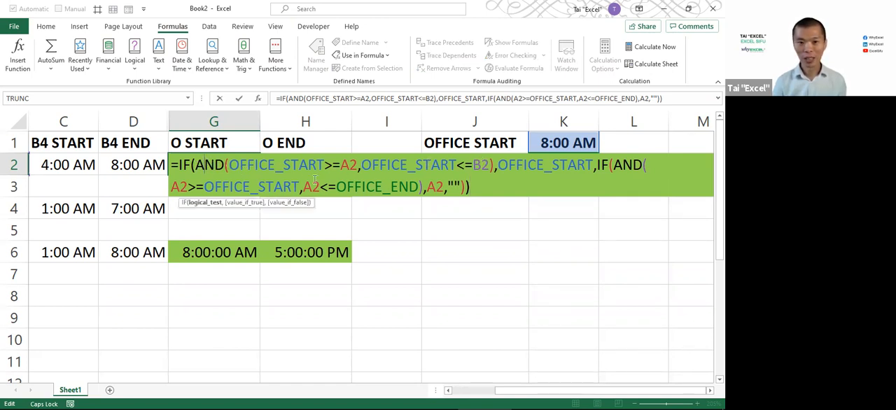
{"action": "left_click", "coordinate": [245, 203]}
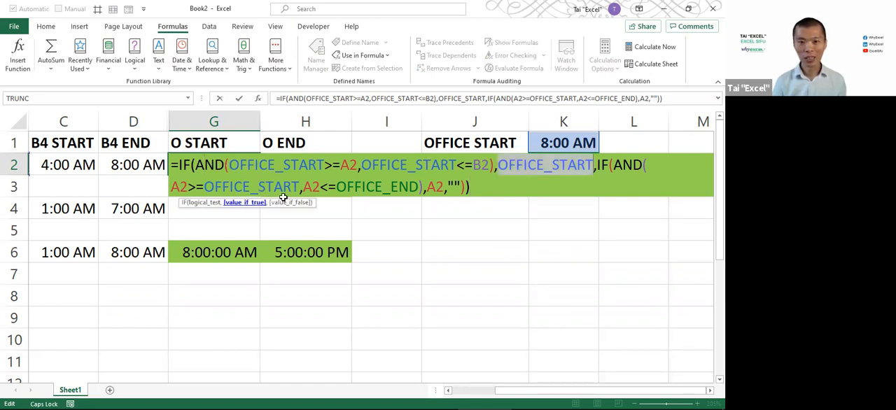
{"action": "left_click", "coordinate": [495, 163]}
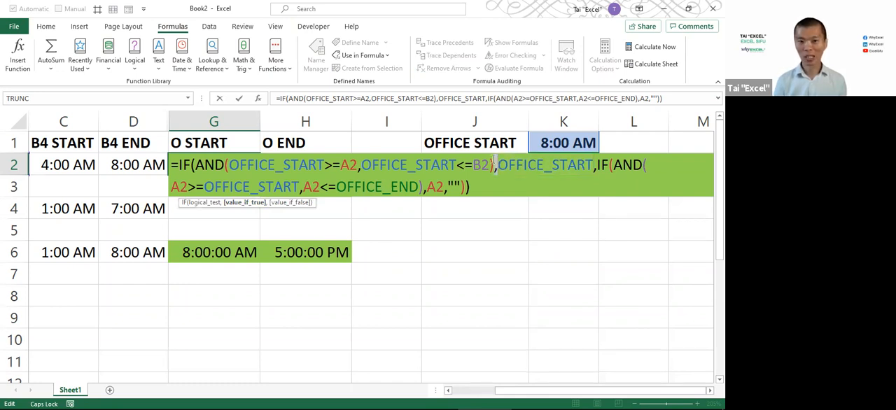
{"action": "key", "text": "alt+Return"}
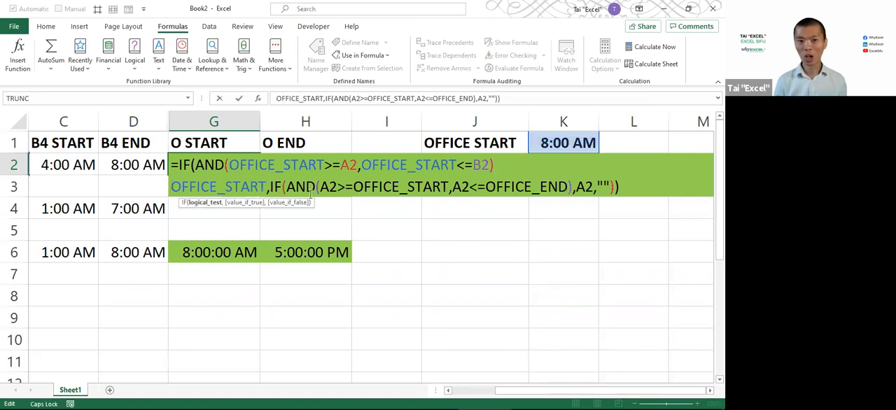
Move the nested IF in the G2 formula onto its own line, with a blank line after OFFICE_START
{"action": "left_click", "coordinate": [269, 186]}
{"action": "key", "text": "alt+Return"}
{"action": "key", "text": "alt+Return"}
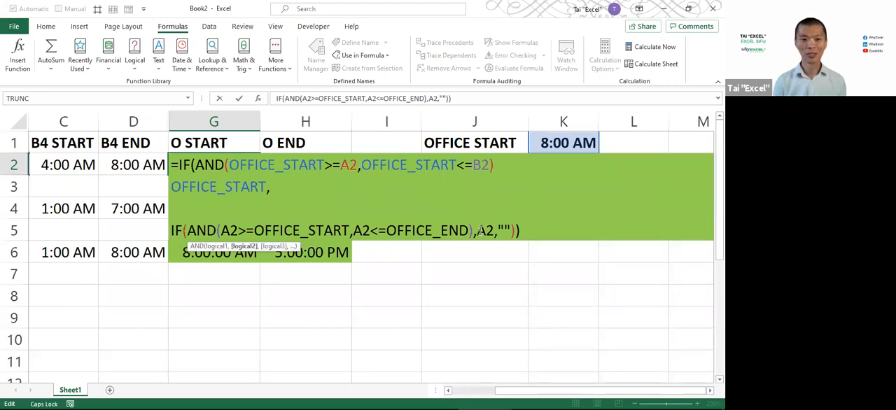
Put the nested IF's true value A2 and false value "" on separate lines in the G2 formula
{"action": "left_click", "coordinate": [477, 230]}
{"action": "key", "text": "alt+Return"}
{"action": "key", "text": "Right"}
{"action": "key", "text": "Right"}
{"action": "key", "text": "Right"}
{"action": "key", "text": "alt+Return"}
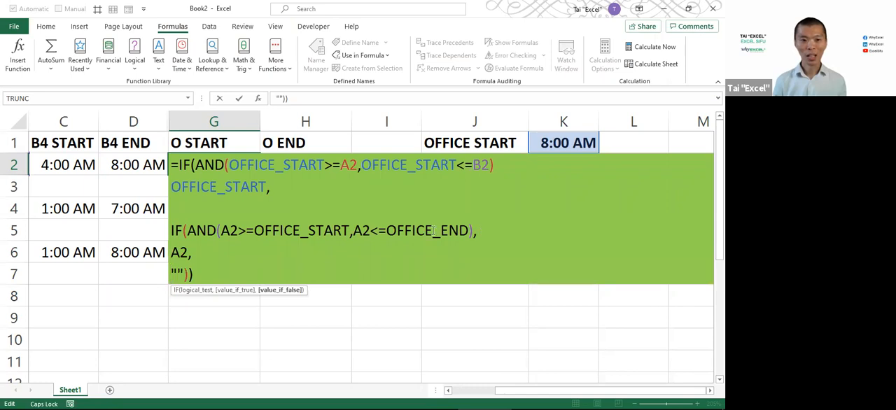
Indent the nested IF's three lines and place the outer IF's closing parenthesis on its own line after a blank line
{"action": "left_click", "coordinate": [174, 245]}
{"action": "left_click", "coordinate": [174, 252]}
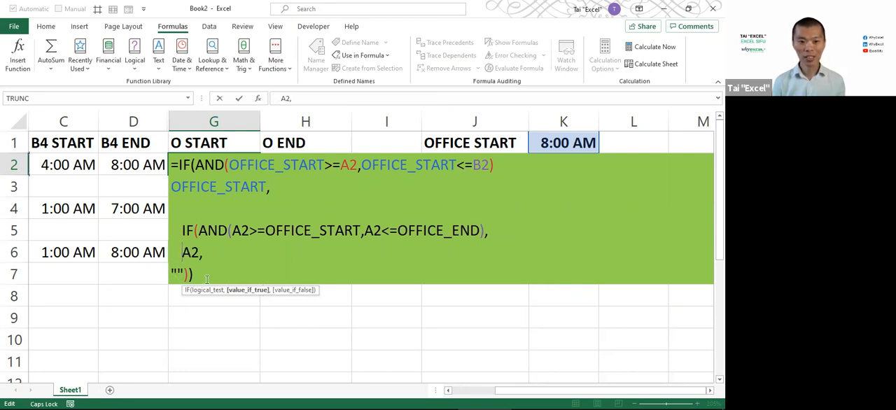
{"action": "key", "text": "Down"}
{"action": "key", "text": "Home"}
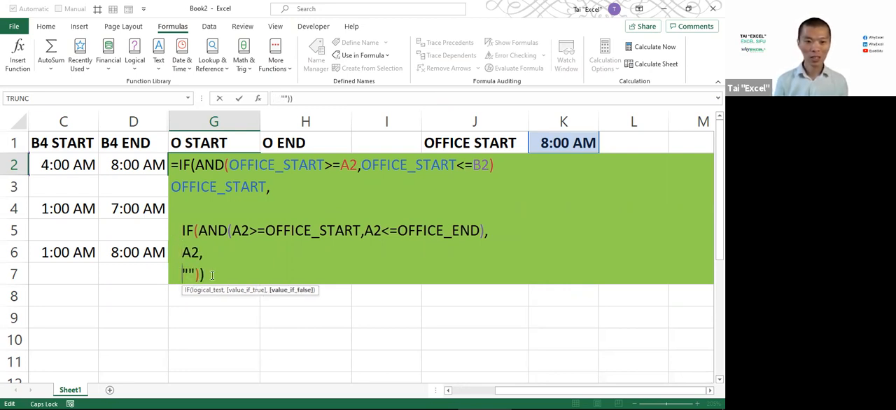
{"action": "key", "text": "alt+Return"}
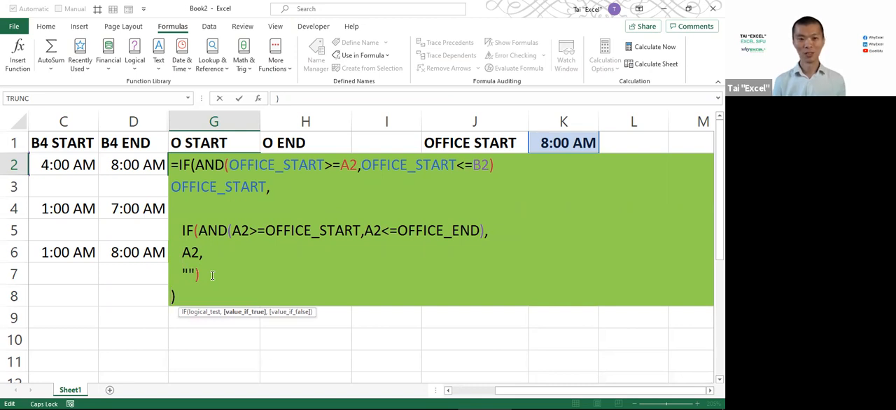
{"action": "key", "text": "alt+Return"}
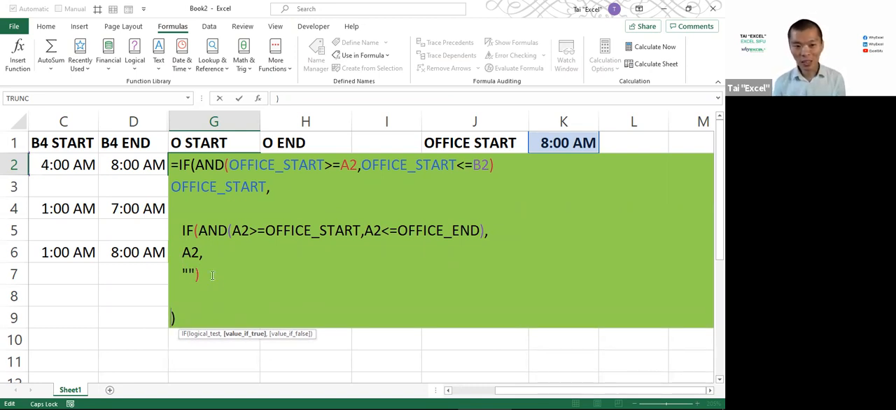
Try to commit the G2 formula, and restore the comma after the first AND test, before OFFICE_START
{"action": "key", "text": "Return"}
{"action": "key", "text": "Return"}
{"action": "key", "text": "Left"}
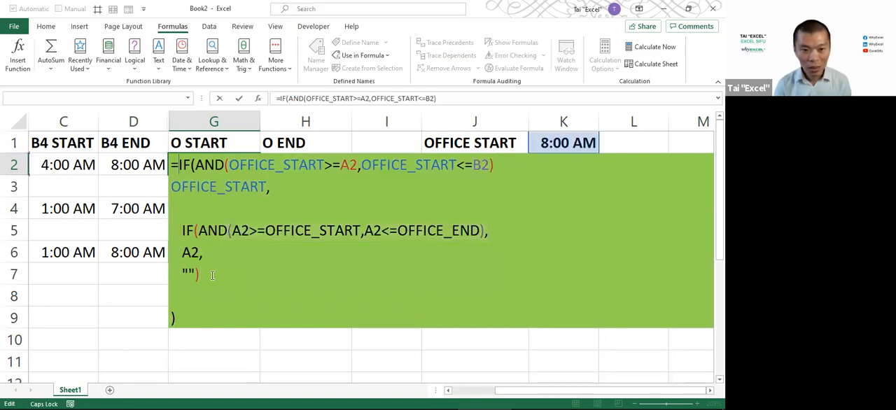
{"action": "key", "text": "Down"}
{"action": "key", "text": "Down"}
{"action": "key", "text": "Down"}
{"action": "key", "text": "Up"}
{"action": "key", "text": "Up"}
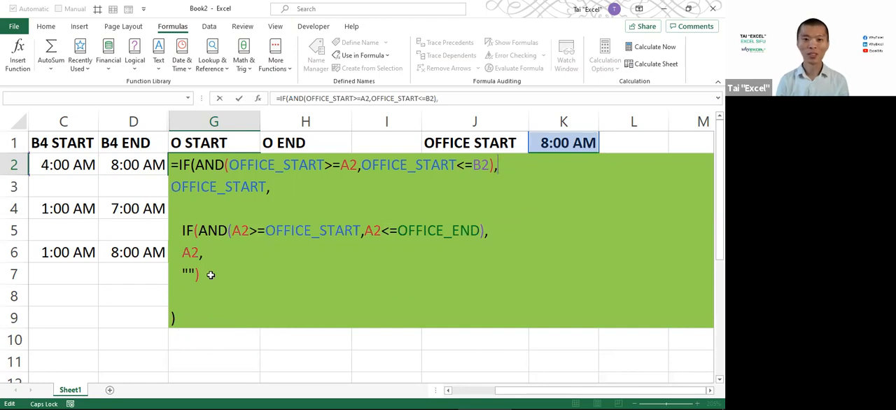
Commit the multi-line G2 formula and reapply it down the O START column through G6
{"action": "key", "text": "Return"}
{"action": "key", "text": "Up"}
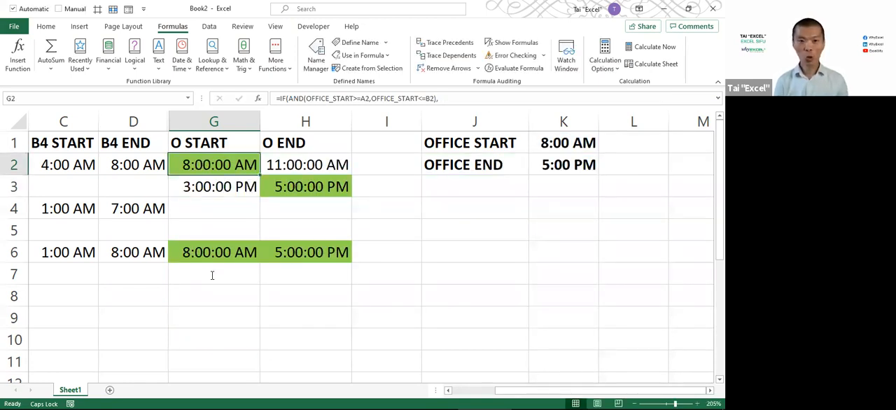
{"action": "key", "text": "F2"}
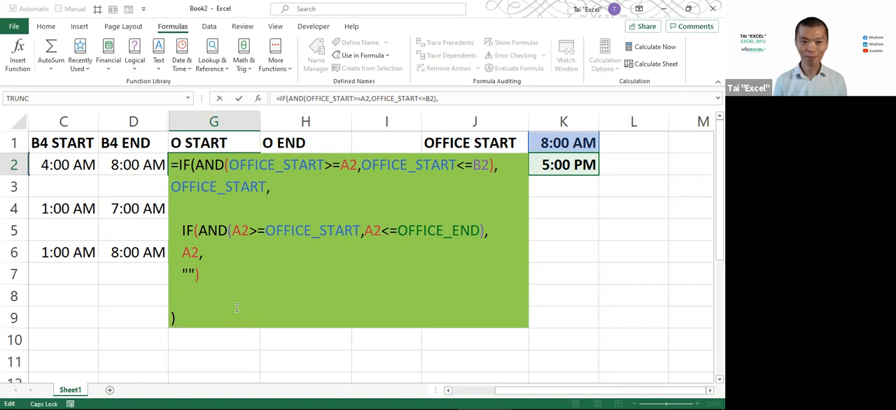
{"action": "key", "text": "Escape"}
{"action": "left_click", "coordinate": [231, 259], "text": "shift"}
{"action": "key", "text": "F2"}
{"action": "key", "text": "Escape"}
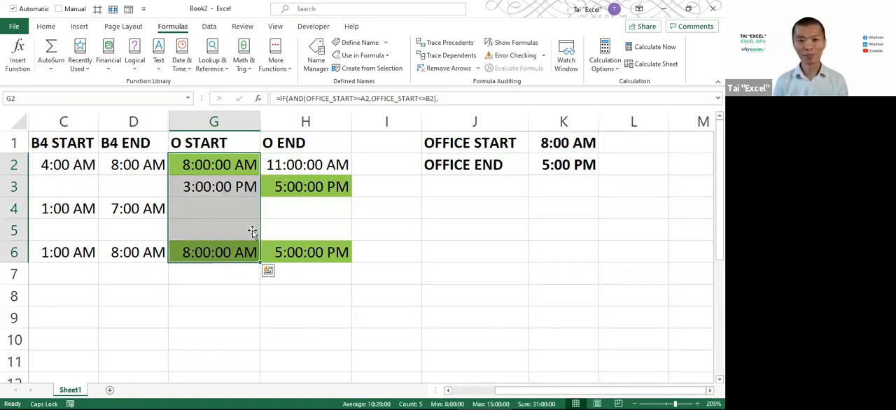
Review the line breaks and indentation of the formula in G2
{"action": "left_click", "coordinate": [297, 164]}
{"action": "left_click", "coordinate": [217, 163]}
{"action": "key", "text": "F2"}
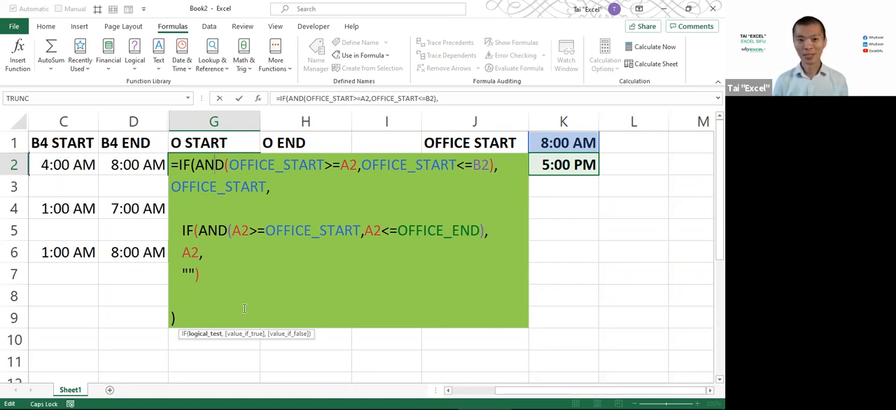
{"action": "key", "text": "Escape"}
Move OFFICE_END and everything following it in the H2 formula onto a new line after the AND test
{"action": "left_click", "coordinate": [278, 164]}
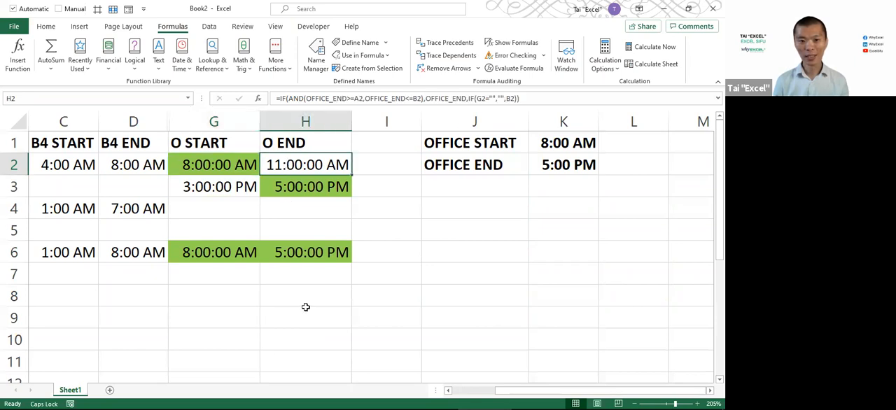
{"action": "key", "text": "F2"}
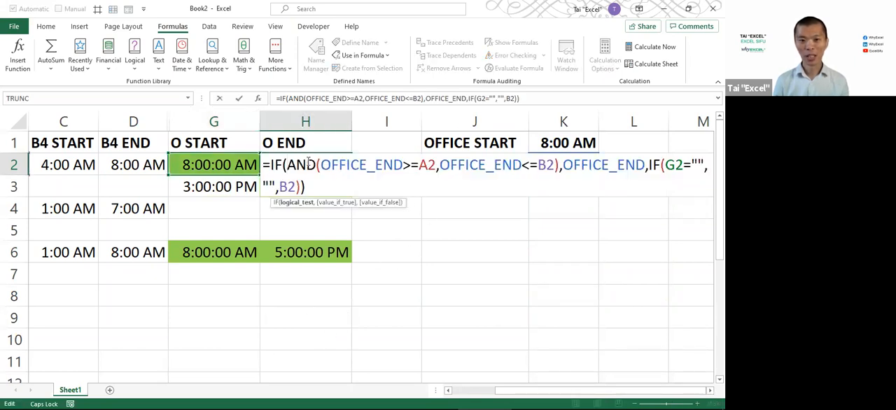
{"action": "left_click", "coordinate": [563, 167]}
{"action": "key", "text": "alt+Return"}
{"action": "key", "text": "alt+Return"}
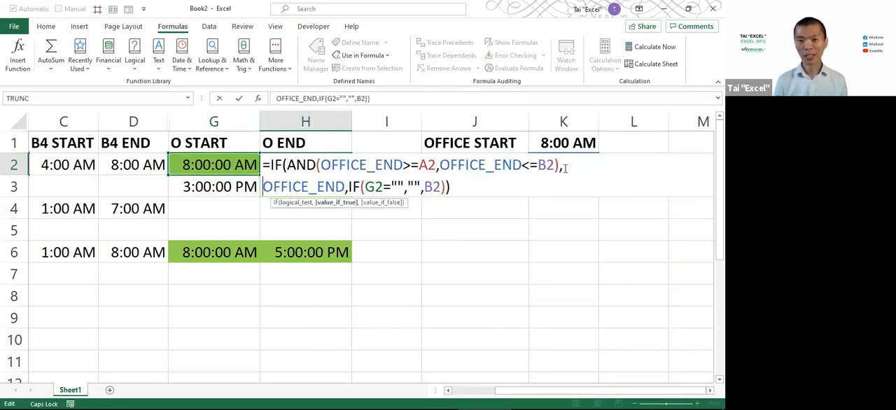
{"action": "key", "text": "BackSpace"}
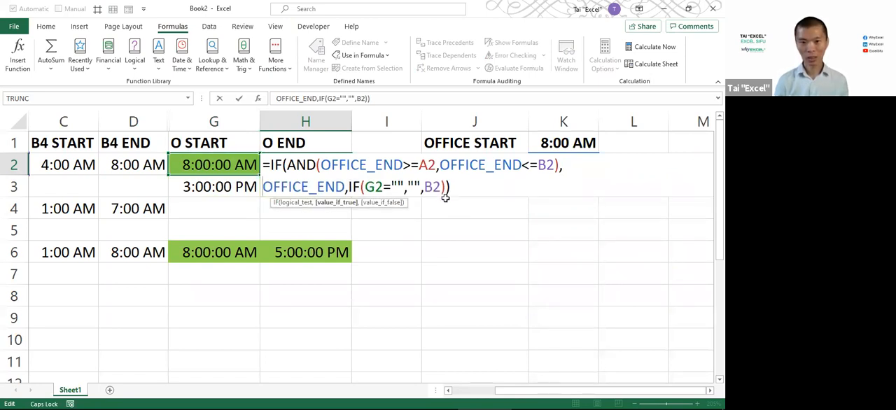
Move the nested IF in the H2 formula below a blank line, and break the line after its G2="" test
{"action": "key", "text": "Right"}
{"action": "key", "text": "Right"}
{"action": "key", "text": "Right"}
{"action": "key", "text": "Right"}
{"action": "key", "text": "Right"}
{"action": "key", "text": "Right"}
{"action": "key", "text": "Right"}
{"action": "key", "text": "Right"}
{"action": "key", "text": "Right"}
{"action": "key", "text": "Right"}
{"action": "key", "text": "Right"}
{"action": "key", "text": "Left"}
{"action": "key", "text": "alt+Return"}
{"action": "key", "text": "alt+Return"}
{"action": "key", "text": "Right"}
{"action": "key", "text": "Right"}
{"action": "key", "text": "Right"}
{"action": "key", "text": "Right"}
{"action": "key", "text": "Right"}
{"action": "key", "text": "Right"}
{"action": "key", "text": "Right"}
{"action": "key", "text": "Right"}
{"action": "key", "text": "Right"}
{"action": "key", "text": "alt+Return"}
Put the nested IF's false value B2 and the outer IF's closing parenthesis on separate lines in the H2 formula
{"action": "key", "text": "Right"}
{"action": "key", "text": "Right"}
{"action": "key", "text": "Right"}
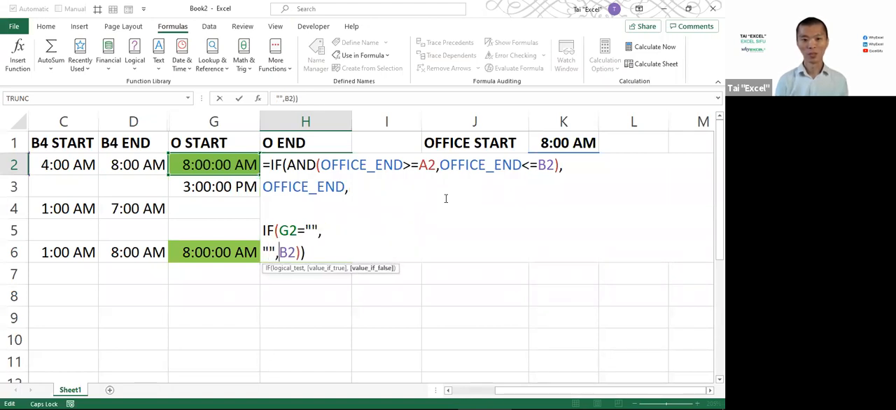
{"action": "key", "text": "alt+Return"}
{"action": "key", "text": "Right"}
{"action": "key", "text": "Right"}
{"action": "key", "text": "Right"}
{"action": "key", "text": "alt+Return"}
Indent the nested IF's three lines in the H2 formula and add a blank line before the outer closing parenthesis
{"action": "key", "text": "Left"}
{"action": "key", "text": "Left"}
{"action": "key", "text": "Left"}
{"action": "key", "text": "Left"}
{"action": "key", "text": "Up"}
{"action": "key", "text": "Up"}
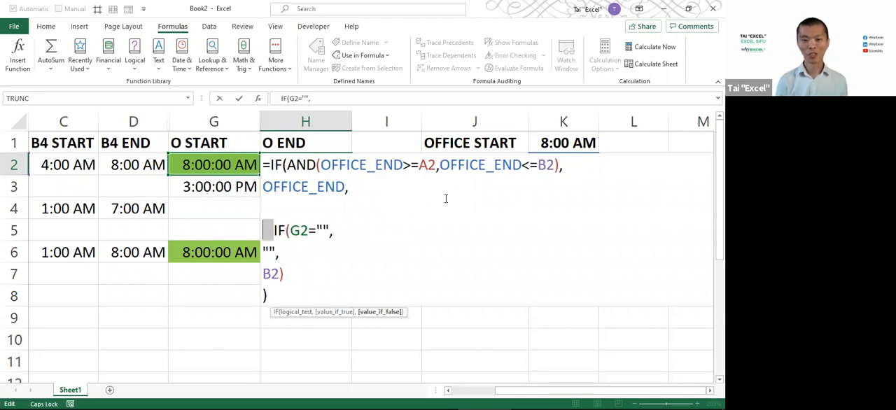
{"action": "key", "text": "ctrl+c"}
{"action": "key", "text": "Down"}
{"action": "key", "text": "ctrl+v"}
{"action": "key", "text": "Down"}
{"action": "key", "text": "Left"}
{"action": "key", "text": "ctrl+v"}
{"action": "key", "text": "End"}
{"action": "key", "text": "alt+Return"}
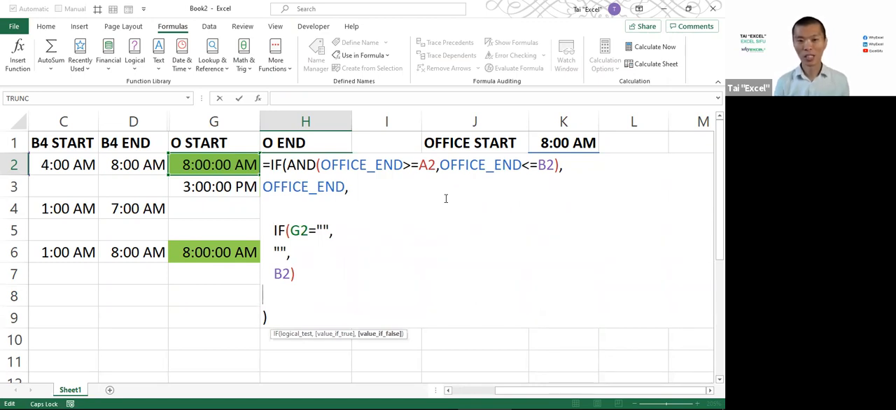
Commit the multi-line H2 formula and reapply it down the O END column
{"action": "key", "text": "Return"}
{"action": "key", "text": "Up"}
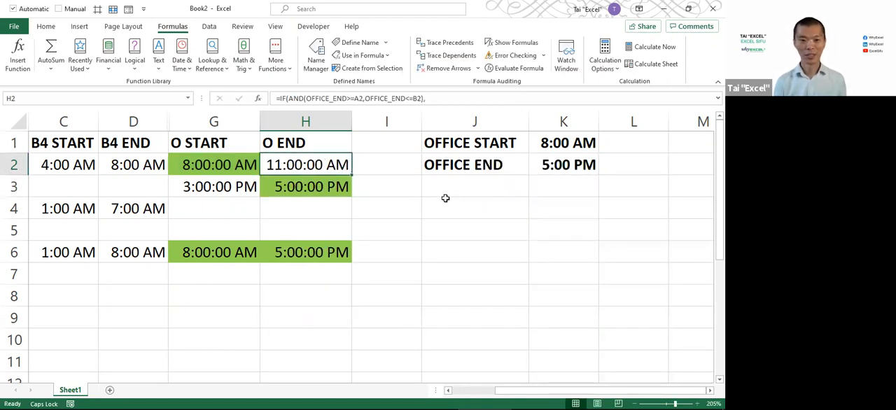
{"action": "key", "text": "shift+Down"}
{"action": "key", "text": "shift+Down"}
{"action": "key", "text": "shift+Down"}
{"action": "key", "text": "shift+Down"}
{"action": "key", "text": "F2"}
{"action": "key", "text": "ctrl+Return"}
Review the line breaks and indentation of the formula in H2
{"action": "key", "text": "Up"}
{"action": "key", "text": "Down"}
{"action": "key", "text": "F2"}
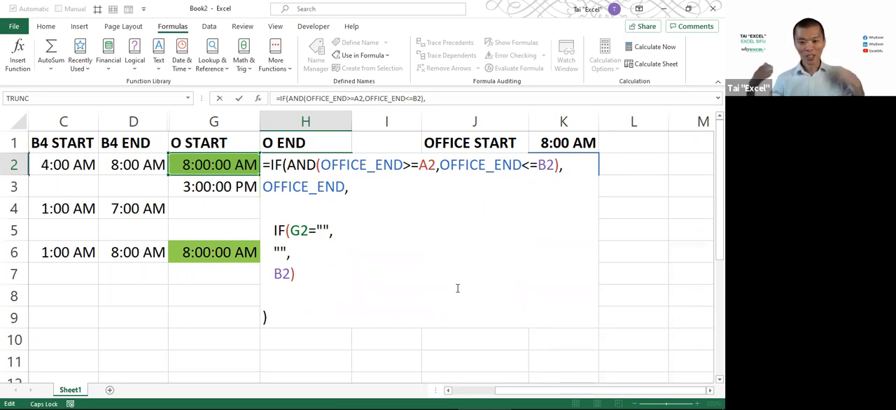
{"action": "key", "text": "ctrl+Return"}
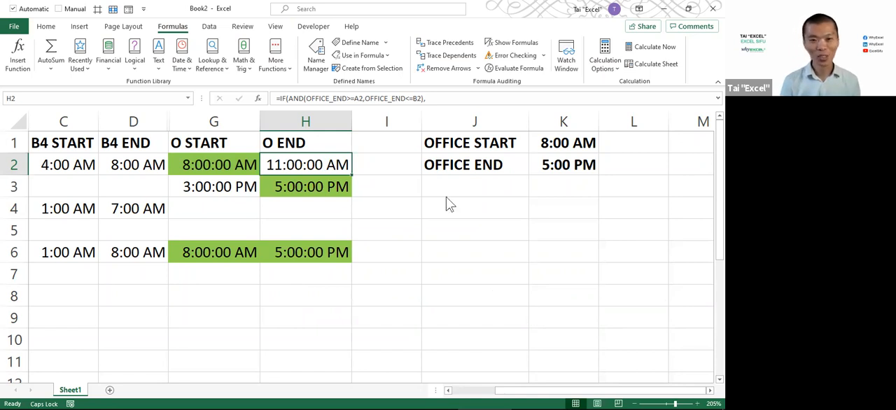
Insert two columns directly after O END and remove the fill colour from them
{"action": "left_click_drag", "start_coordinate": [494, 123], "coordinate": [494, 121]}
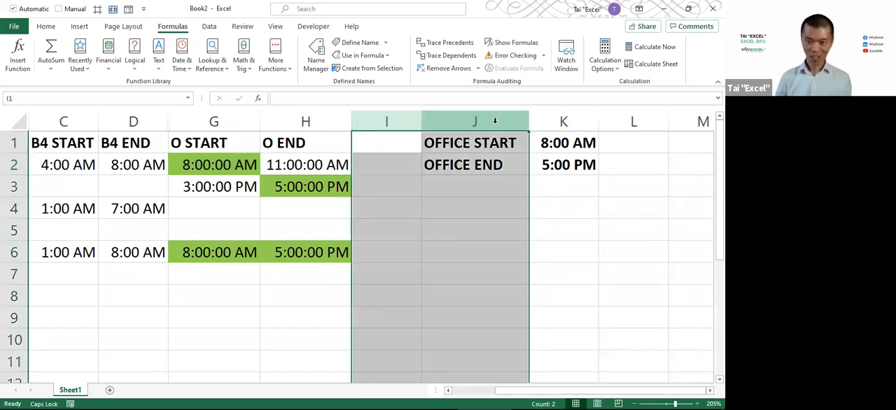
{"action": "key", "text": "ctrl+shift+plus"}
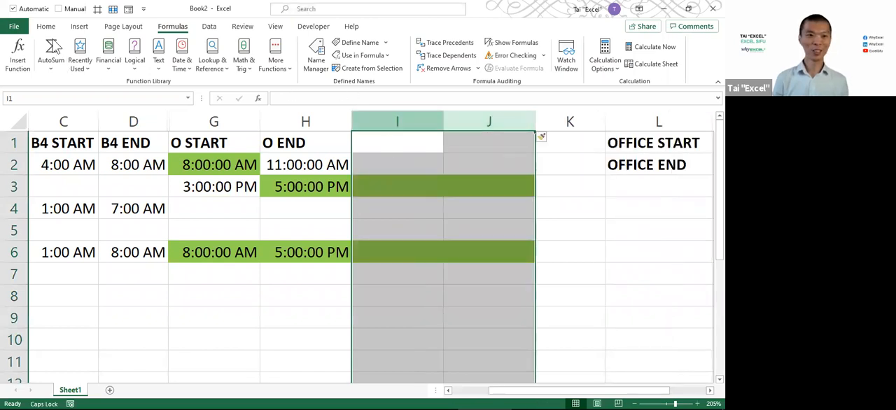
{"action": "left_click", "coordinate": [45, 28]}
{"action": "left_click", "coordinate": [136, 65]}
Enter the headers AF START in I1 and AF END in J1
{"action": "left_click", "coordinate": [391, 143]}
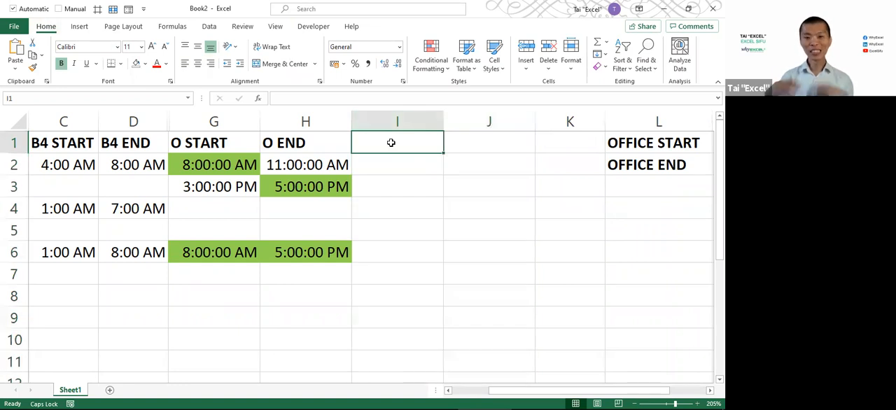
{"action": "type", "text": "af"}
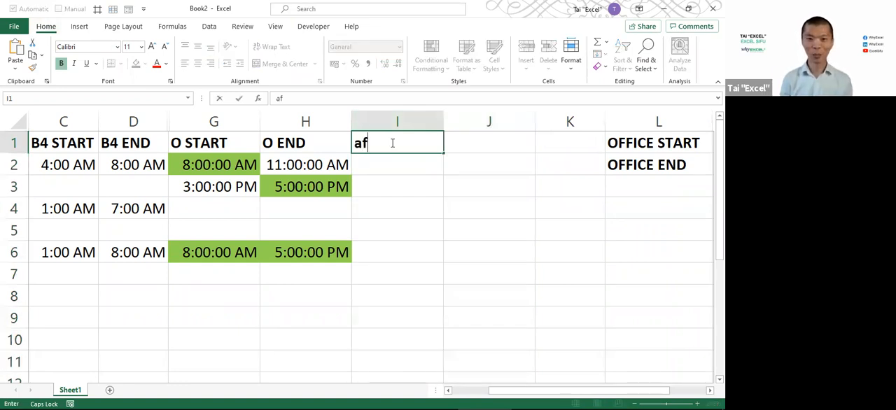
{"action": "key", "text": "BackSpace"}
{"action": "key", "text": "BackSpace"}
{"action": "type", "text": "AF"}
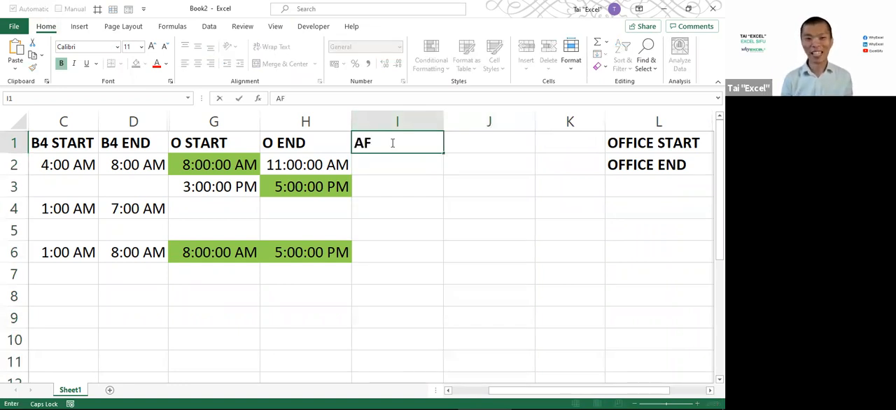
{"action": "type", "text": " START"}
{"action": "key", "text": "ctrl+Return"}
{"action": "key", "text": "Tab"}
{"action": "type", "text": "AF"}
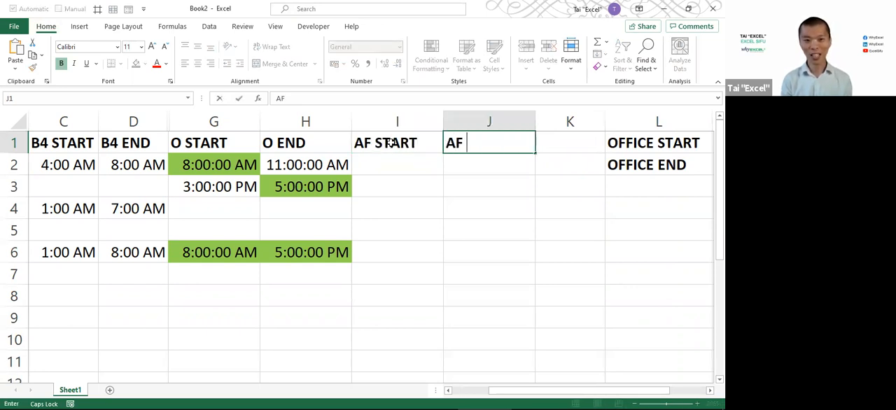
{"action": "type", "text": " END"}
{"action": "key", "text": "Return"}
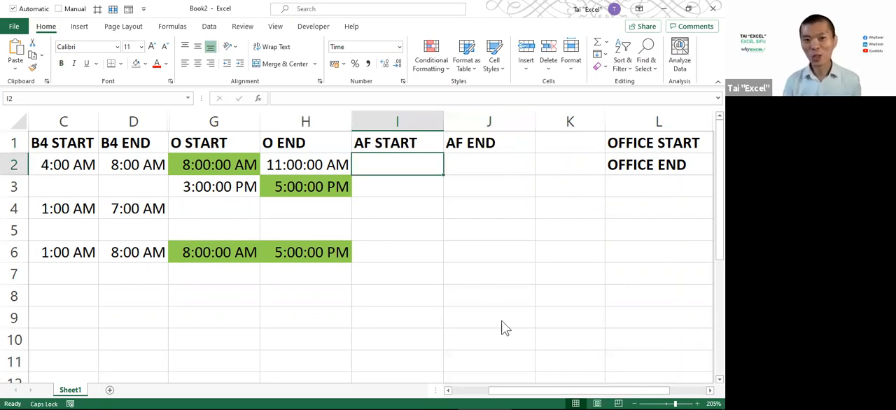
Switch to the PowerPoint slide show to compare the shift timelines with the 8AM to 5PM office hours, and return to Excel
{"action": "key", "text": "alt+Tab"}
{"action": "key", "text": "alt+Tab"}
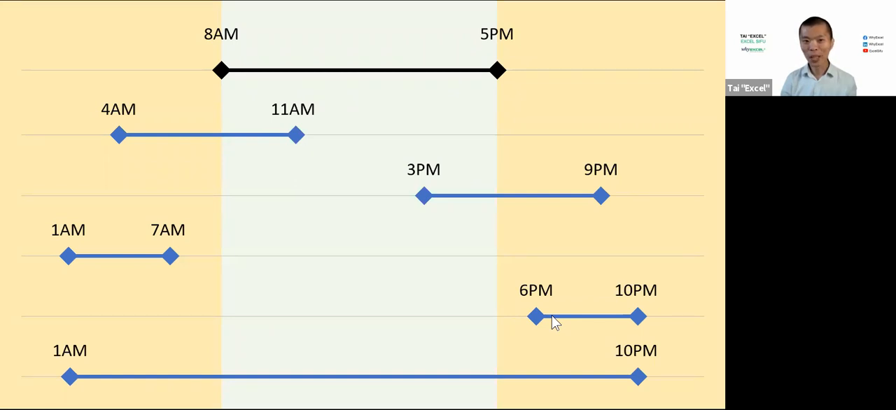
{"action": "key", "text": "alt+Tab"}
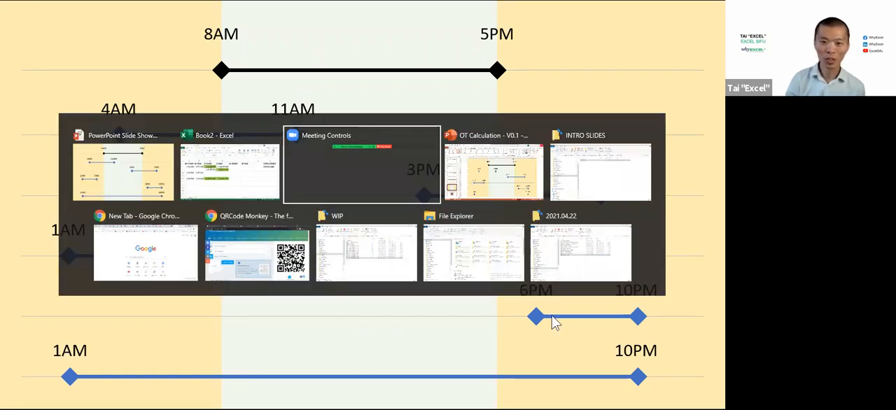
{"action": "key", "text": "alt+shift+Tab"}
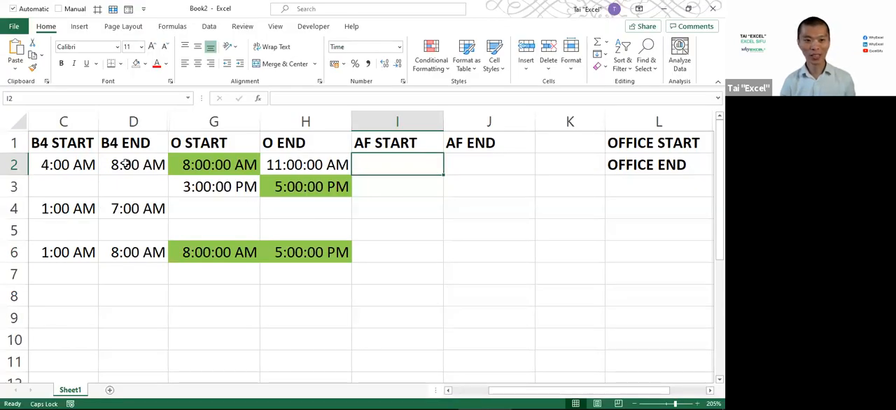
Examine the B4 START formula in C2 and the shift's end time in B2 as a reference for the after-office columns
{"action": "left_click", "coordinate": [81, 163]}
{"action": "key", "text": "F2"}
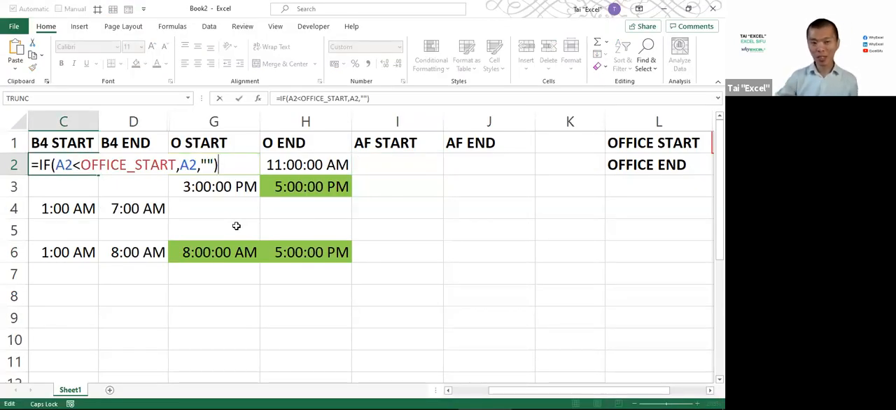
{"action": "key", "text": "ctrl+Return"}
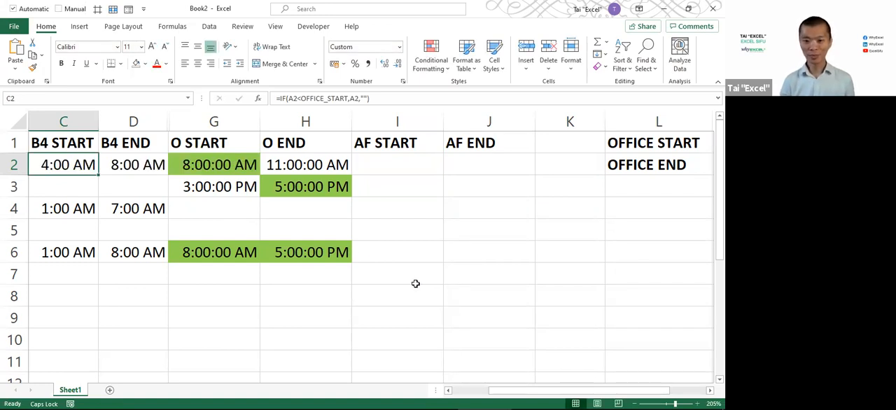
{"action": "left_click_drag", "start_coordinate": [530, 394], "coordinate": [488, 324]}
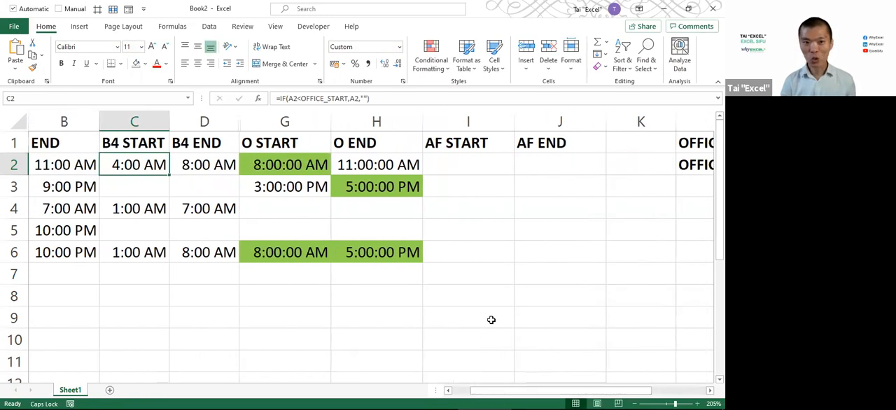
{"action": "scroll", "coordinate": [489, 322], "scroll_direction": "down", "scroll_amount": 2}
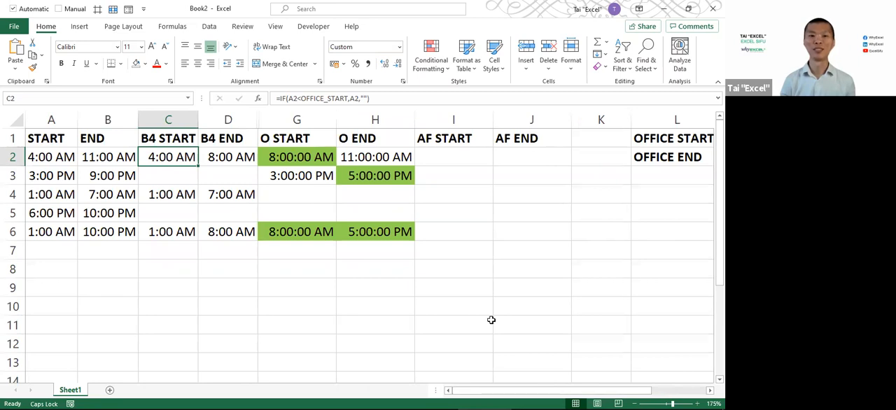
{"action": "key", "text": "F2"}
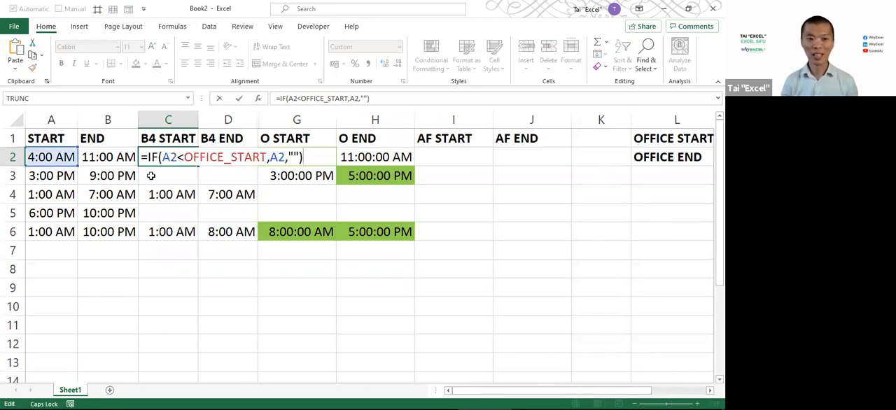
{"action": "key", "text": "ctrl+Return"}
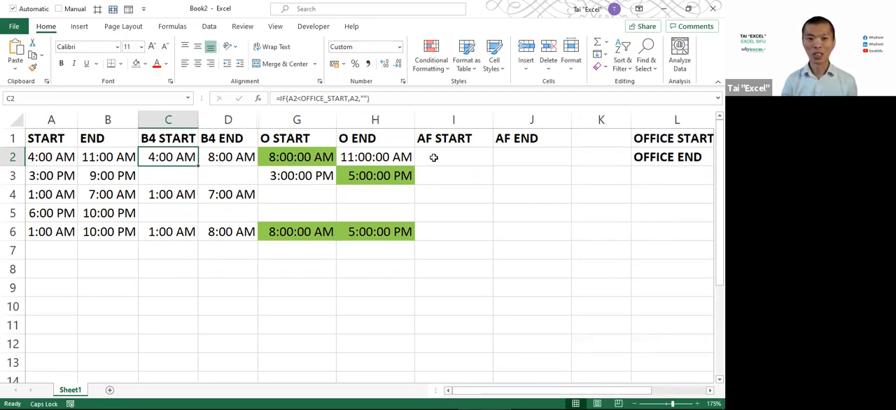
{"action": "left_click", "coordinate": [120, 157]}
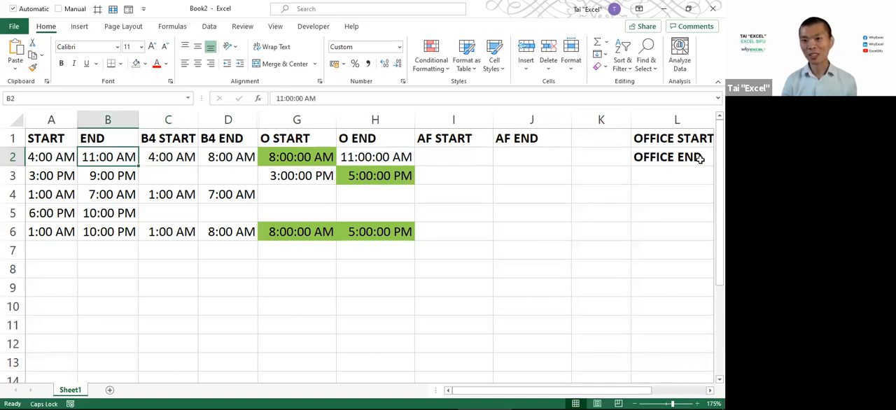
{"action": "left_click", "coordinate": [460, 162]}
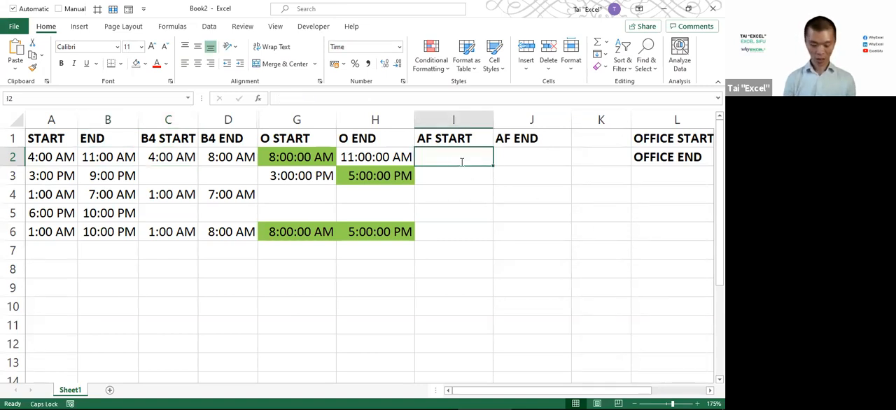
{"action": "type", "text": "="}
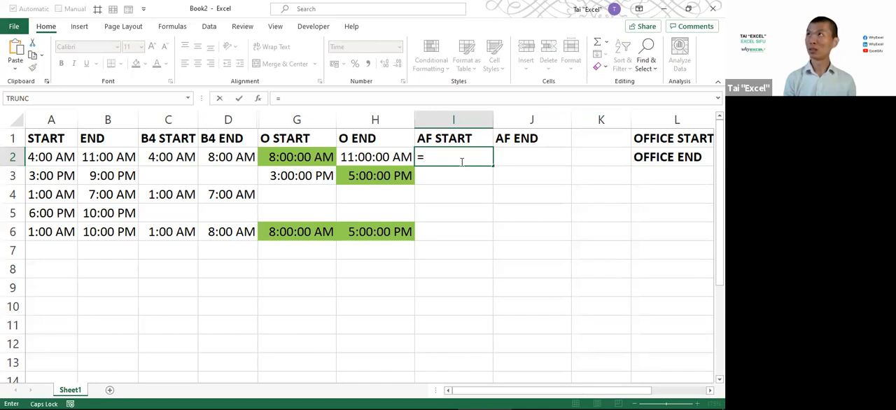
{"action": "key", "text": "Escape"}
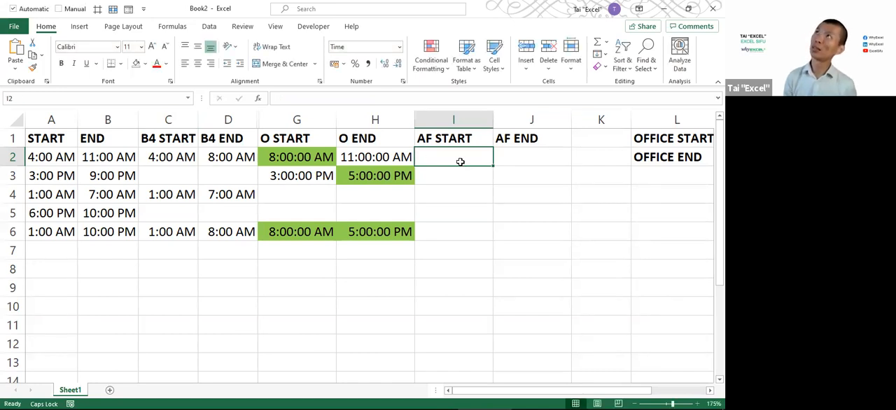
Enter the AF END formula =IF(B2>OFFICE_END,B2,OFFICE_END) in J2
{"action": "key", "text": "Right"}
{"action": "type", "text": "=IF("}
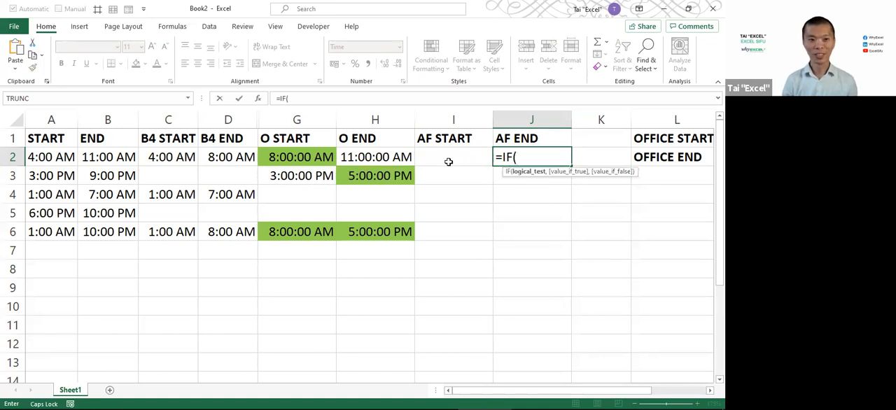
{"action": "left_click", "coordinate": [106, 155]}
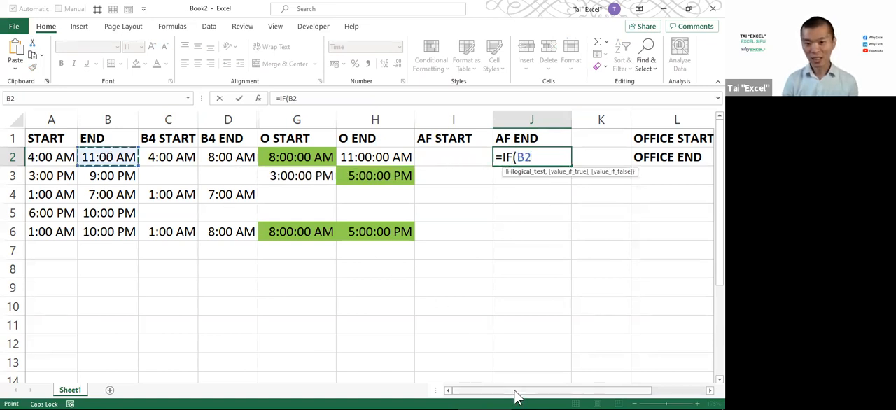
{"action": "left_click_drag", "start_coordinate": [516, 391], "coordinate": [580, 387]}
{"action": "type", "text": ">"}
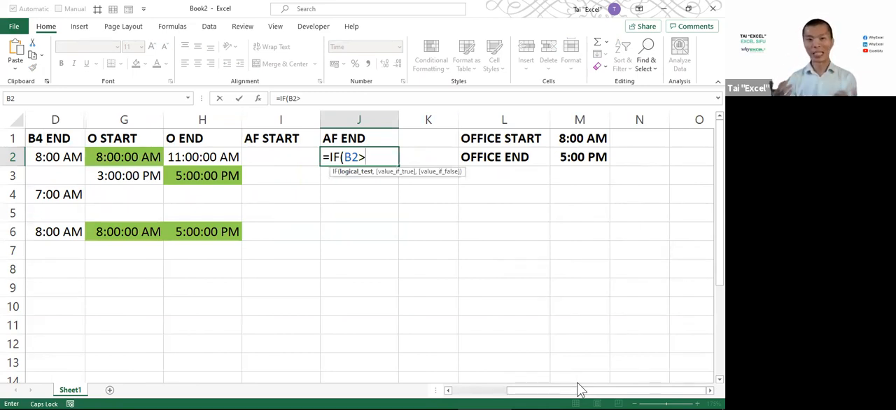
{"action": "left_click", "coordinate": [571, 157]}
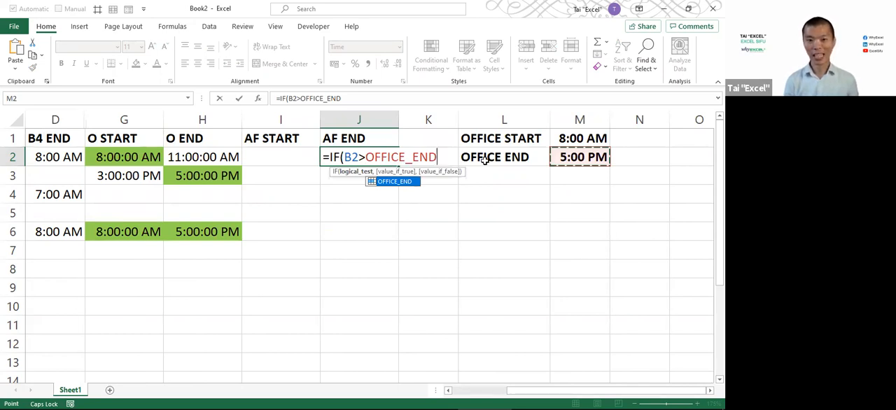
{"action": "type", "text": ","}
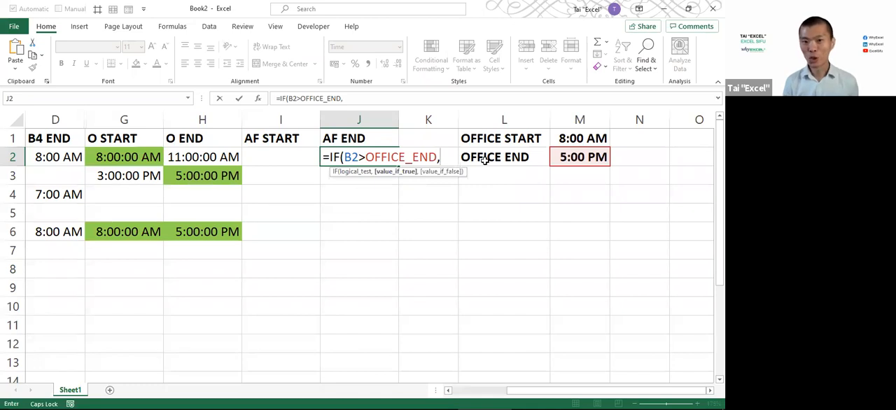
{"action": "left_click_drag", "start_coordinate": [550, 397], "coordinate": [184, 275]}
{"action": "left_click", "coordinate": [88, 156]}
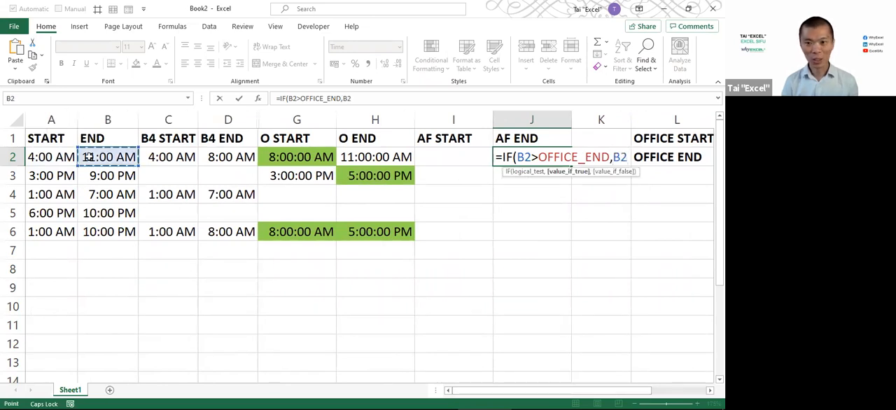
{"action": "type", "text": ","}
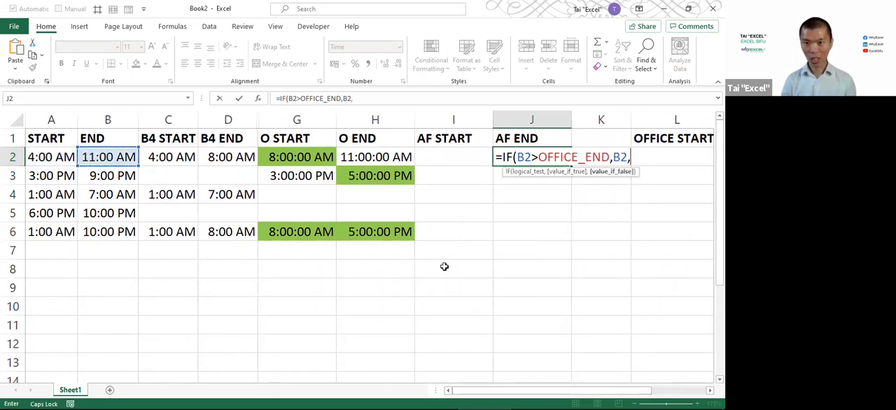
{"action": "left_click_drag", "start_coordinate": [578, 396], "coordinate": [633, 396]}
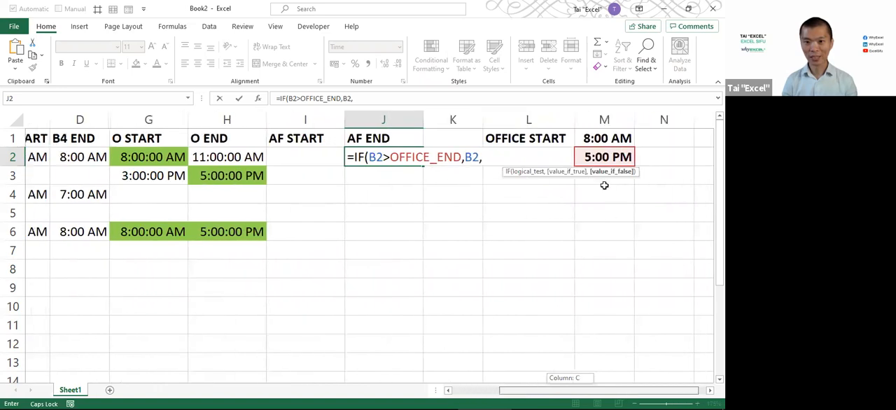
{"action": "left_click", "coordinate": [593, 158]}
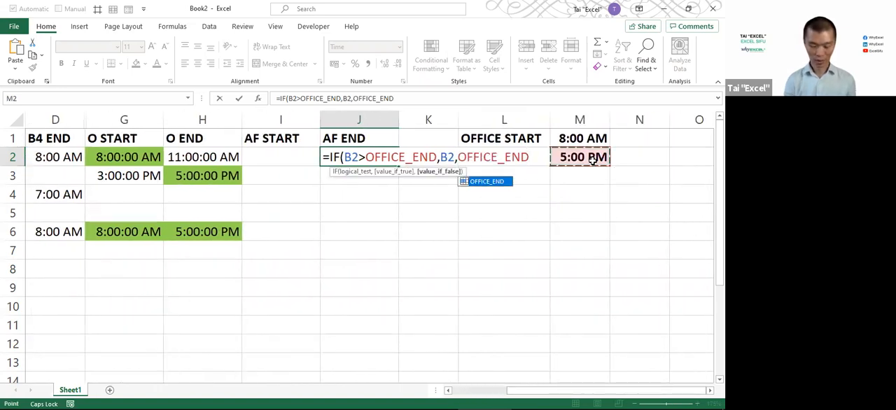
{"action": "type", "text": ")"}
{"action": "key", "text": "Return"}
Fill the AF END formula from J2 down through J6
{"action": "key", "text": "Up"}
{"action": "key", "text": "shift+Down"}
{"action": "key", "text": "shift+Down"}
{"action": "key", "text": "shift+Down"}
{"action": "key", "text": "shift+Down"}
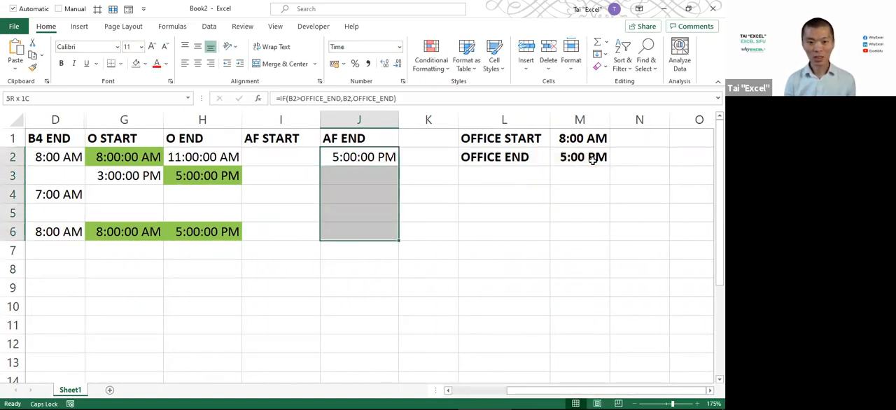
{"action": "key", "text": "F2"}
{"action": "key", "text": "ctrl+Return"}
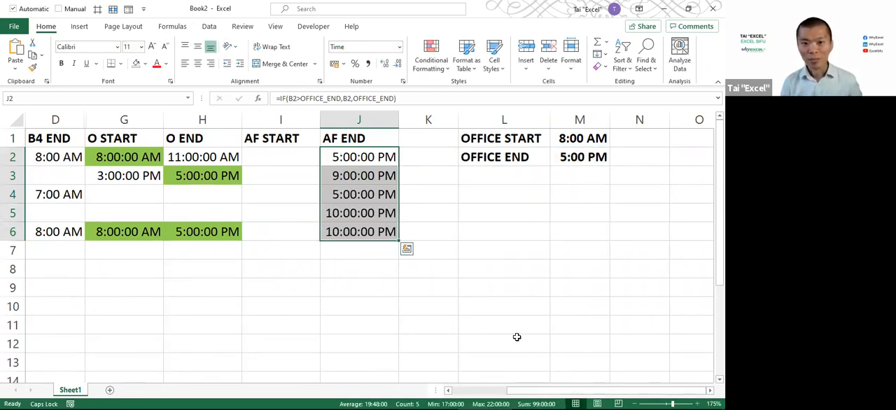
{"action": "left_click", "coordinate": [356, 157]}
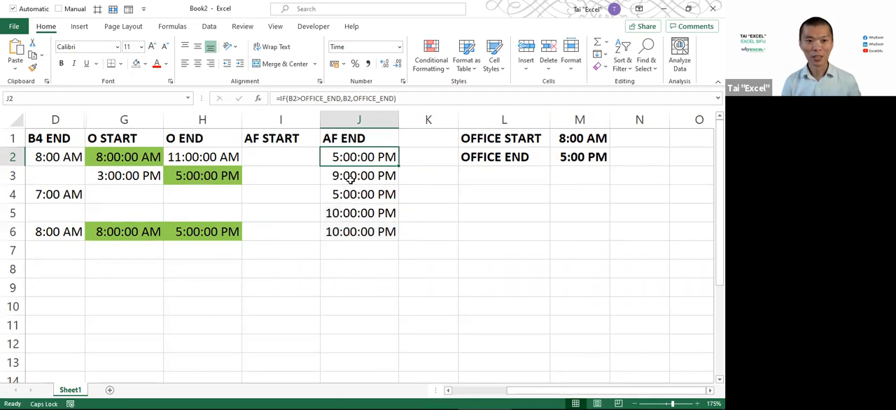
{"action": "left_click_drag", "start_coordinate": [550, 392], "coordinate": [477, 394]}
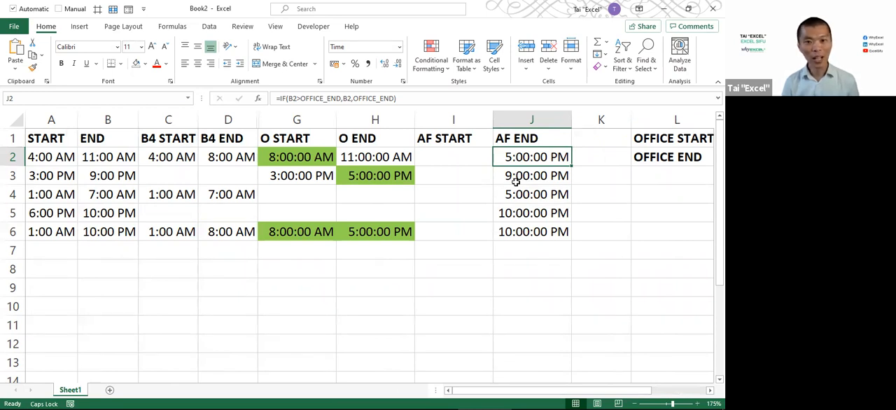
{"action": "left_click", "coordinate": [97, 159]}
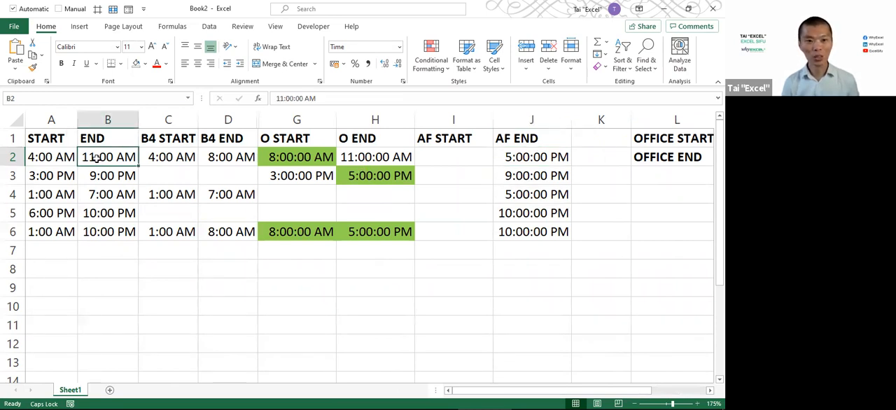
{"action": "left_click", "coordinate": [541, 158]}
{"action": "double_click", "coordinate": [541, 158]}
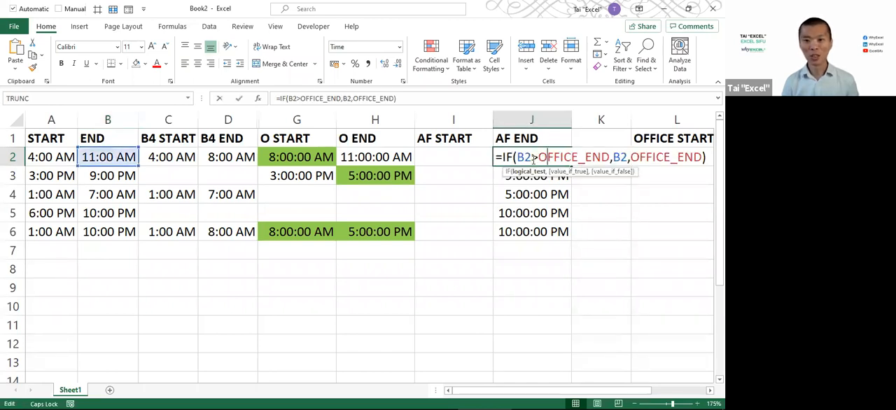
{"action": "key", "text": "BackSpace"}
{"action": "type", "text": "<"}
{"action": "key", "text": "Right"}
{"action": "key", "text": "Right"}
{"action": "key", "text": "Right"}
{"action": "key", "text": "Right"}
{"action": "key", "text": "Right"}
{"action": "key", "text": "Right"}
{"action": "key", "text": "Right"}
{"action": "key", "text": "Right"}
{"action": "key", "text": "Right"}
{"action": "key", "text": "Right"}
{"action": "key", "text": "Right"}
{"action": "key", "text": "Right"}
{"action": "key", "text": "Left"}
{"action": "key", "text": "Left"}
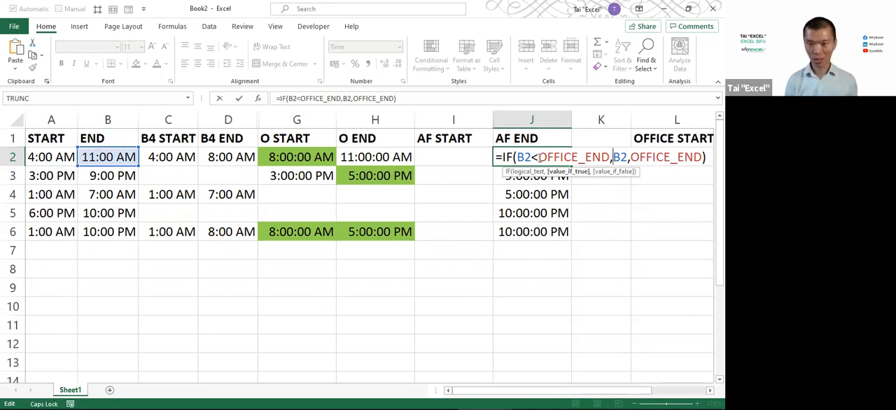
{"action": "type", "text": "\"\""}
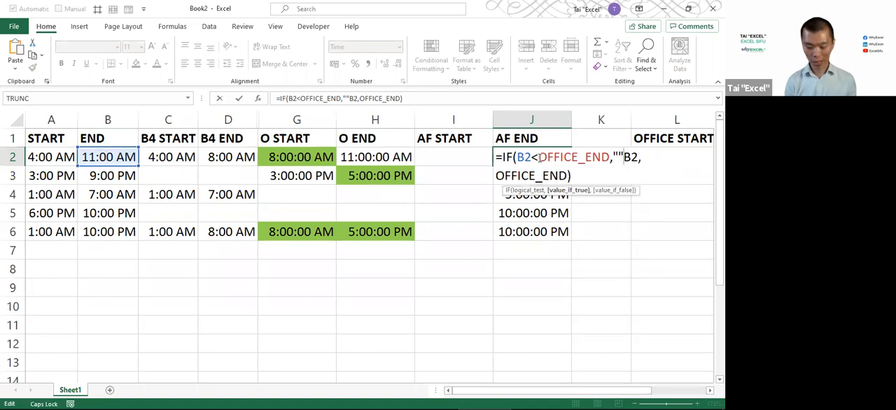
{"action": "type", "text": ","}
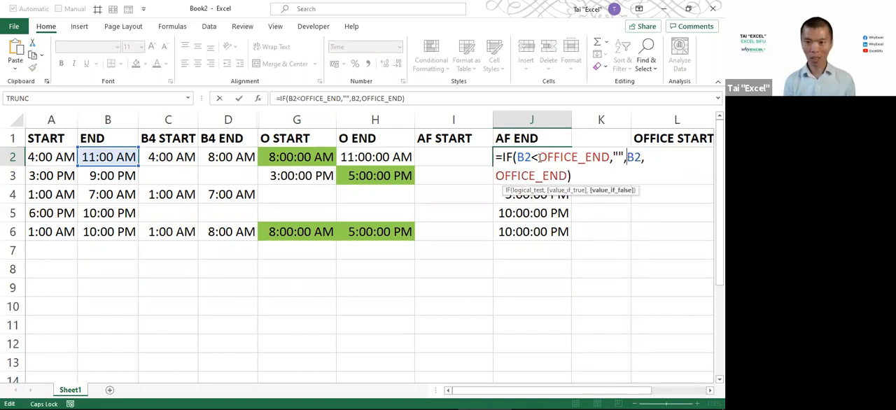
{"action": "type", "text": "IF("}
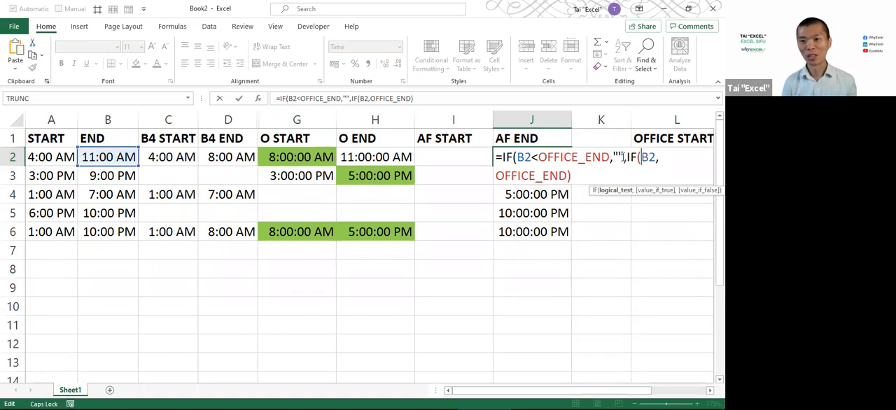
{"action": "left_click_drag", "start_coordinate": [628, 157], "coordinate": [639, 166]}
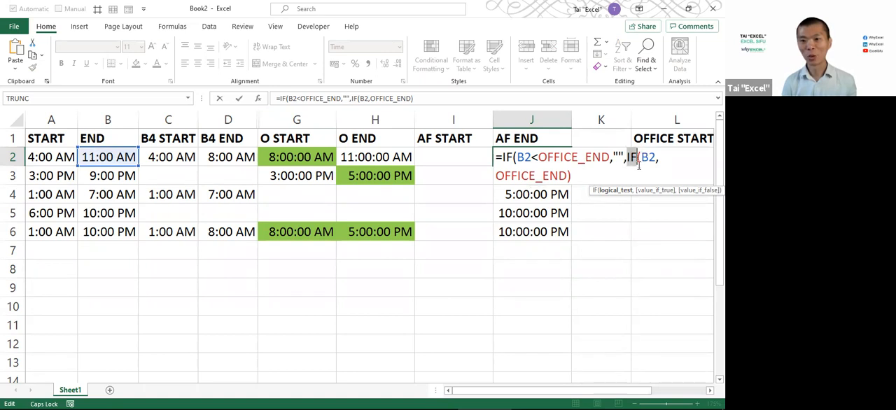
{"action": "key", "text": "Escape"}
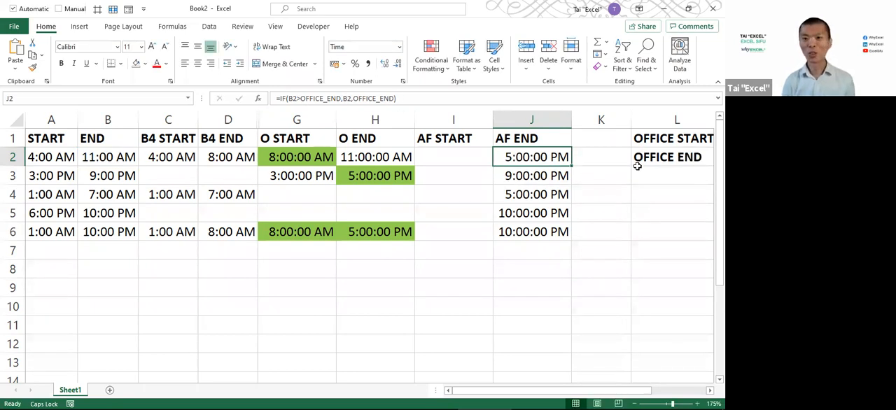
Edit the J2 formula so its logical test is B2<OFFICE_END and its value if true is an empty string ""
{"action": "key", "text": "F2"}
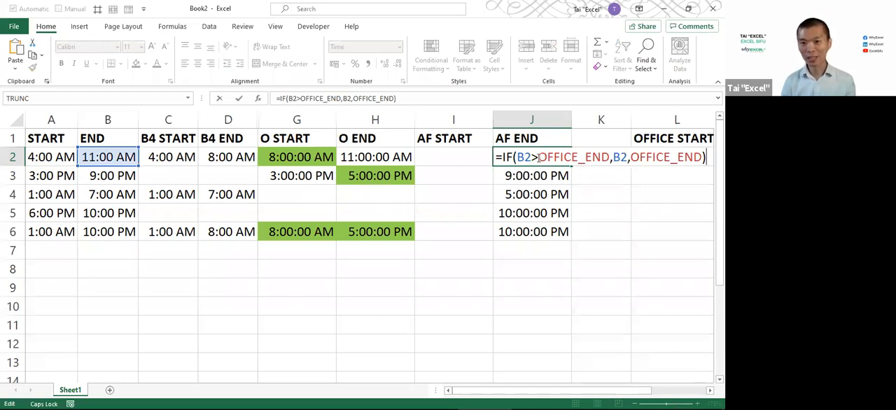
{"action": "key", "text": "shift+Left"}
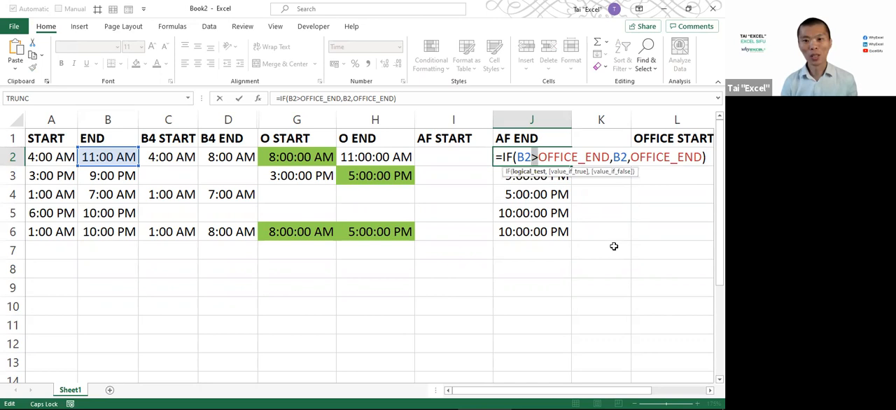
{"action": "mouse_move", "coordinate": [616, 392]}
{"action": "left_mouse_down"}
{"action": "mouse_move", "coordinate": [642, 397]}
{"action": "mouse_move", "coordinate": [595, 398]}
{"action": "mouse_move", "coordinate": [607, 399]}
{"action": "left_mouse_up"}
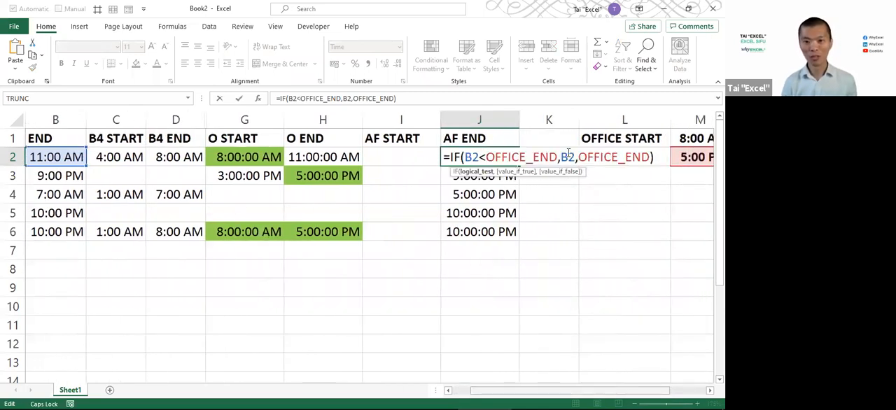
{"action": "key", "text": "ctrl+Right"}
{"action": "key", "text": "ctrl+Right"}
{"action": "key", "text": "ctrl+shift+Right"}
{"action": "type", "text": "\"\""}
{"action": "key", "text": "Right"}
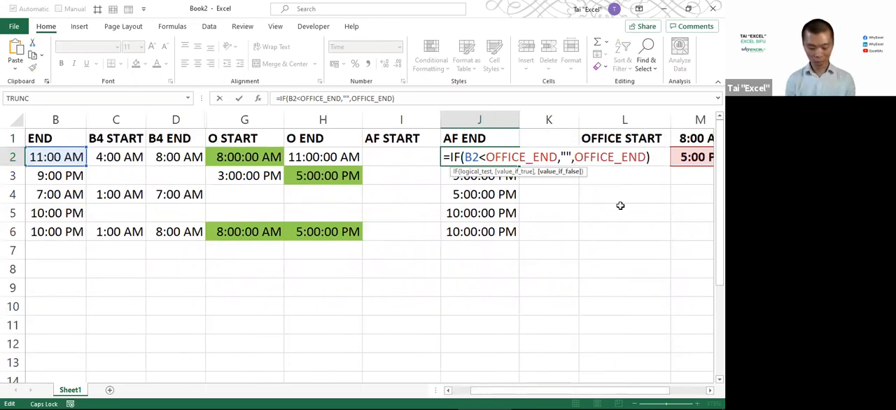
Make the value if false MAX(B2,OFFICE_END) in the J2 formula and fill it down through J6
{"action": "type", "text": "MAX("}
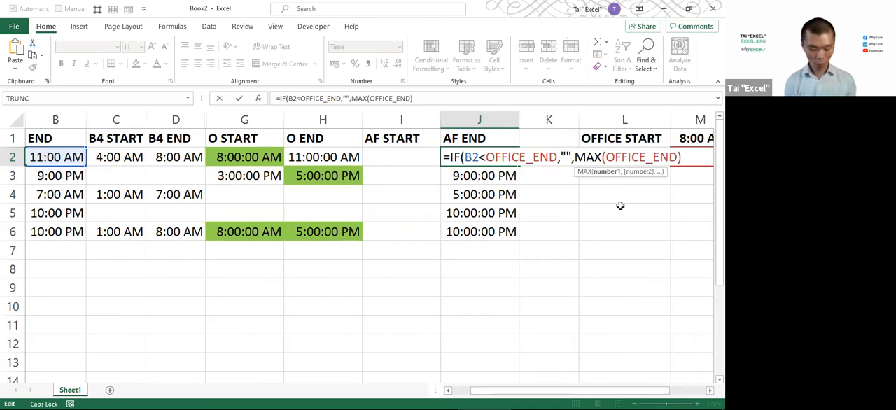
{"action": "type", "text": "B2,"}
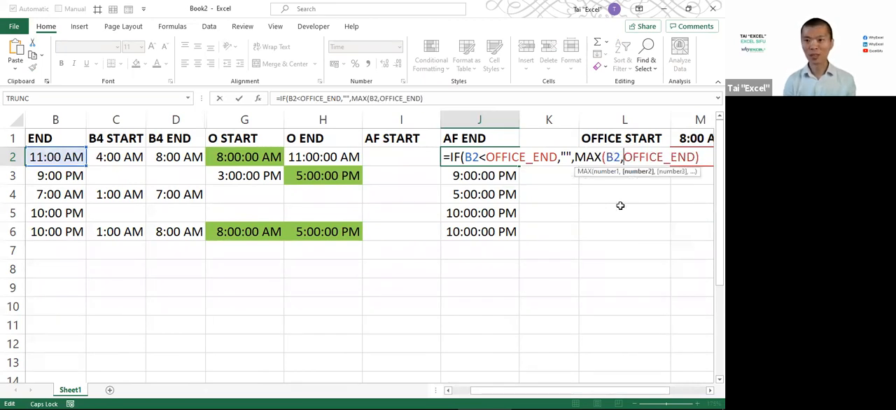
{"action": "key", "text": "End"}
{"action": "type", "text": ")"}
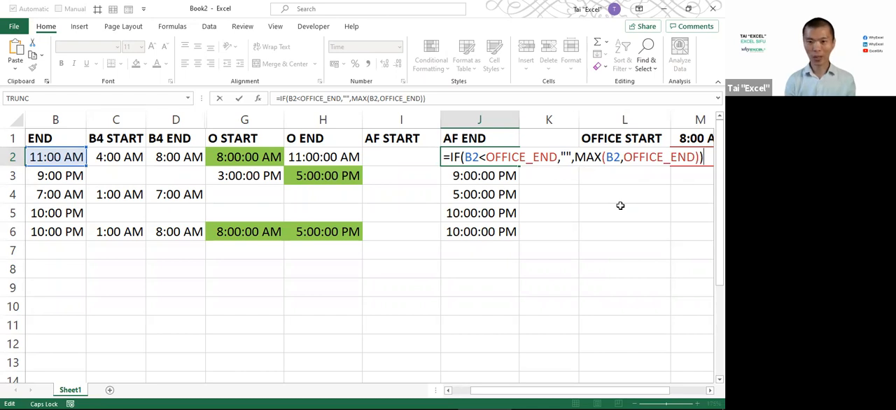
{"action": "key", "text": "ctrl+Return"}
{"action": "key", "text": "ctrl+shift+Down"}
{"action": "key", "text": "ctrl+d"}
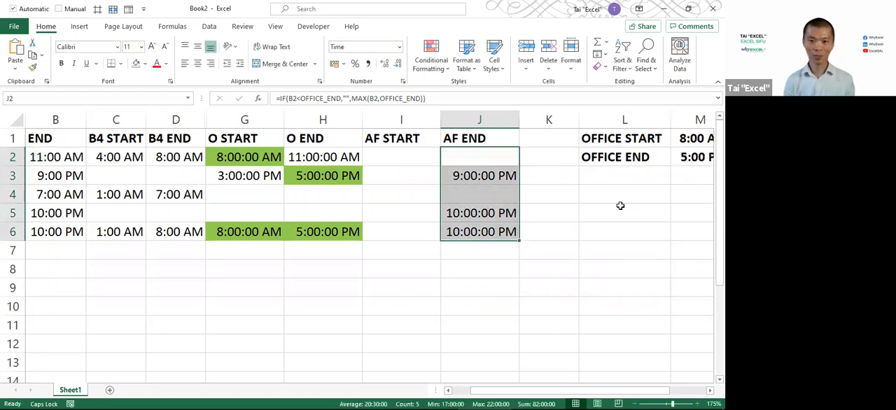
Open the J3 formula for review and annotate it with a box around B3<OFFICE_END and an arrow to the "" result
{"action": "left_click", "coordinate": [468, 175]}
{"action": "key", "text": "F2"}
{"action": "left_click_drag", "start_coordinate": [550, 392], "coordinate": [594, 394]}
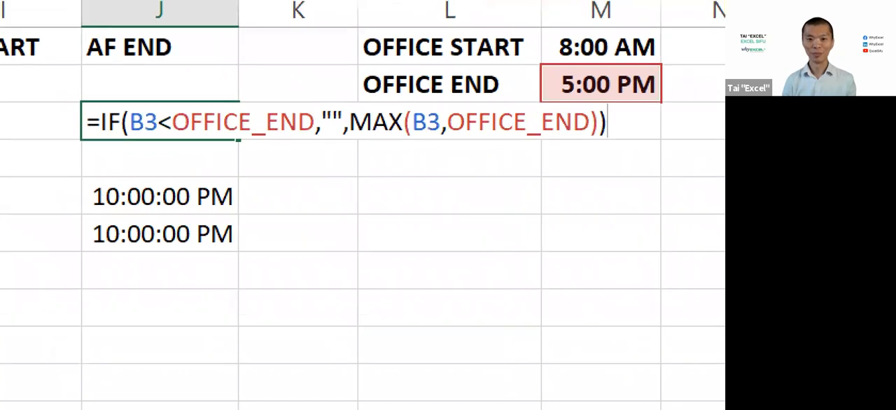
{"action": "mouse_move", "coordinate": [122, 104]}
{"action": "left_mouse_down"}
{"action": "mouse_move", "coordinate": [264, 147]}
{"action": "mouse_move", "coordinate": [318, 147]}
{"action": "left_mouse_up"}
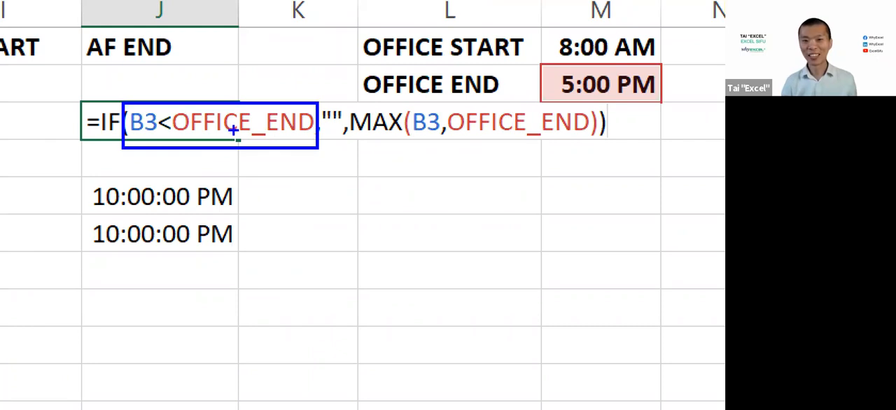
{"action": "left_click_drag", "start_coordinate": [329, 129], "coordinate": [329, 192]}
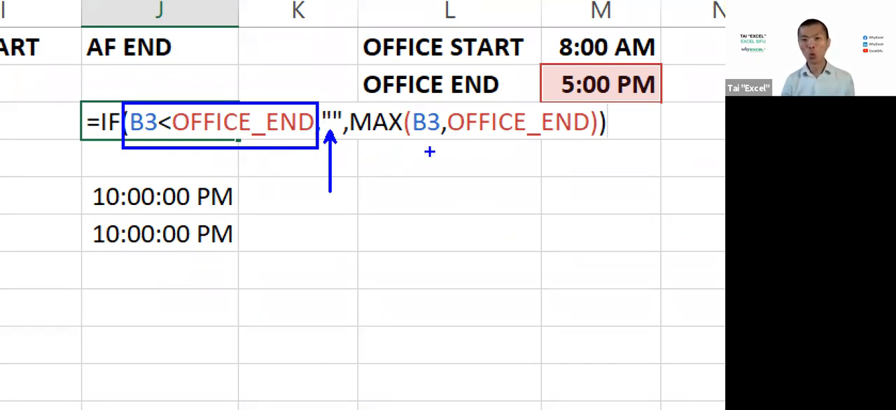
Annotate MAX(B3,OFFICE_END) in the J3 formula with an underline, an arrow, the label WHICHEVER LATER and a box around MAX
{"action": "left_click_drag", "start_coordinate": [357, 144], "coordinate": [608, 148]}
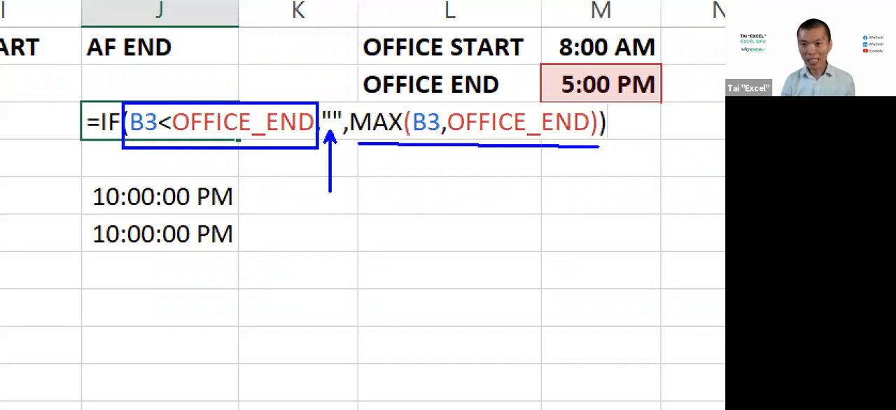
{"action": "left_click_drag", "start_coordinate": [459, 147], "coordinate": [453, 193]}
{"action": "key", "text": "t"}
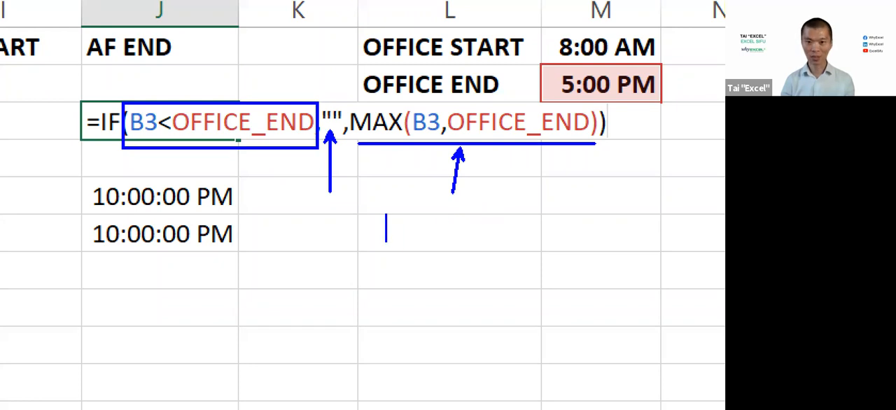
{"action": "left_click", "coordinate": [386, 228]}
{"action": "type", "text": "WHICHE"}
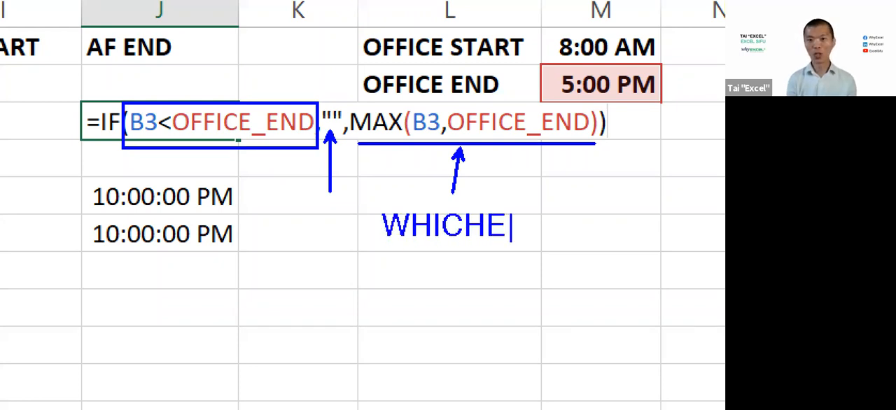
{"action": "type", "text": "VER"}
{"action": "key", "text": "Return"}
{"action": "type", "text": ";AT"}
{"action": "key", "text": "BackSpace"}
{"action": "key", "text": "BackSpace"}
{"action": "key", "text": "BackSpace"}
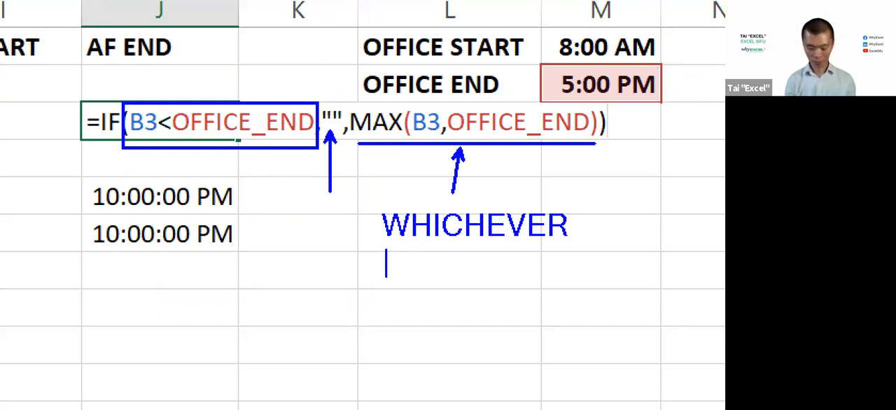
{"action": "type", "text": "LATER"}
{"action": "key", "text": "Escape"}
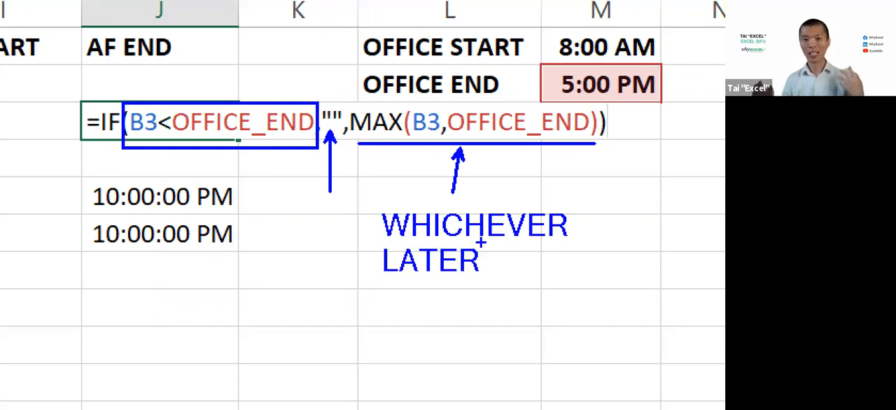
{"action": "mouse_move", "coordinate": [348, 107]}
{"action": "left_mouse_down"}
{"action": "mouse_move", "coordinate": [376, 133]}
{"action": "mouse_move", "coordinate": [414, 139]}
{"action": "mouse_move", "coordinate": [404, 138]}
{"action": "left_mouse_up"}
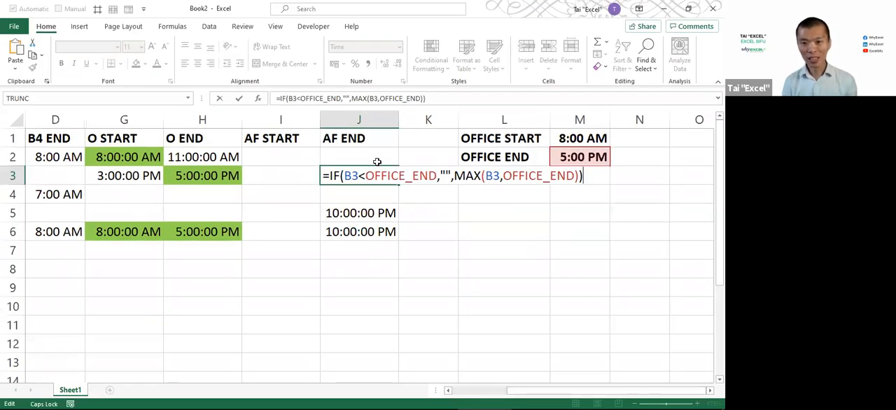
{"action": "key", "text": "Return"}
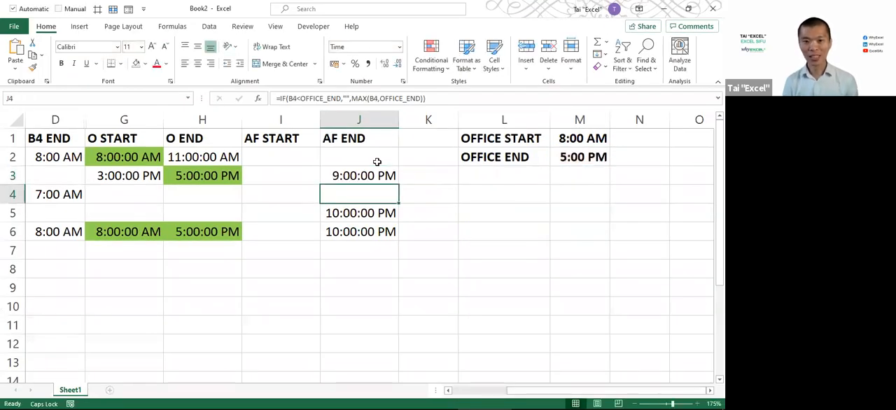
Review the shift END times in B5 and B6 against the empty AF START range I2:I6
{"action": "left_click", "coordinate": [287, 156]}
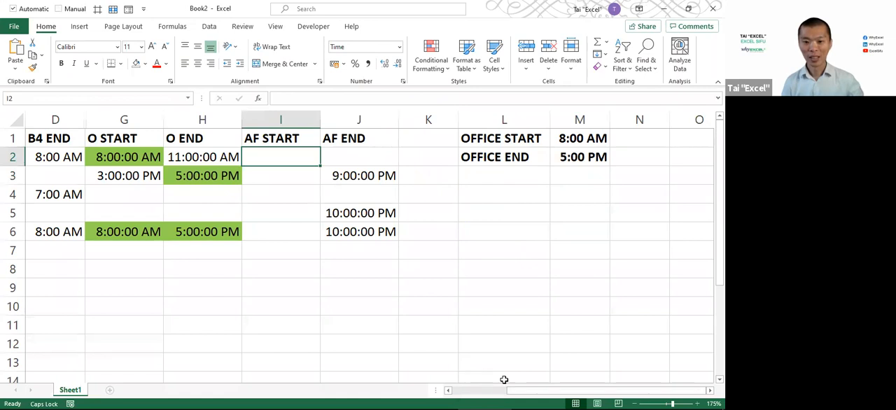
{"action": "left_click_drag", "start_coordinate": [518, 392], "coordinate": [431, 391]}
{"action": "left_click", "coordinate": [102, 212]}
{"action": "left_click", "coordinate": [103, 232]}
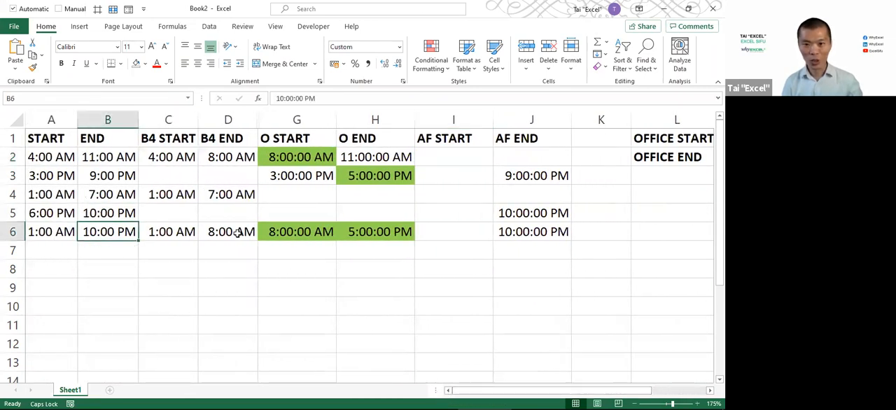
{"action": "left_click_drag", "start_coordinate": [454, 155], "coordinate": [451, 229]}
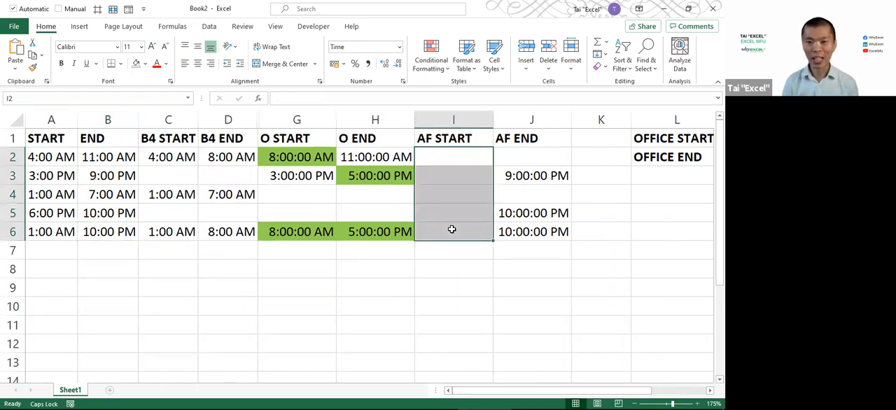
Begin an IF formula in I2 with J2="" as the logical test and an empty string "" as the value if true
{"action": "left_click", "coordinate": [442, 157]}
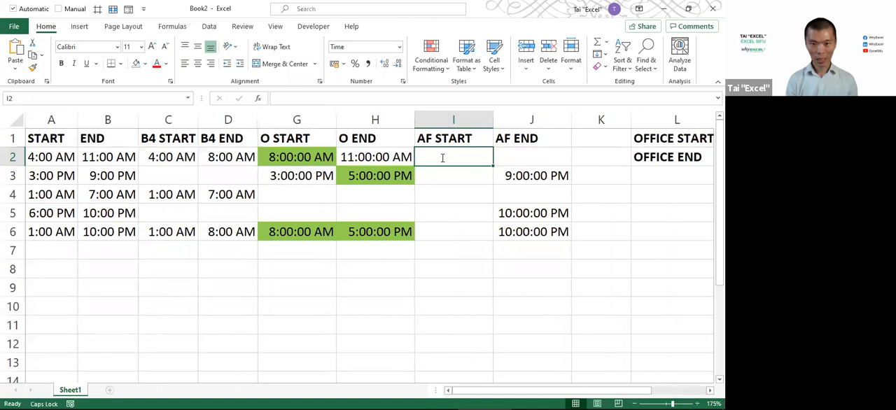
{"action": "type", "text": "=IF("}
{"action": "key", "text": "Right"}
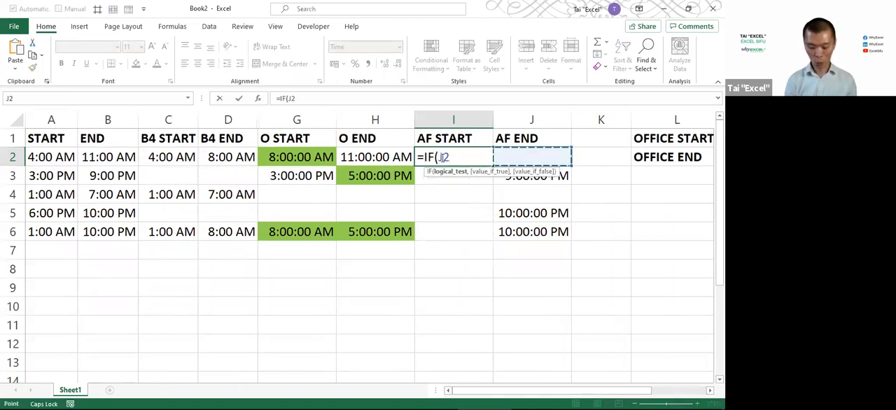
{"action": "type", "text": "=\"\""}
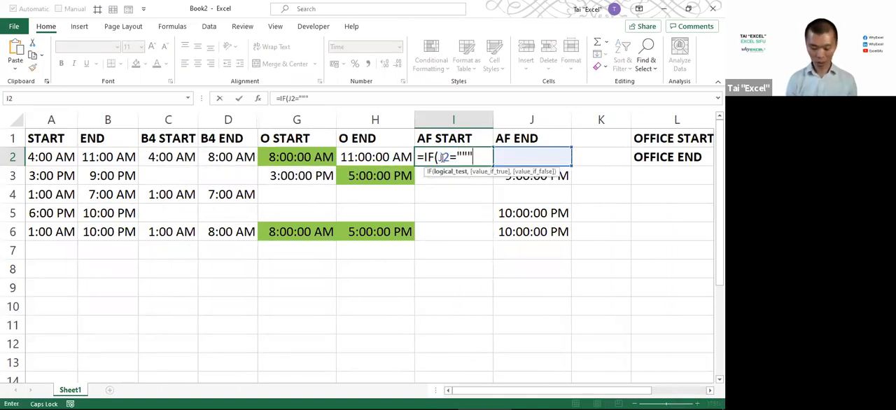
{"action": "type", "text": ",\"\""}
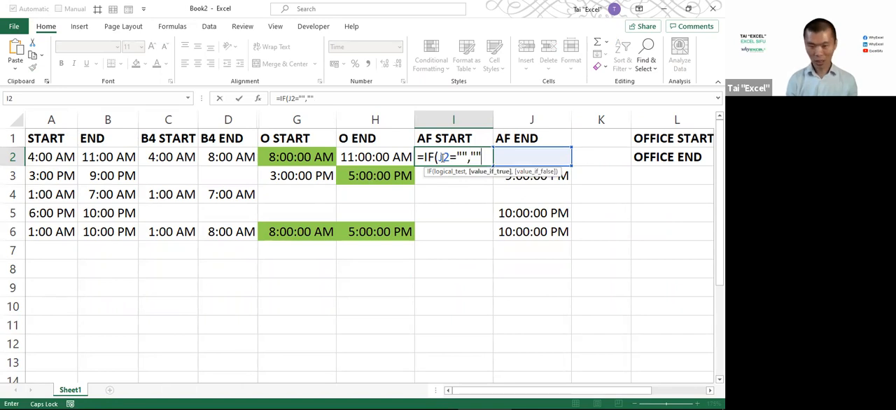
{"action": "type", "text": ","}
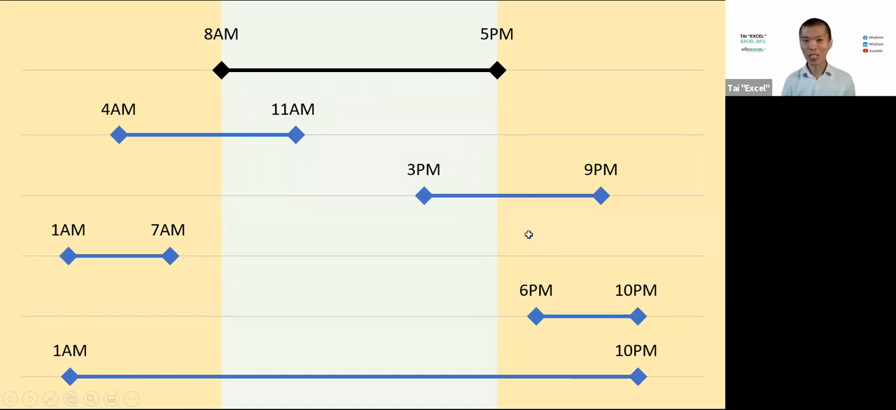
Compare the AF START logic with the shift timeline slide and return to the unfinished I2 formula in Excel
{"action": "key", "text": "alt+Tab"}
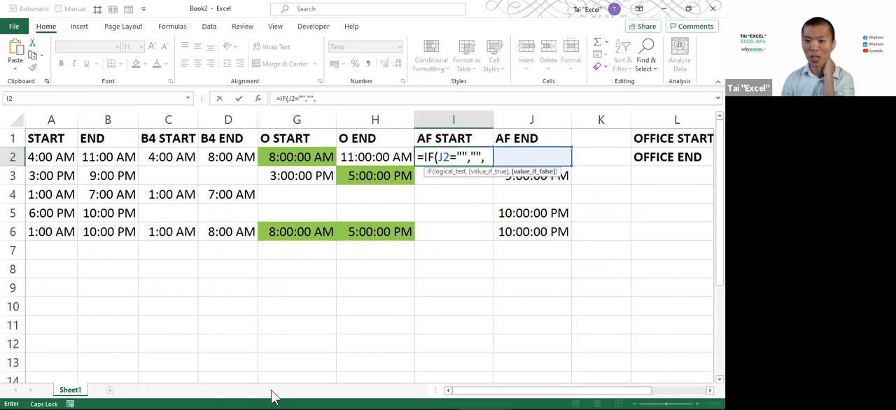
{"action": "key", "text": "alt+Tab"}
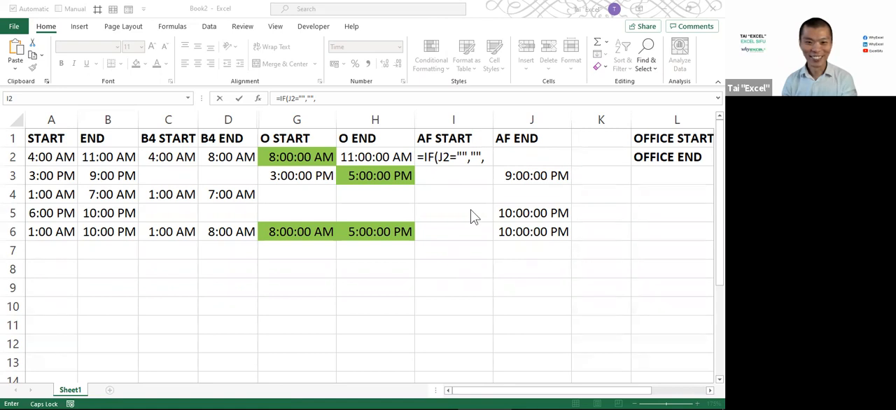
{"action": "left_click", "coordinate": [491, 155]}
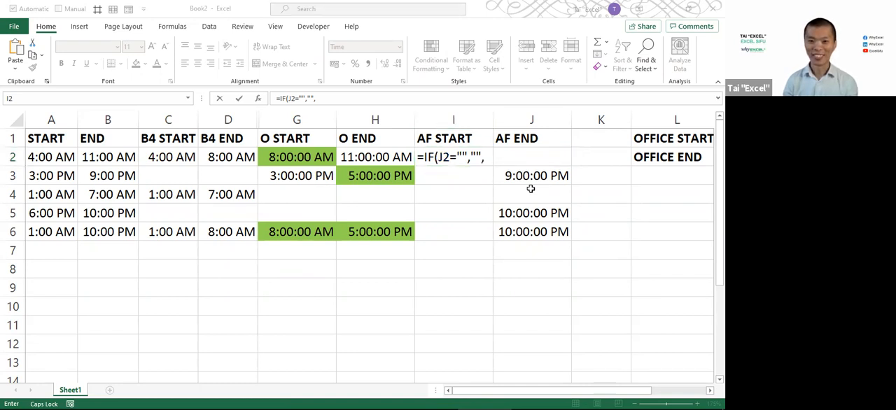
Complete the I2 formula with MAX(B2,OFFICE_END) as the value if false
{"action": "left_click", "coordinate": [488, 152]}
{"action": "type", "text": "MAX("}
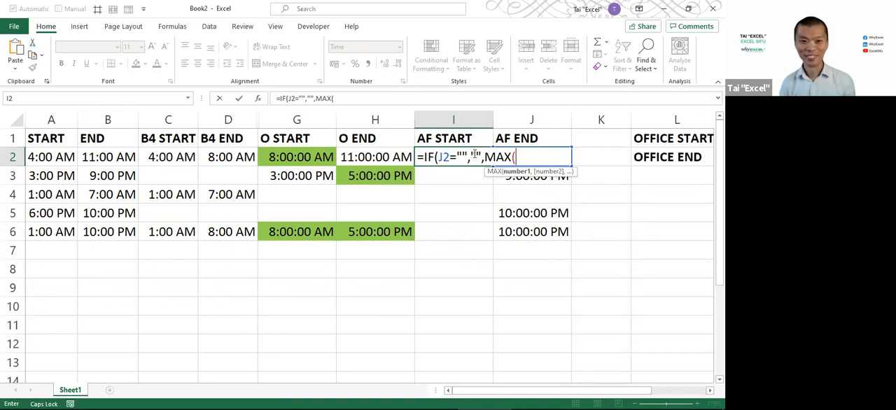
{"action": "left_click", "coordinate": [112, 159]}
{"action": "type", "text": ","}
{"action": "left_click_drag", "start_coordinate": [530, 392], "coordinate": [568, 391]}
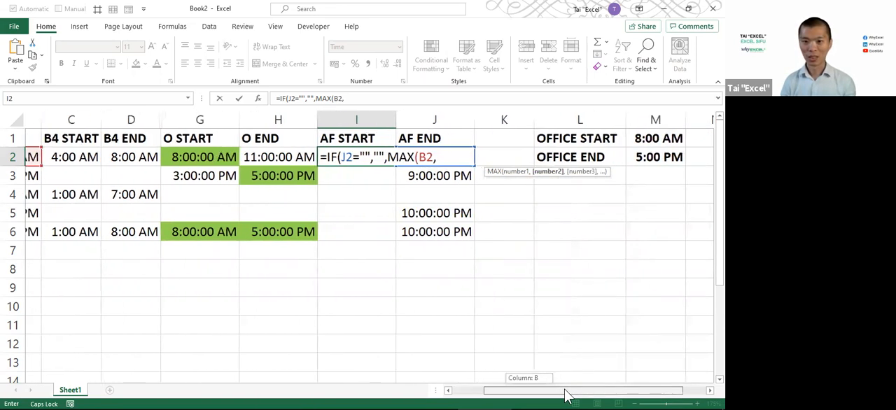
{"action": "left_click", "coordinate": [637, 156]}
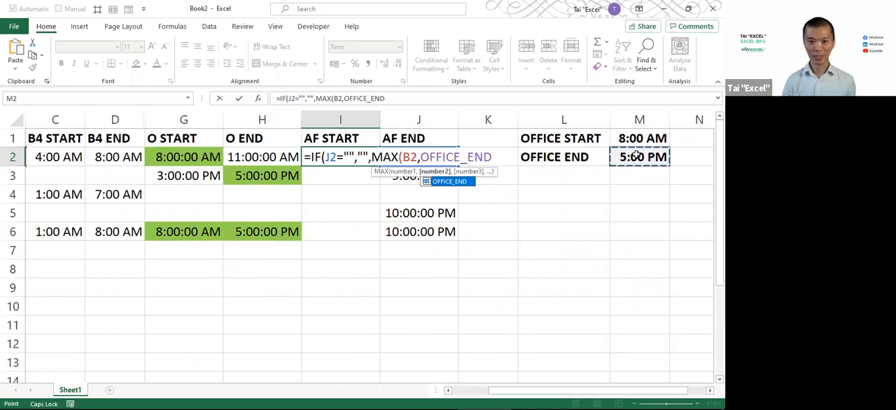
{"action": "type", "text": "))"}
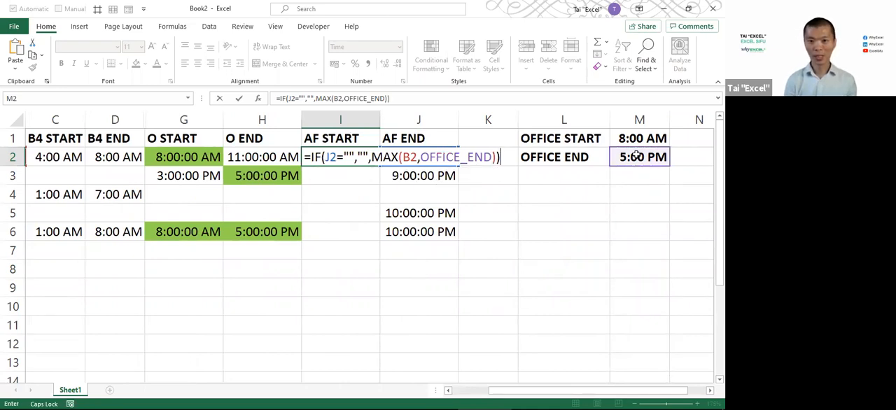
{"action": "key", "text": "ctrl+Return"}
Change the B2 reference inside MAX to A2 in the AF START formula in I2
{"action": "key", "text": "Left"}
{"action": "key", "text": "Left"}
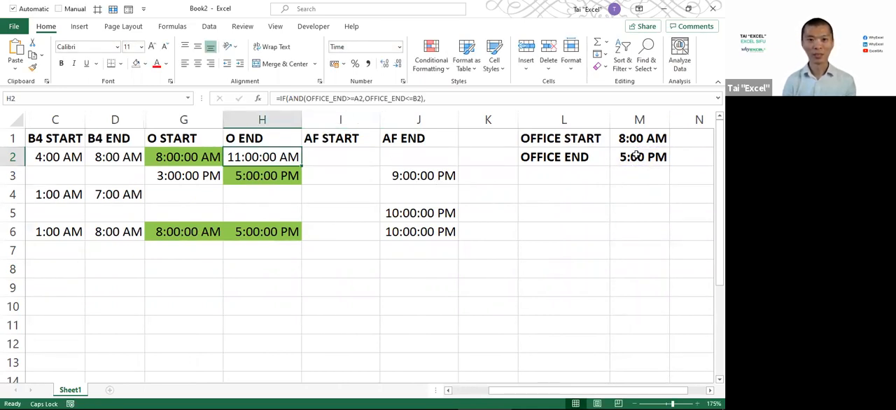
{"action": "key", "text": "Home"}
{"action": "key", "text": "Right"}
{"action": "key", "text": "Right"}
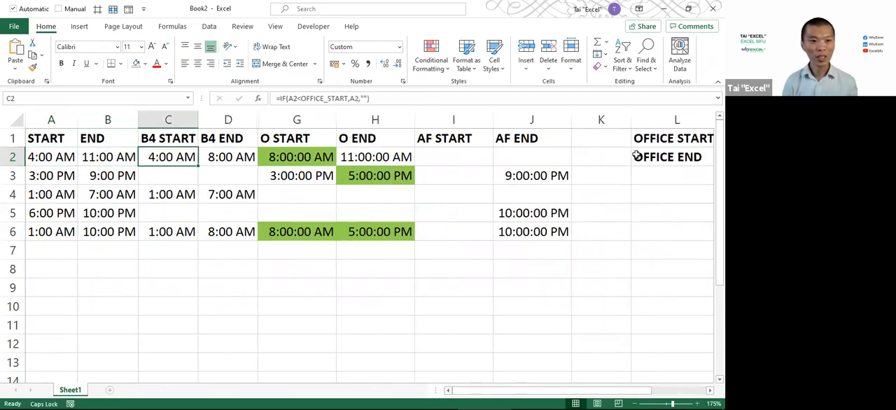
{"action": "key", "text": "Right"}
{"action": "key", "text": "Right"}
{"action": "key", "text": "Right"}
{"action": "key", "text": "Right"}
{"action": "key", "text": "F2"}
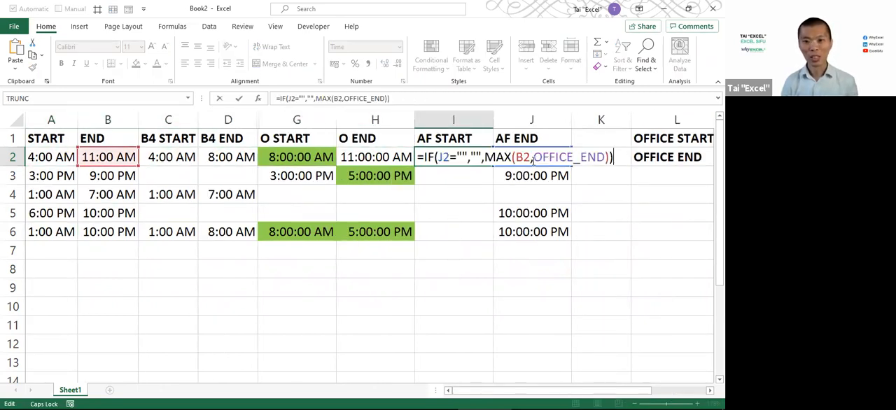
{"action": "left_click", "coordinate": [523, 156]}
{"action": "key", "text": "BackSpace"}
{"action": "type", "text": "A"}
{"action": "key", "text": "ctrl+Return"}
Fill the AF START formula from I2 down through I6
{"action": "key", "text": "shift+Down"}
{"action": "key", "text": "shift+Down"}
{"action": "key", "text": "shift+Down"}
{"action": "key", "text": "shift+Down"}
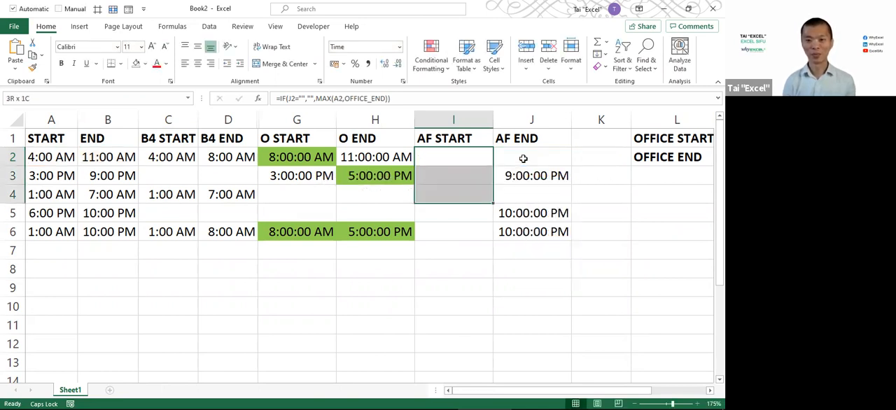
{"action": "key", "text": "ctrl+d"}
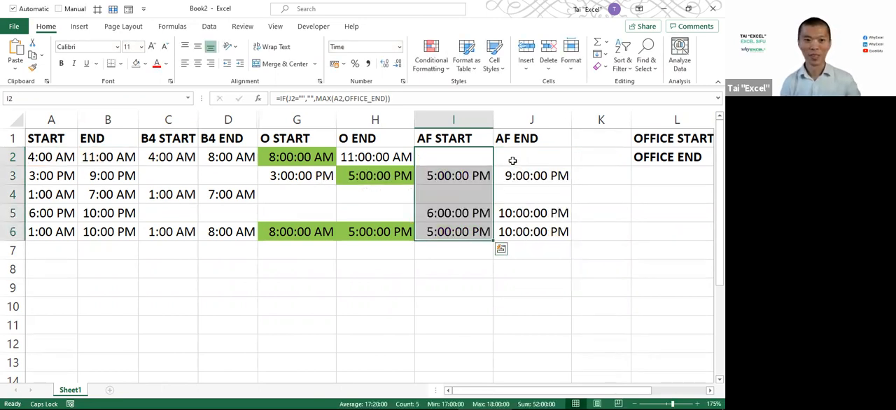
Check the AF START results and formulas in I3, I5 and I6 against their shift times
{"action": "left_click", "coordinate": [448, 178]}
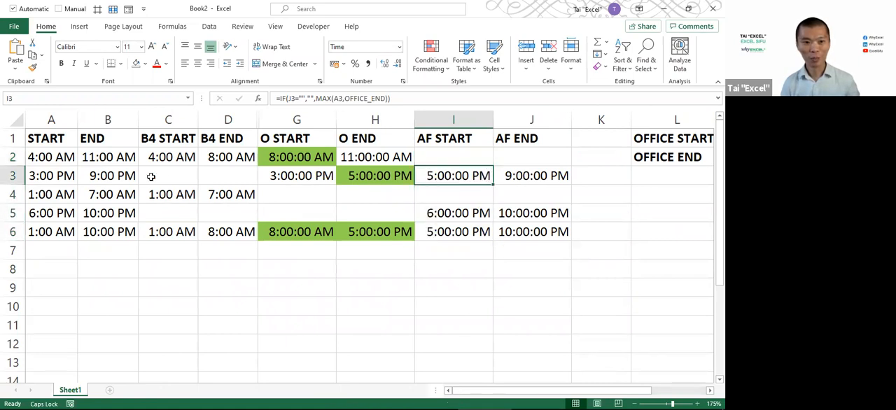
{"action": "left_click", "coordinate": [435, 215]}
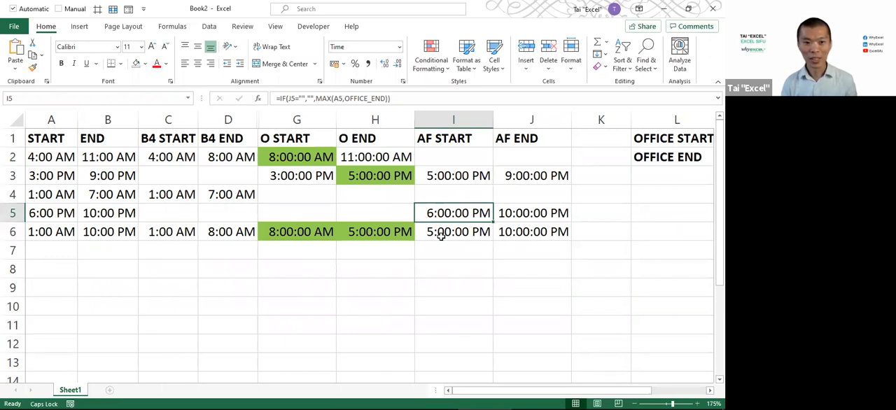
{"action": "left_click", "coordinate": [441, 237]}
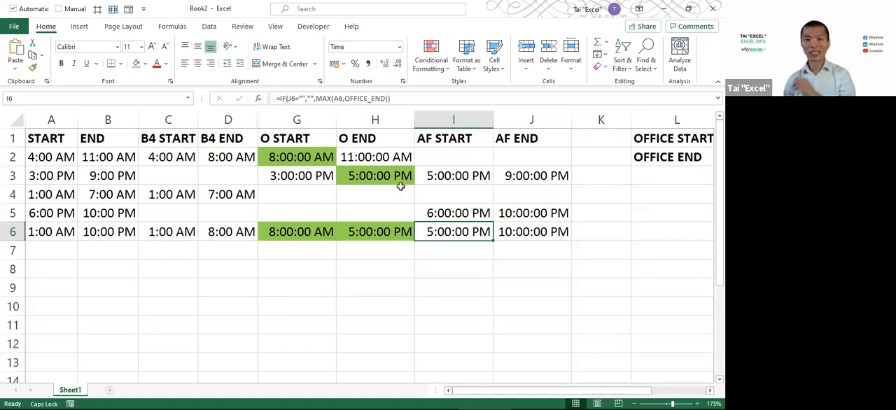
Review the logical test J2="" and the value if false MAX(A2,OFFICE_END) in the I2 formula without changing it
{"action": "left_click", "coordinate": [454, 159]}
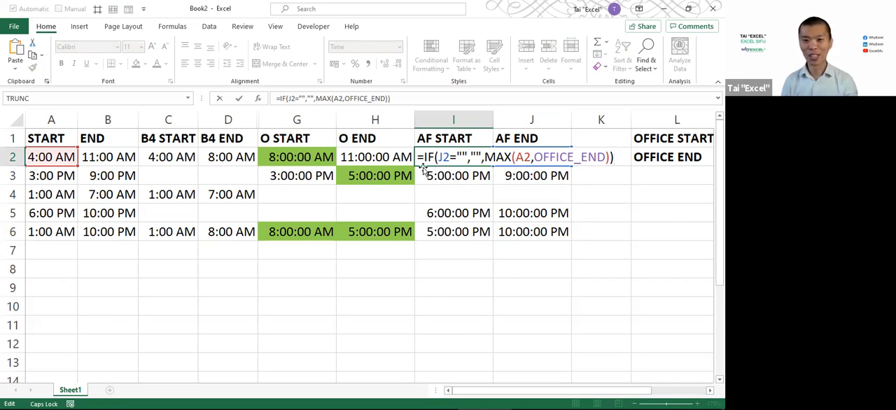
{"action": "left_click_drag", "start_coordinate": [440, 157], "coordinate": [467, 158]}
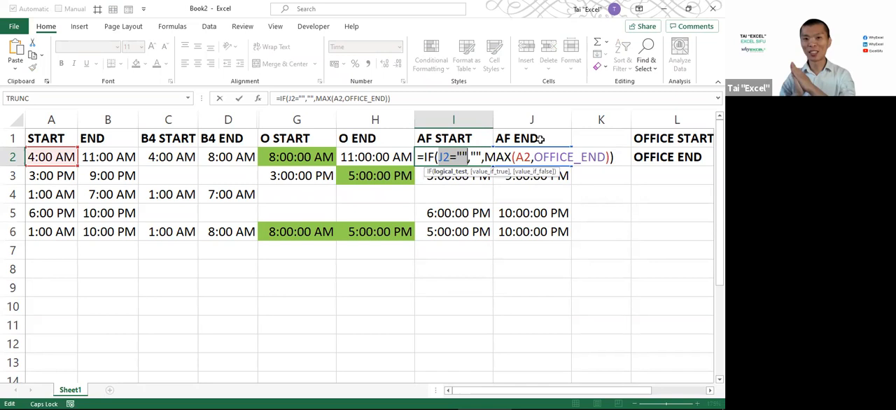
{"action": "left_click", "coordinate": [480, 156]}
{"action": "left_click_drag", "start_coordinate": [482, 156], "coordinate": [610, 157]}
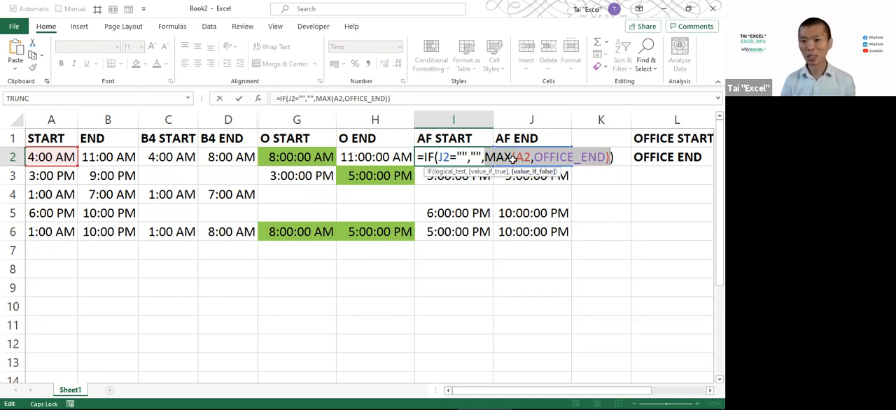
{"action": "key", "text": "ctrl+Return"}
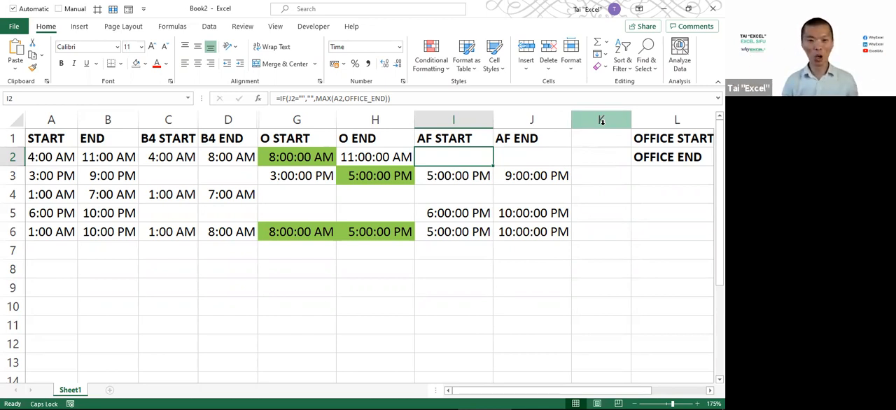
Select the before-office, office and after-office results with their headers, C1:J6
{"action": "left_click_drag", "start_coordinate": [168, 138], "coordinate": [528, 222]}
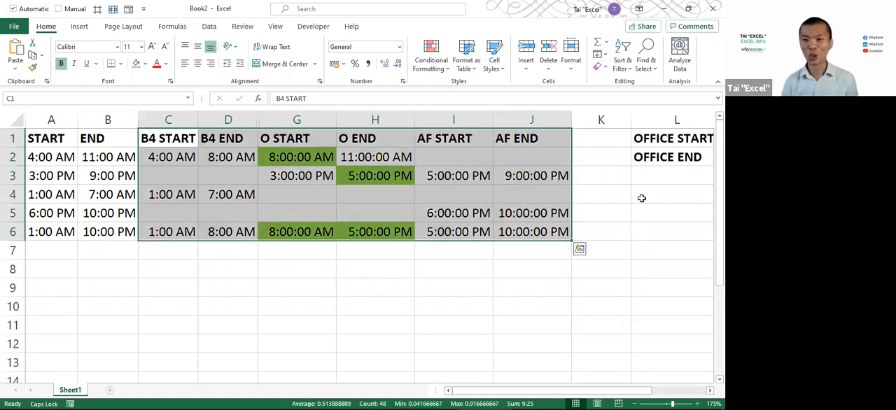
Insert two blank columns between the AF END and OFFICE START columns
{"action": "left_click", "coordinate": [629, 123]}
{"action": "left_click_drag", "start_coordinate": [634, 123], "coordinate": [668, 120]}
{"action": "right_click", "coordinate": [600, 119]}
{"action": "left_click", "coordinate": [623, 209]}
{"action": "left_click", "coordinate": [638, 137]}
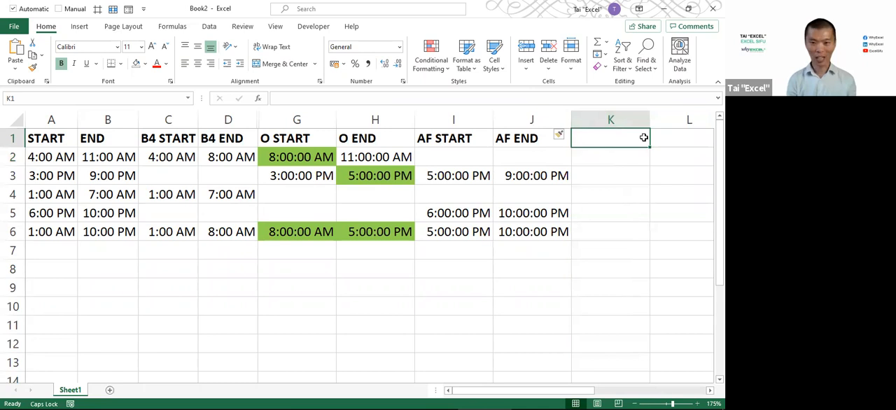
Enter the headers B4 (HR), O (HR) and AF (HR) in K1, L1 and M1
{"action": "type", "text": "B4 (HR)"}
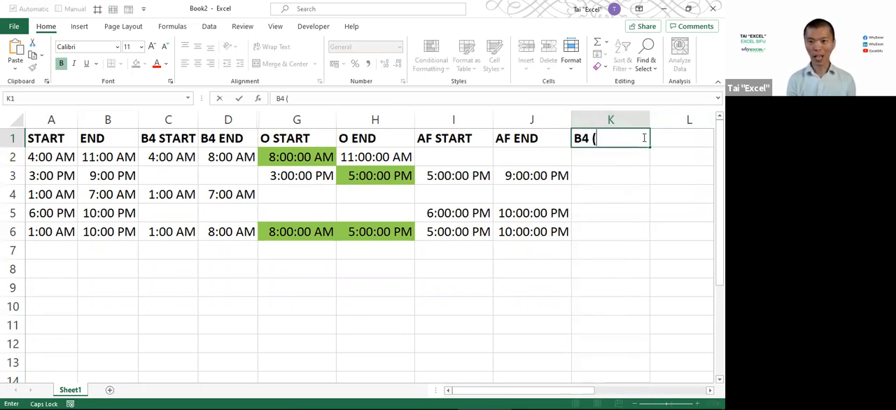
{"action": "key", "text": "Tab"}
{"action": "type", "text": "O (HR)"}
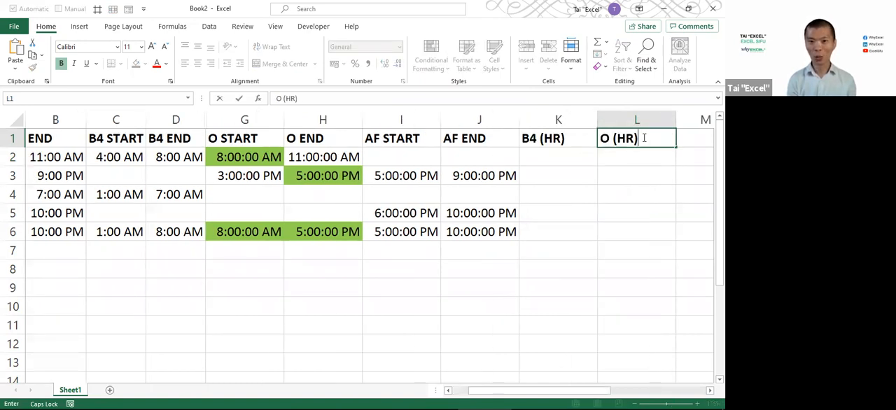
{"action": "key", "text": "Tab"}
{"action": "type", "text": "AF "}
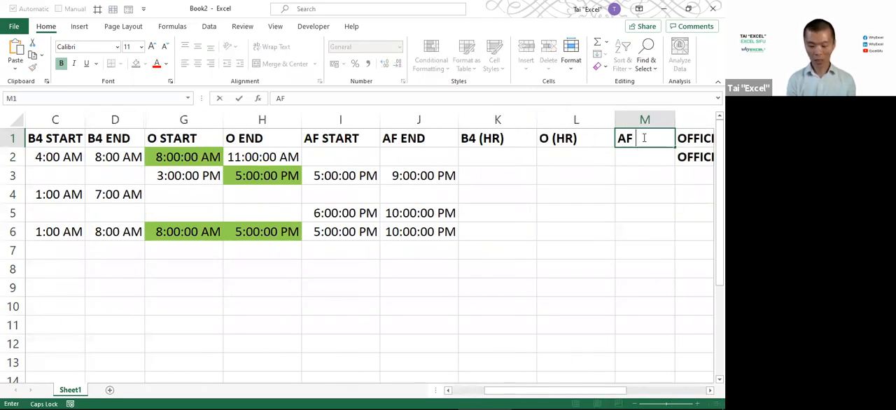
{"action": "type", "text": "(HR)"}
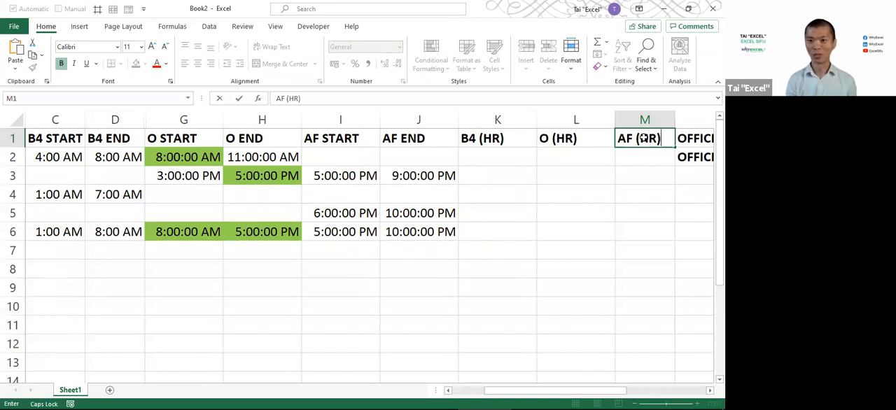
{"action": "key", "text": "Return"}
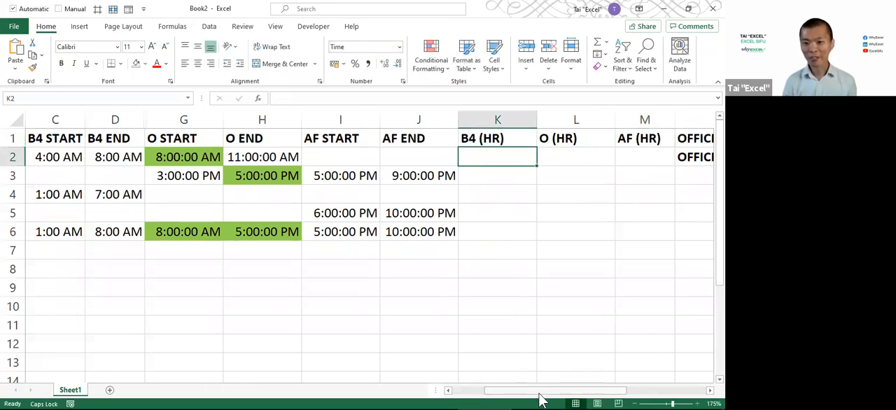
Enter the formula =D2-C2 in K2 to calculate the hours worked before office time
{"action": "left_click_drag", "start_coordinate": [536, 392], "coordinate": [478, 396]}
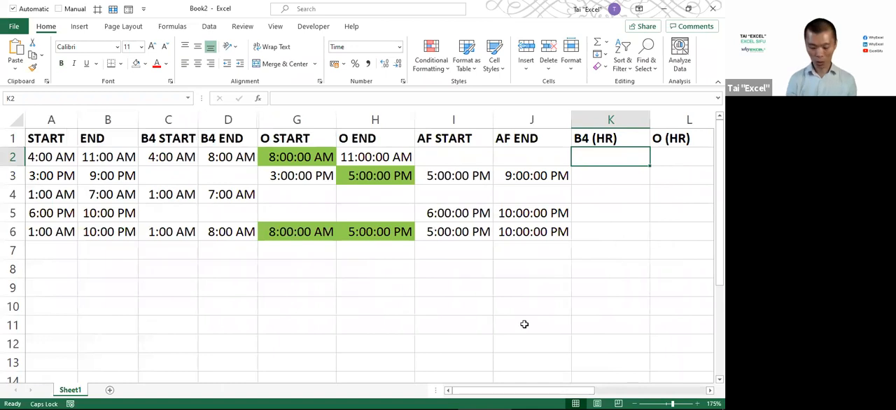
{"action": "type", "text": "="}
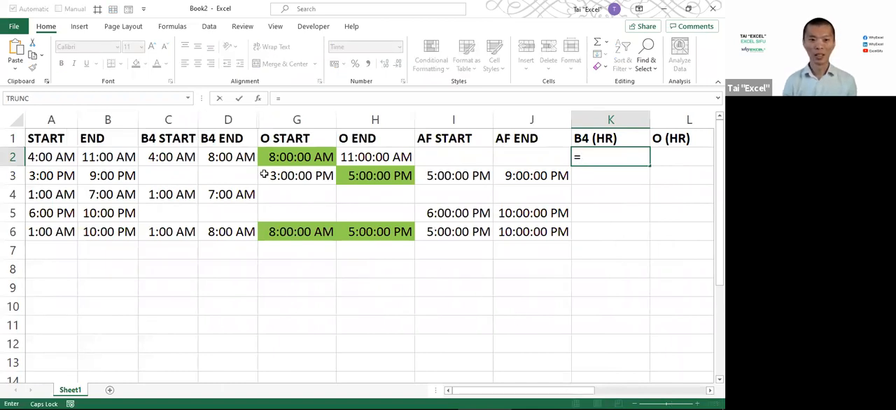
{"action": "left_click", "coordinate": [237, 161]}
{"action": "type", "text": "-"}
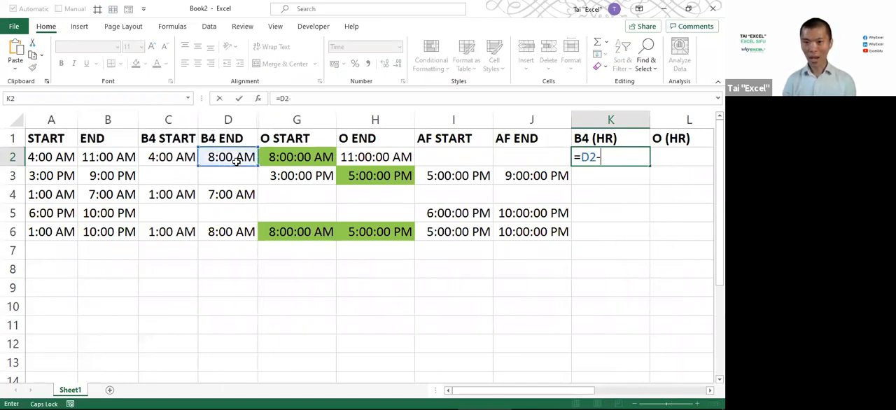
{"action": "left_click", "coordinate": [183, 158]}
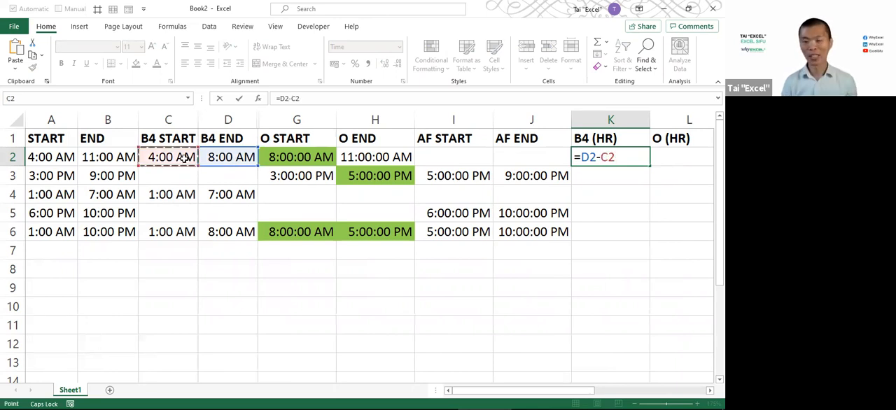
{"action": "key", "text": "Return"}
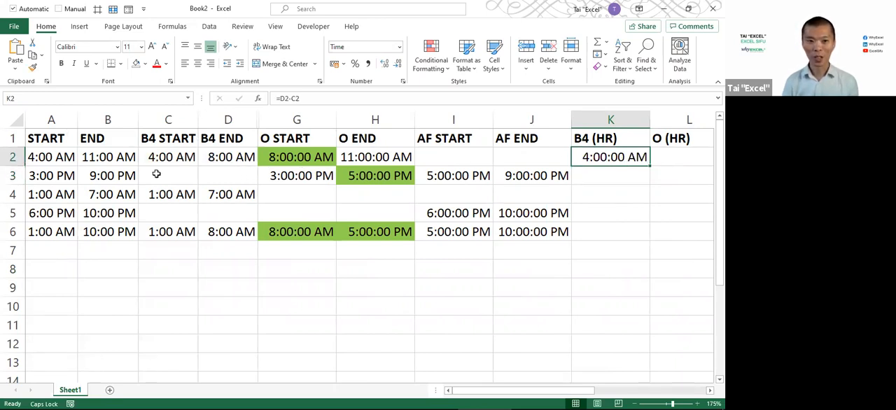
Fill the B4 (HR) formula from K2 down through K6 and check it against the B4 START cells
{"action": "left_click", "coordinate": [156, 161]}
{"action": "left_click", "coordinate": [217, 163]}
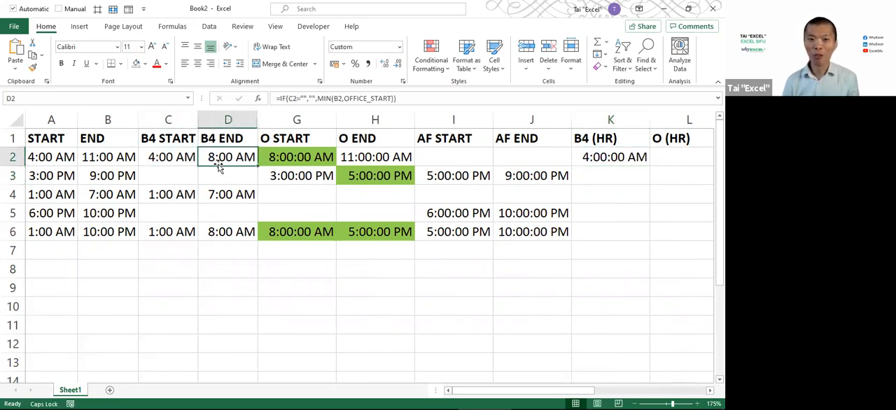
{"action": "left_click", "coordinate": [634, 157]}
{"action": "left_click_drag", "start_coordinate": [649, 165], "coordinate": [642, 236]}
{"action": "left_click", "coordinate": [613, 176]}
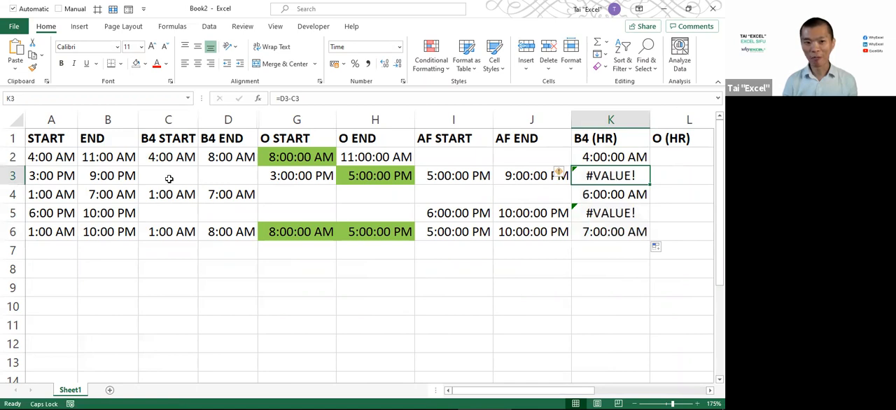
{"action": "left_click", "coordinate": [160, 175]}
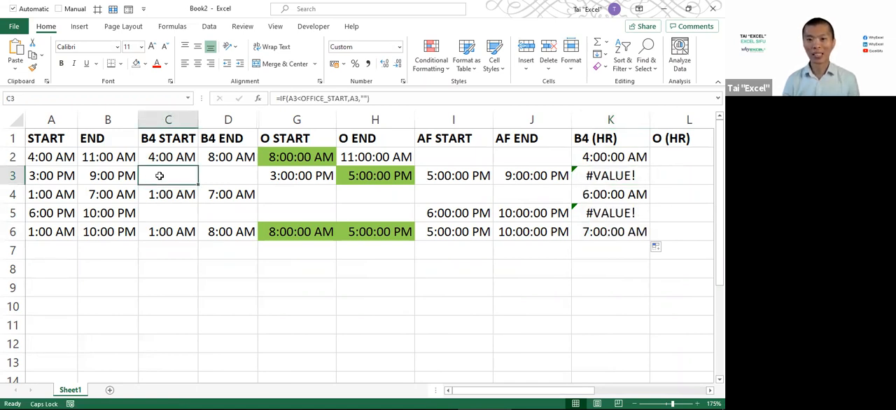
Wrap the B4 (HR) formulas in K2:K6 in IFERROR with a blank fallback, using =IFERROR(D2-C2,"") in K2
{"action": "left_click", "coordinate": [592, 160]}
{"action": "left_click_drag", "start_coordinate": [597, 180], "coordinate": [598, 232]}
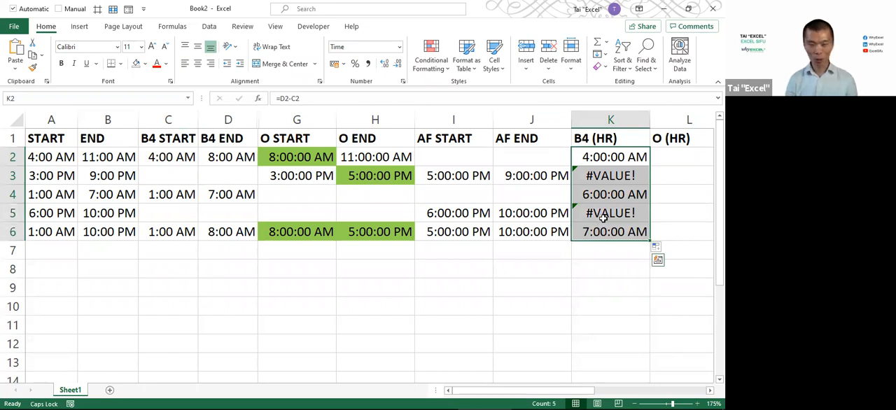
{"action": "key", "text": "F2"}
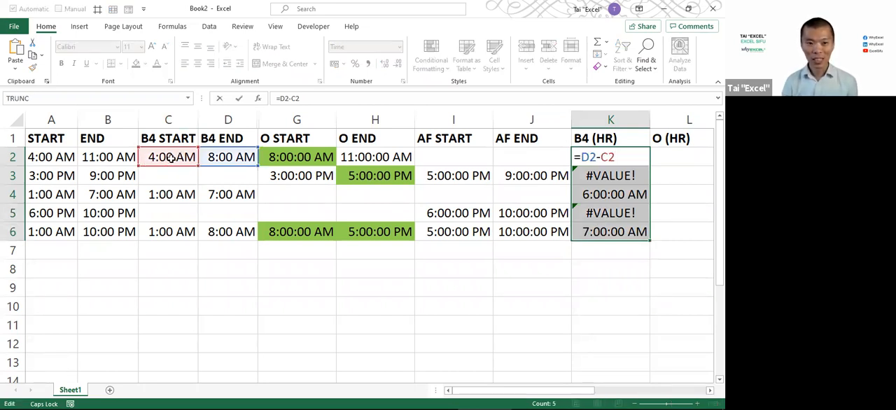
{"action": "left_click", "coordinate": [581, 157]}
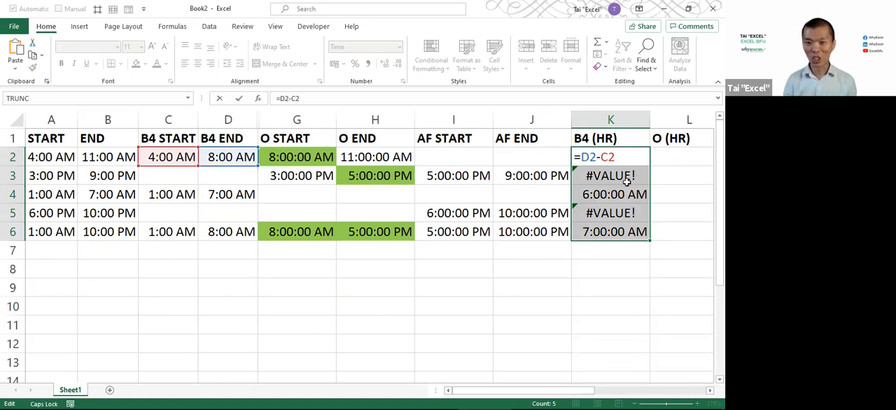
{"action": "type", "text": "IFE"}
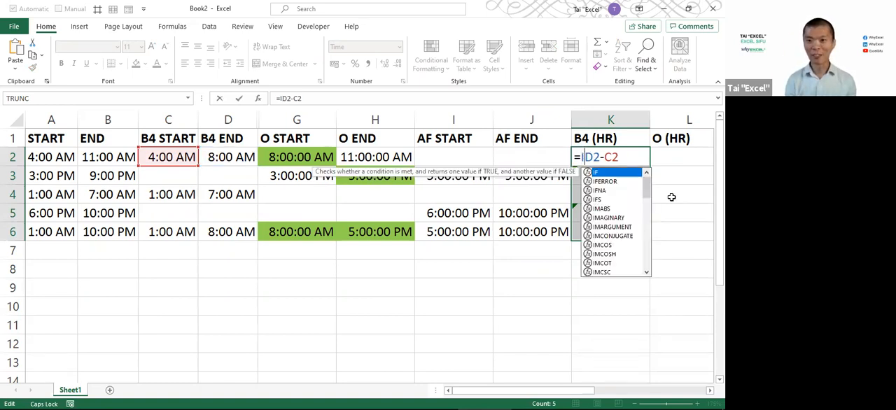
{"action": "key", "text": "Tab"}
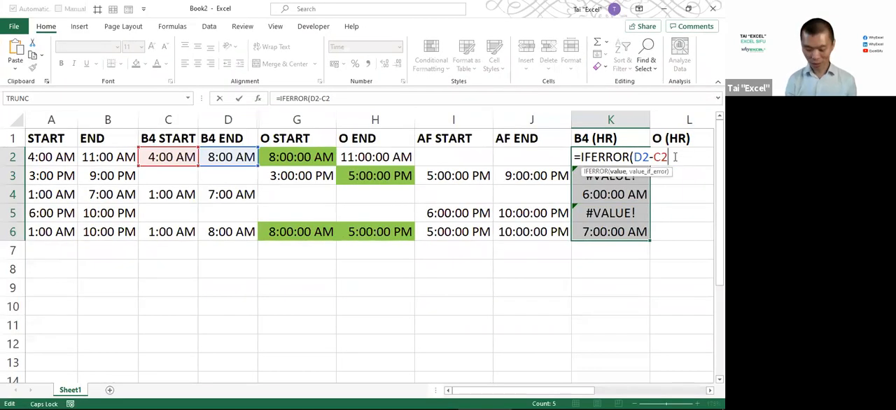
{"action": "type", "text": ",\"\""}
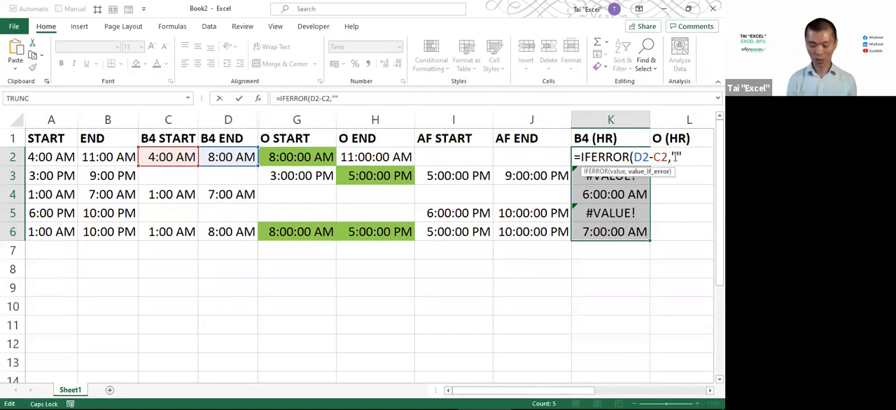
{"action": "type", "text": ")"}
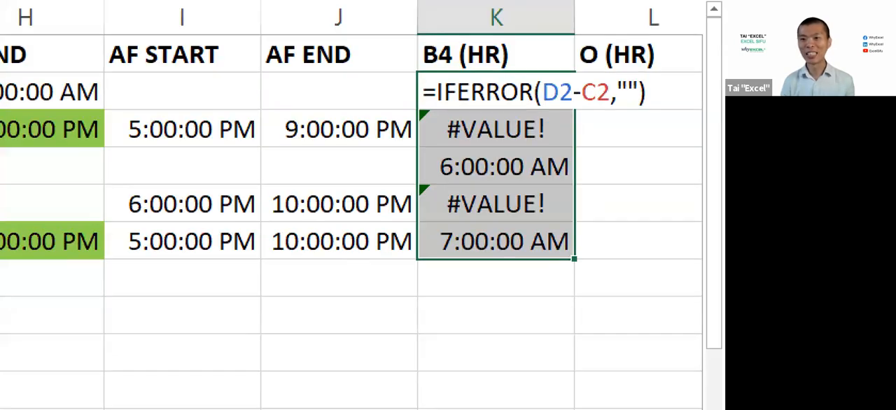
{"action": "mouse_move", "coordinate": [613, 100]}
{"action": "left_mouse_down"}
{"action": "mouse_move", "coordinate": [646, 152]}
{"action": "mouse_move", "coordinate": [629, 162]}
{"action": "mouse_move", "coordinate": [626, 208]}
{"action": "left_mouse_up"}
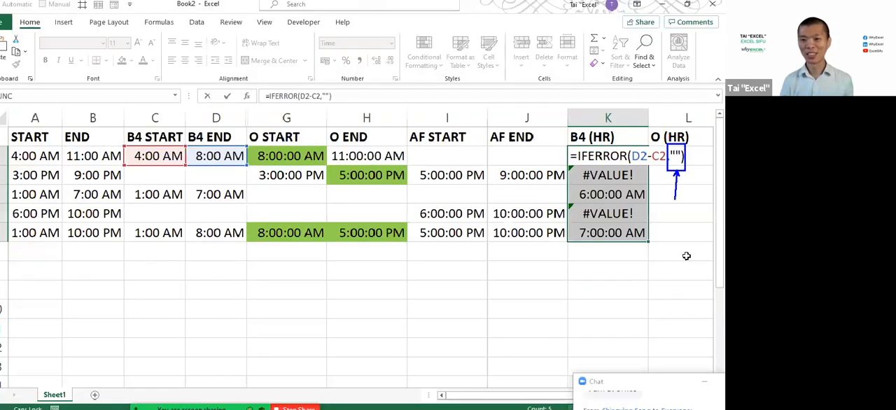
{"action": "key", "text": "ctrl+Return"}
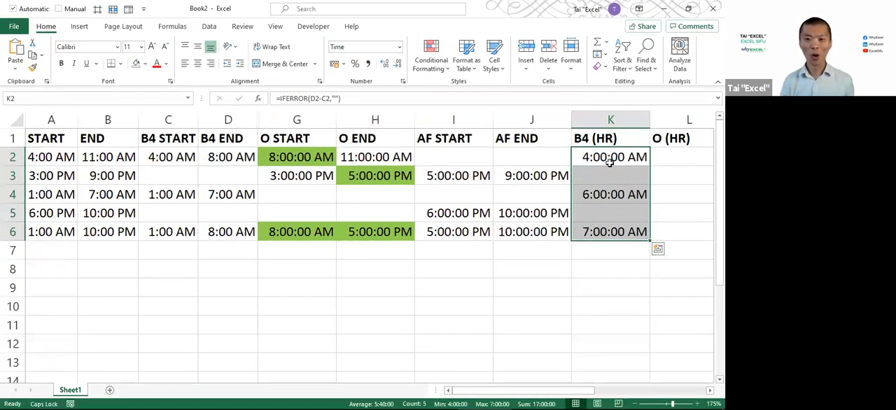
Check the B4 (HR) results against the before-office start and end times in rows 4 and 6
{"action": "left_click_drag", "start_coordinate": [181, 193], "coordinate": [235, 202]}
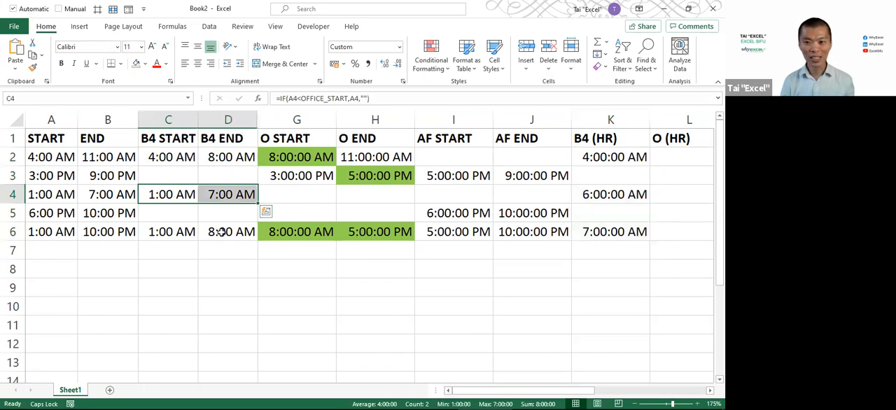
{"action": "left_click_drag", "start_coordinate": [174, 236], "coordinate": [222, 234]}
{"action": "left_click", "coordinate": [606, 159]}
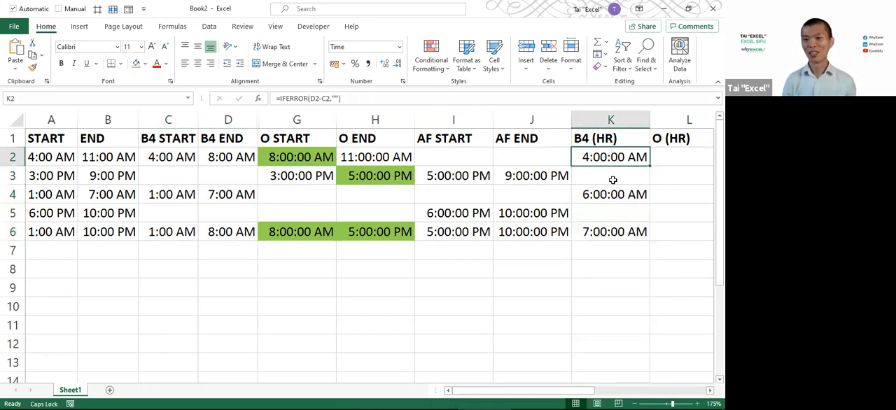
Enter the office-hours formula =H2-G2 in L2 and fill it down through L6
{"action": "key", "text": "Right"}
{"action": "type", "text": "="}
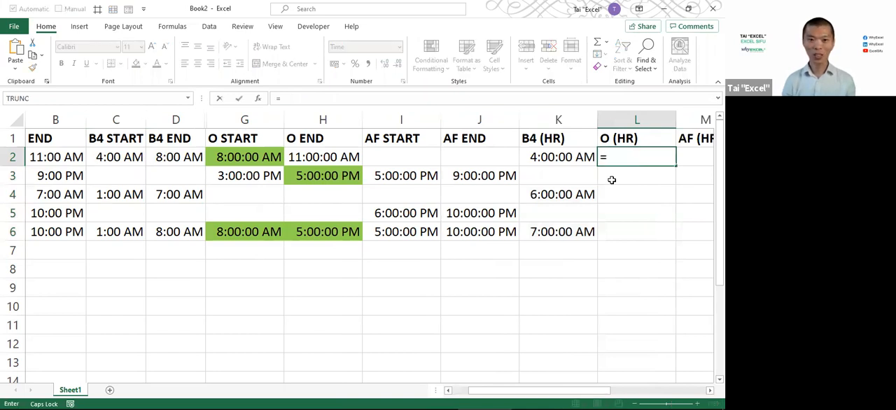
{"action": "left_click", "coordinate": [318, 157]}
{"action": "type", "text": "-"}
{"action": "left_click", "coordinate": [226, 154]}
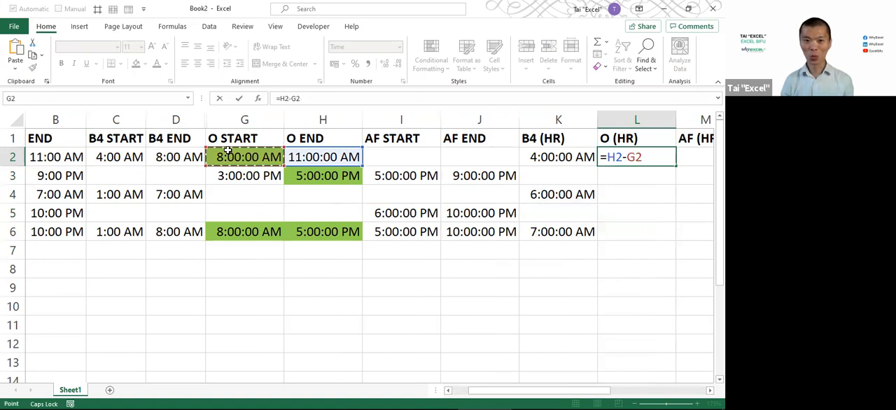
{"action": "key", "text": "Return"}
{"action": "left_click", "coordinate": [637, 158]}
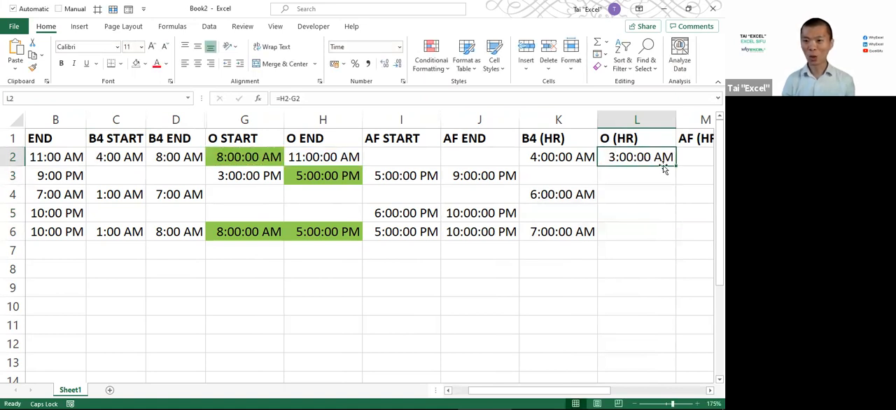
{"action": "left_click_drag", "start_coordinate": [676, 167], "coordinate": [676, 240]}
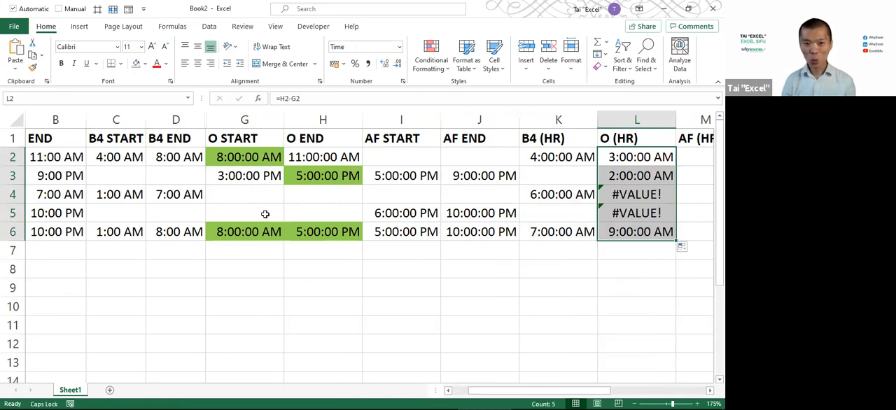
Wrap the O (HR) formulas in L2:L6 in IFERROR with a blank fallback, using =IFERROR(H2-G2,"") in L2
{"action": "key", "text": "F2"}
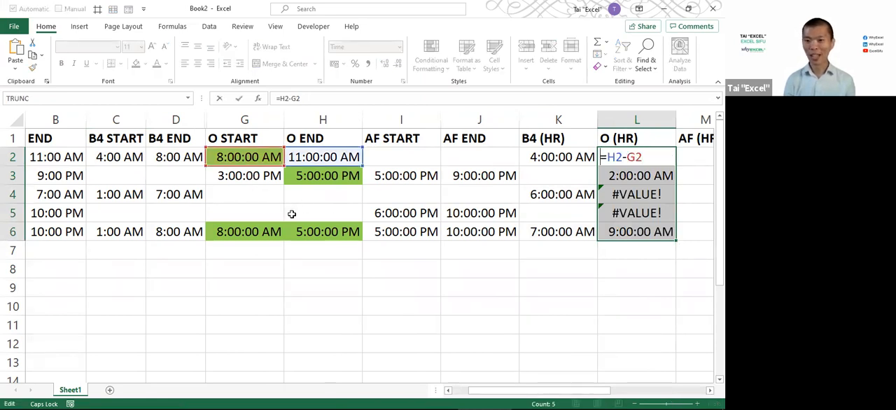
{"action": "key", "text": "Home"}
{"action": "key", "text": "Right"}
{"action": "type", "text": "IFERROR("}
{"action": "key", "text": "End"}
{"action": "type", "text": ",\"\""}
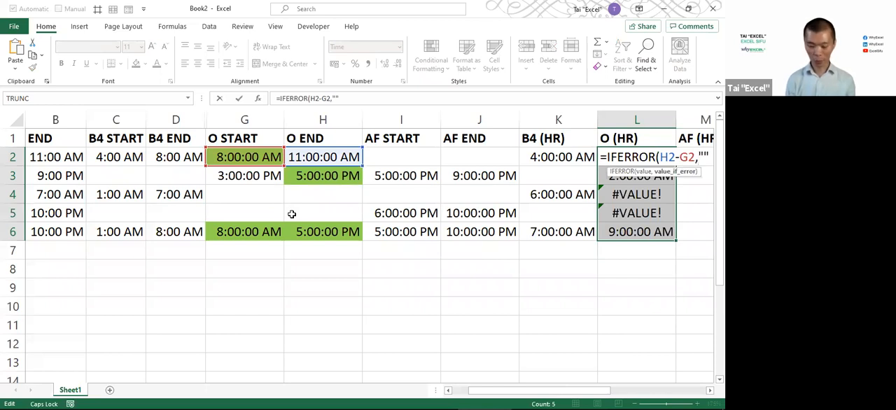
{"action": "type", "text": ")"}
{"action": "key", "text": "ctrl+Return"}
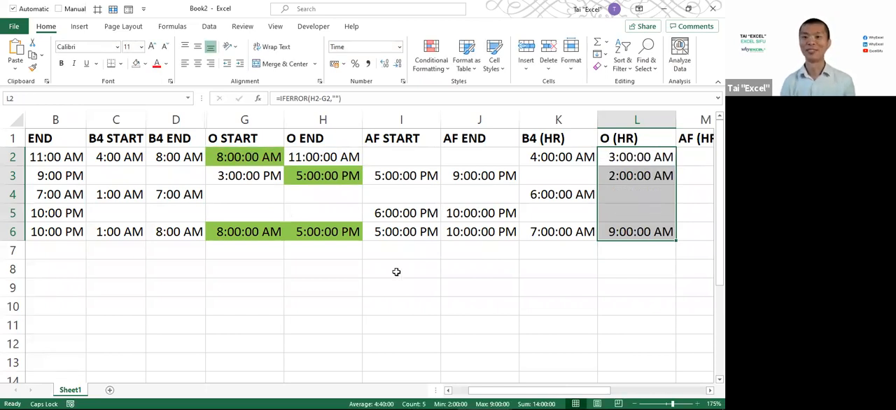
Write the formula =IFERROR(H2-G2,"") for the selected AF (HR) cells M2:M6
{"action": "left_click_drag", "start_coordinate": [496, 397], "coordinate": [528, 397]}
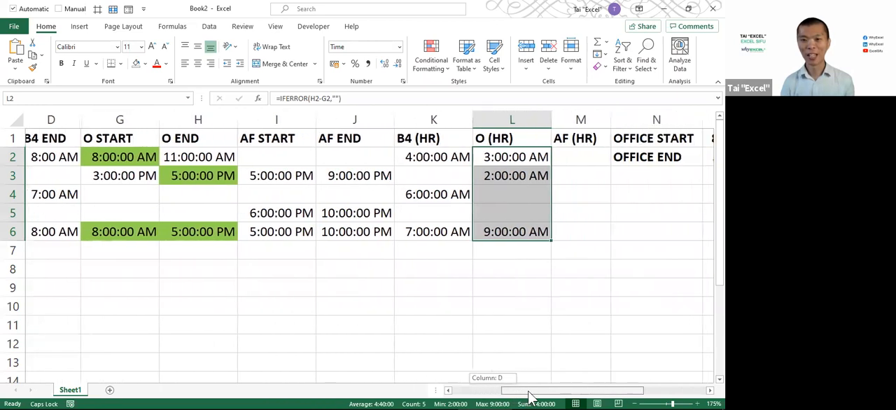
{"action": "left_click_drag", "start_coordinate": [586, 158], "coordinate": [584, 226]}
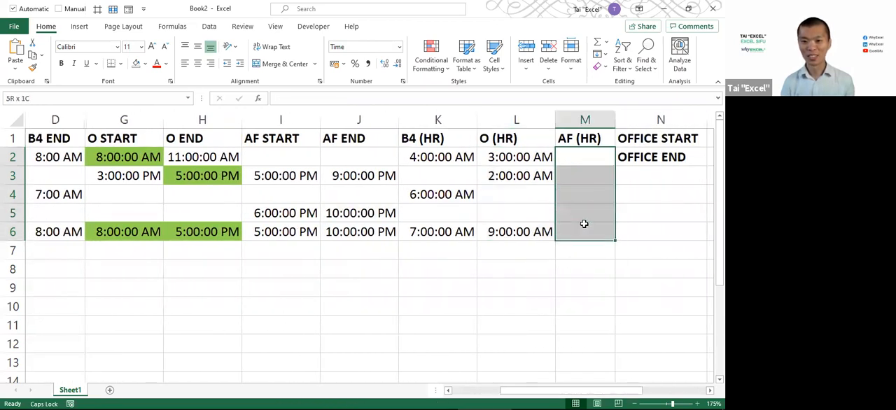
{"action": "left_click_drag", "start_coordinate": [580, 157], "coordinate": [581, 231]}
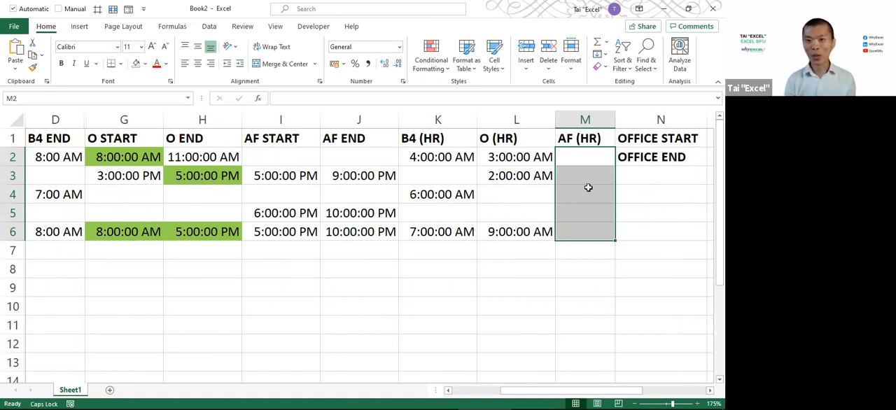
{"action": "type", "text": "=IF"}
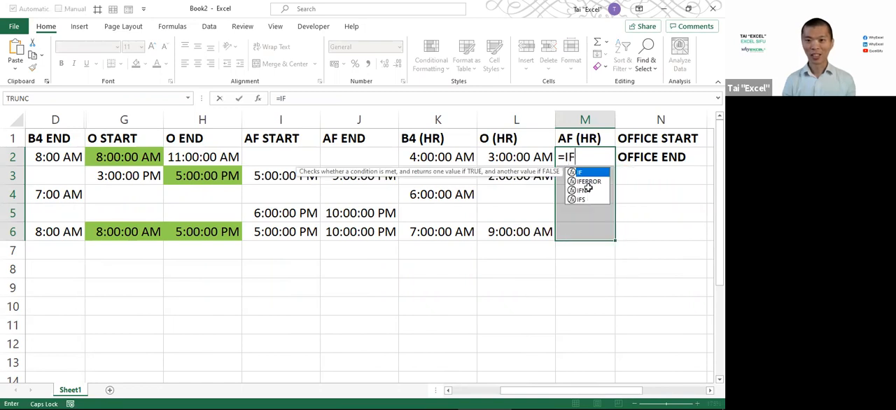
{"action": "double_click", "coordinate": [588, 182]}
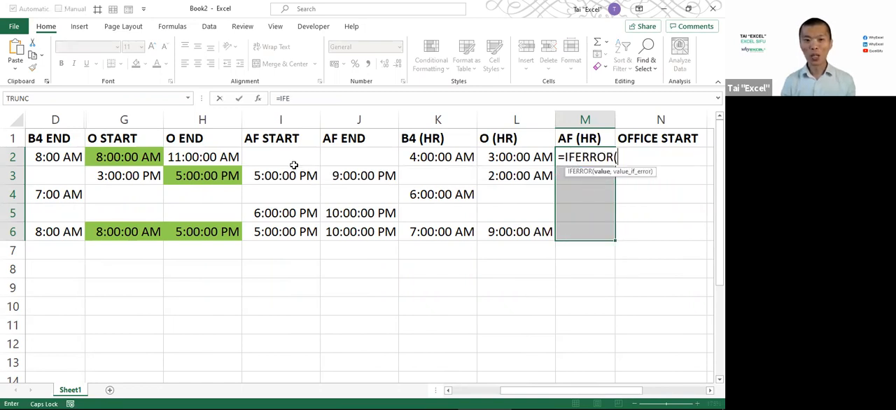
{"action": "left_click", "coordinate": [214, 158]}
{"action": "type", "text": "-"}
{"action": "left_click", "coordinate": [135, 153]}
{"action": "type", "text": ",\"\")"}
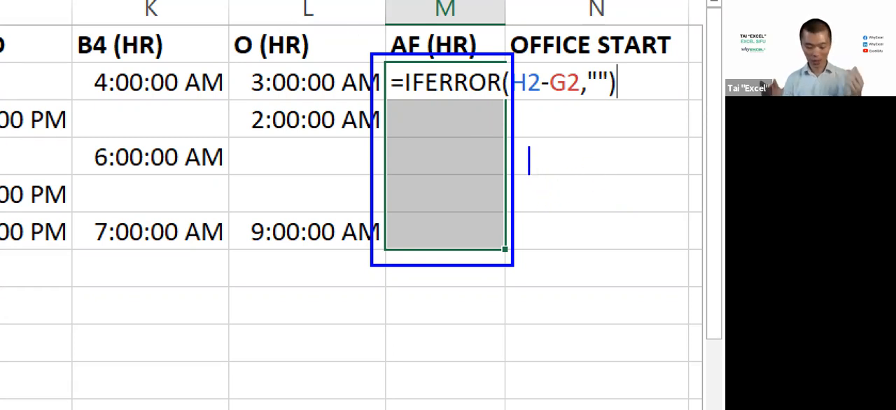
{"action": "type", "text": "CTRL"}
{"action": "key", "text": "Return"}
{"action": "type", "text": "ENTER"}
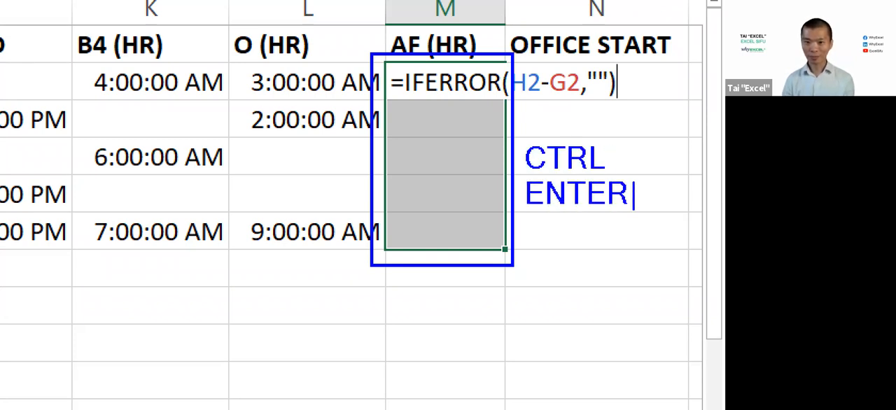
{"action": "key", "text": "Escape"}
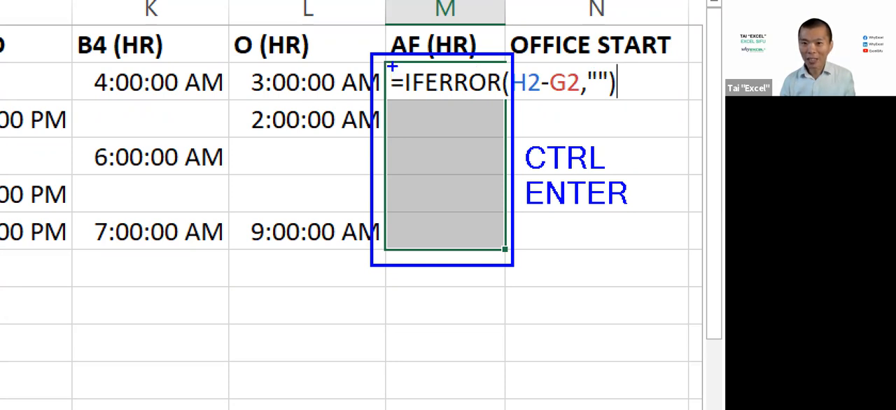
{"action": "left_click_drag", "start_coordinate": [390, 65], "coordinate": [644, 104]}
{"action": "key", "text": "ctrl+z"}
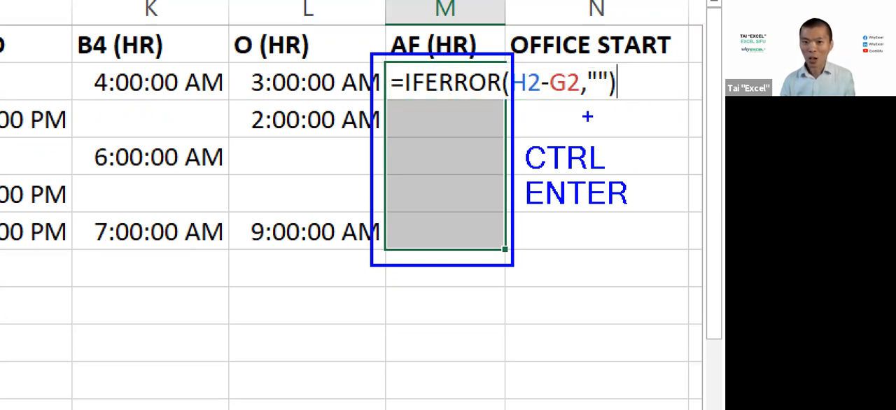
{"action": "left_click_drag", "start_coordinate": [432, 243], "coordinate": [433, 98]}
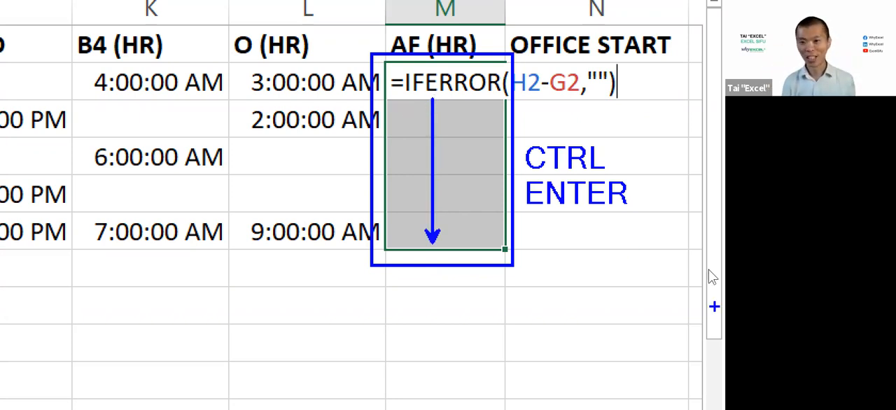
Enter the formula into all of M2:M6 at once and format those cells as Time
{"action": "key", "text": "ctrl+Return"}
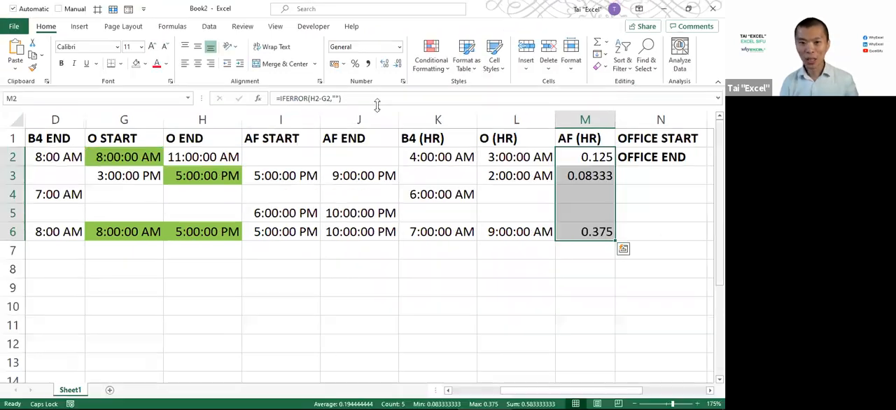
{"action": "left_click", "coordinate": [399, 47]}
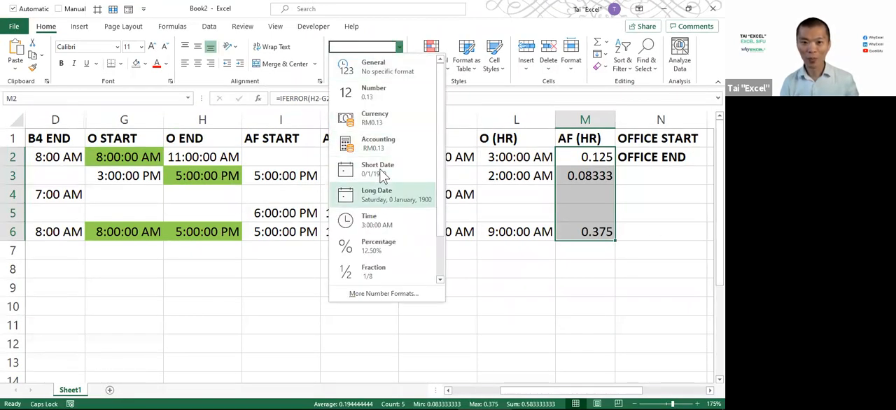
{"action": "left_click", "coordinate": [383, 229]}
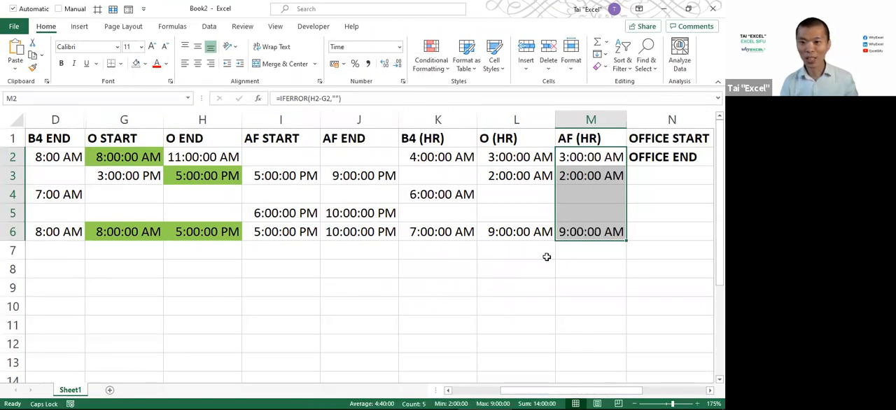
Check the B4 (HR), O (HR) and AF (HR) results in row 6
{"action": "left_click", "coordinate": [595, 232]}
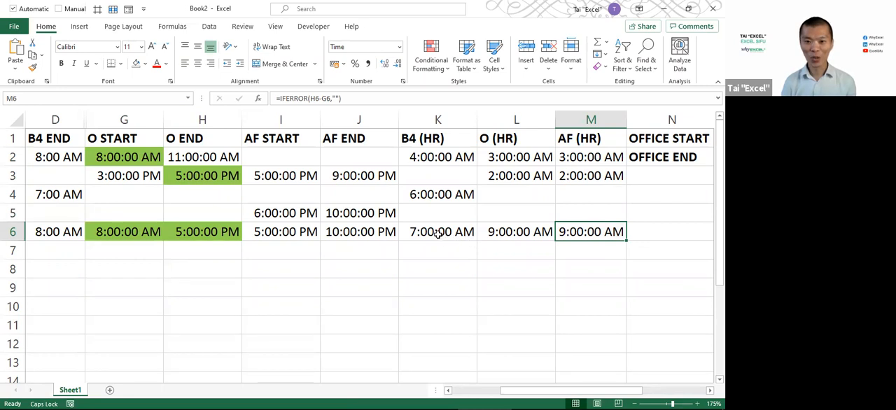
{"action": "left_click_drag", "start_coordinate": [438, 234], "coordinate": [574, 228]}
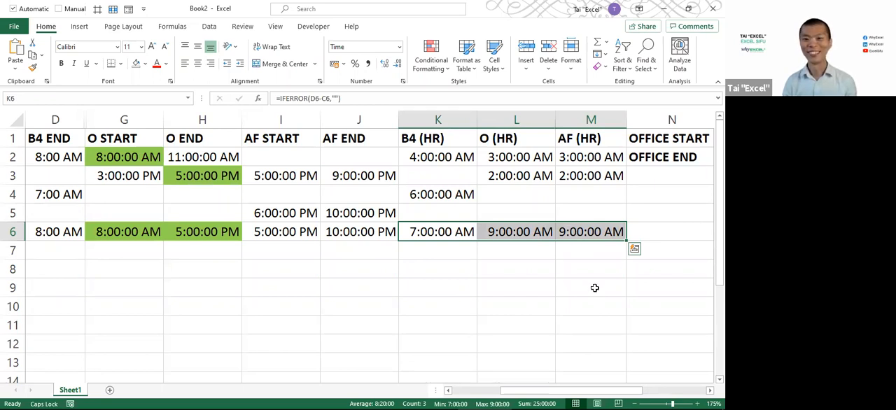
{"action": "left_click", "coordinate": [435, 212]}
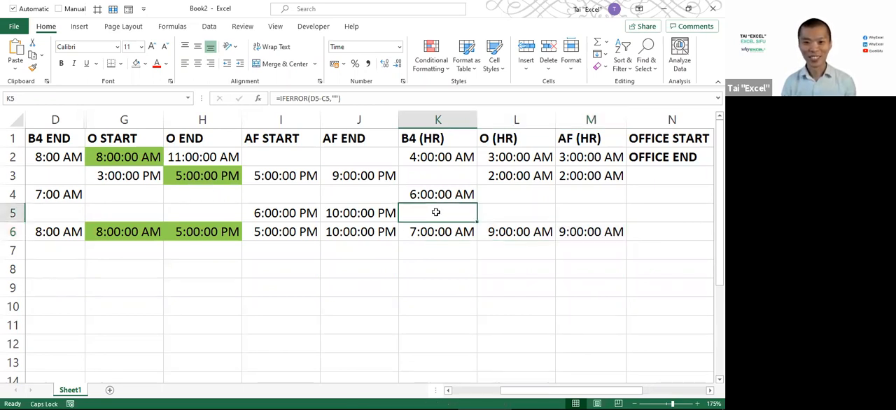
Correct the AF (HR) formula in M5 to subtract AF START from AF END, as =IFERROR(J5-I5,"")
{"action": "left_click", "coordinate": [602, 227]}
{"action": "left_click", "coordinate": [601, 220]}
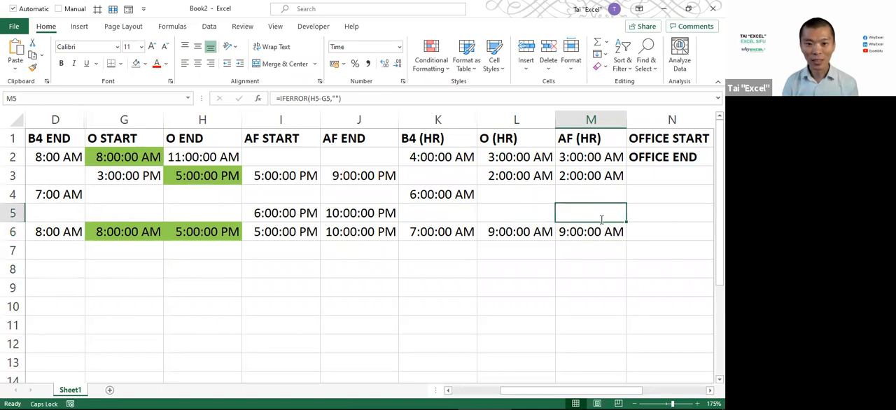
{"action": "double_click", "coordinate": [600, 220]}
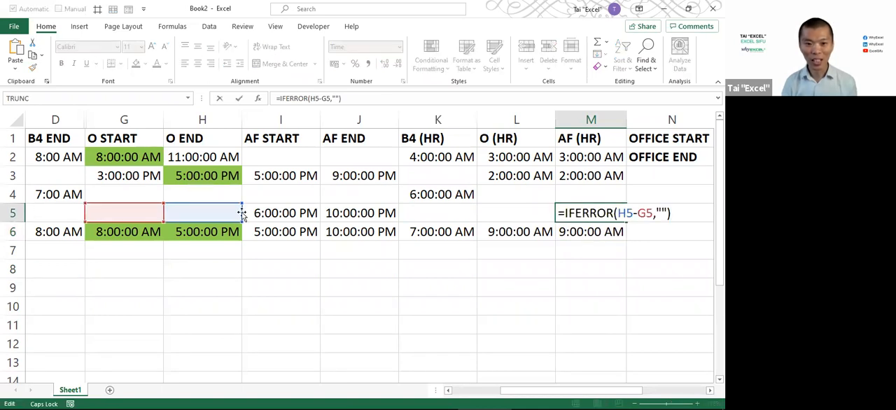
{"action": "left_click_drag", "start_coordinate": [240, 214], "coordinate": [399, 214]}
{"action": "left_click_drag", "start_coordinate": [163, 214], "coordinate": [273, 213]}
{"action": "key", "text": "Return"}
Copy the corrected formula from M5 over the AF (HR) cells M2:M6
{"action": "key", "text": "Up"}
{"action": "key", "text": "ctrl+c"}
{"action": "key", "text": "Up"}
{"action": "key", "text": "Up"}
{"action": "key", "text": "Up"}
{"action": "key", "text": "shift+Down"}
{"action": "key", "text": "shift+Down"}
{"action": "key", "text": "shift+Down"}
{"action": "key", "text": "shift+Down"}
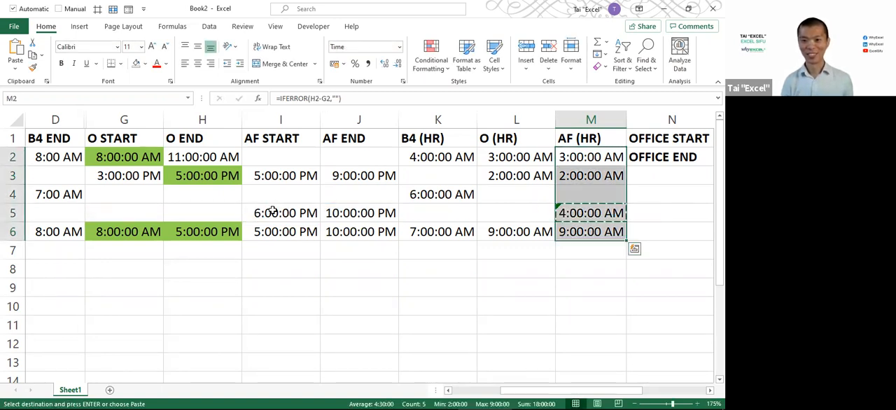
{"action": "key", "text": "ctrl+v"}
{"action": "left_click", "coordinate": [559, 236]}
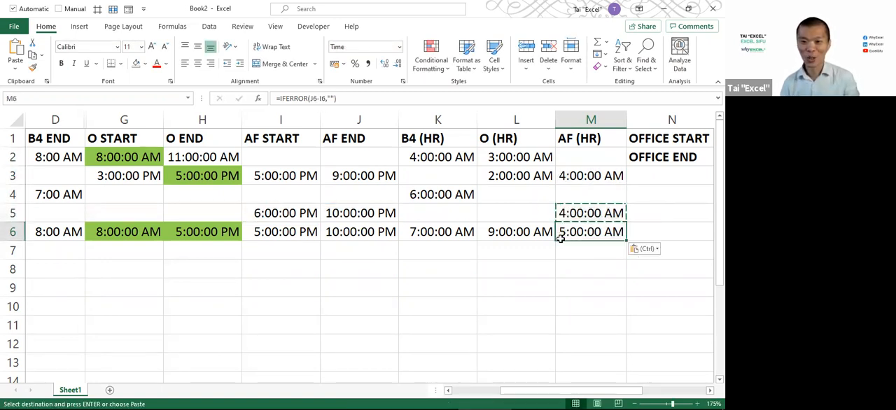
{"action": "key", "text": "Escape"}
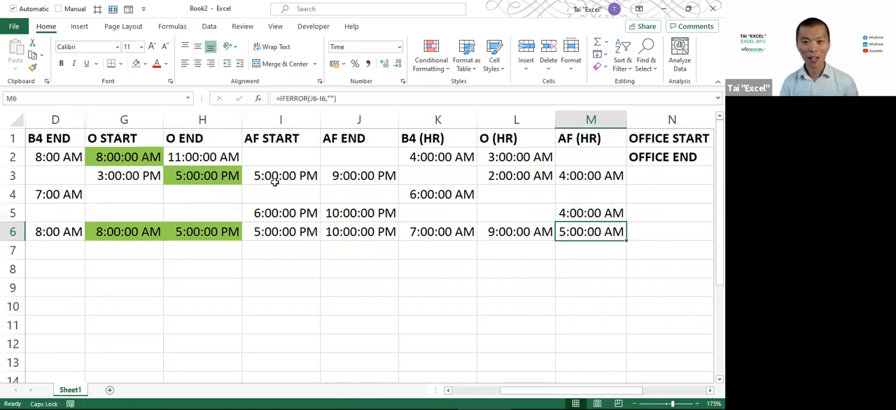
Check the AF (HR) results in rows 3, 5 and 6 against their after-office start and end times
{"action": "left_click_drag", "start_coordinate": [275, 181], "coordinate": [350, 175]}
{"action": "left_click", "coordinate": [580, 176]}
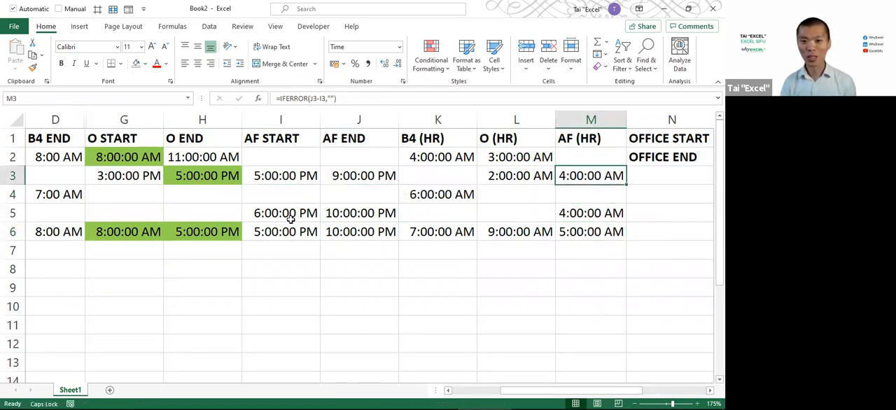
{"action": "left_click_drag", "start_coordinate": [283, 217], "coordinate": [357, 216]}
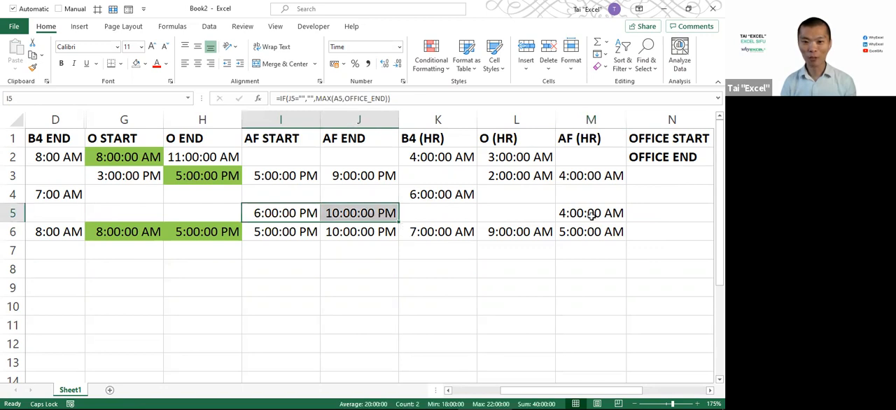
{"action": "left_click", "coordinate": [591, 215]}
{"action": "left_click_drag", "start_coordinate": [275, 231], "coordinate": [343, 232]}
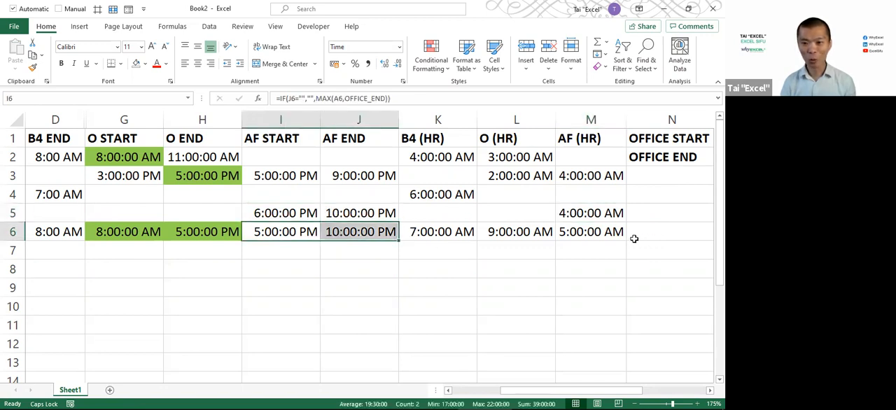
{"action": "left_click", "coordinate": [599, 237]}
{"action": "left_click_drag", "start_coordinate": [441, 234], "coordinate": [572, 237]}
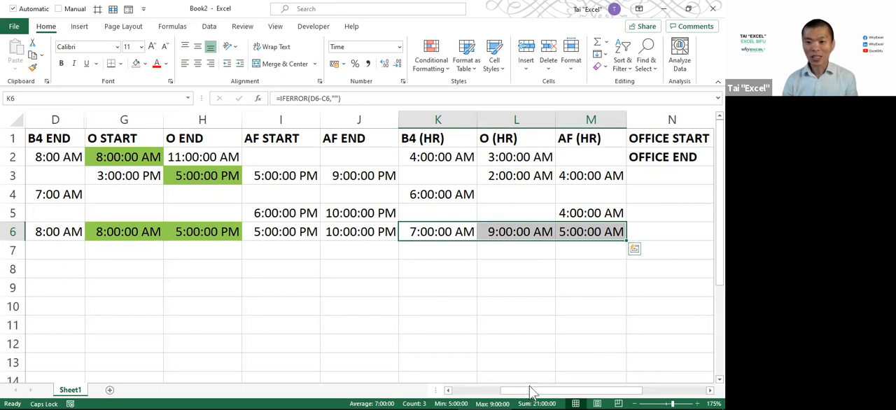
Review the row 6 shift against its split times, and switch to the shift timeline slide
{"action": "left_click_drag", "start_coordinate": [528, 396], "coordinate": [292, 336]}
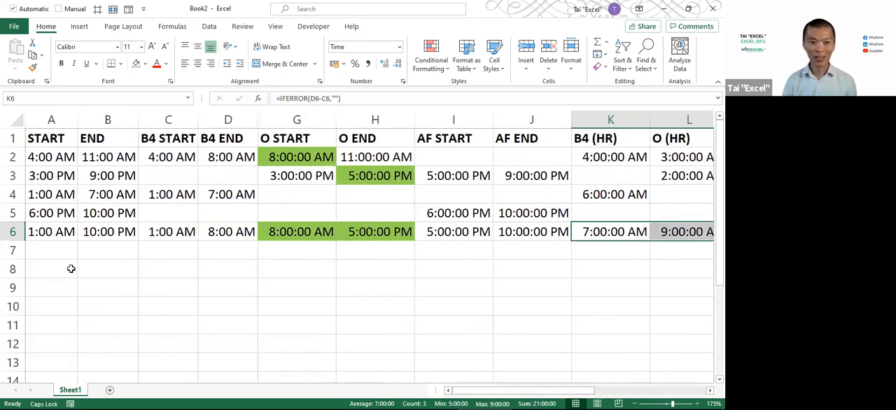
{"action": "left_click_drag", "start_coordinate": [49, 232], "coordinate": [112, 235]}
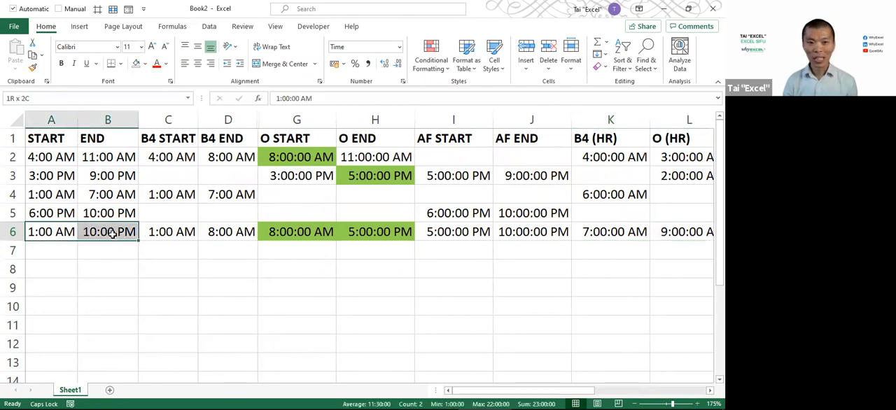
{"action": "left_click_drag", "start_coordinate": [176, 233], "coordinate": [601, 228]}
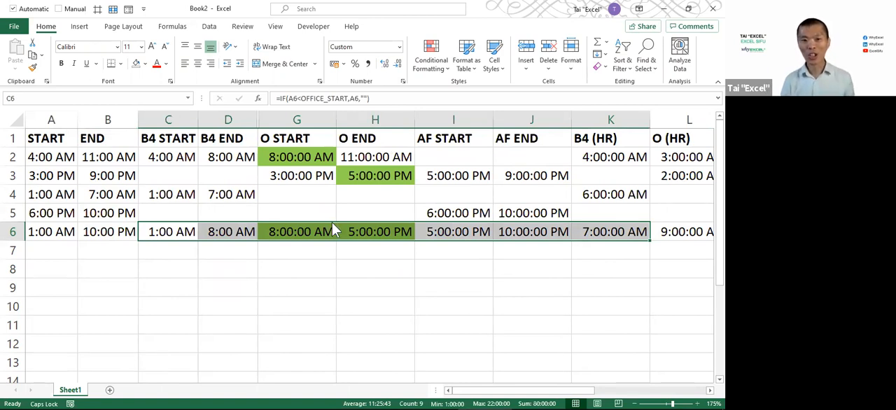
{"action": "key", "text": "alt+Tab"}
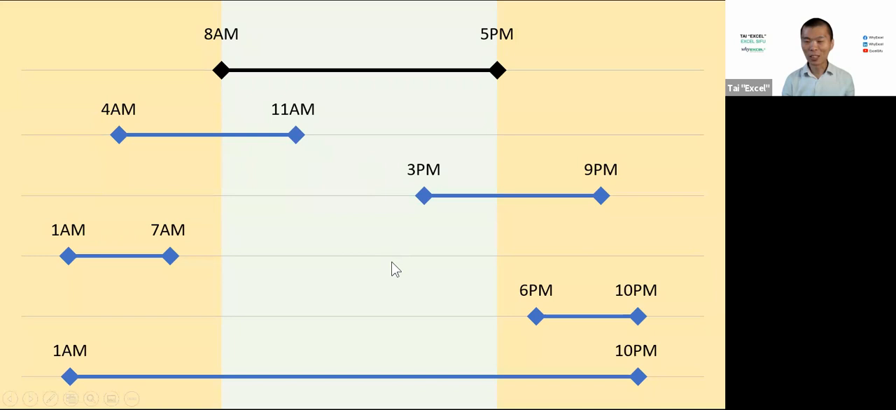